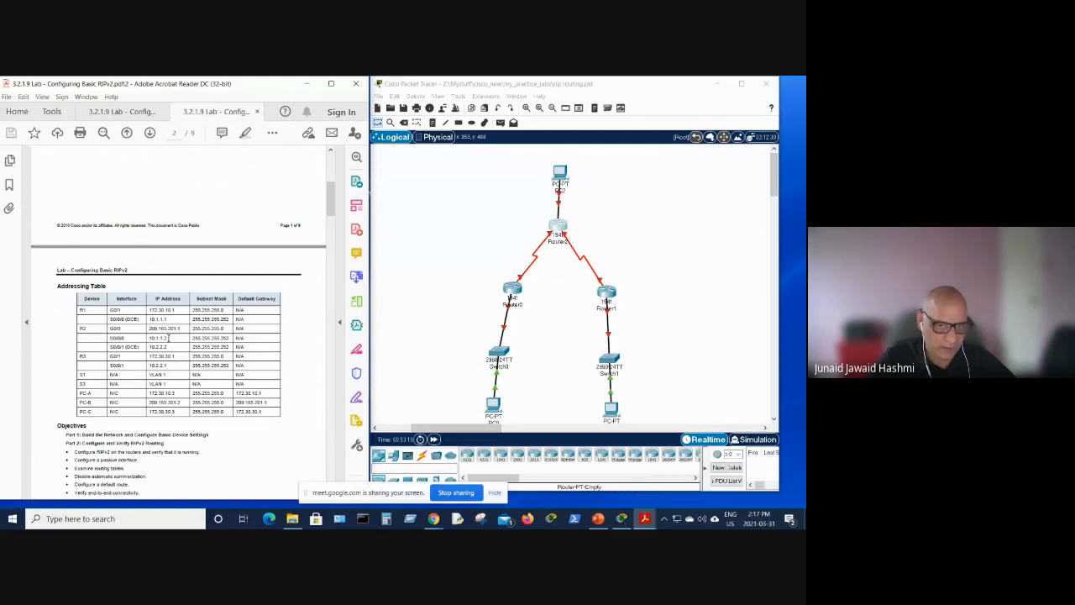
Review the addressing table, objectives and topology diagram in the RIPv2 lab document.
scroll(168, 338, "down", 1)
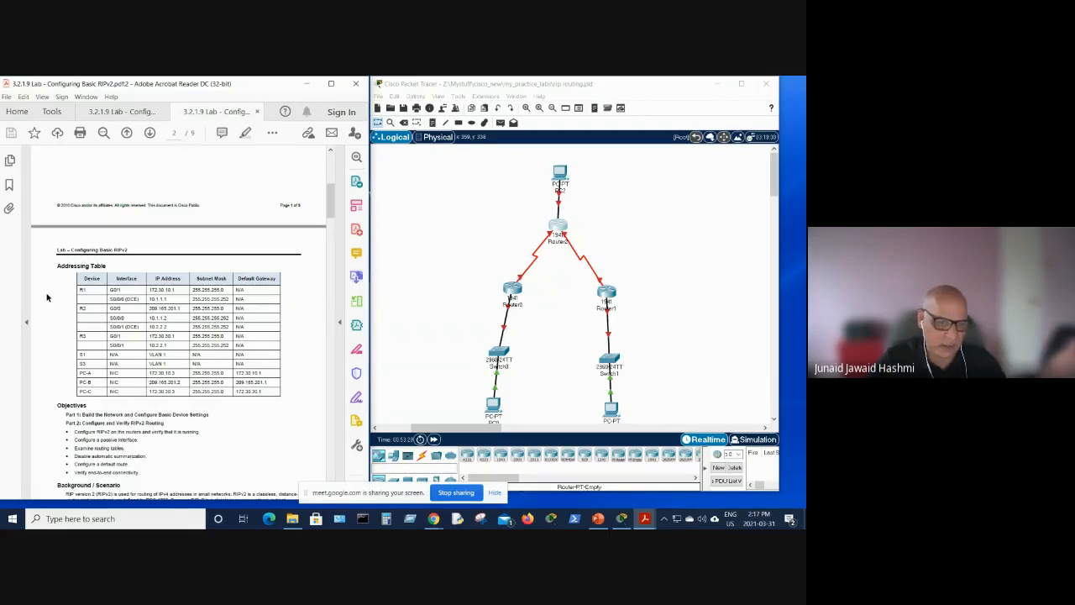
scroll(47, 297, "down", 4)
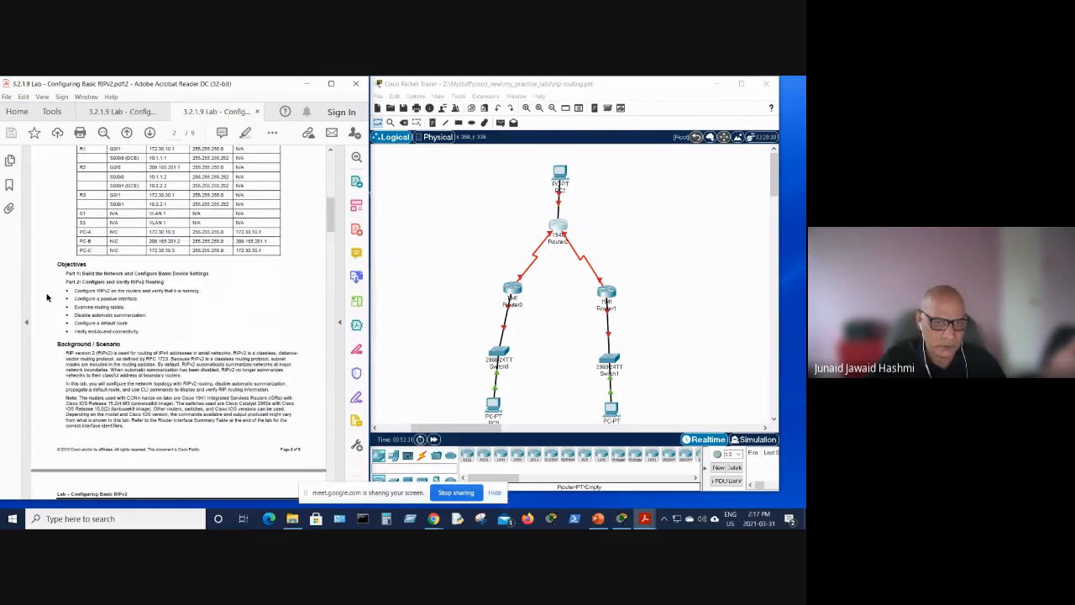
scroll(47, 298, "up", 2)
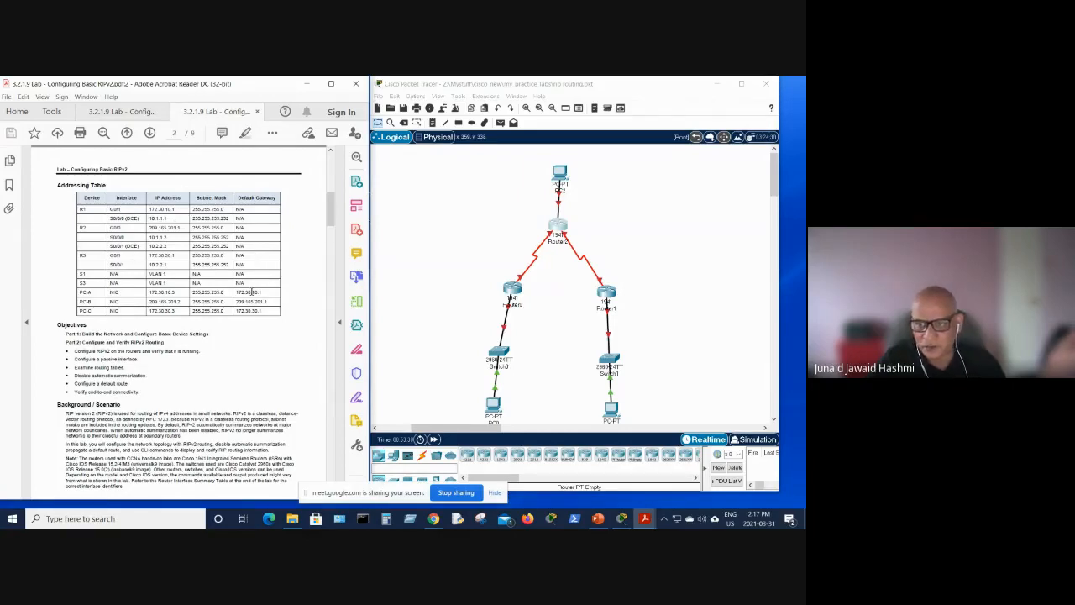
scroll(159, 290, "up", 1)
scroll(159, 290, "up", 1)
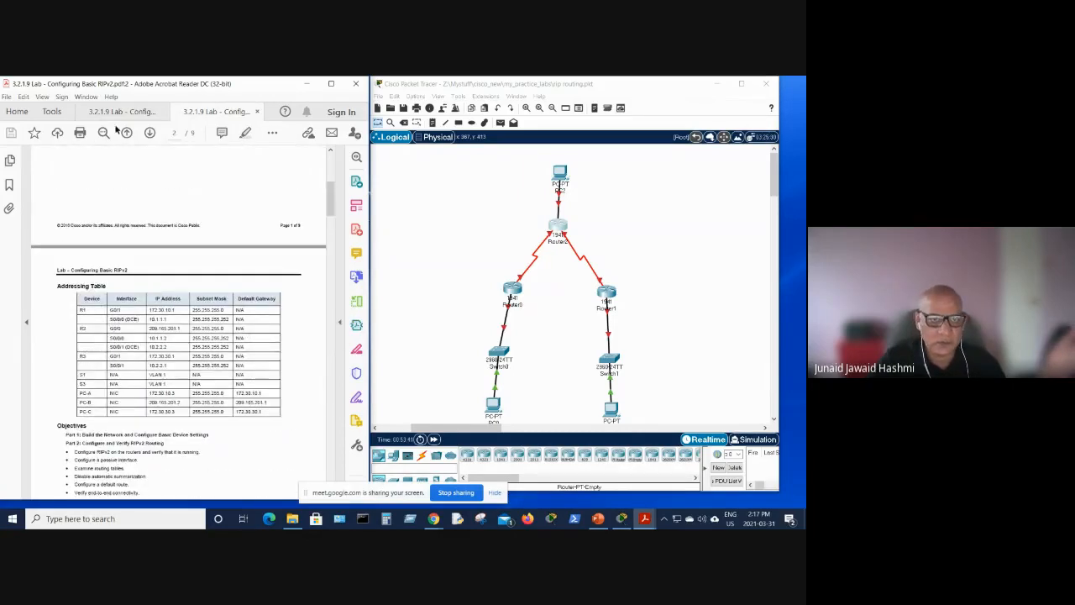
left_click(109, 112)
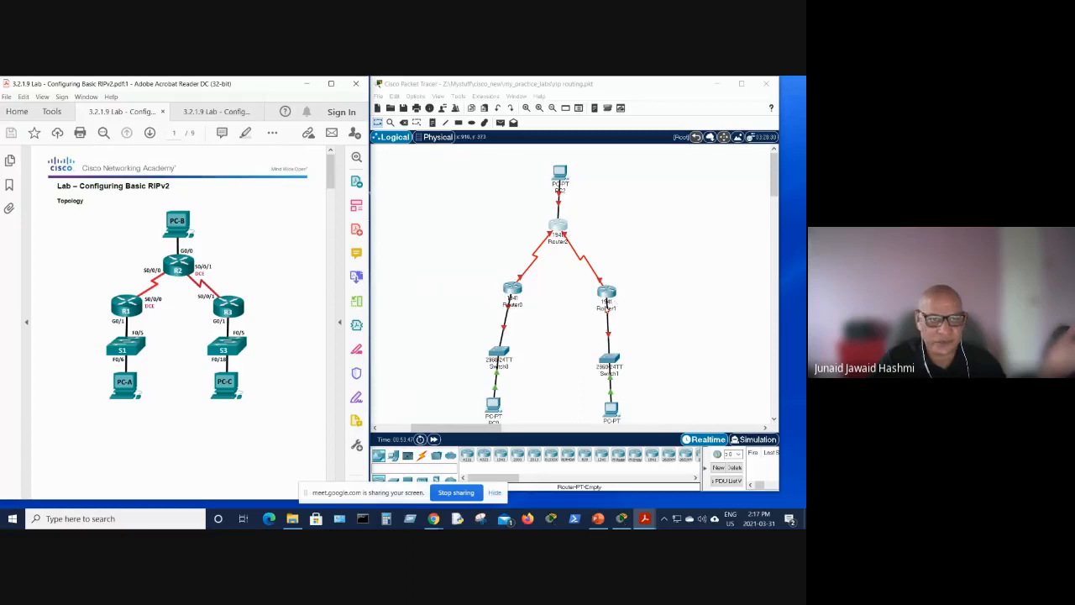
left_click(216, 111)
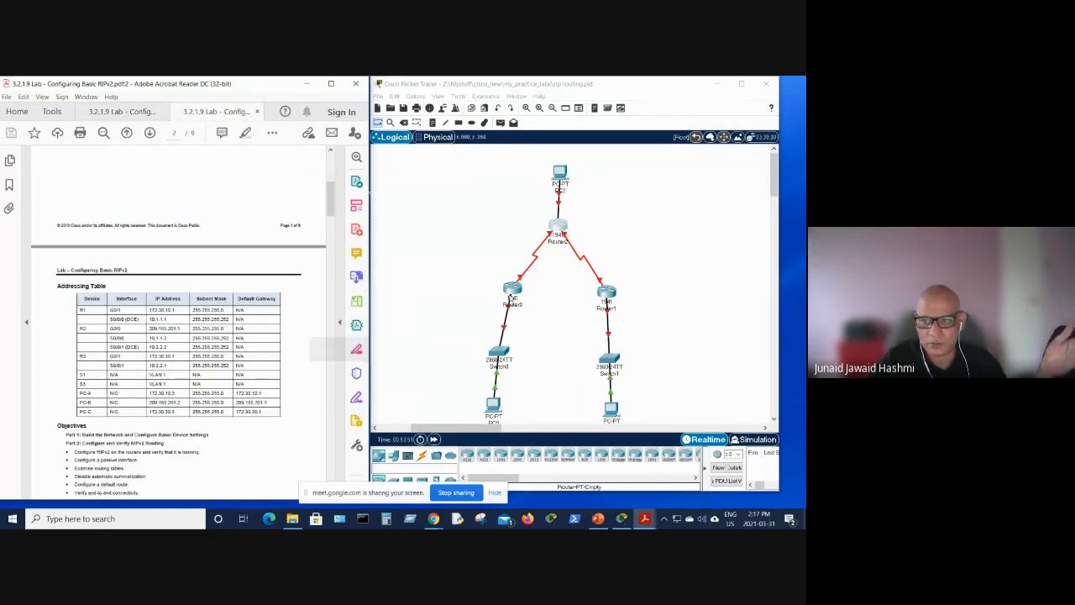
Open the command line of Router0 (R1) beside the lab document and enter global configuration mode.
left_click(512, 297)
left_click(512, 297)
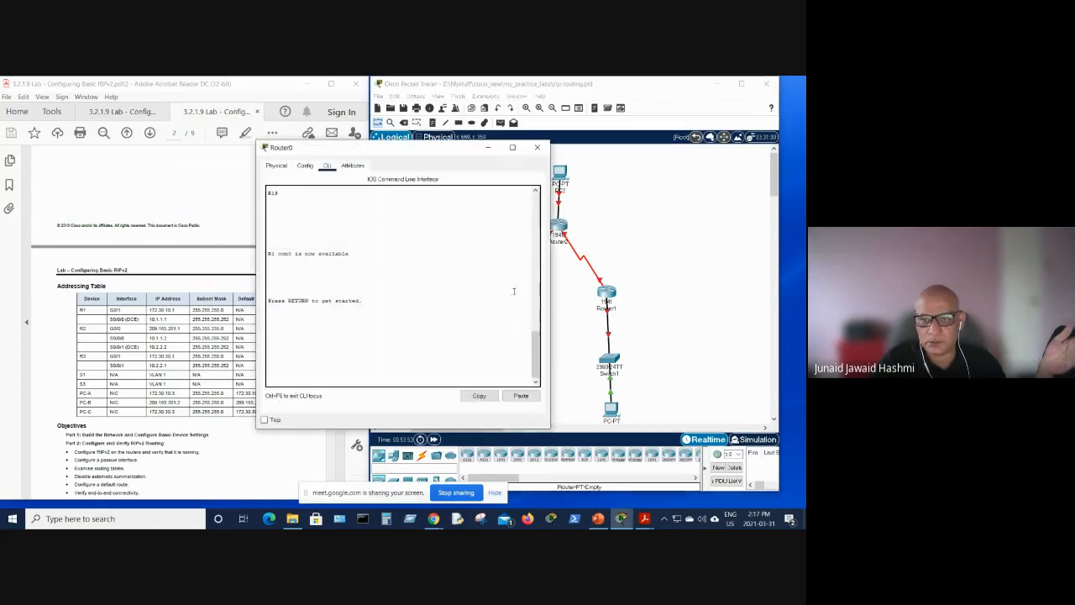
left_click_drag(321, 149, 483, 153)
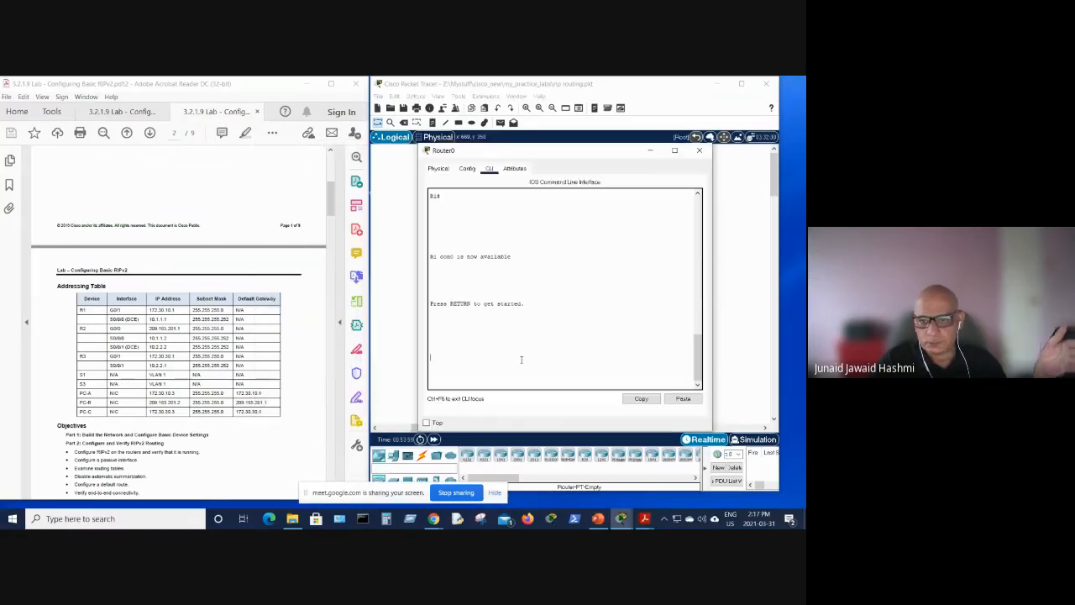
key("Return")
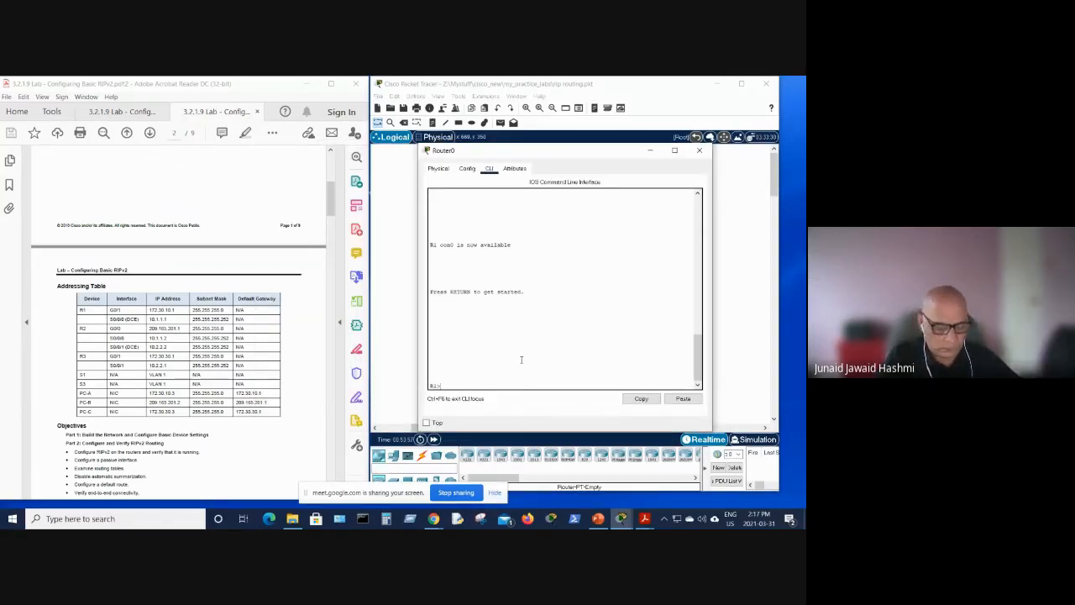
type("en")
key("Return")
type("conf")
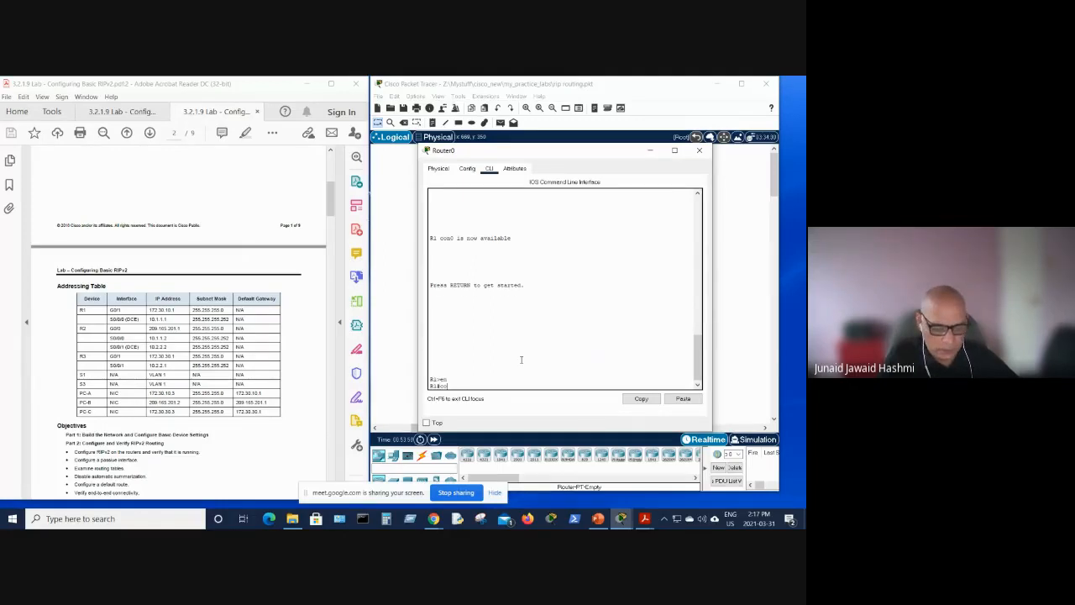
type("ig t")
key("Return")
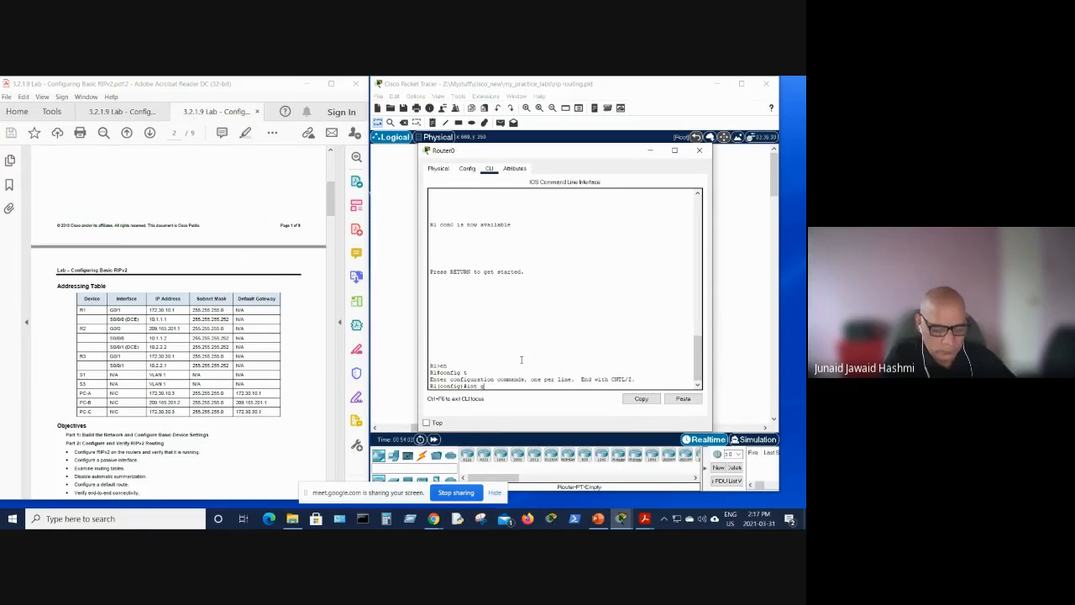
type("int g0/0")
key("Return")
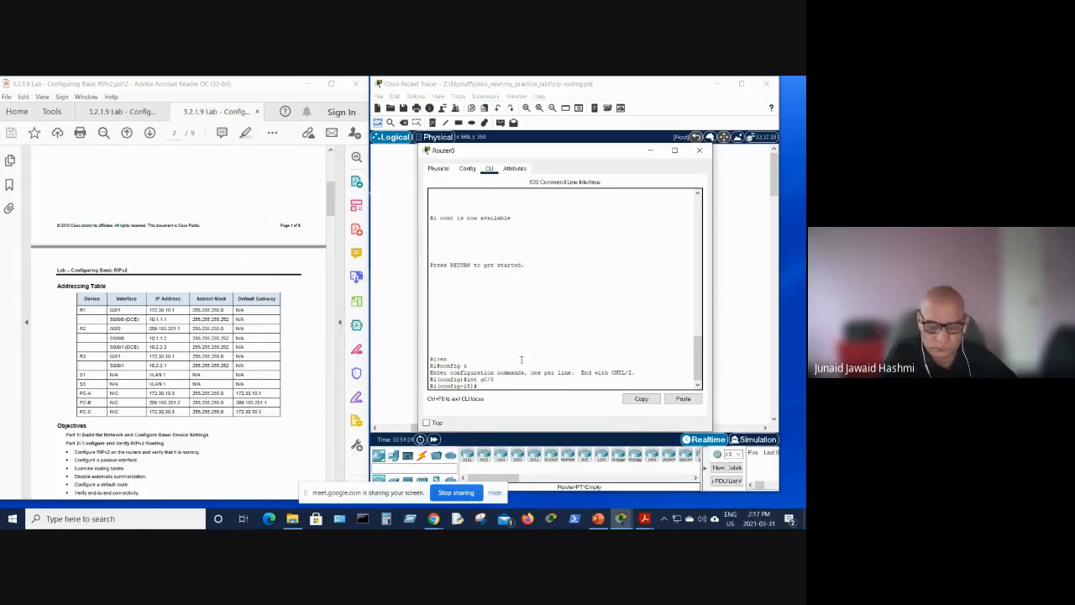
type("i")
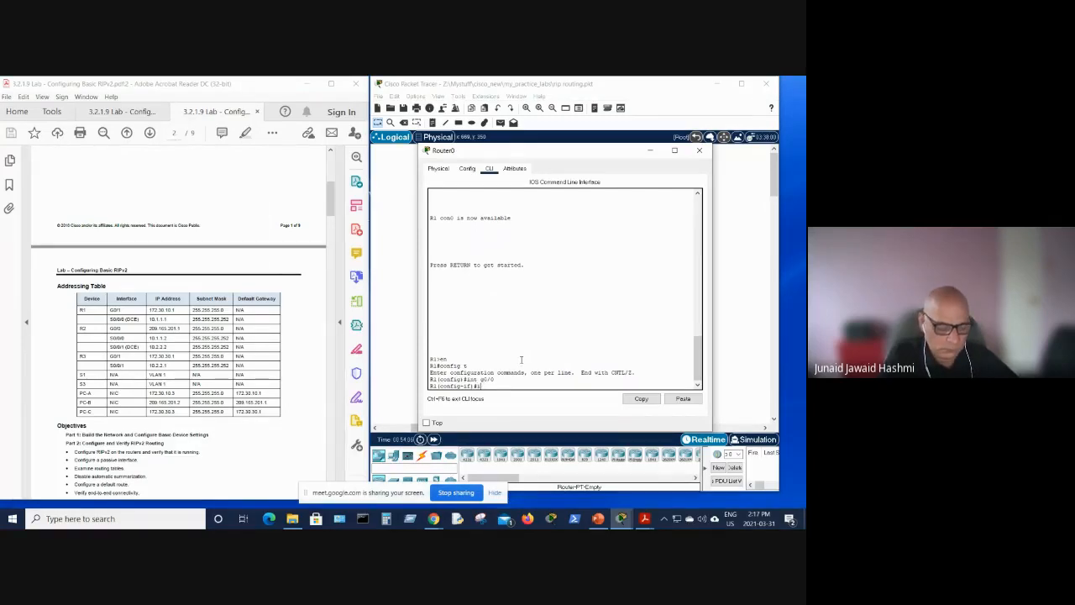
type("p address")
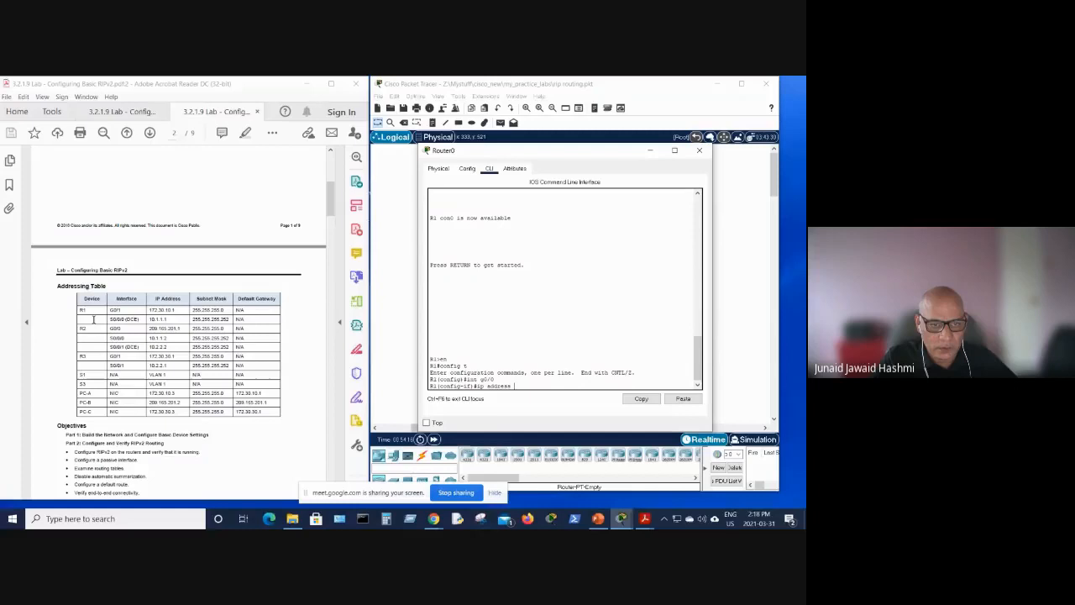
key("BackSpace")
key("BackSpace")
key("BackSpace")
key("BackSpace")
key("BackSpace")
key("BackSpace")
key("BackSpace")
key("BackSpace")
key("BackSpace")
key("BackSpace")
key("BackSpace")
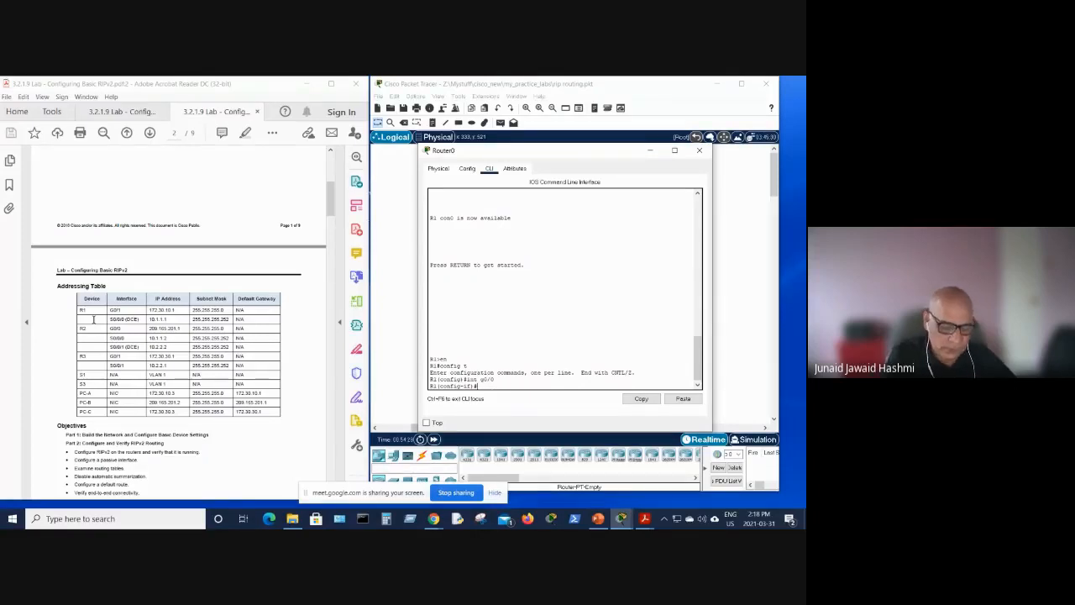
Assign IP address 170.30.10.1 with mask 255.255.255.0 to R1's interface g0/1 and enable the interface.
type("int")
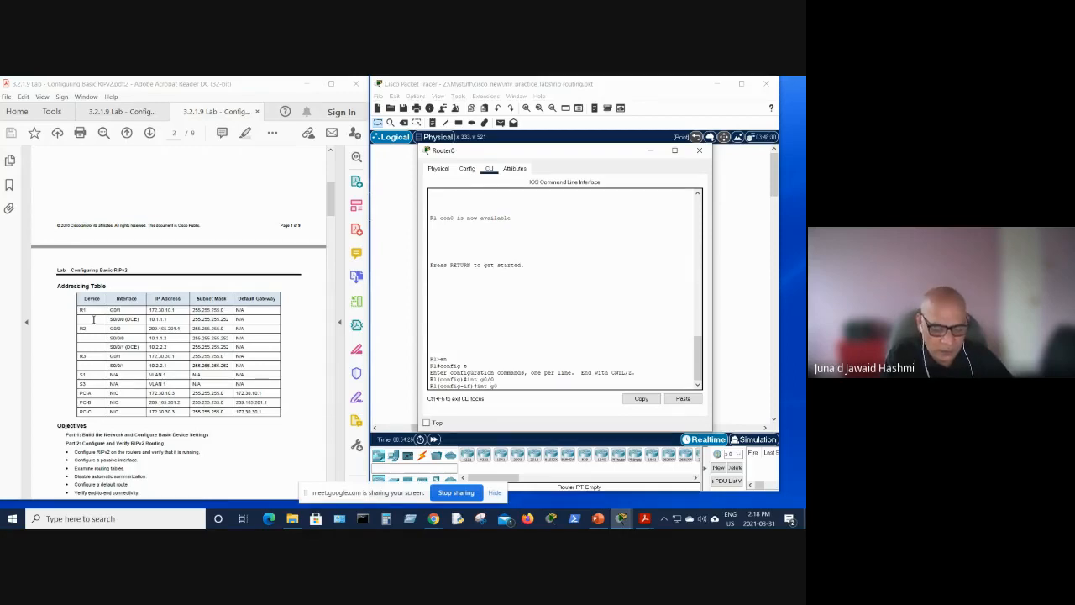
type("g0/1")
key("Return")
type("ip ")
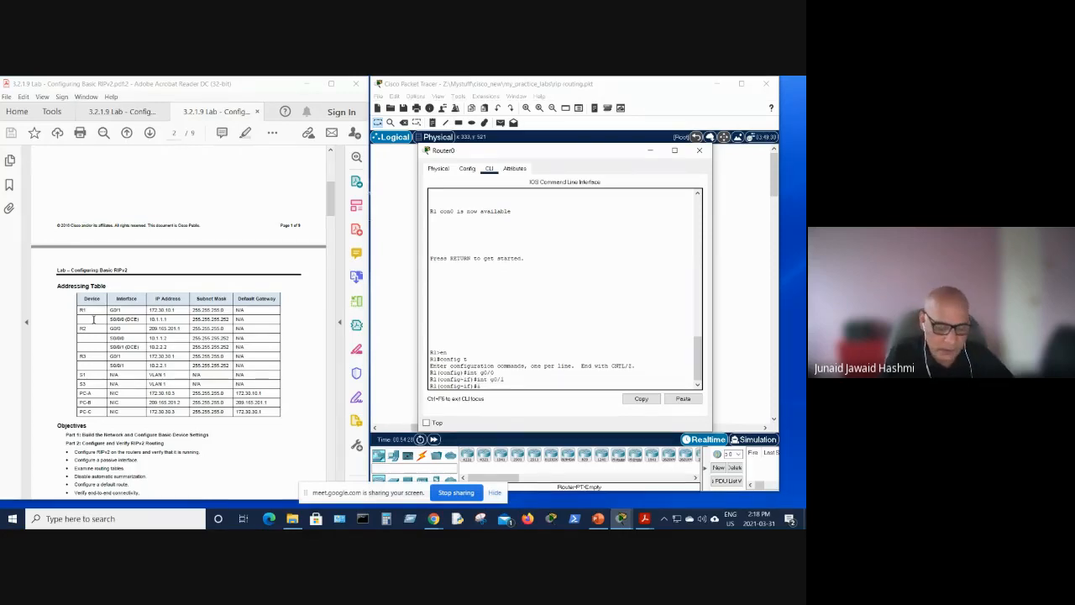
type("address 172.30.")
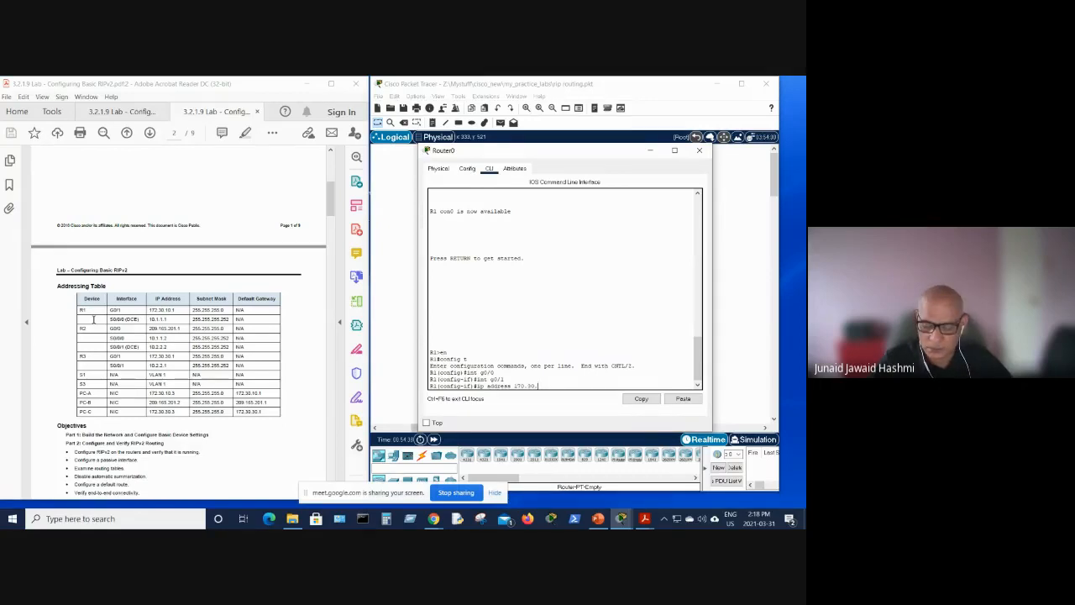
type("10.1 255")
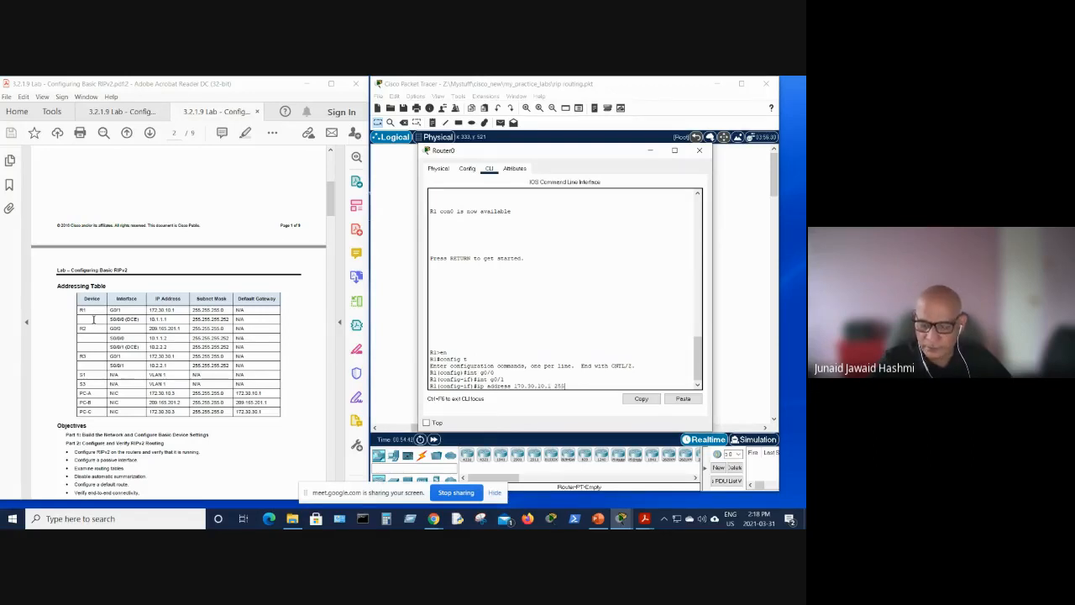
type(".255.255.")
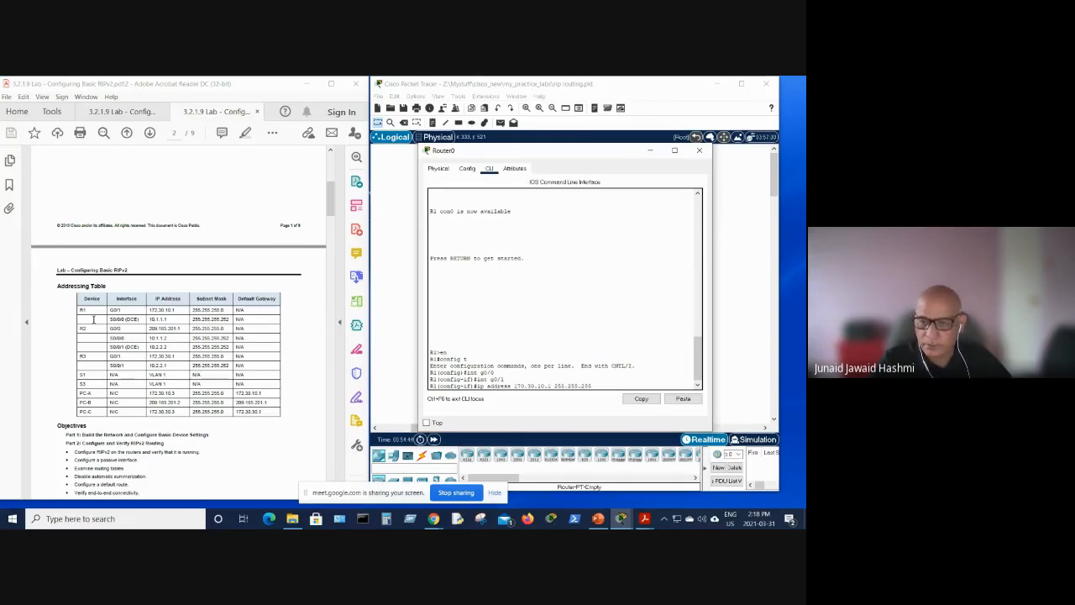
key("Return")
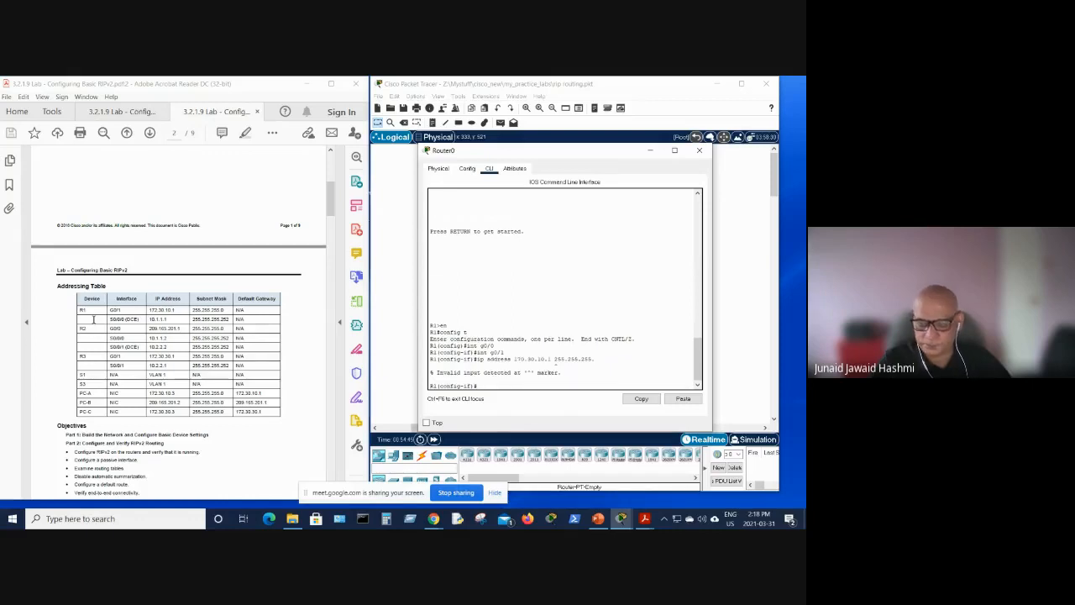
key("Up")
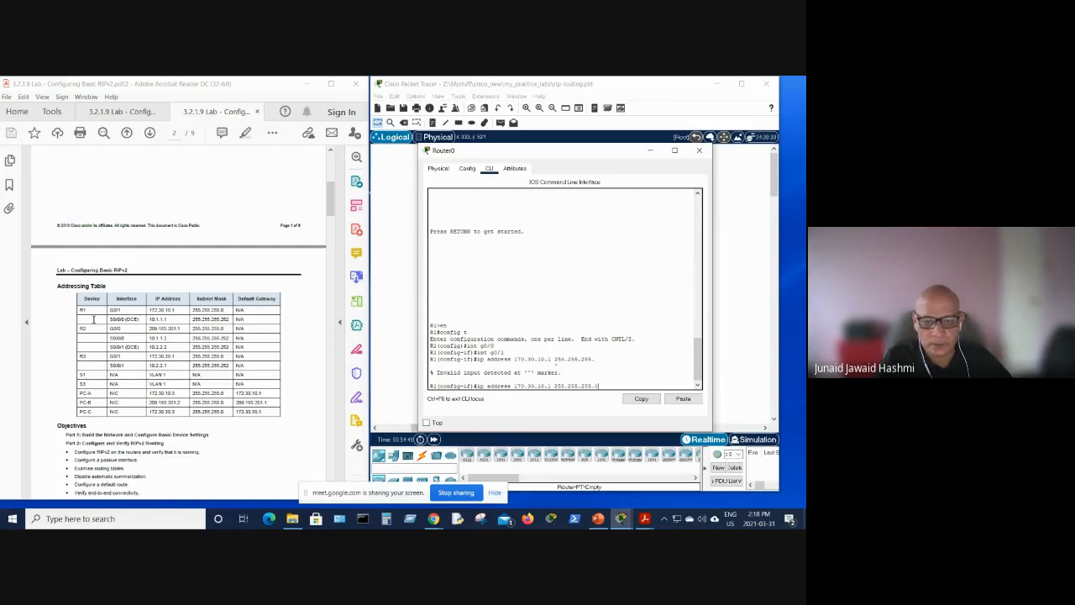
key("Return")
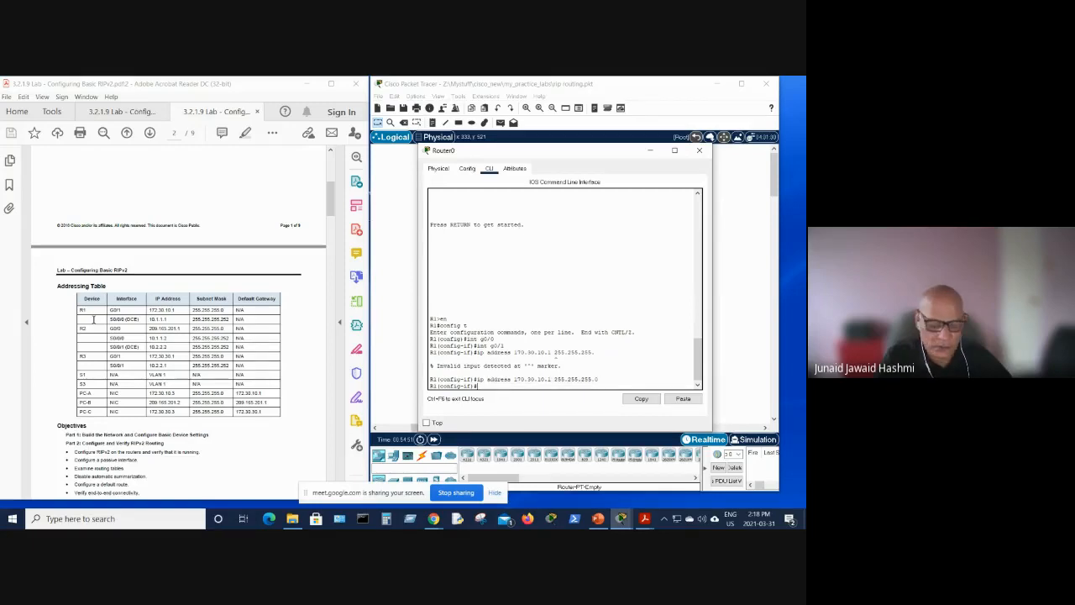
type("no shut")
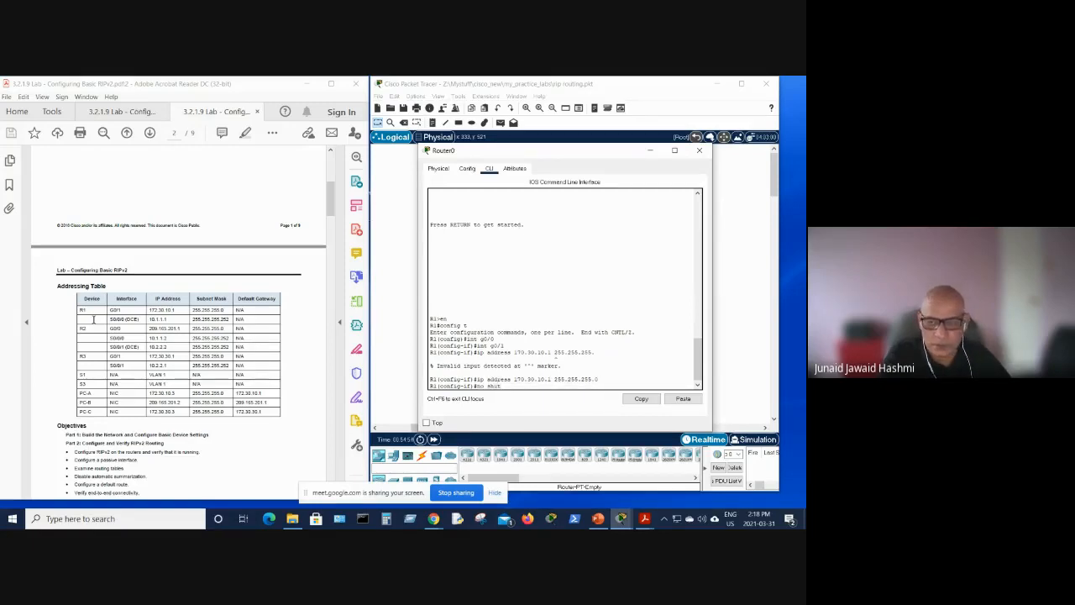
key("Return")
key("Return")
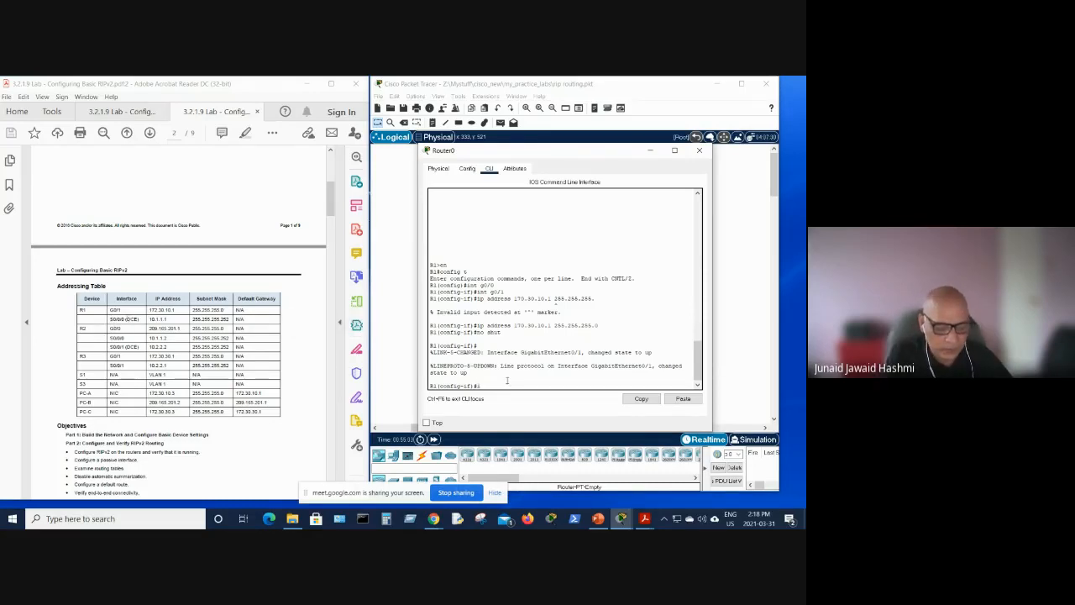
Enter interface configuration mode for R1's serial interface s0/0/0.
type("g0")
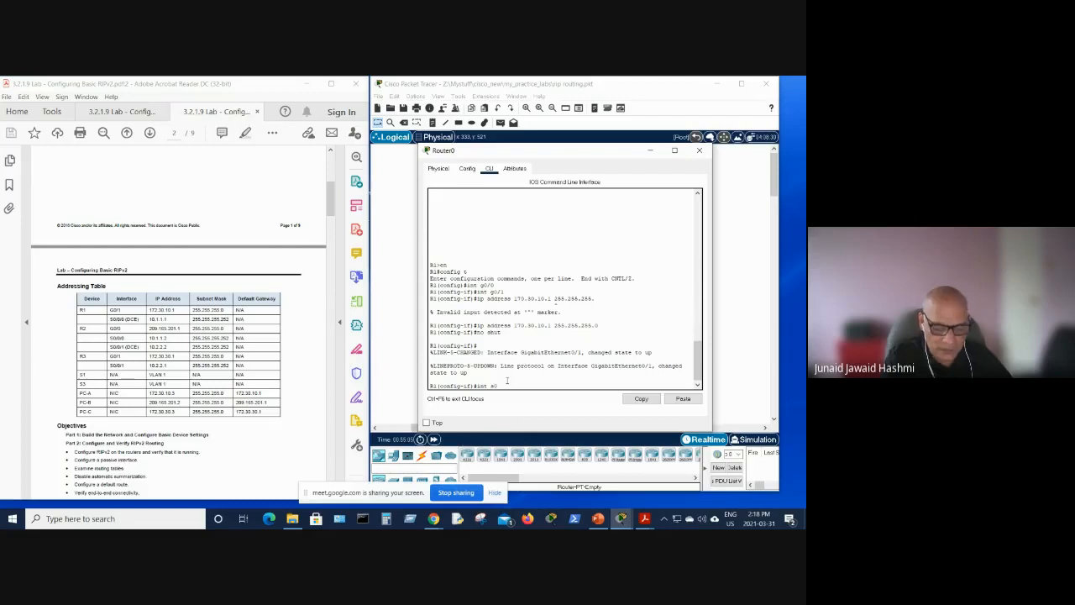
type("/0")
key("Return")
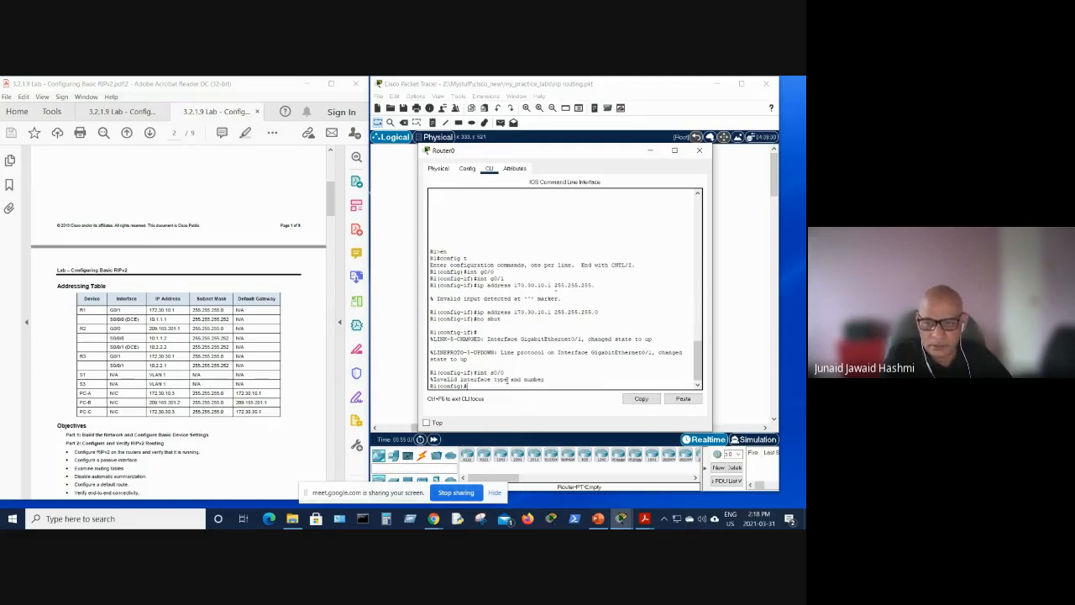
key("Up")
type("/")
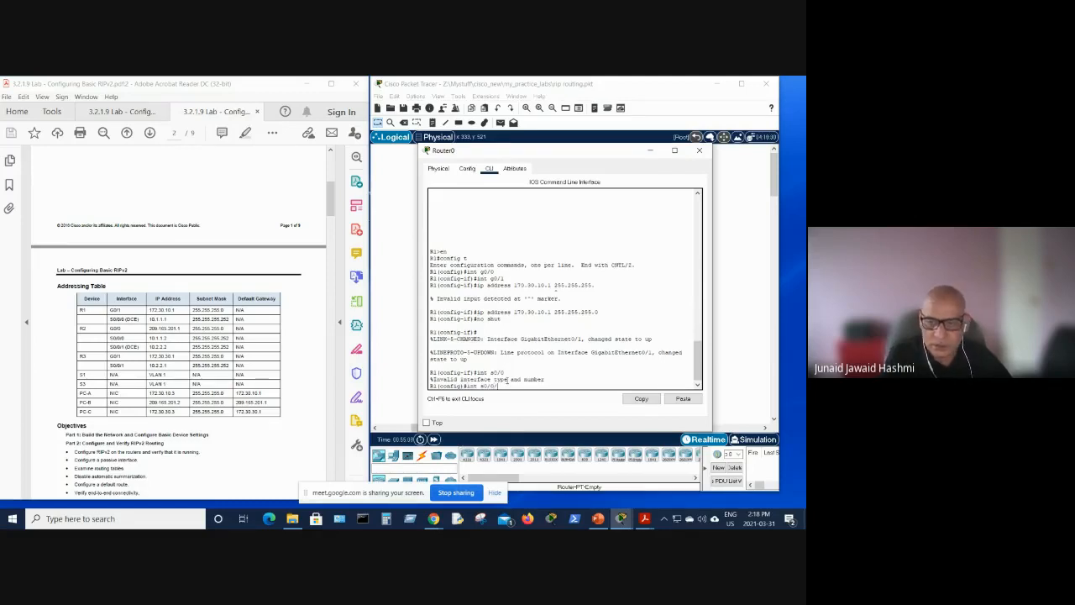
type("0")
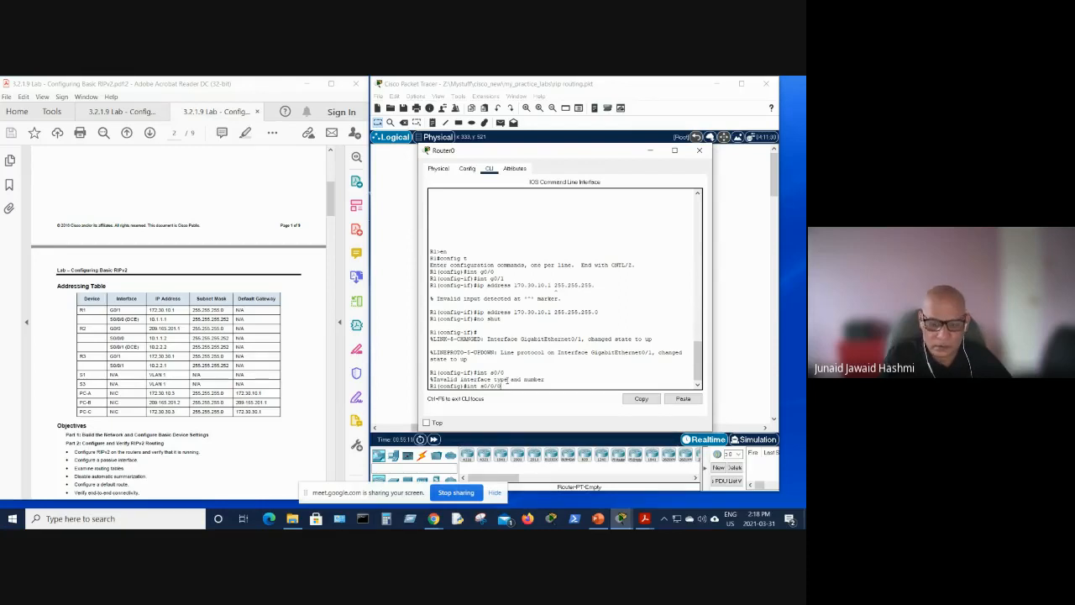
key("Return")
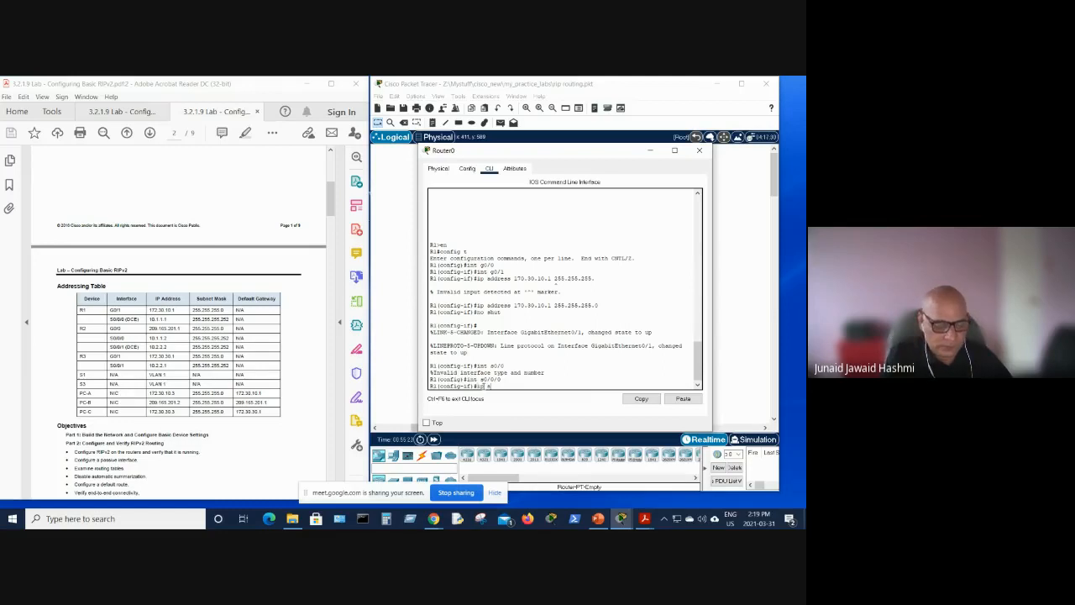
Assign IP address 10.1.1.1 with mask 255.255.255.252 to R1's serial interface s0/0/0.
type("ddress")
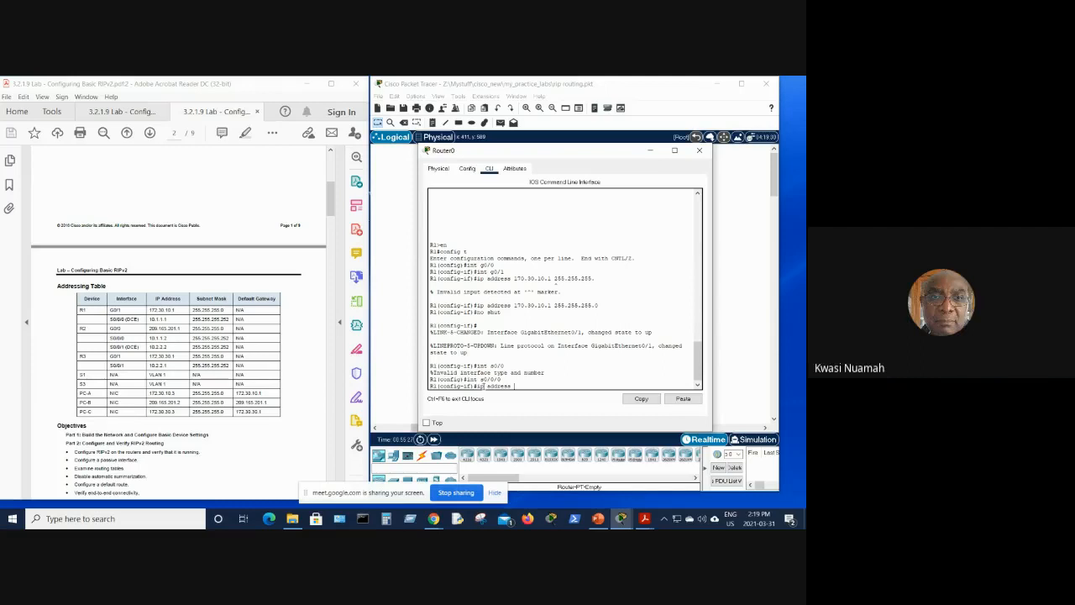
type(" 10.1")
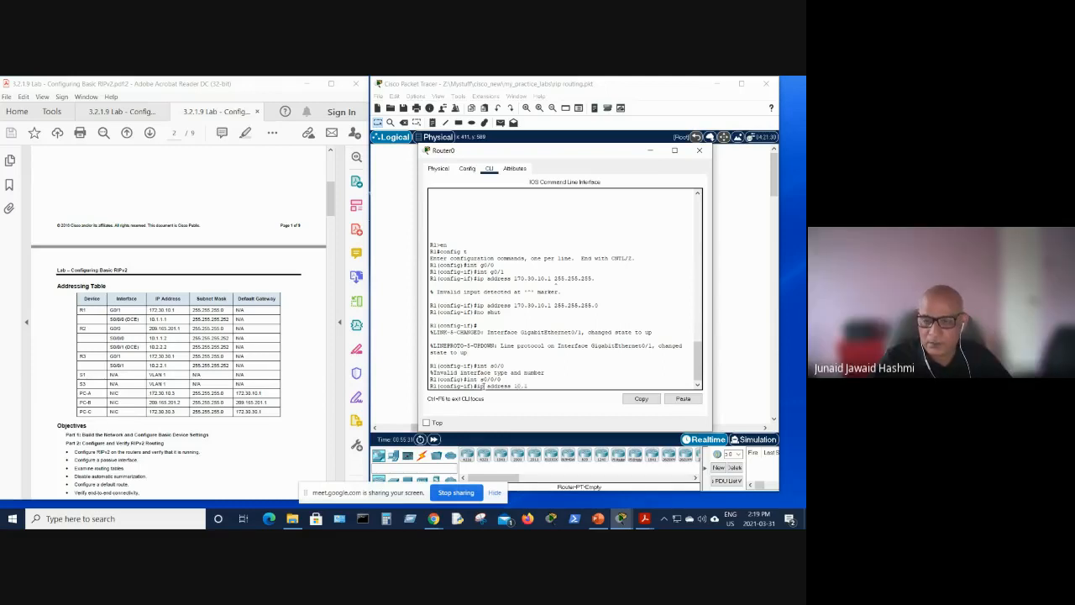
type(".1")
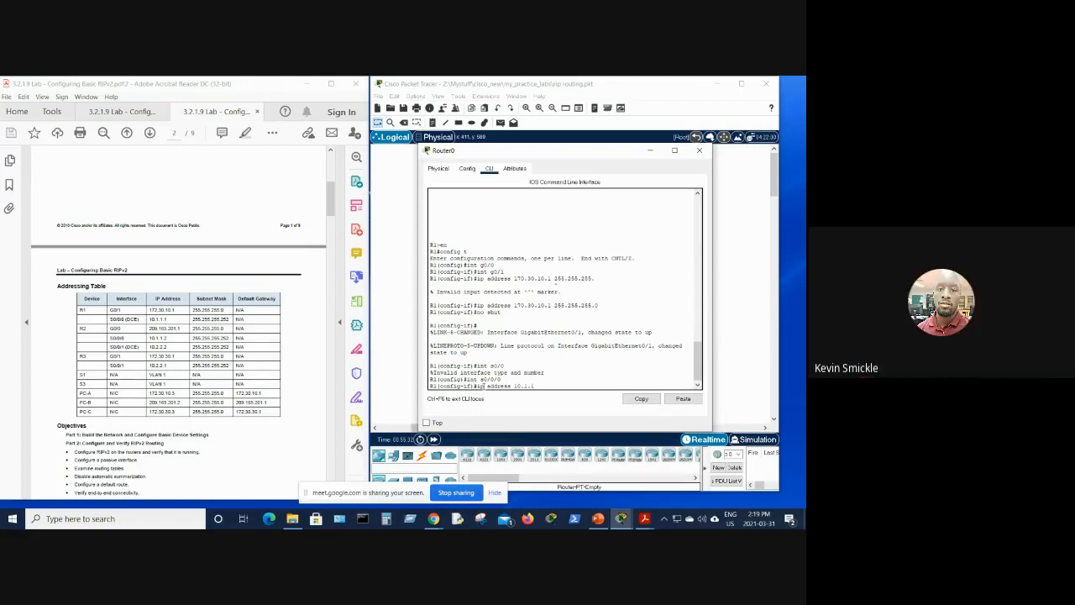
type(".1 ")
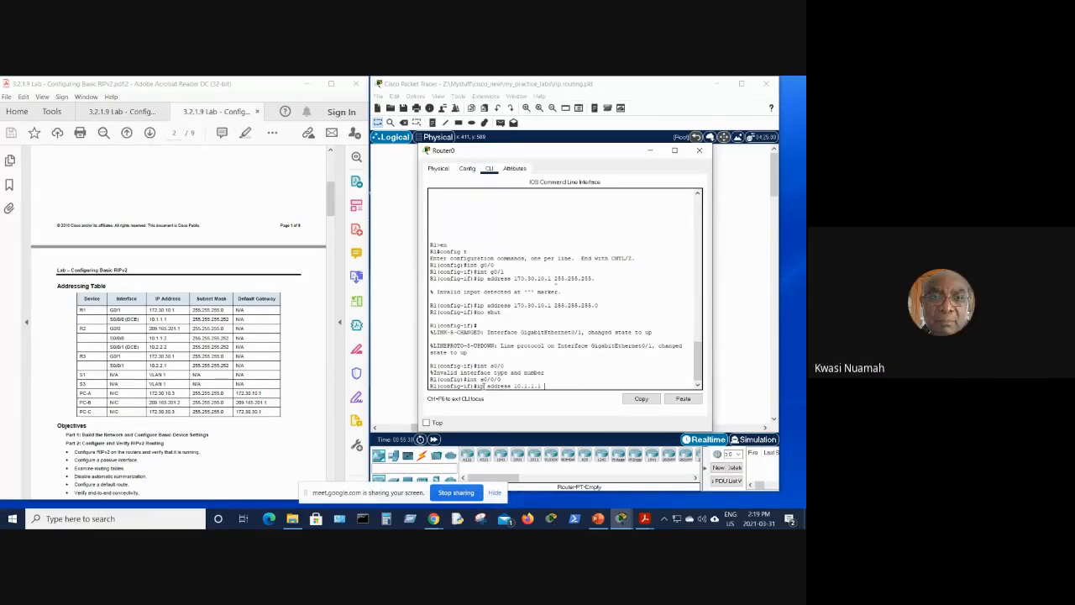
type("255.2")
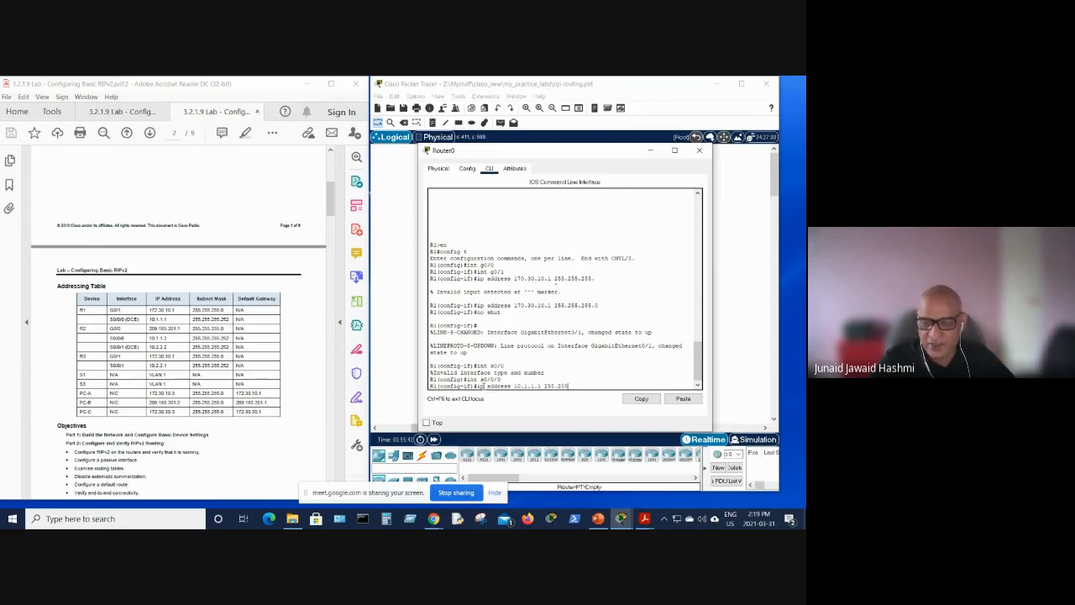
type("55.")
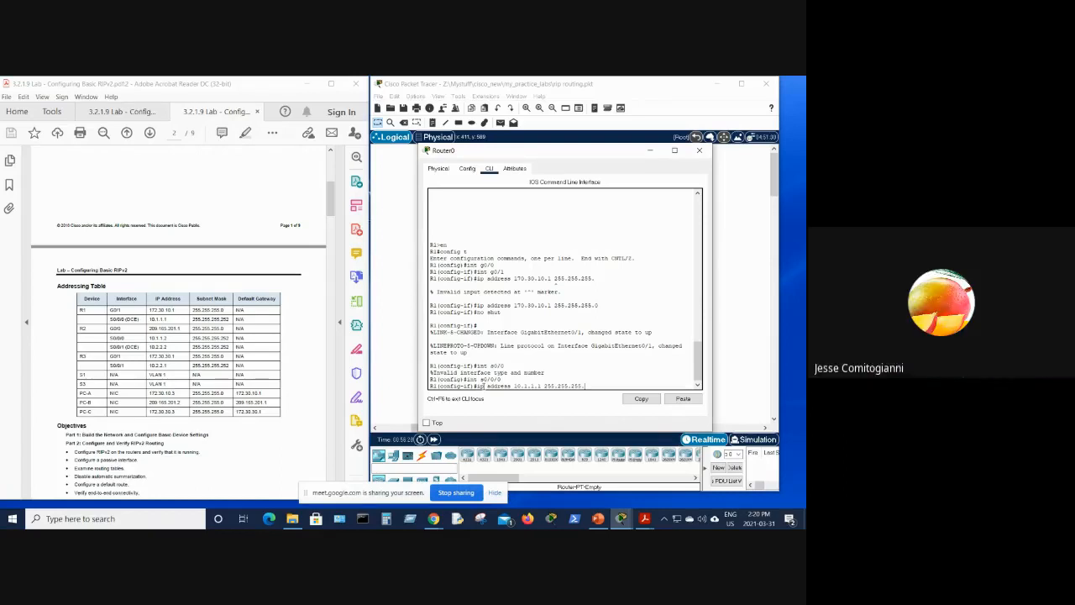
type("252")
key("Return")
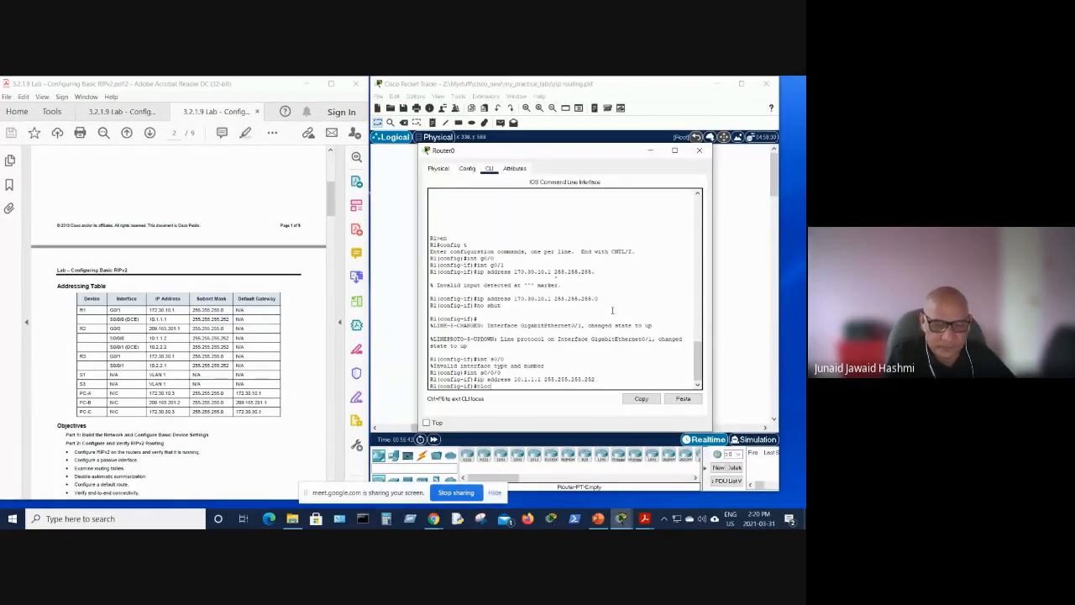
Set the clock rate of R1's DCE serial interface s0/0/0 to 128000.
type("k")
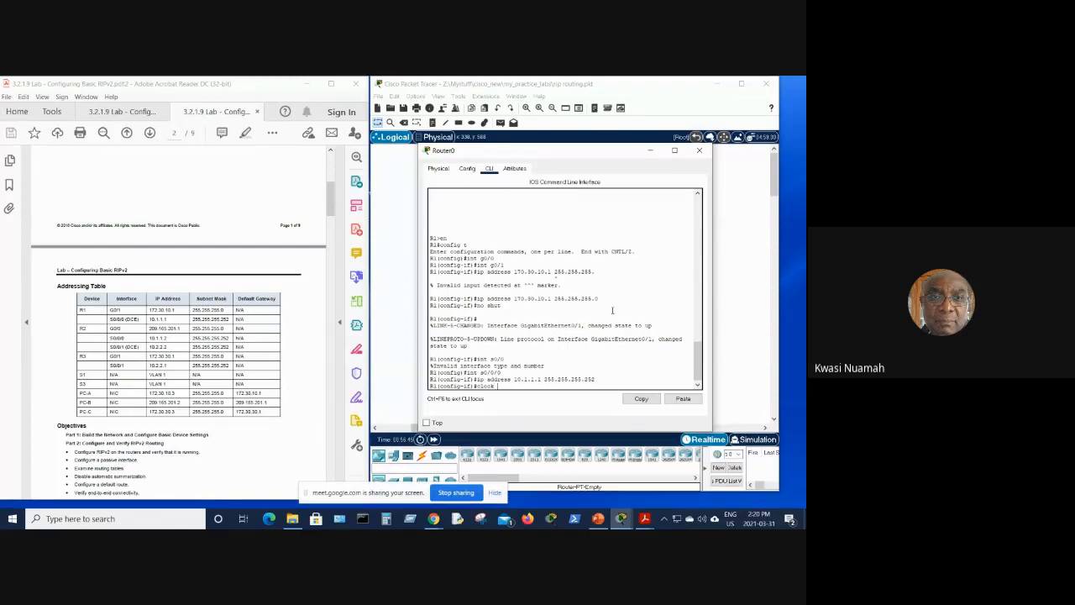
type(" rate ")
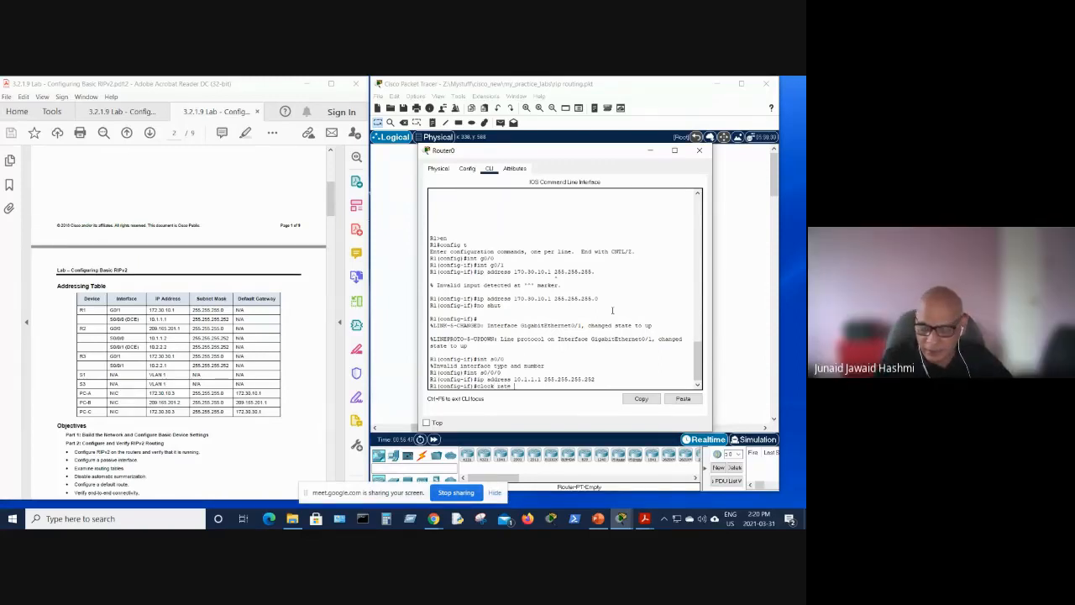
type("128")
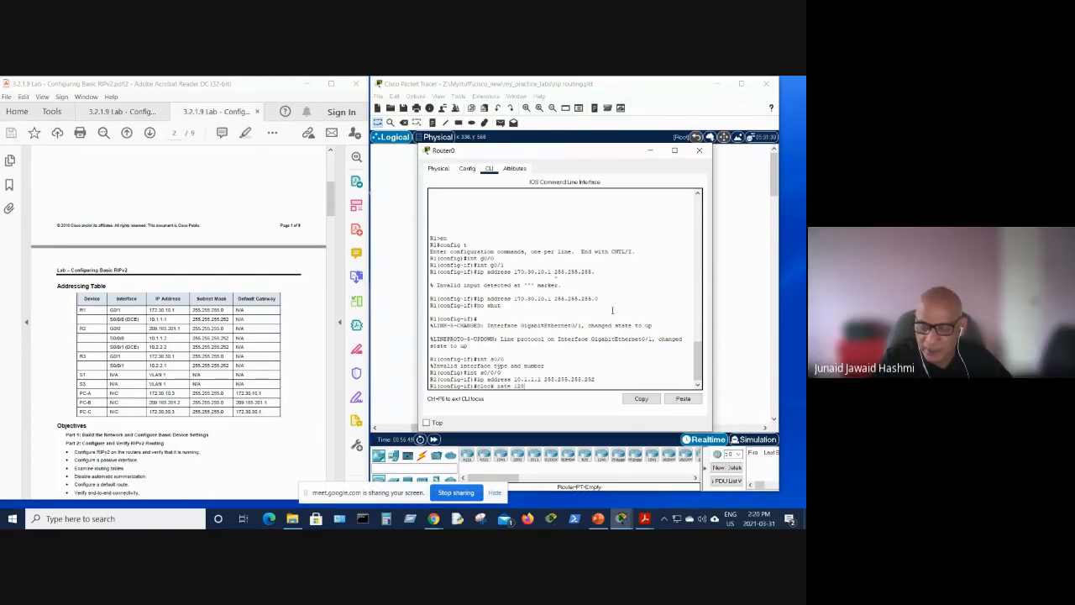
type("00")
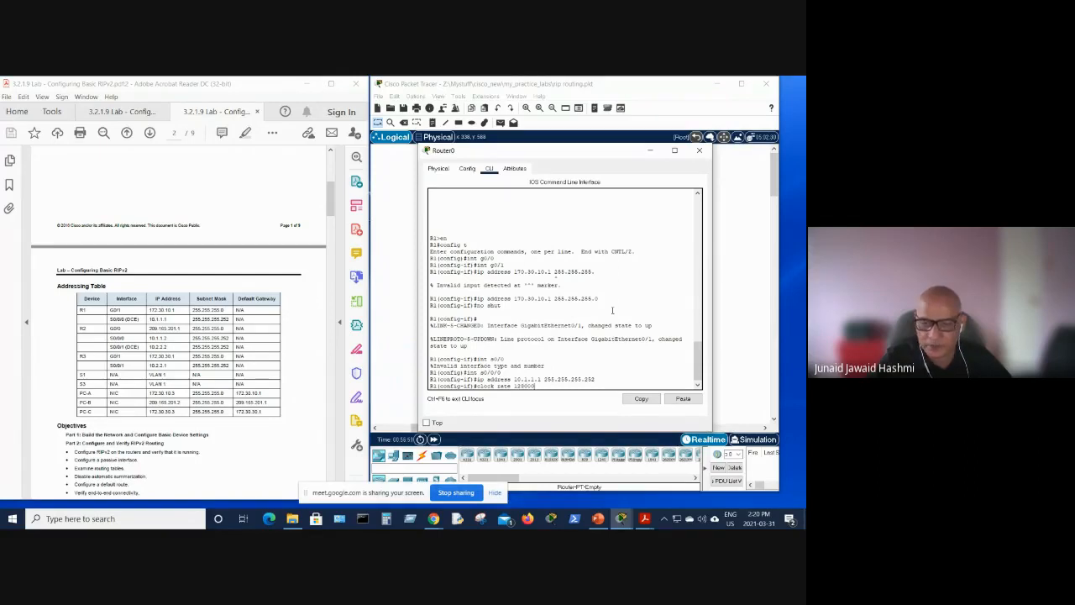
type("0")
key("Return")
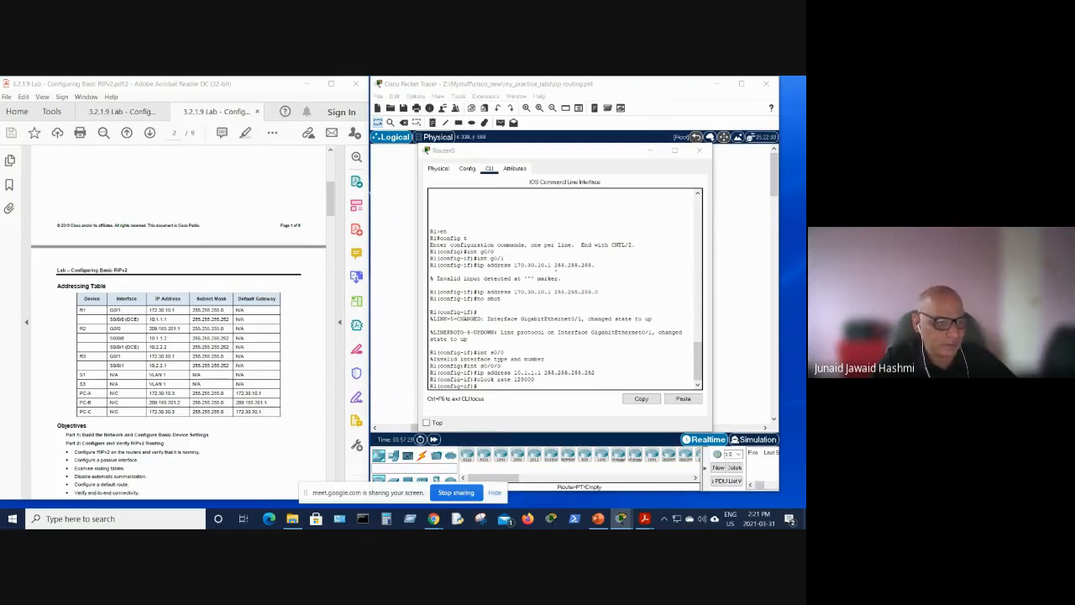
left_click(480, 386)
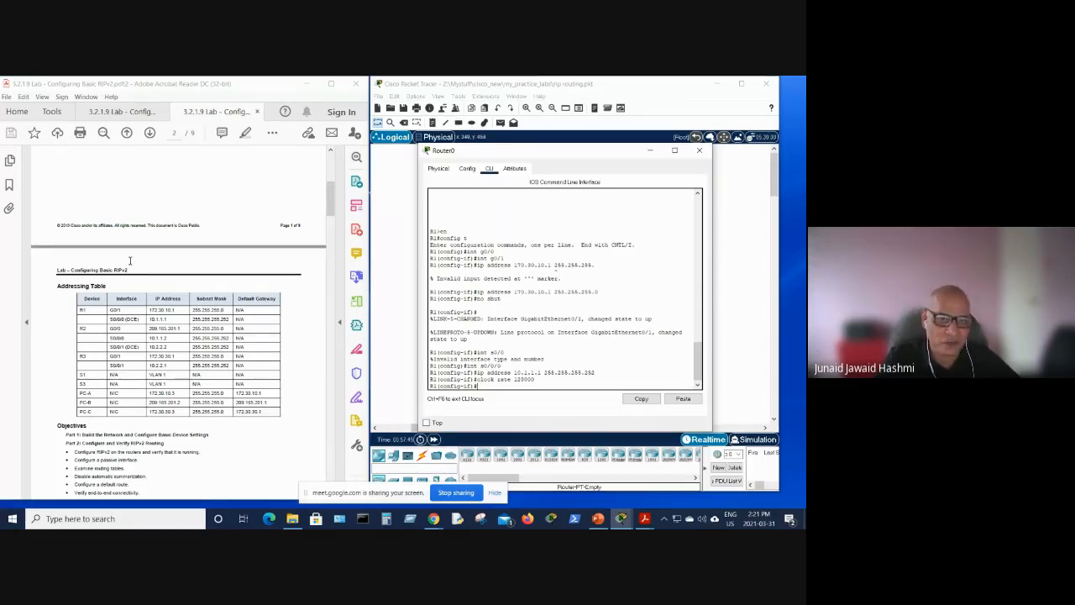
Minimize Router0's window, then open Router2's (R2) command line and place it beside the lab's addressing table.
left_click(100, 114)
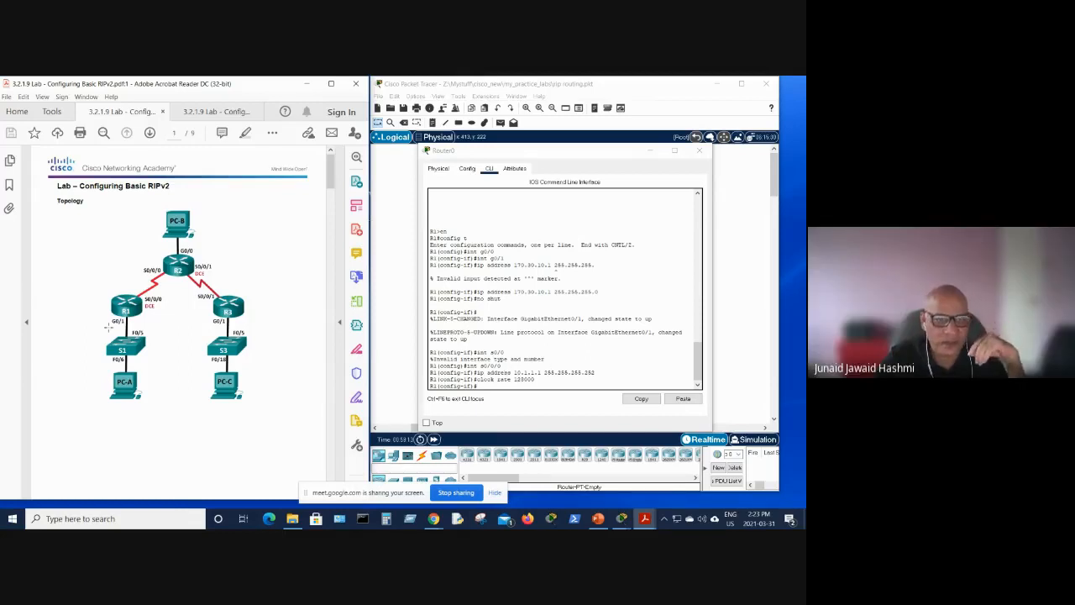
left_click(193, 115)
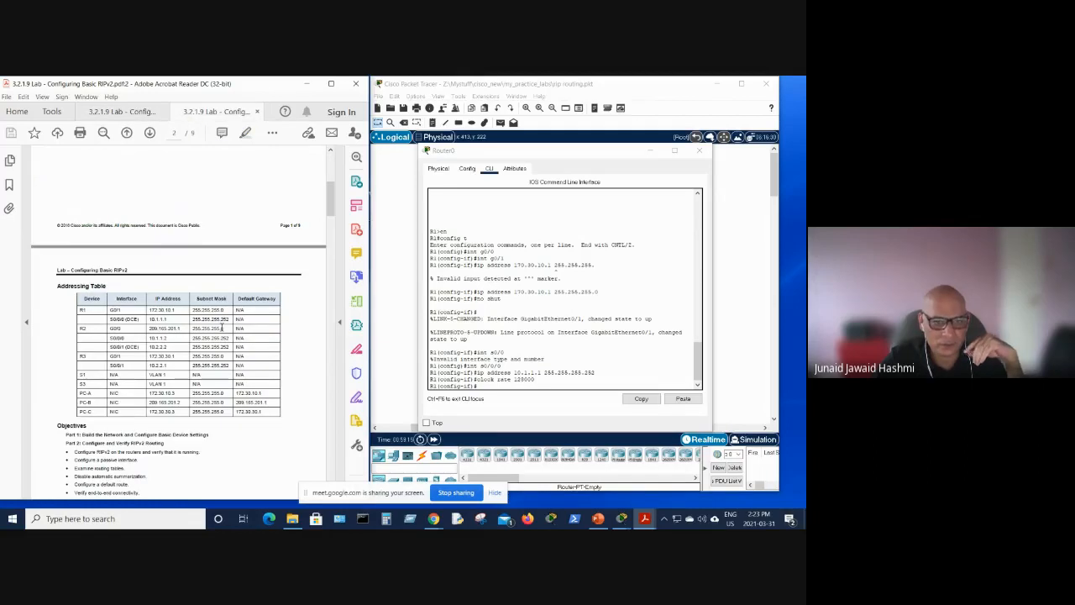
scroll(217, 327, "down", 1)
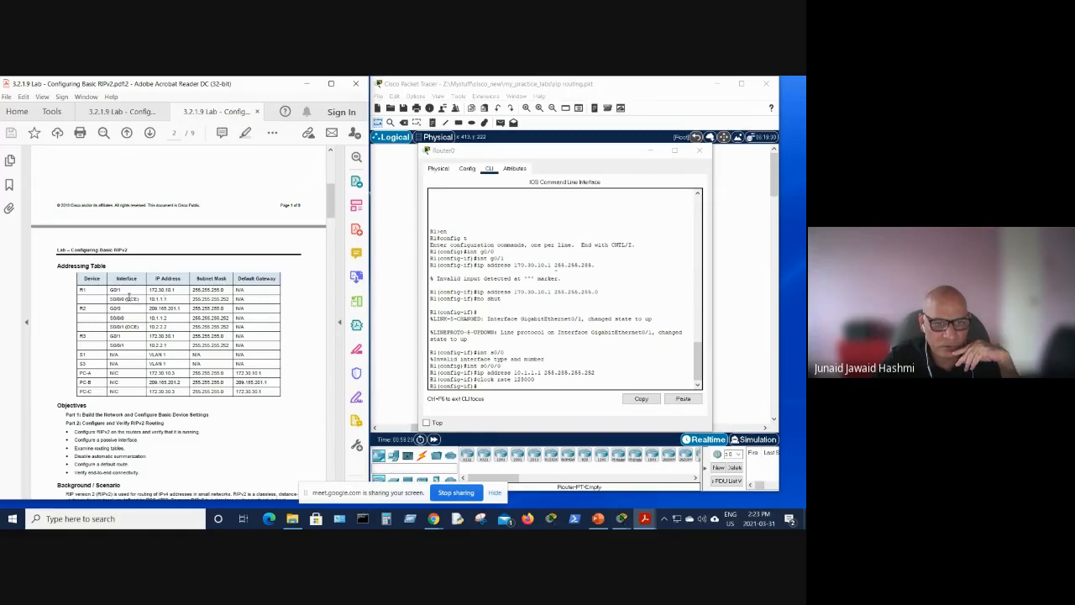
left_click(649, 151)
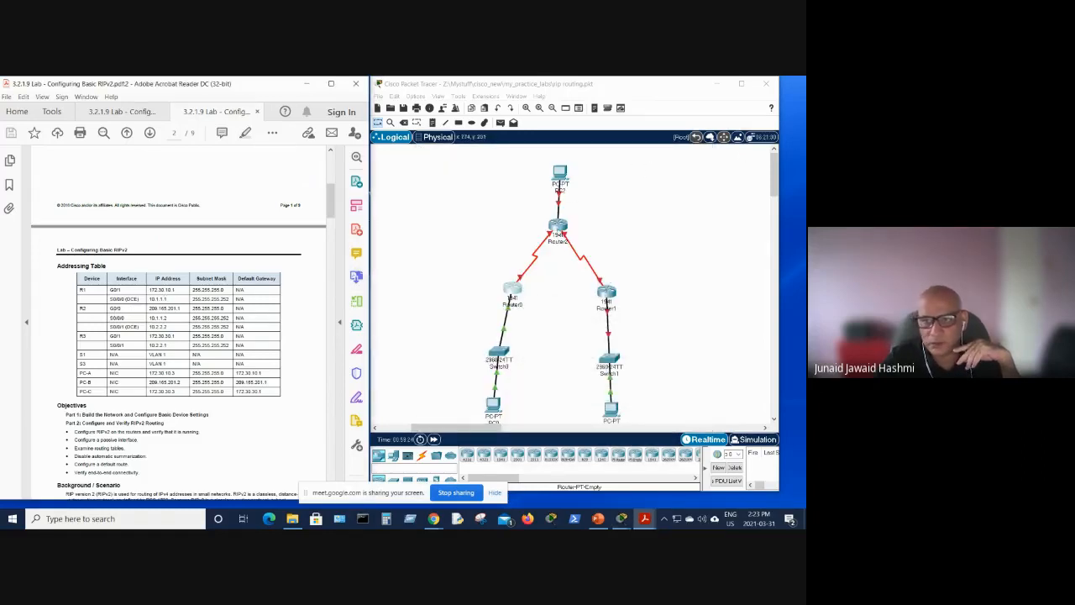
left_click(558, 227)
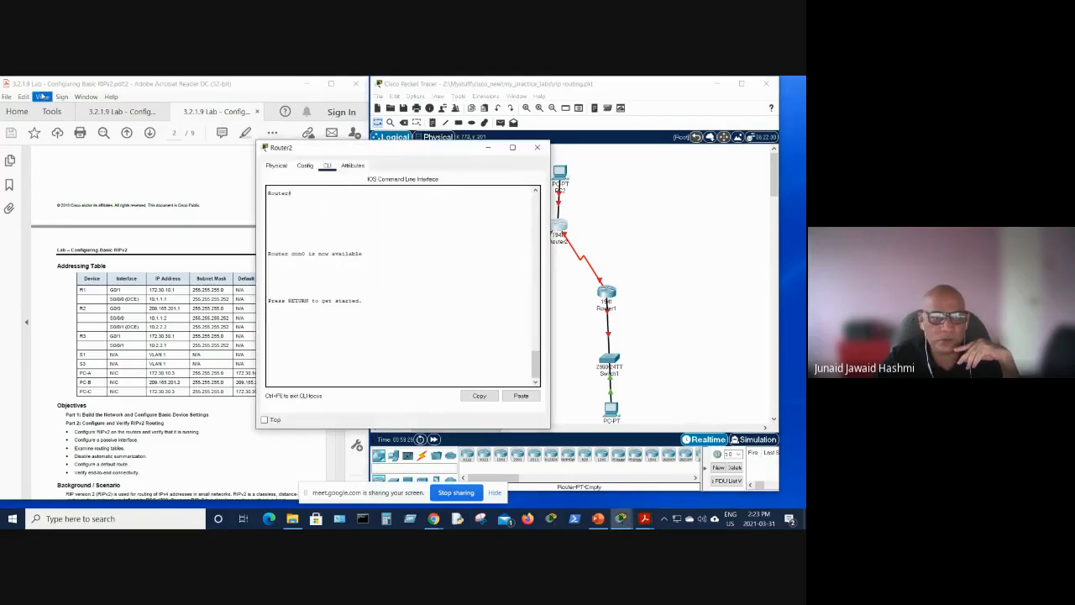
left_click(91, 114)
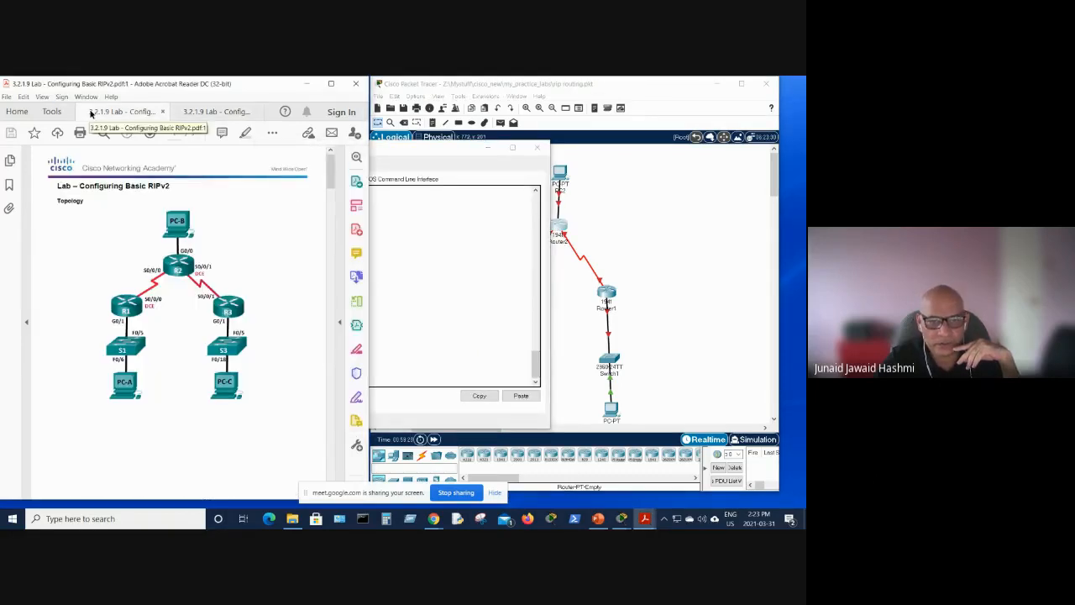
left_click(423, 155)
left_click(211, 111)
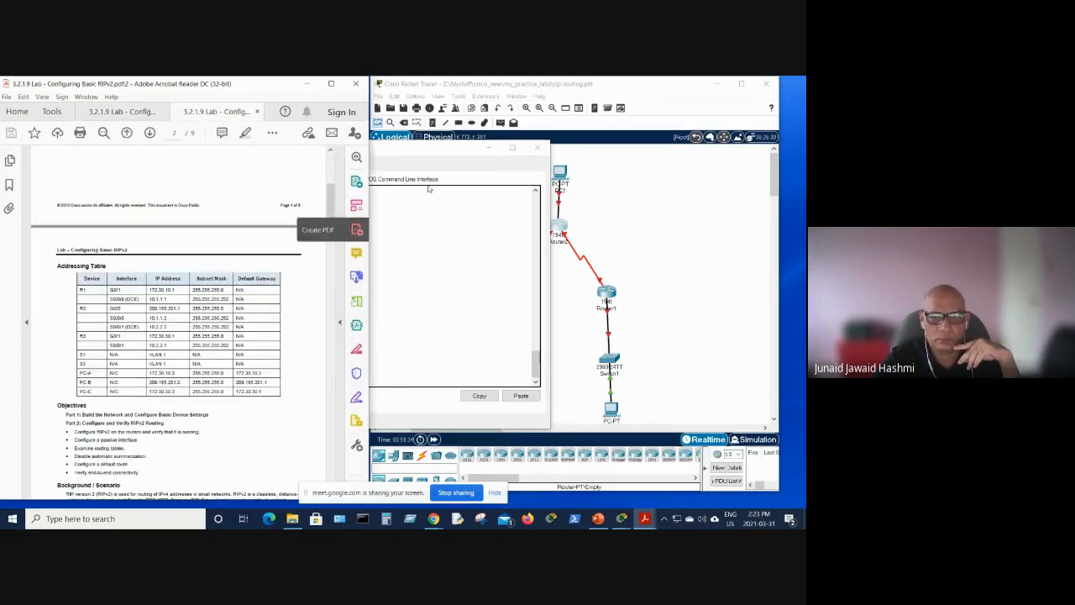
left_click_drag(437, 152, 568, 153)
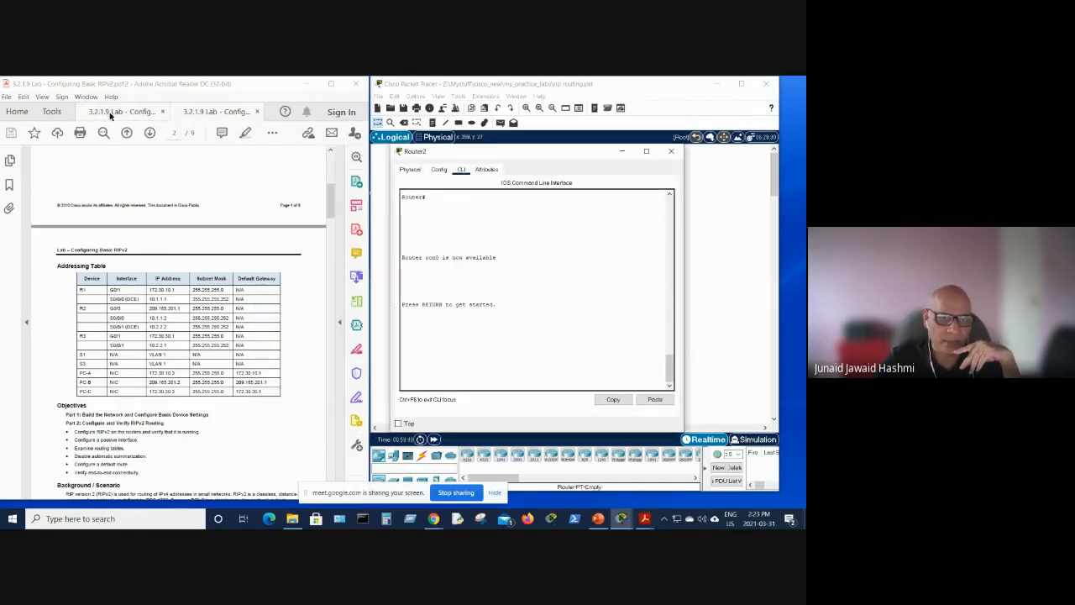
Check R2's links in the lab's topology diagram and enter global configuration mode on Router2.
left_click(162, 111)
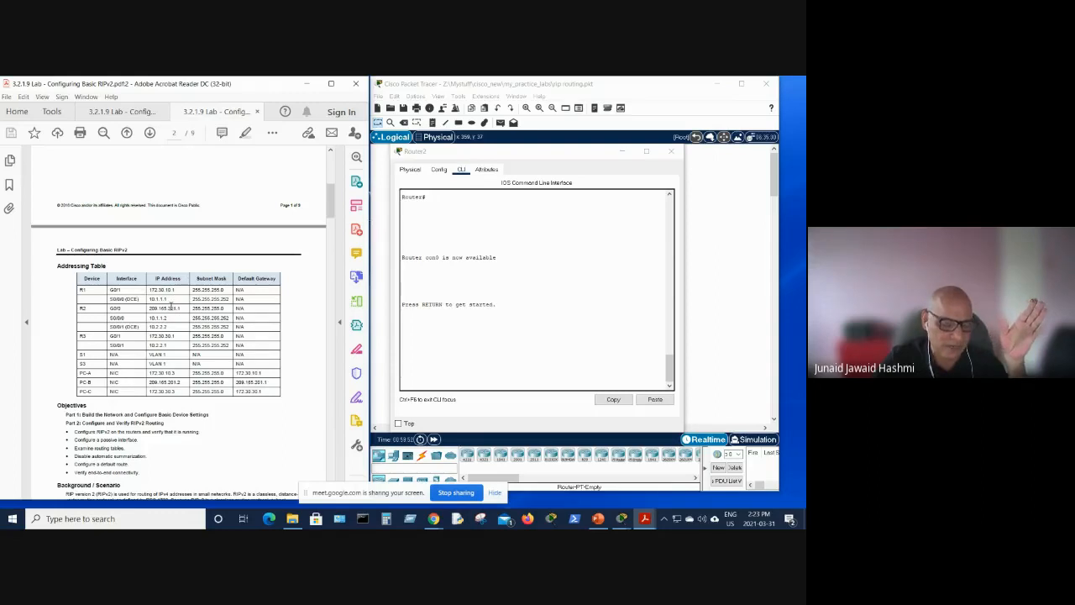
left_click(101, 114)
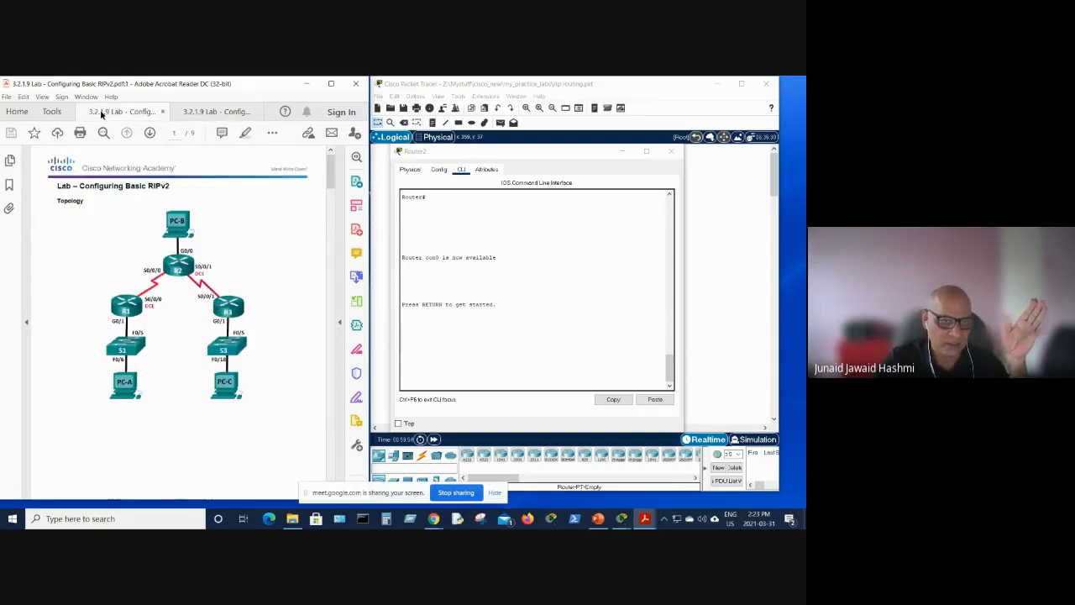
left_click(201, 113)
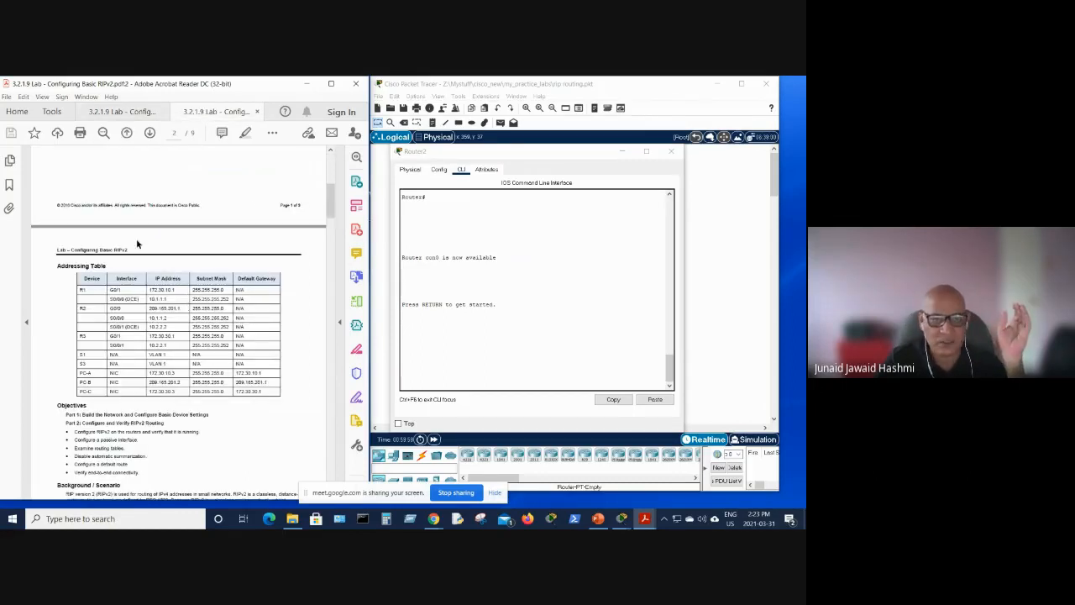
left_click(445, 357)
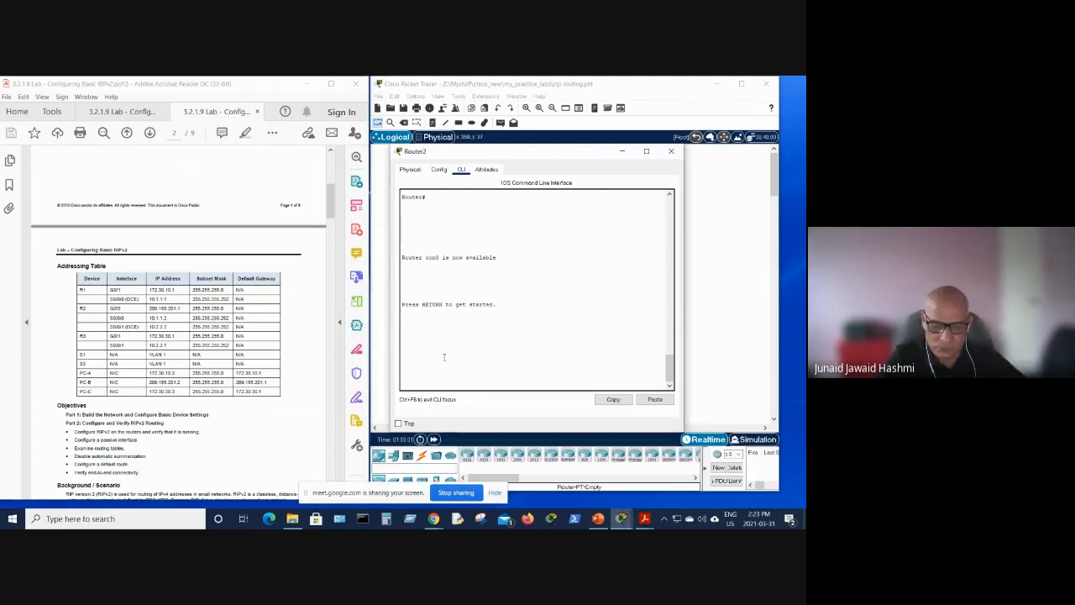
key("Return")
key("Return")
key("Return")
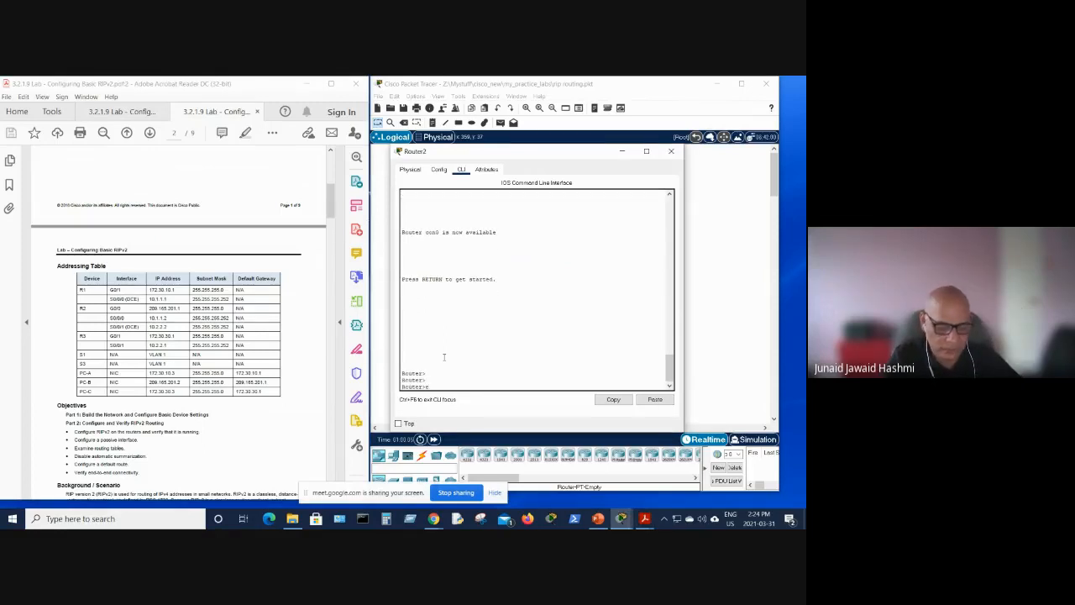
type("en")
key("Return")
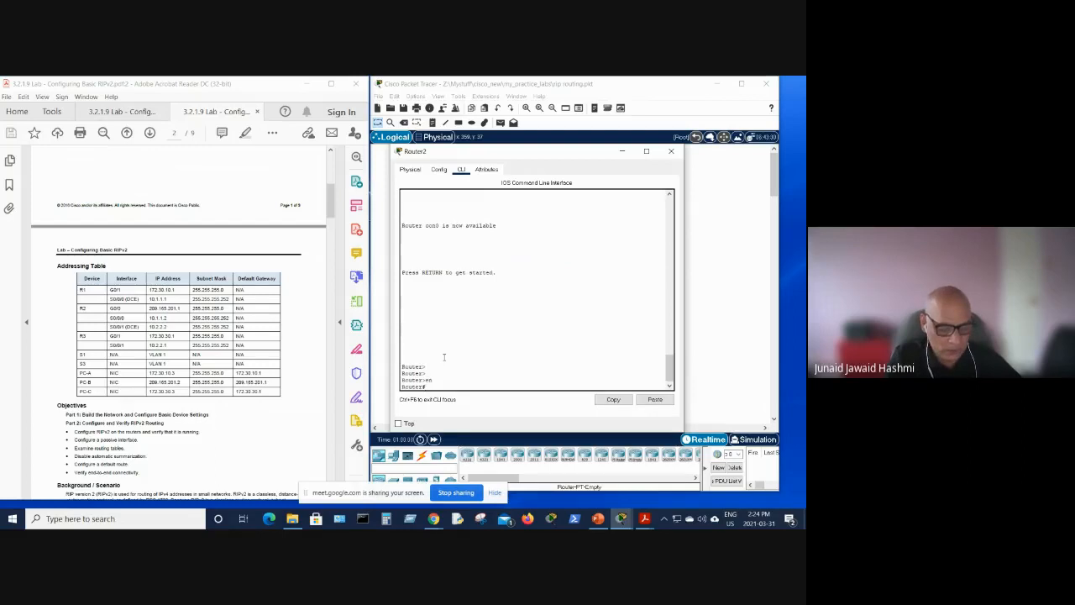
type("config t")
key("Return")
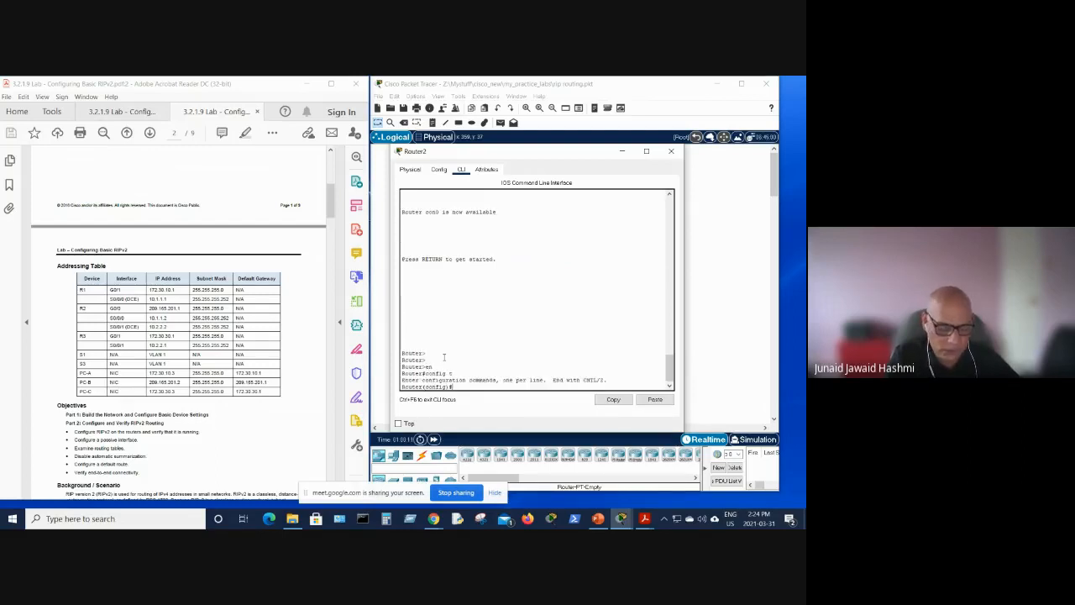
Assign IP address 209.165.201.1 with mask 255.255.255.0 to R2's GigabitEthernet interface g0/0.
type("int g")
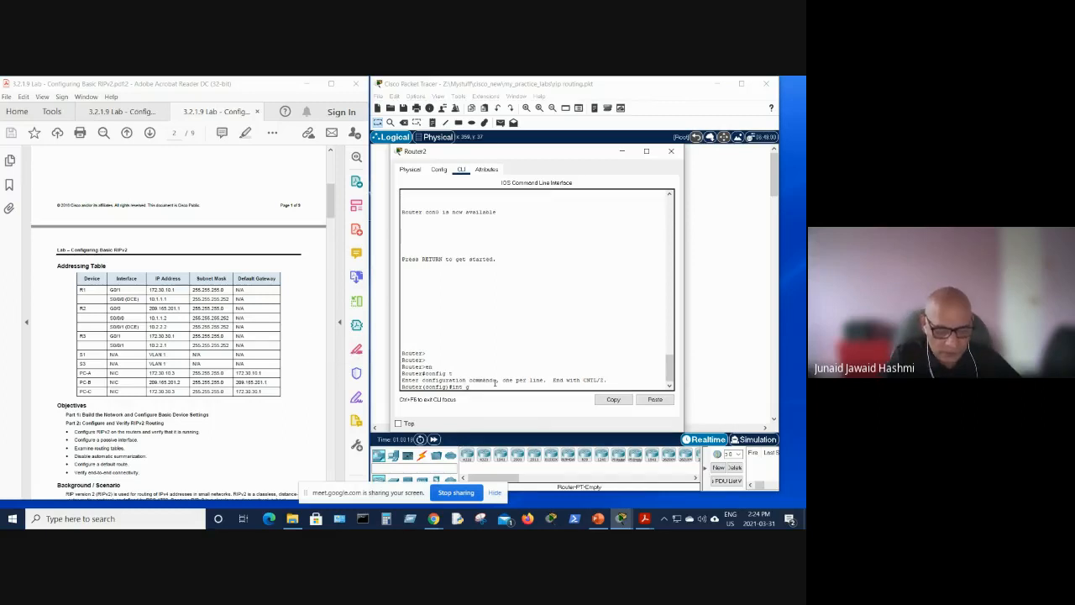
type("0/0")
key("Return")
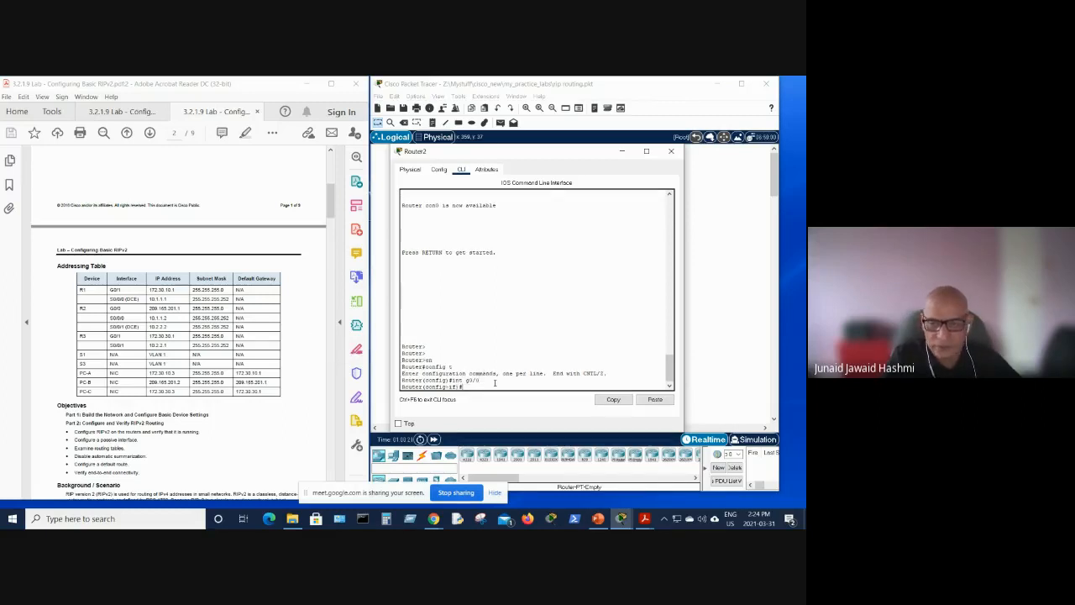
type("i")
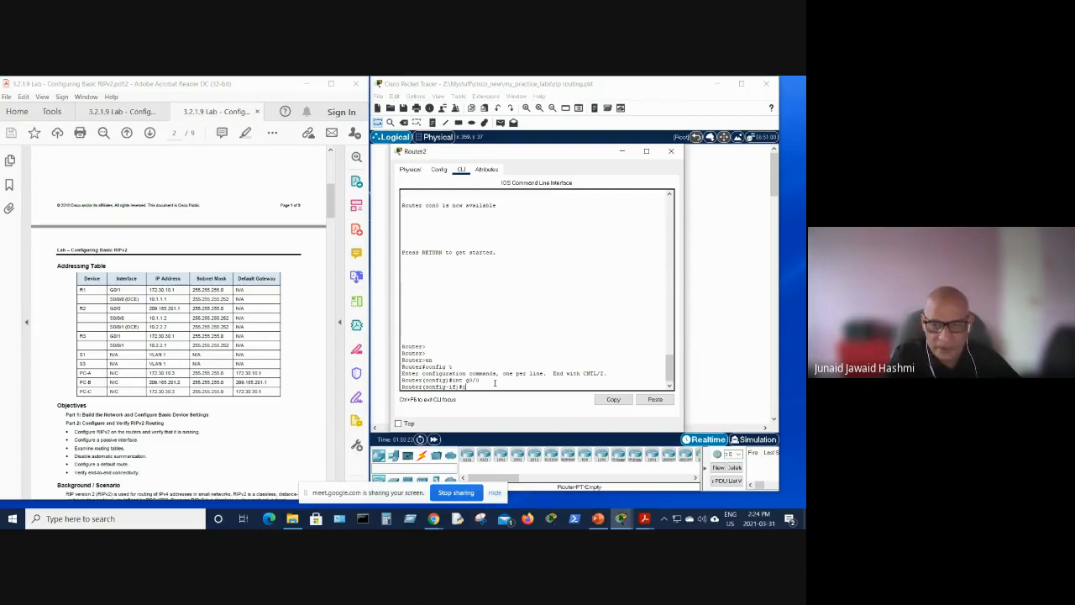
type("p address 209.")
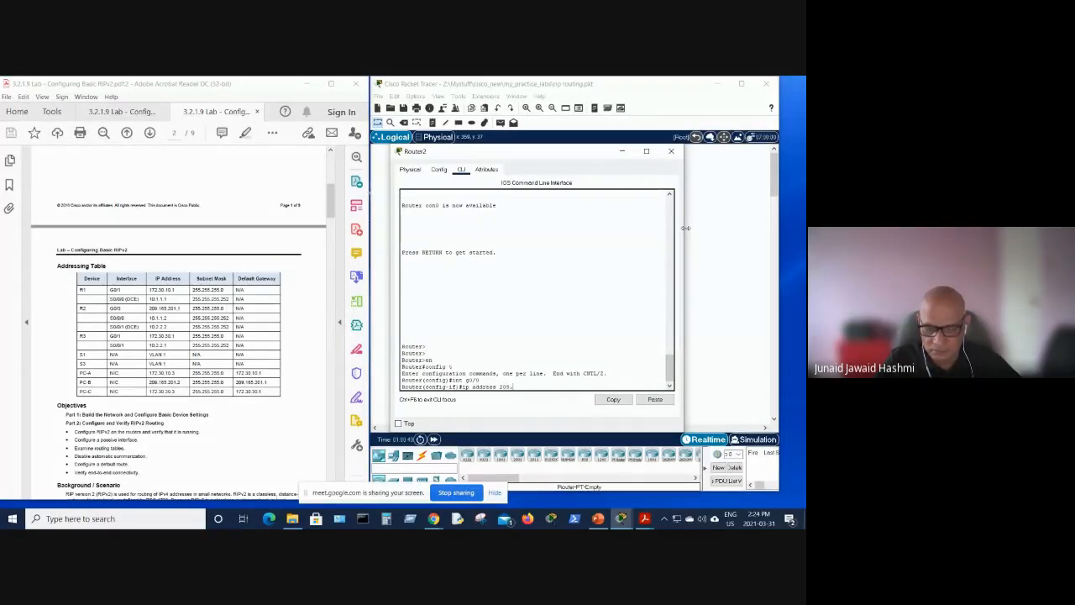
type("65")
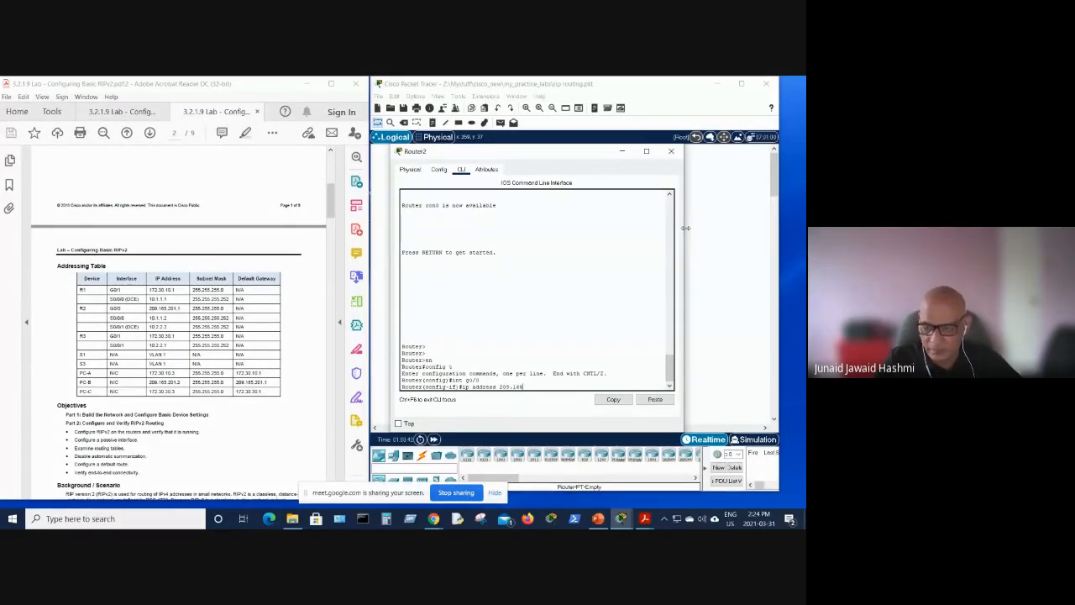
type(".")
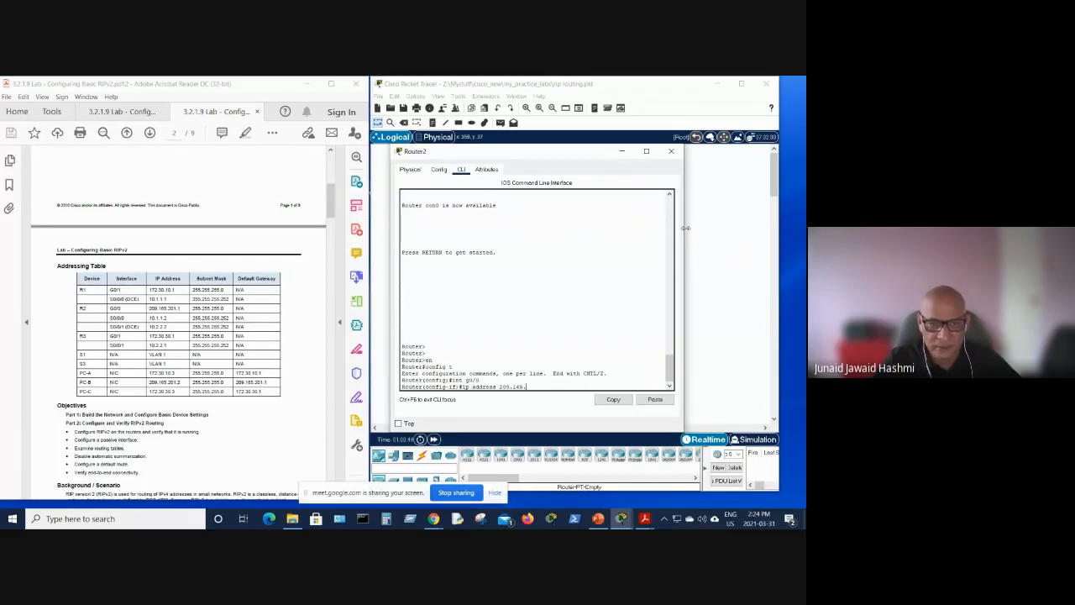
type("2")
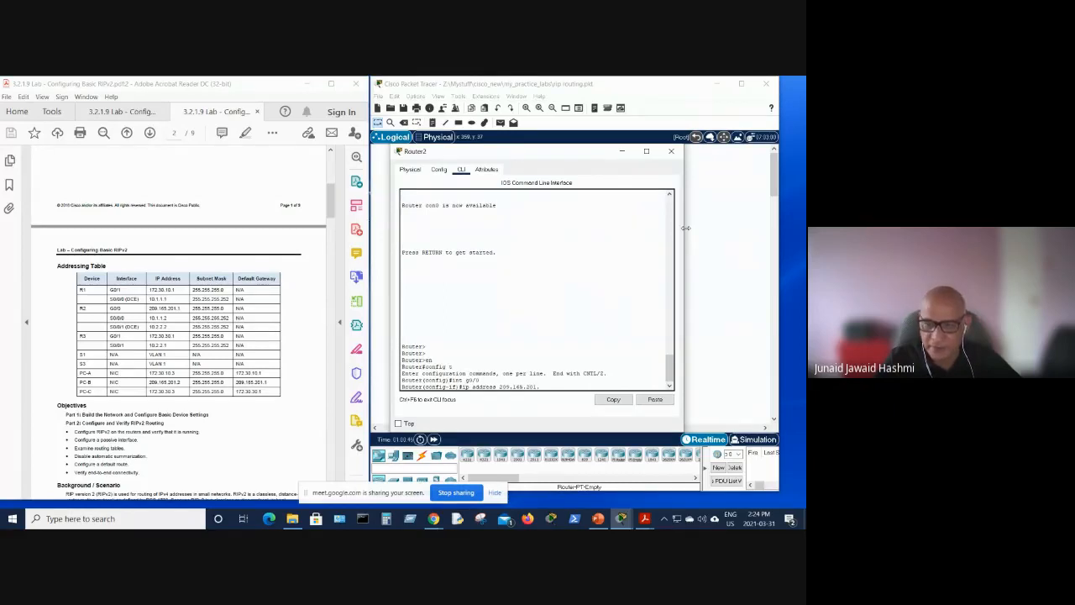
type("01.1")
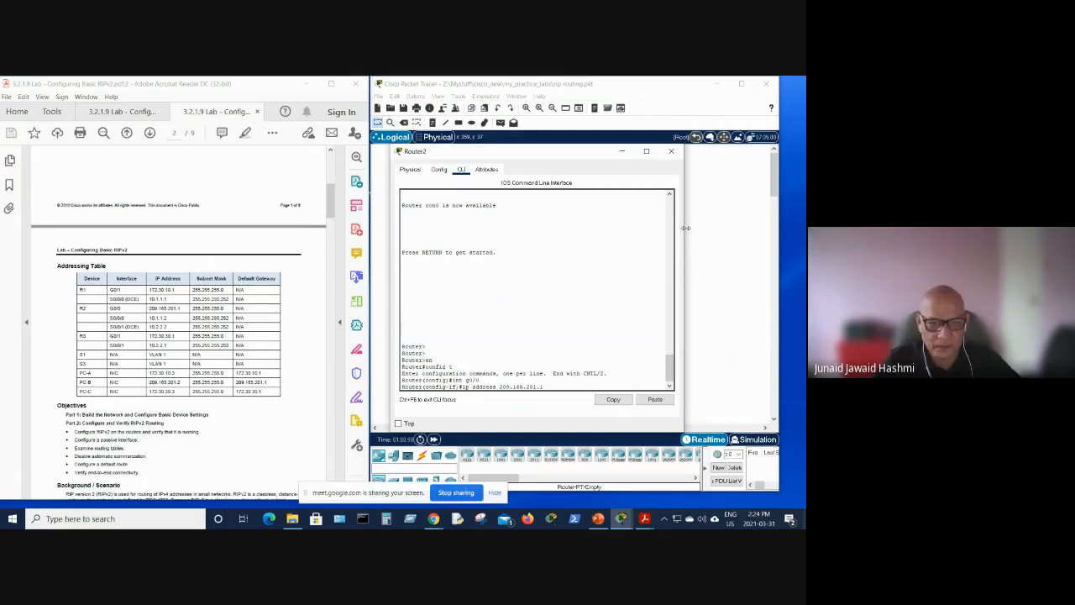
type(" 255.")
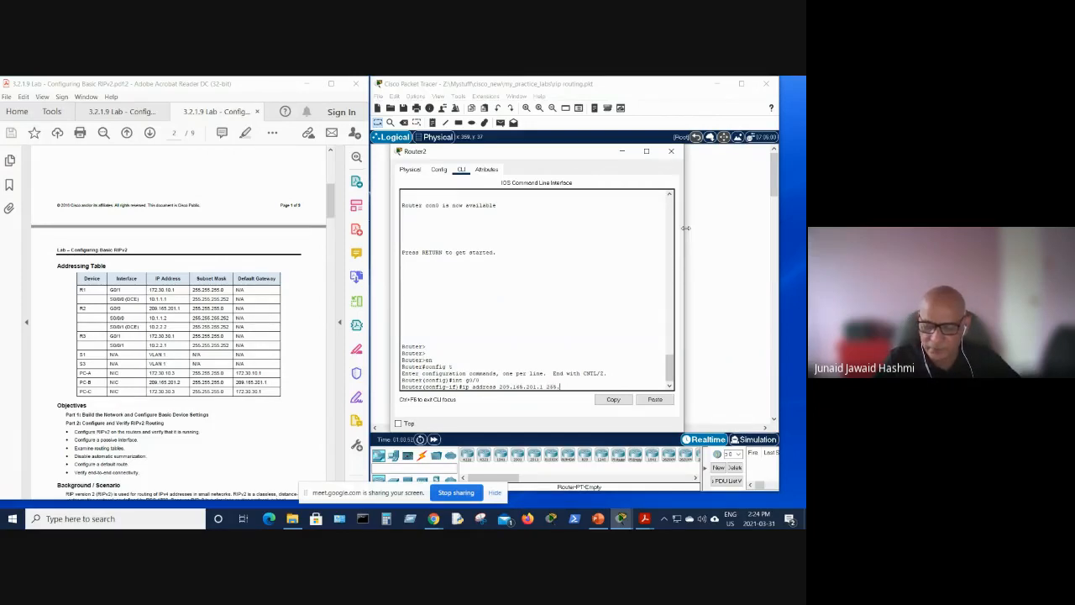
type("255.255")
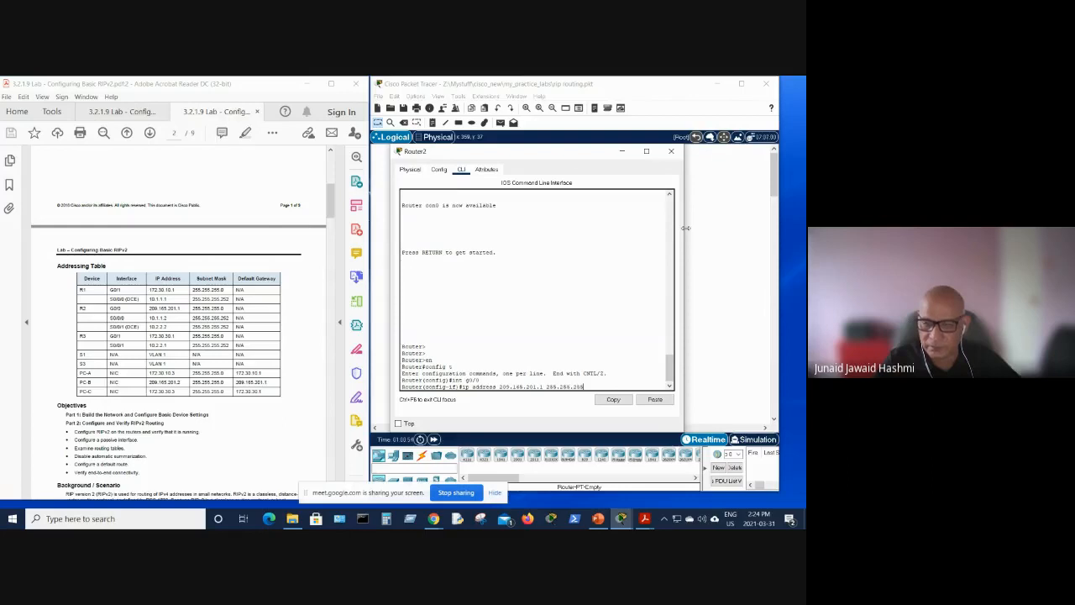
type(".")
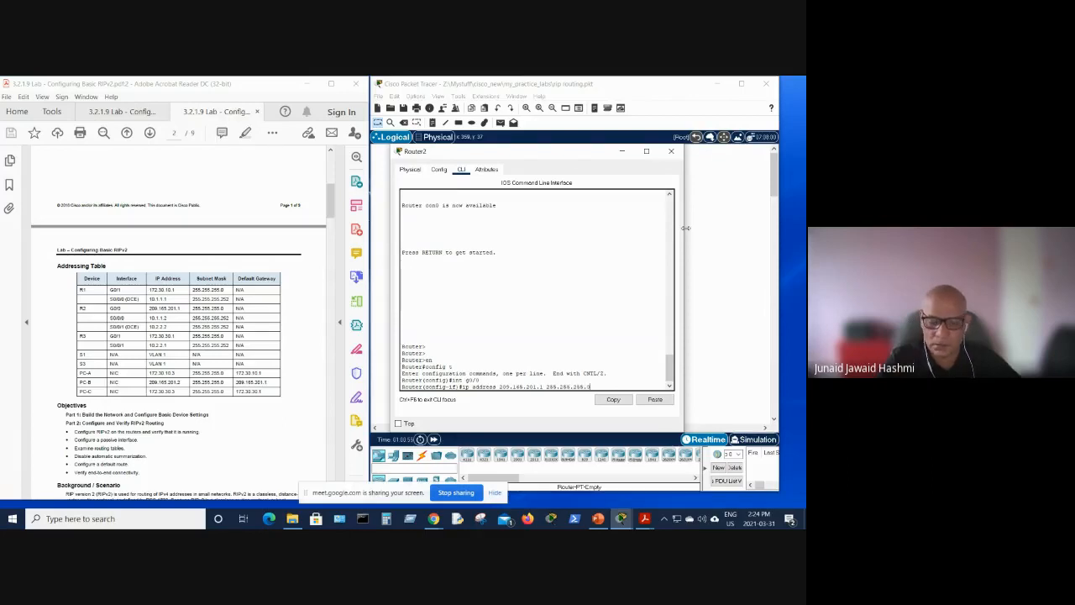
type("0")
key("Return")
Enable R2's g0/0 interface with the no shut command.
type("n")
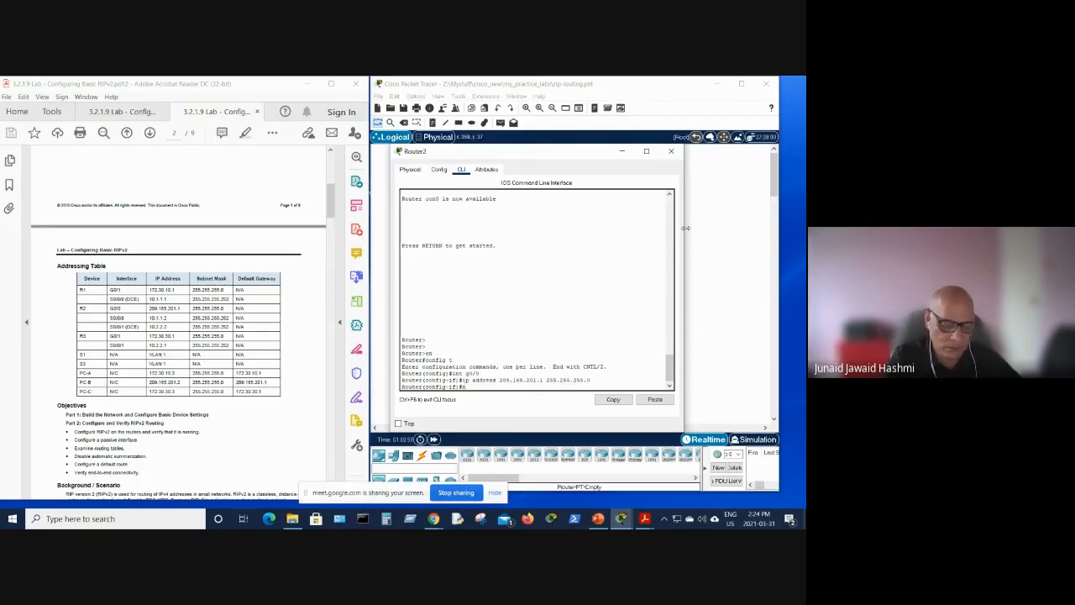
type("o shut")
key("Return")
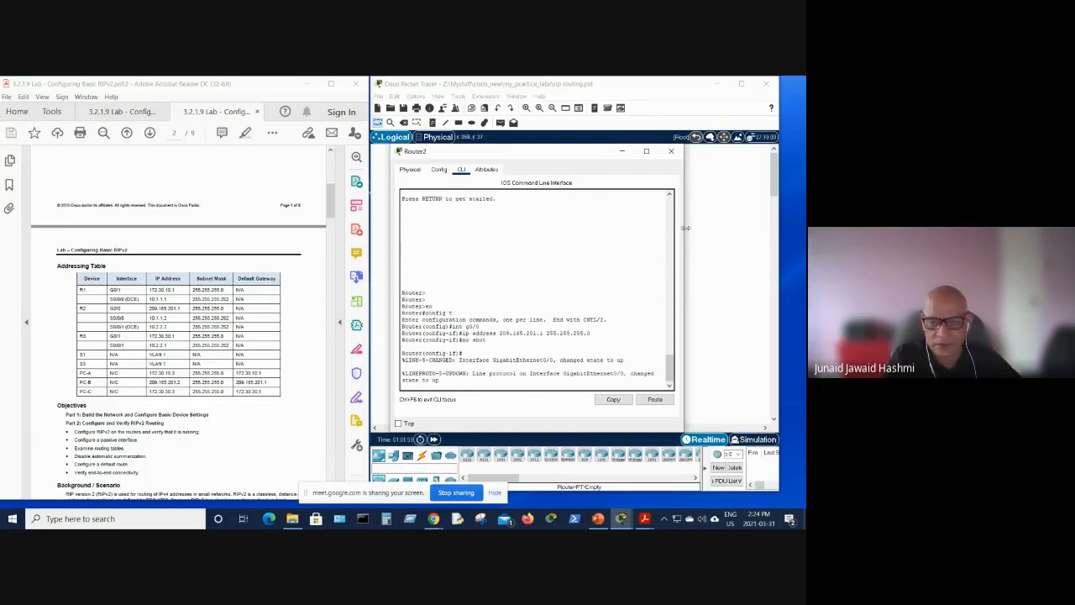
key("Return")
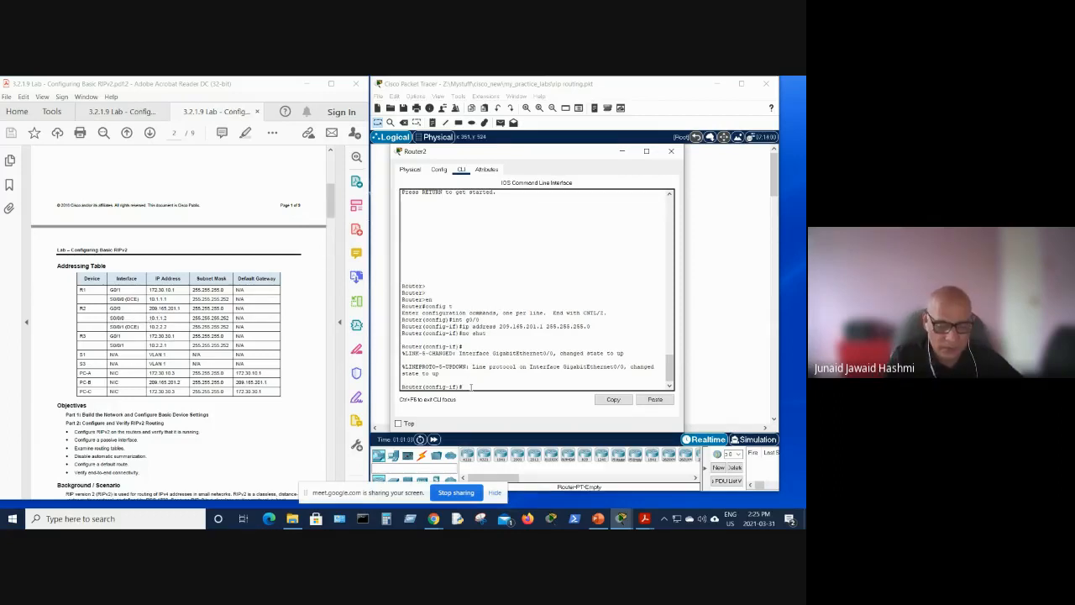
Enter configuration of R2's serial interface s0/0/0 and try to assign it IP address 10.1.1.2 with mask 255.255.255.252.
type("int s")
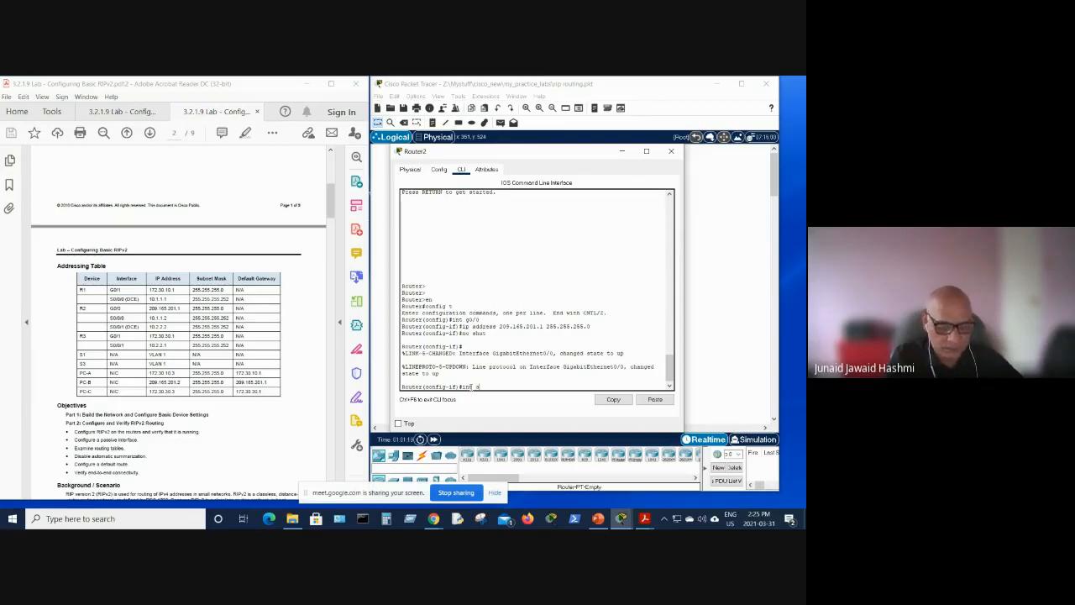
type("0/0/")
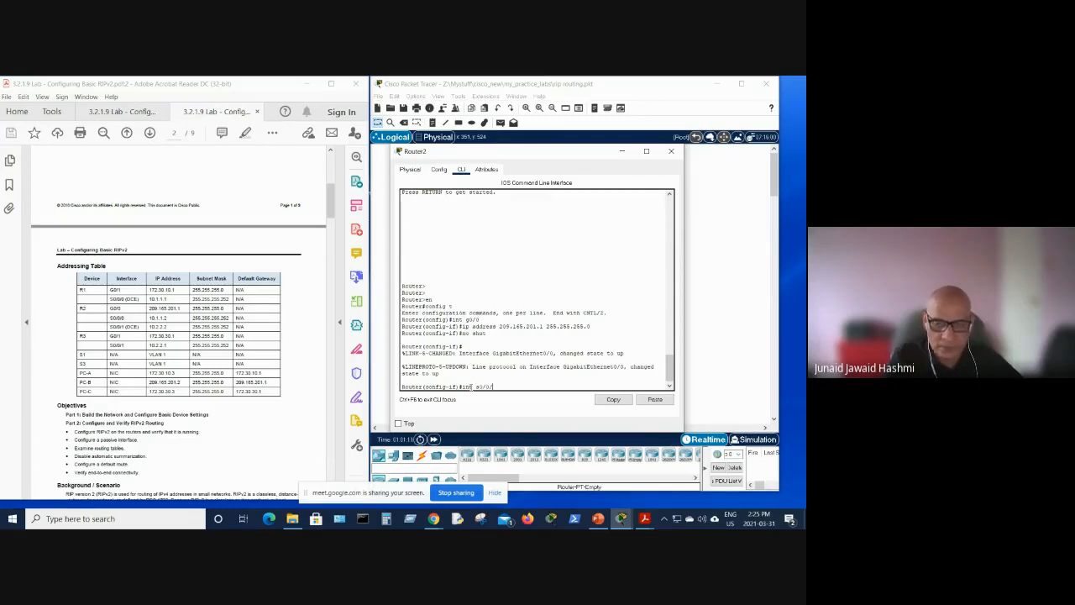
type("0")
key("Return")
type("ig-if)#i")
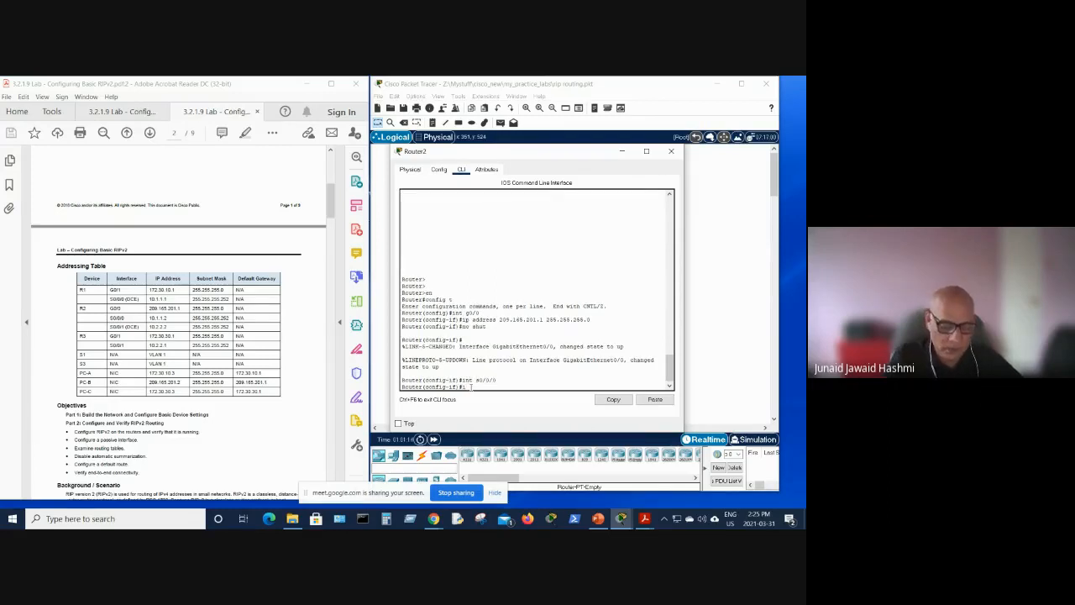
type("p address")
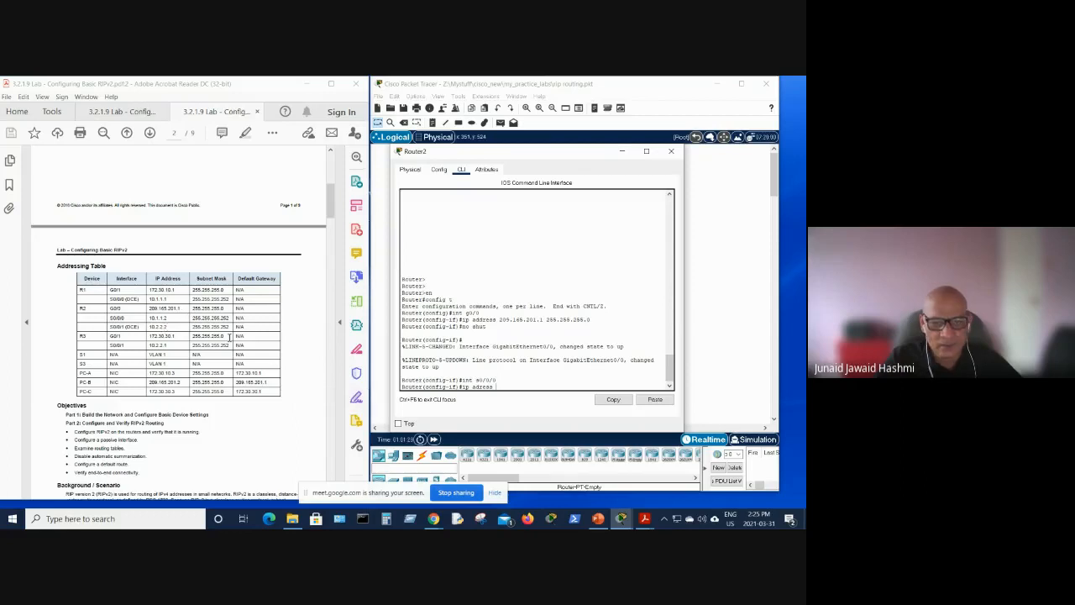
type("10")
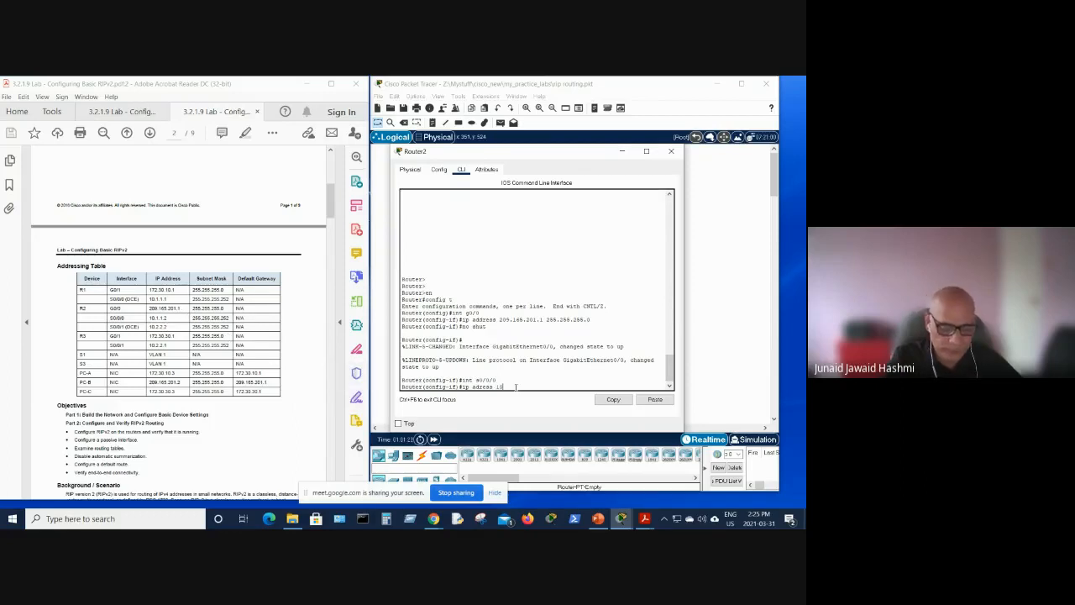
type(".1.1.2")
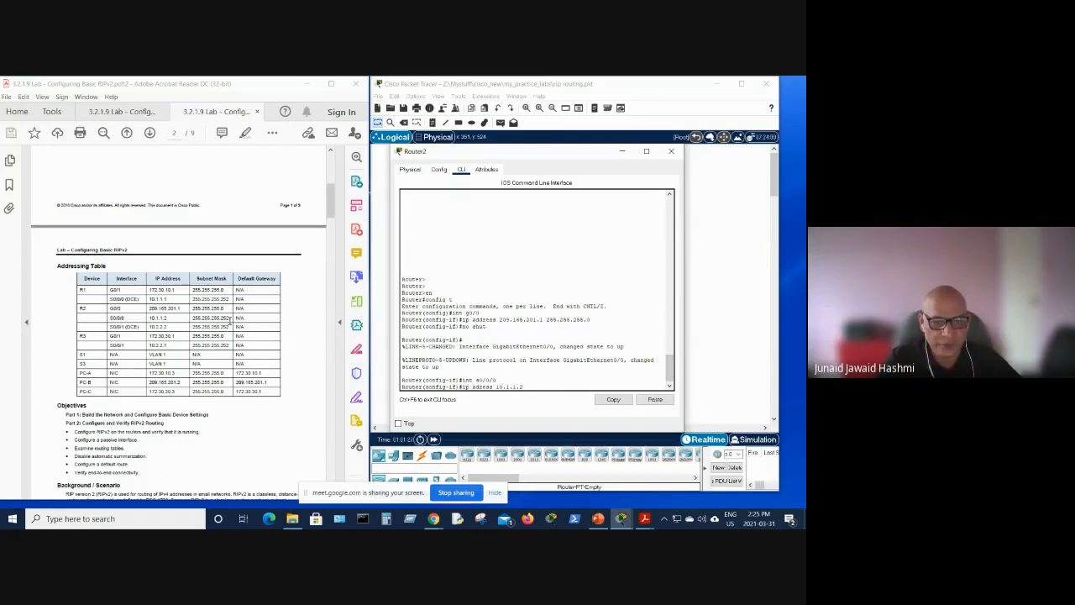
left_click(230, 320)
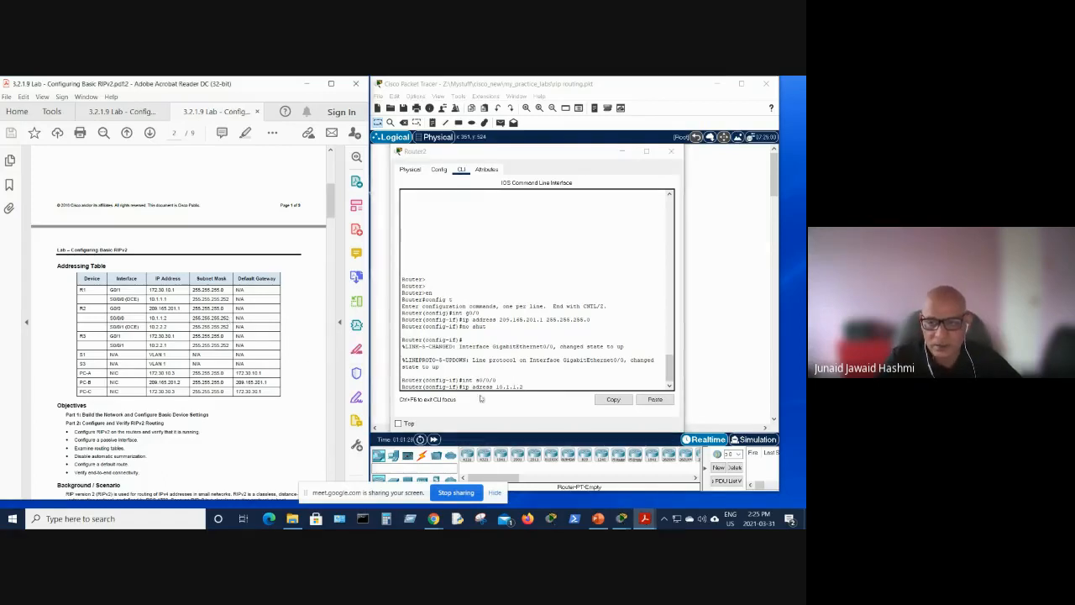
left_click(534, 387)
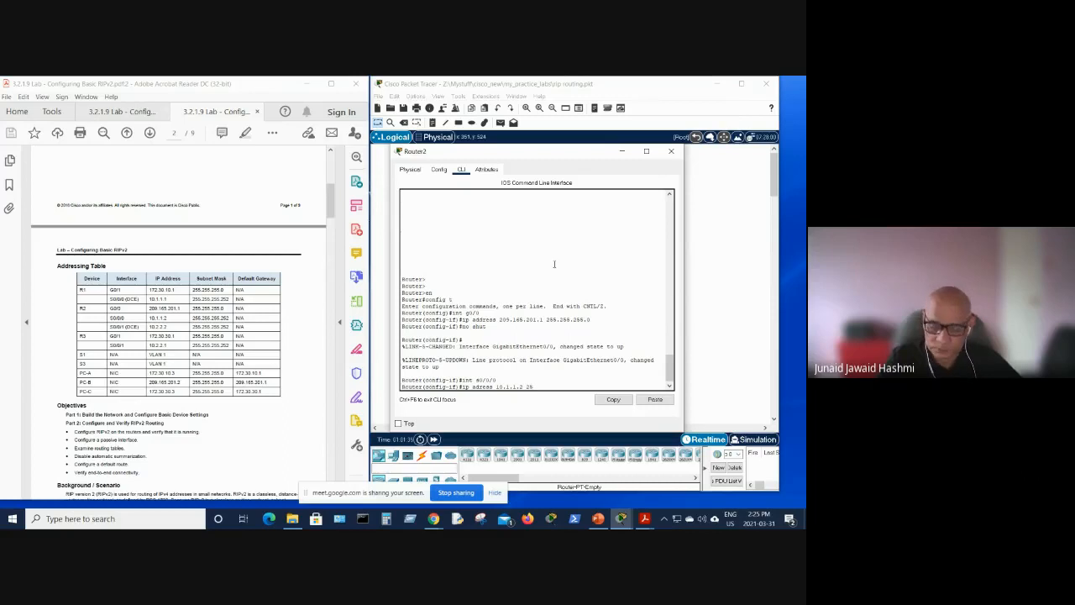
type("255")
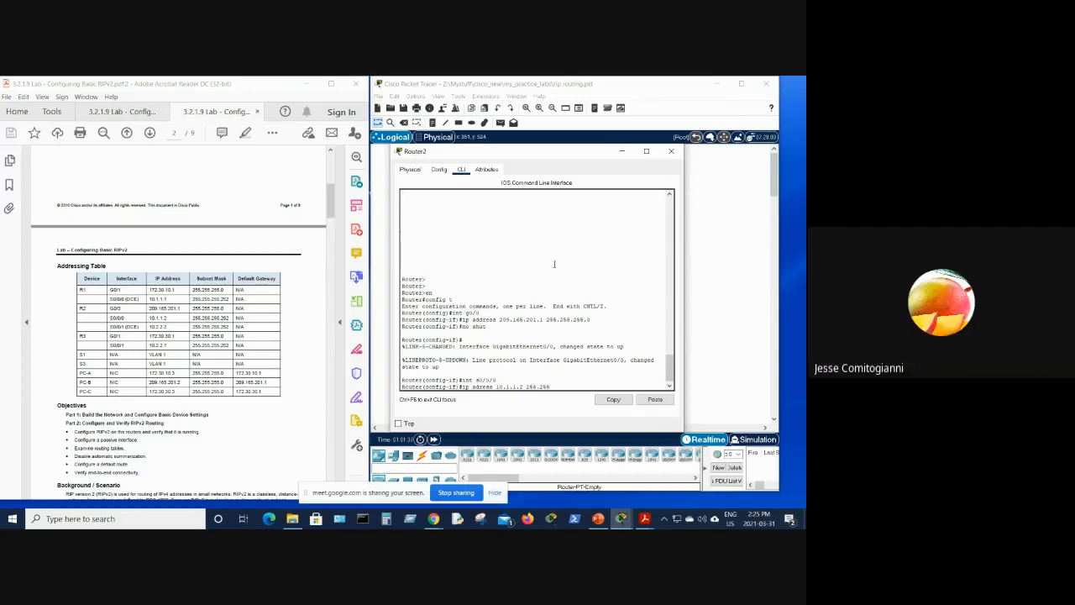
type(".255.255")
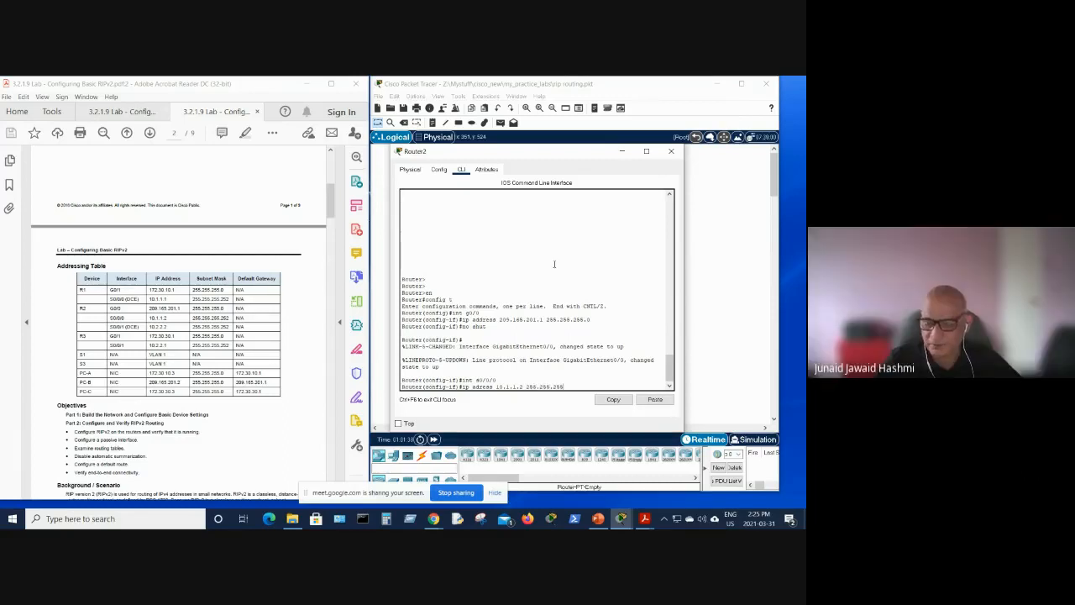
type(".252")
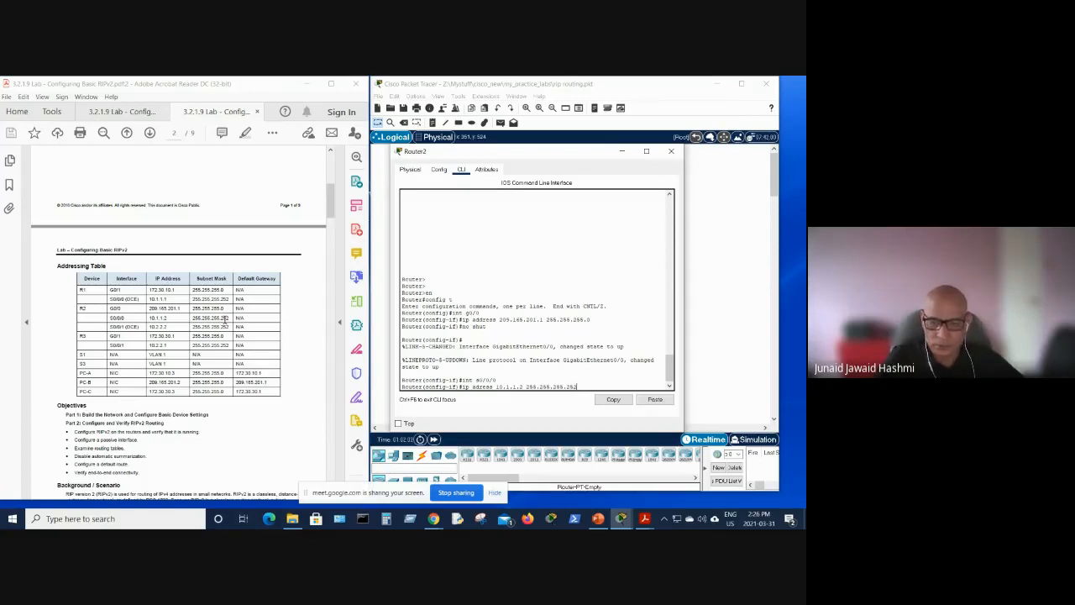
key("Return")
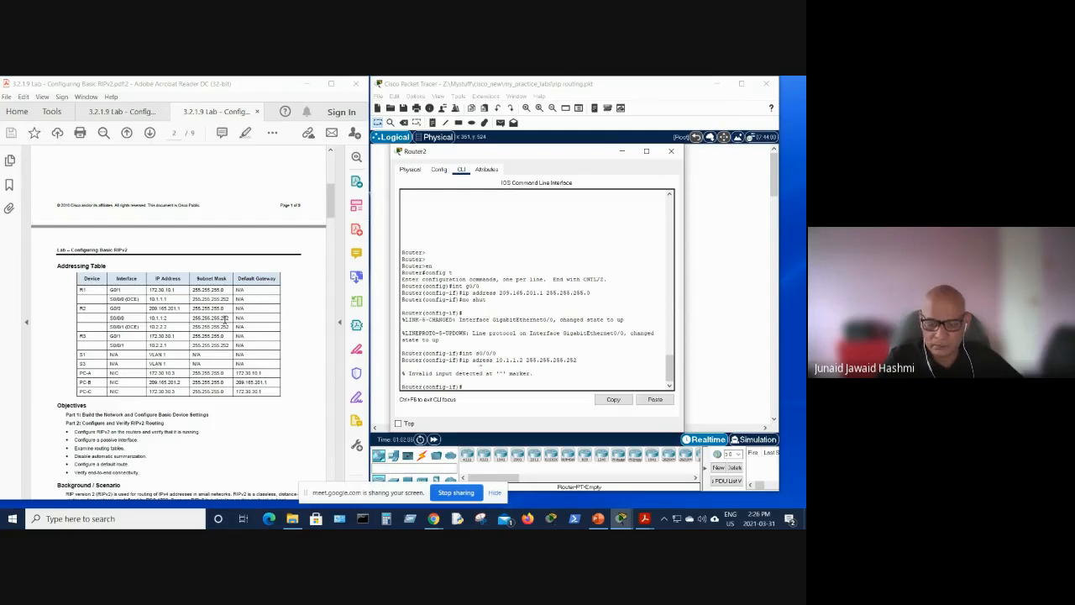
Correct the misspelled address command to give s0/0/0 IP address 10.1.1.2 with mask 255.255.255.252, and enable the interface.
key("Up")
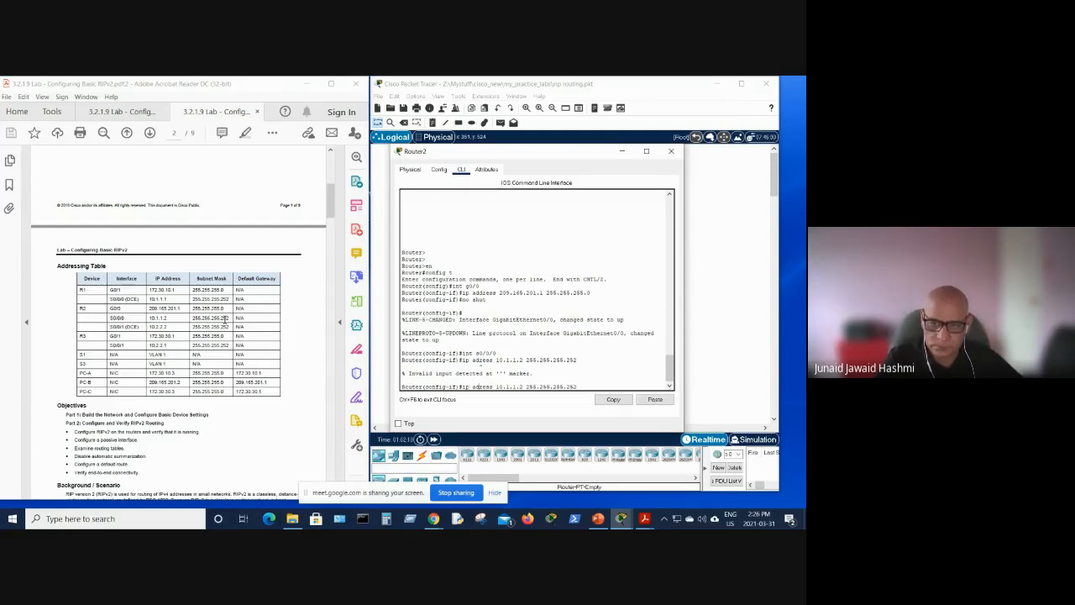
type("d")
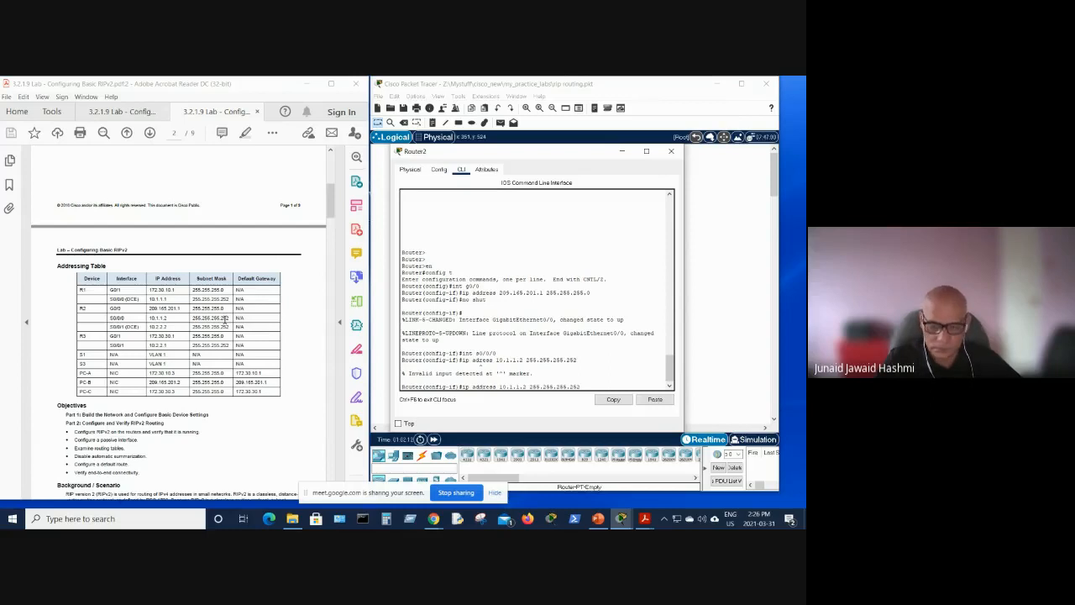
key("Return")
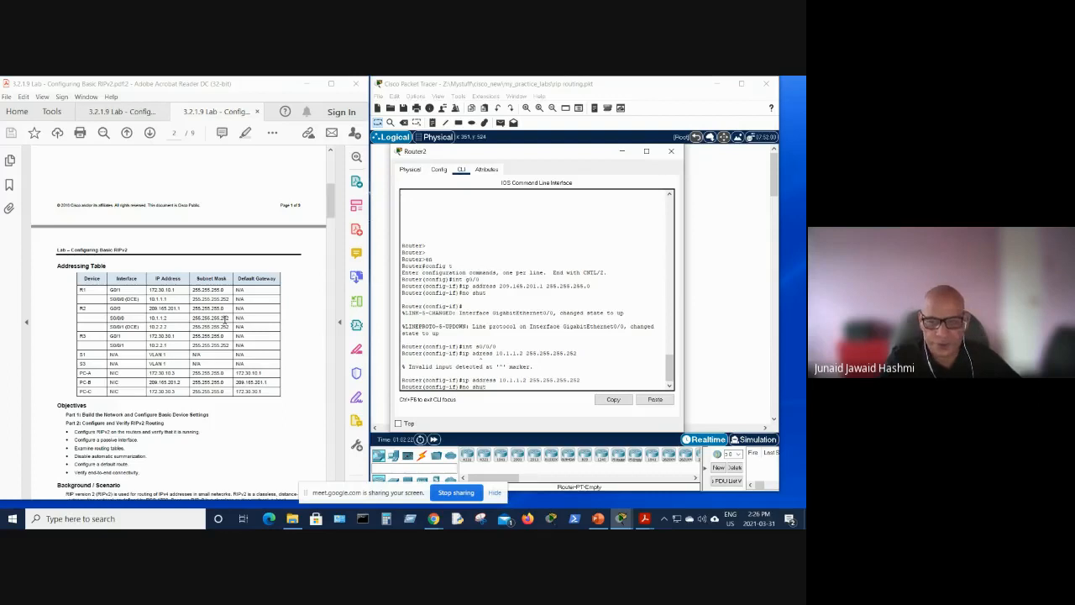
key("Return")
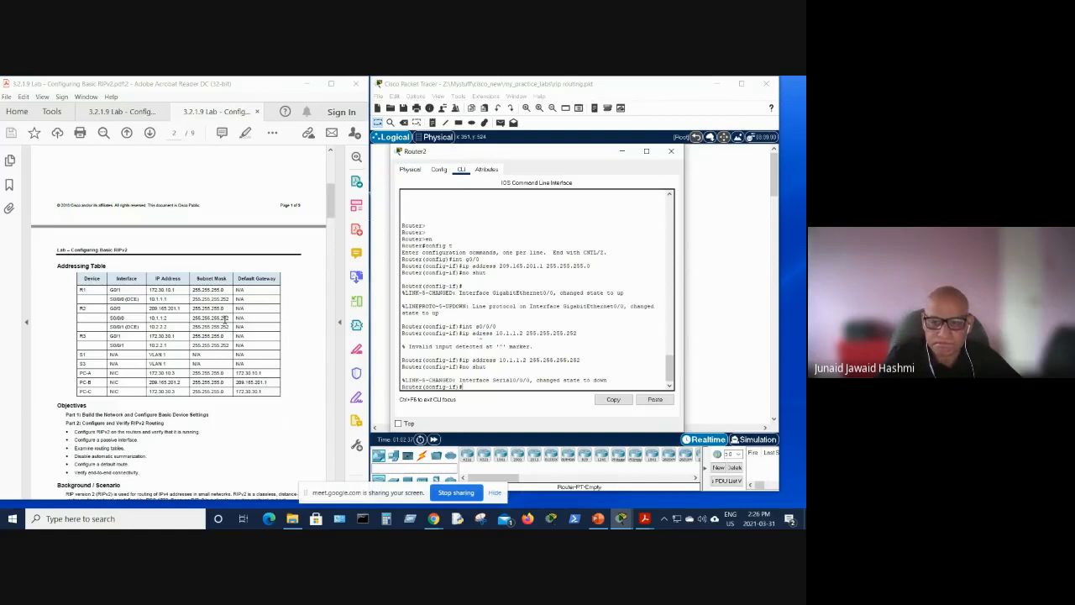
Assign IP address 10.2.2.2 with mask 255.255.255.252 to R2's serial interface s0/0/1, reusing the previous address command.
type("int s0/0/0")
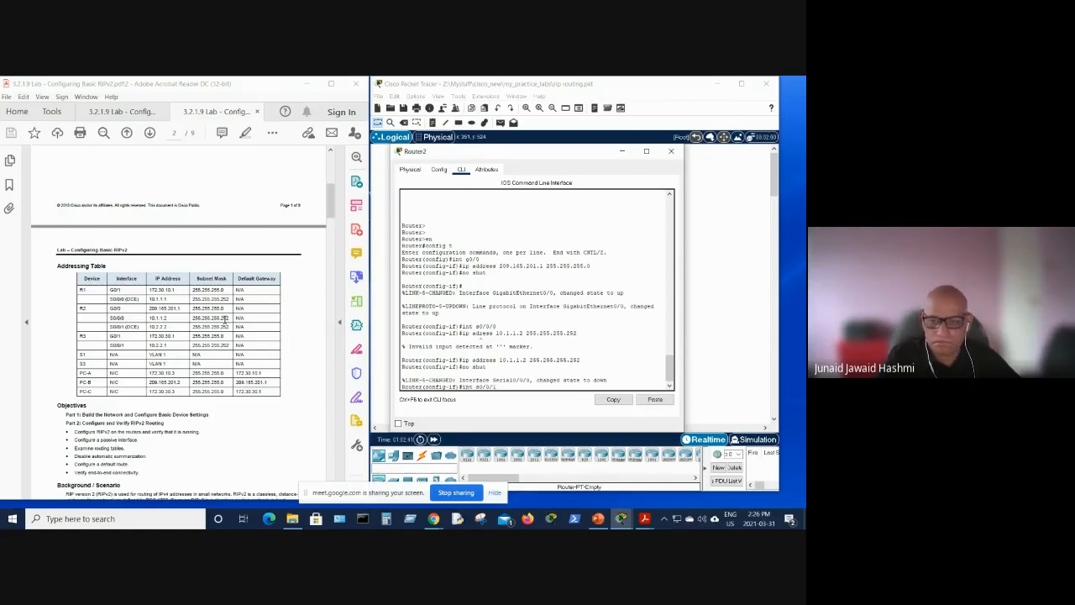
key("Return")
key("Up")
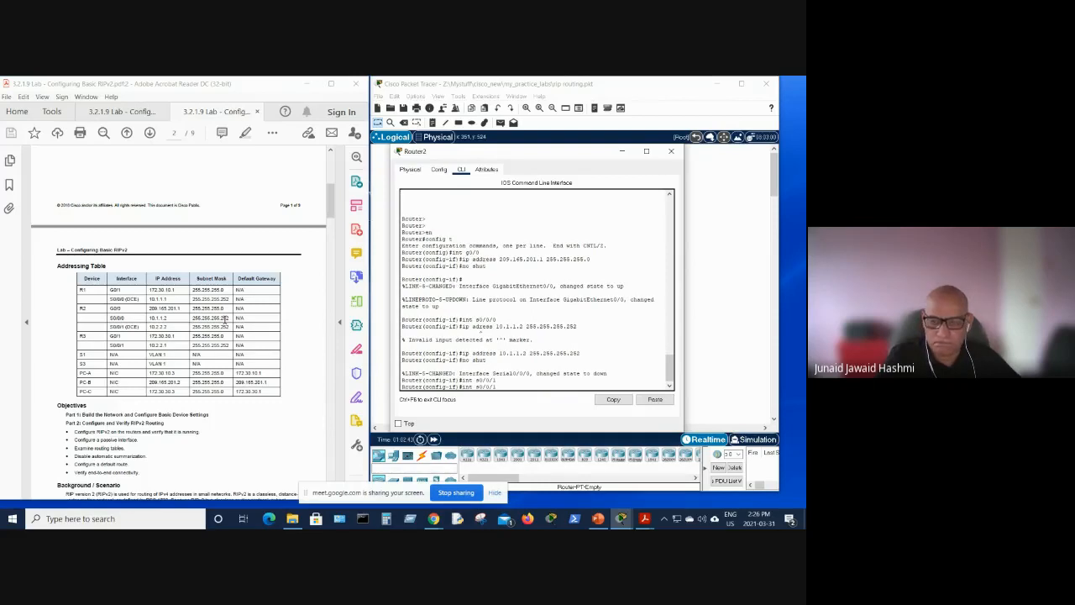
key("Up")
key("Up")
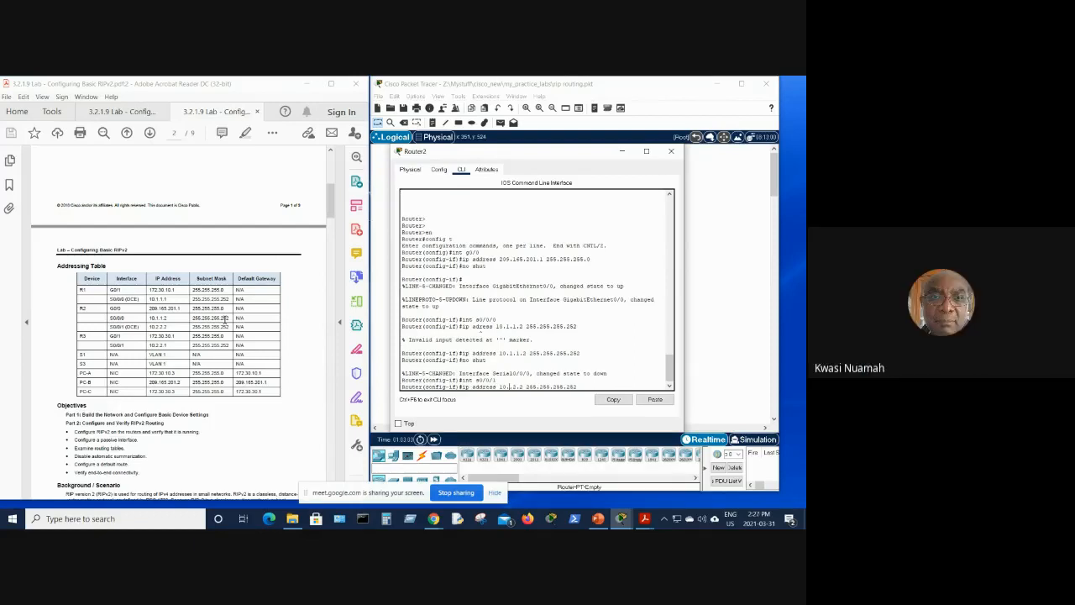
type("2.2")
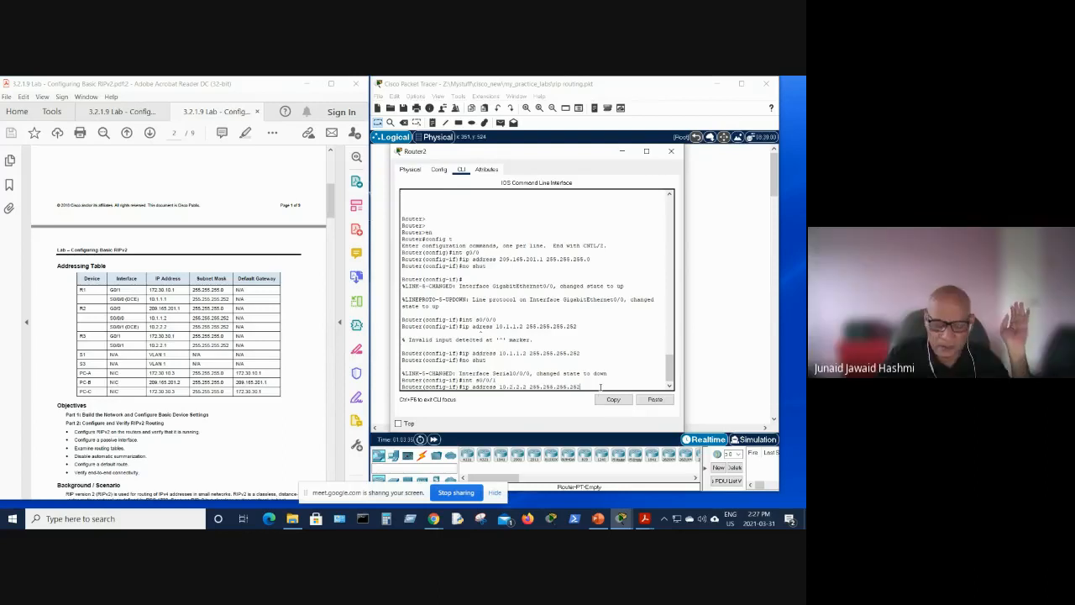
key("Return")
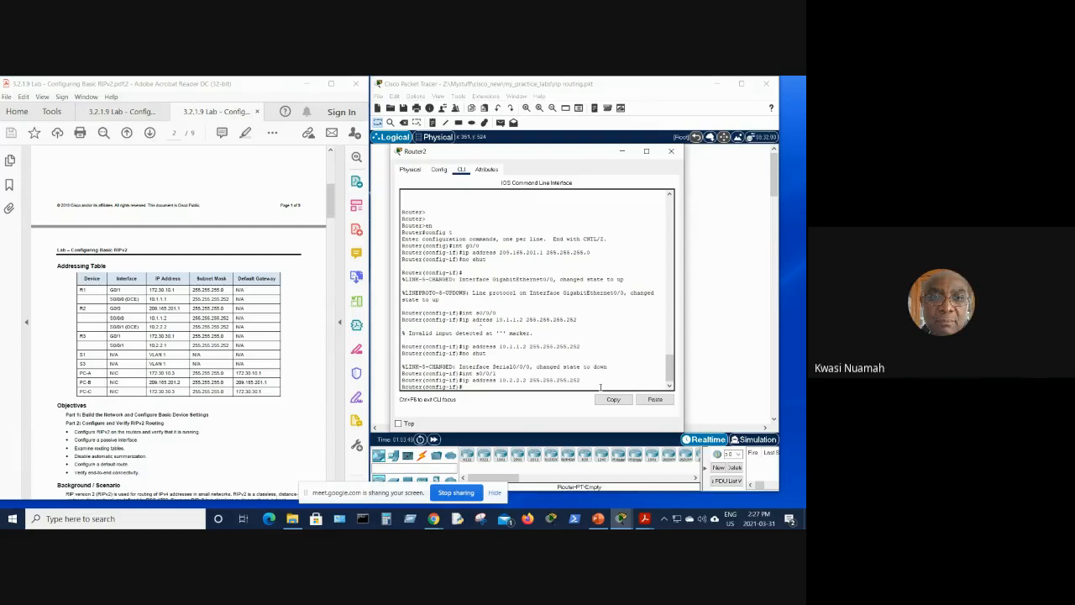
Set a clock rate of 128000 on R2's serial interface s0/0/1 and enable the interface with no shut.
type("clock rate 128")
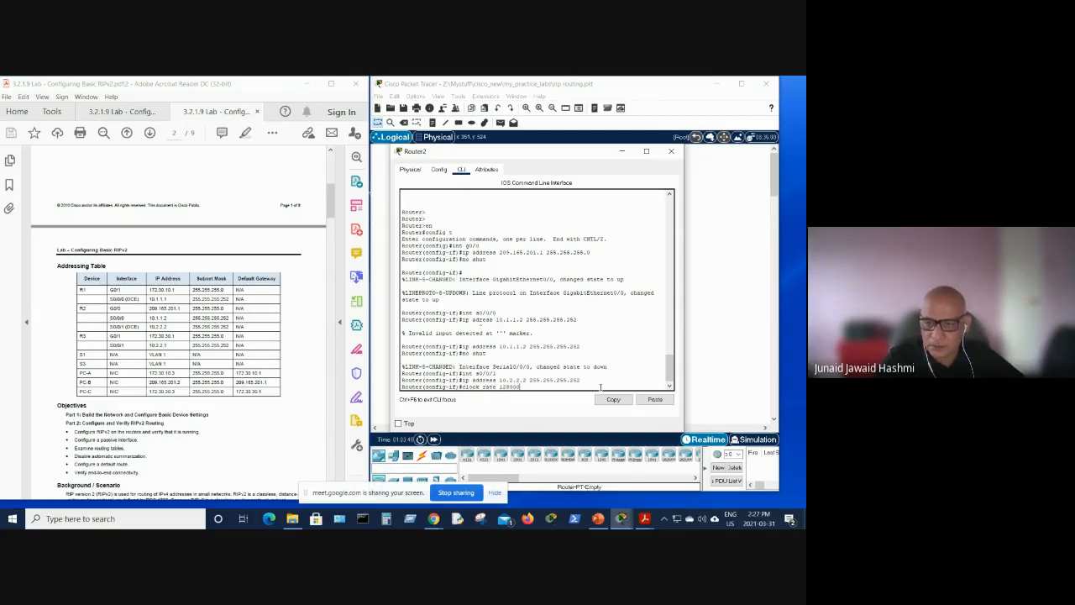
type("000")
key("Return")
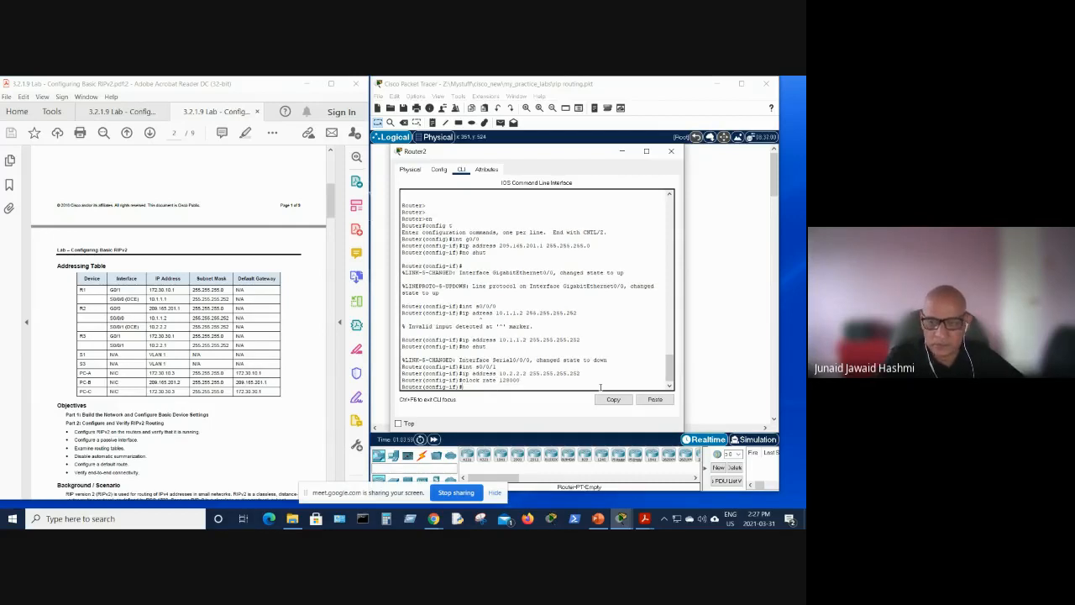
type("no s")
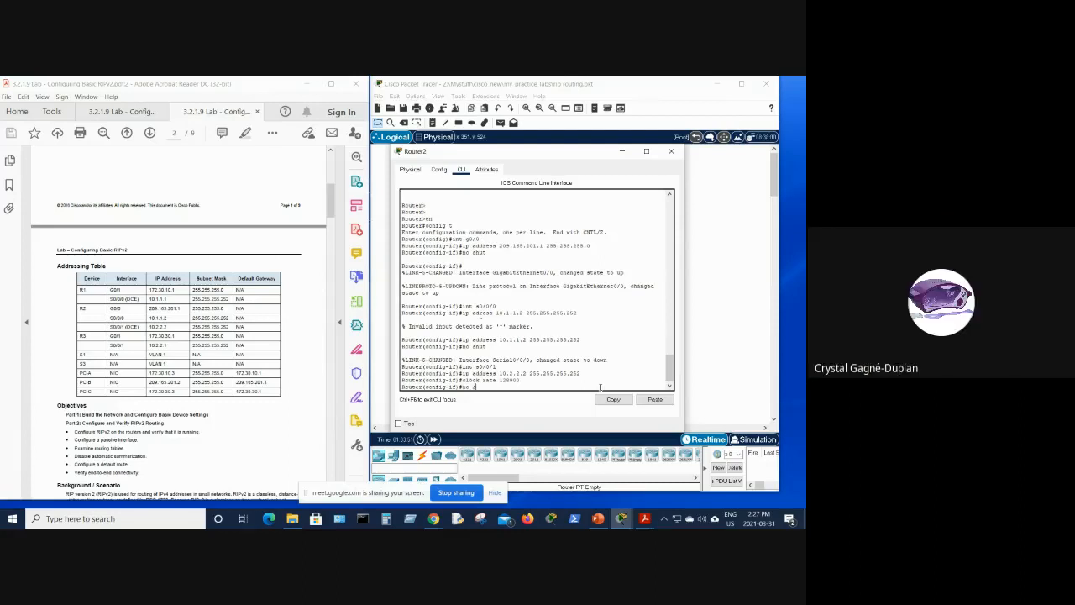
type("hut")
key("Return")
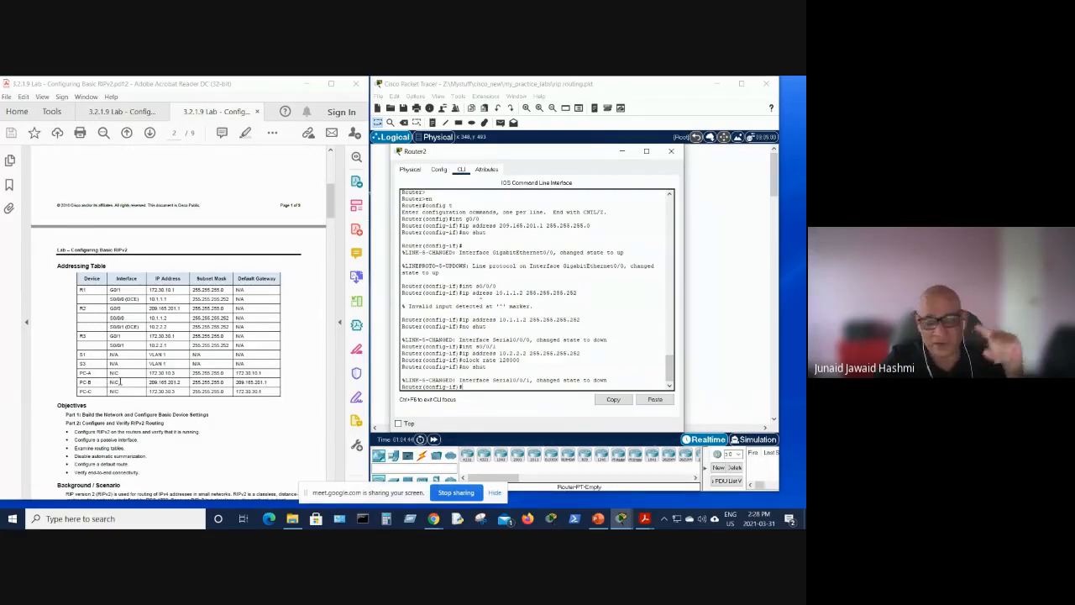
Put Router2's window away, open Router1 beside the lab document, power it on, and show its command line.
left_click(622, 153)
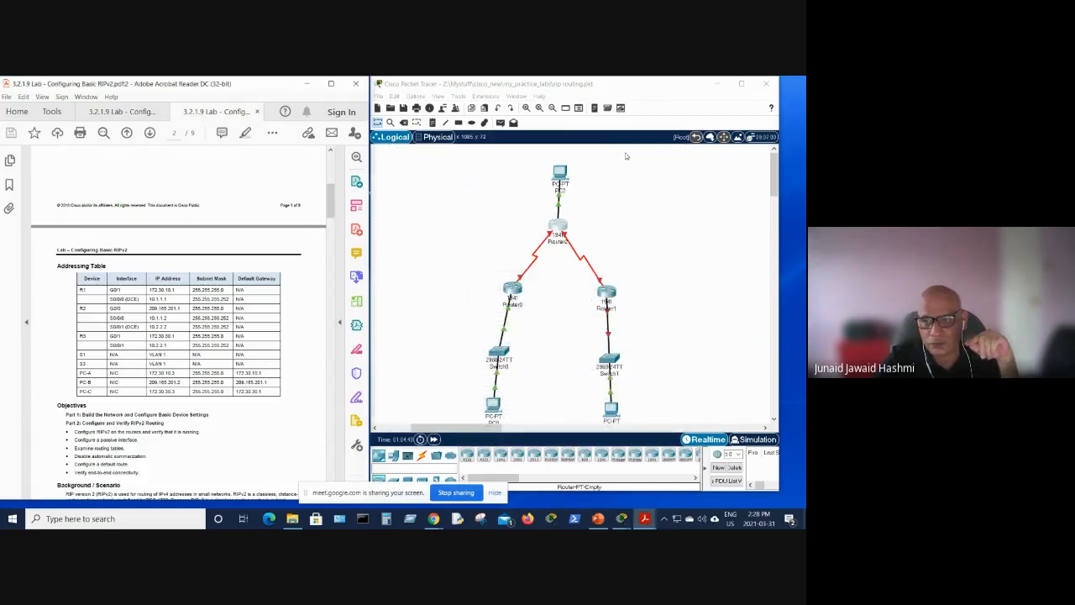
left_click(609, 300)
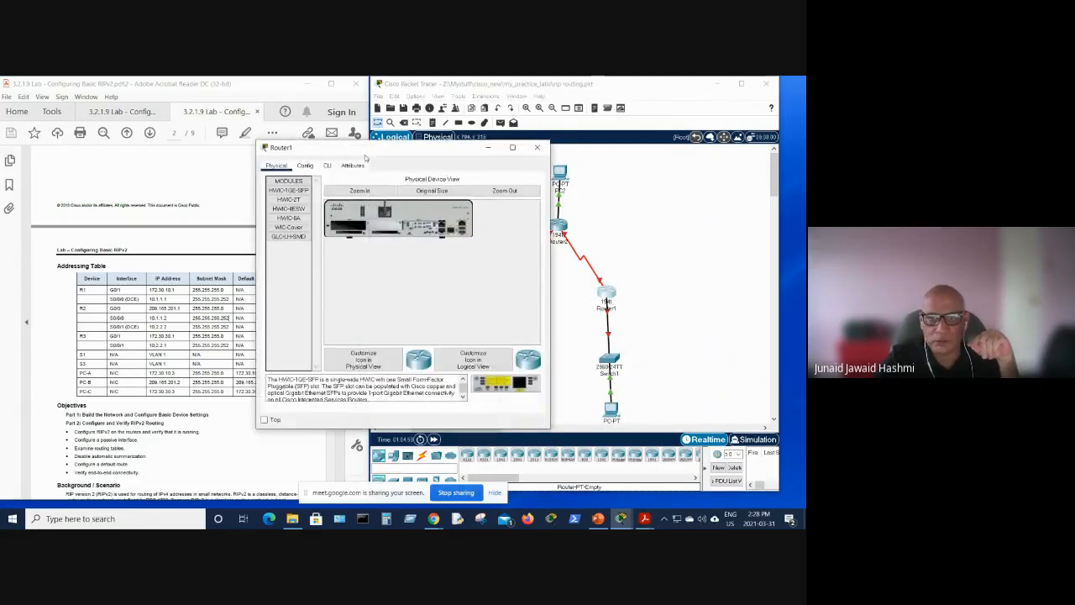
left_click_drag(370, 155, 552, 160)
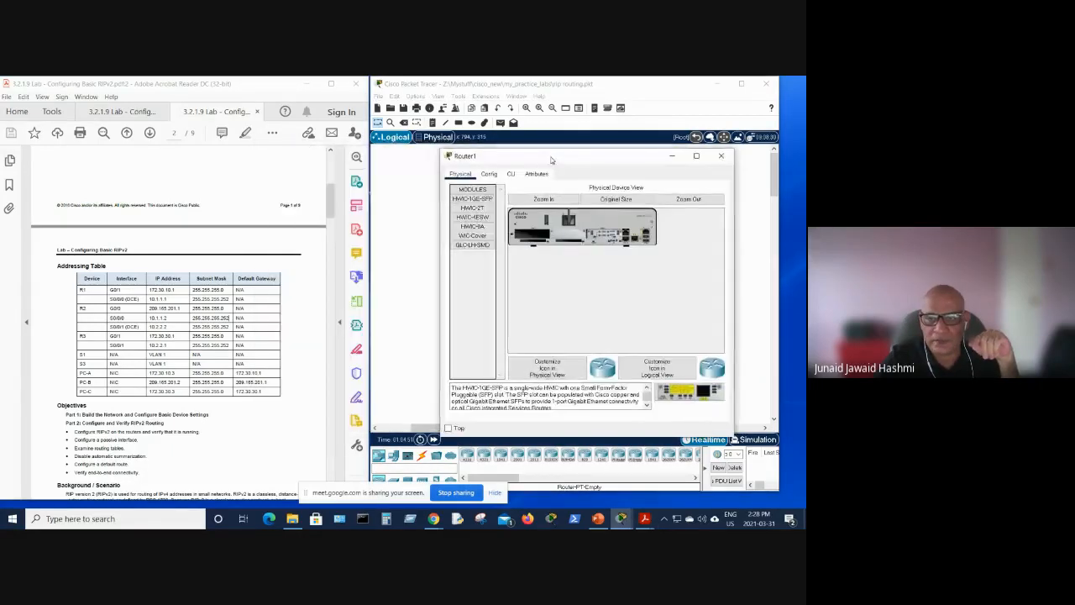
left_click(510, 174)
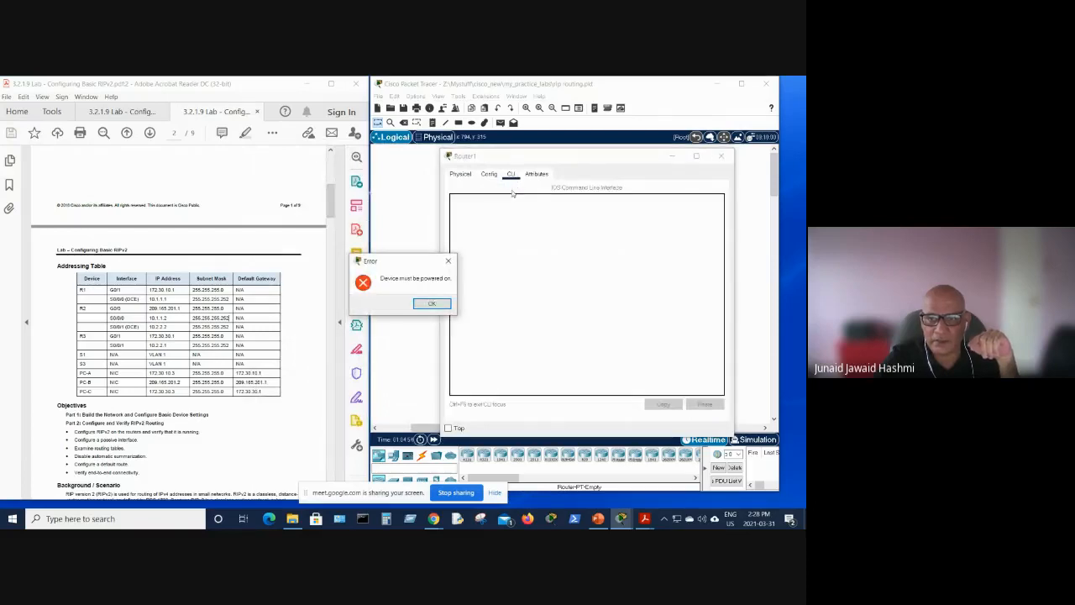
left_click(433, 306)
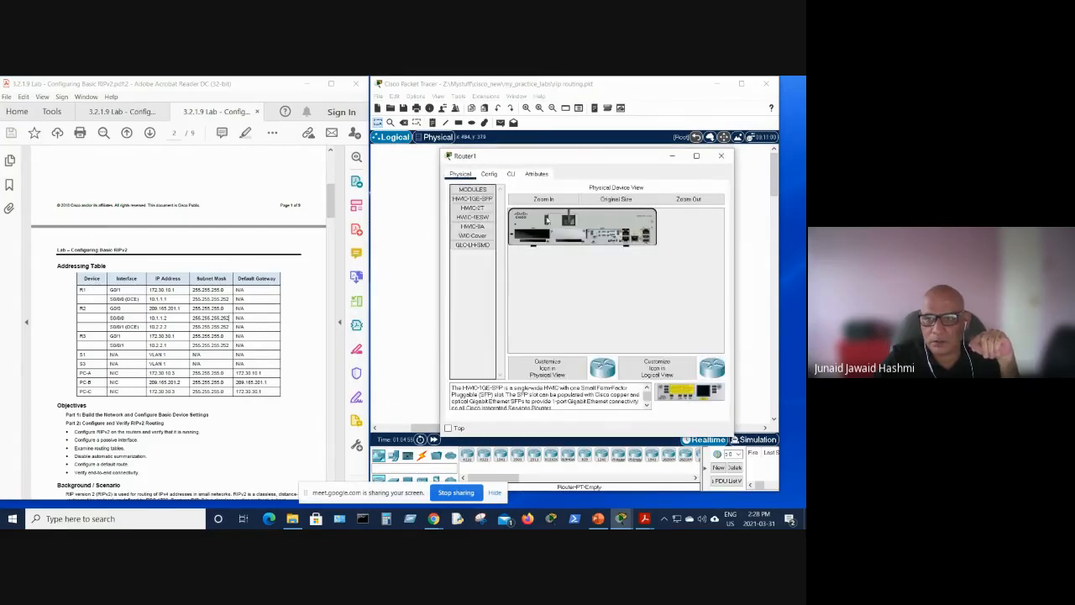
left_click(511, 174)
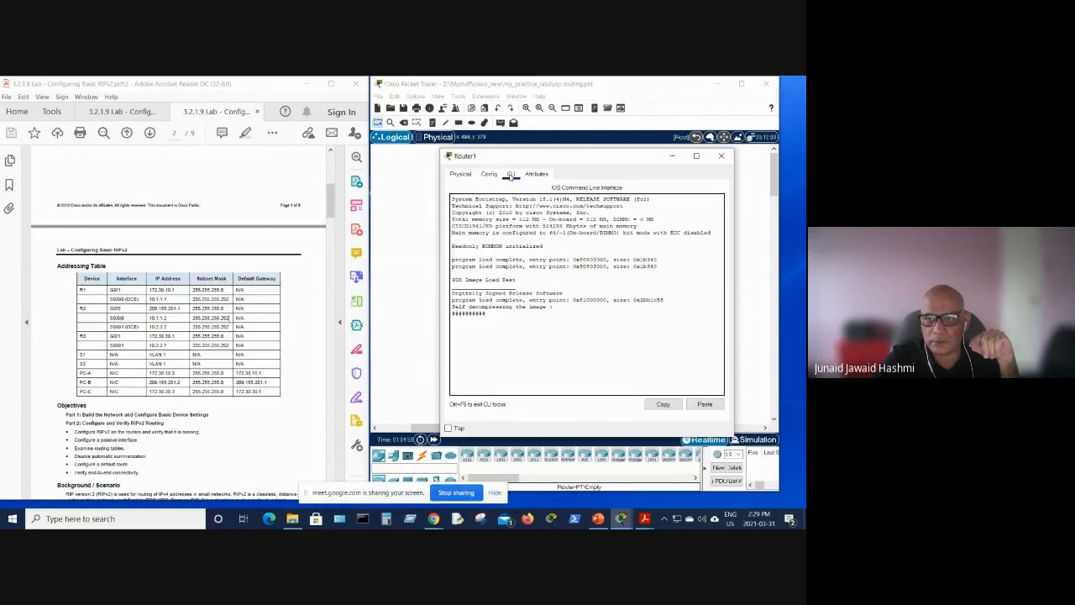
left_click(460, 174)
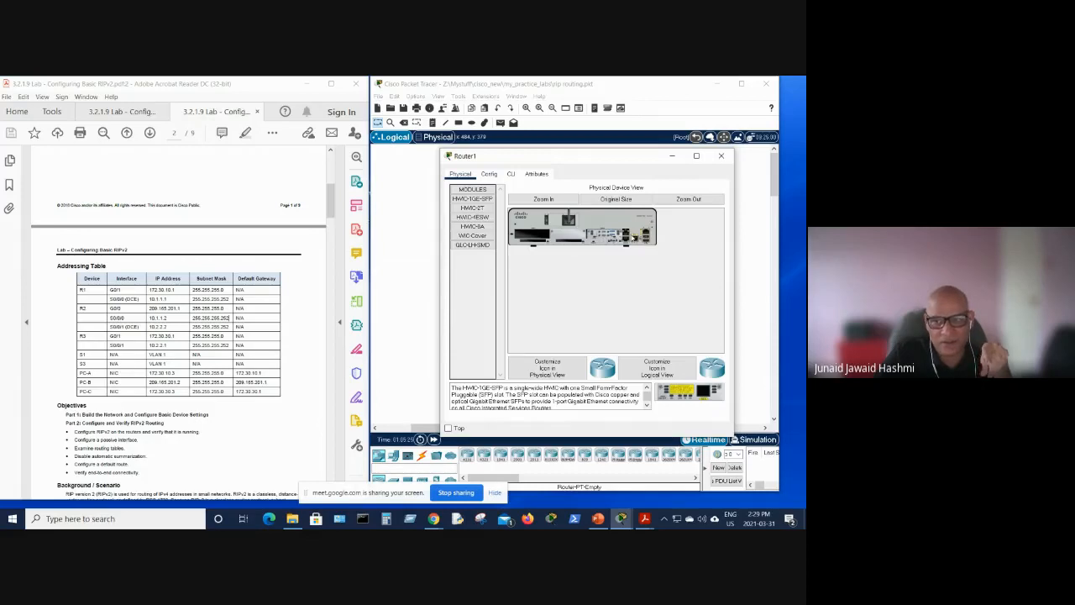
left_click(511, 174)
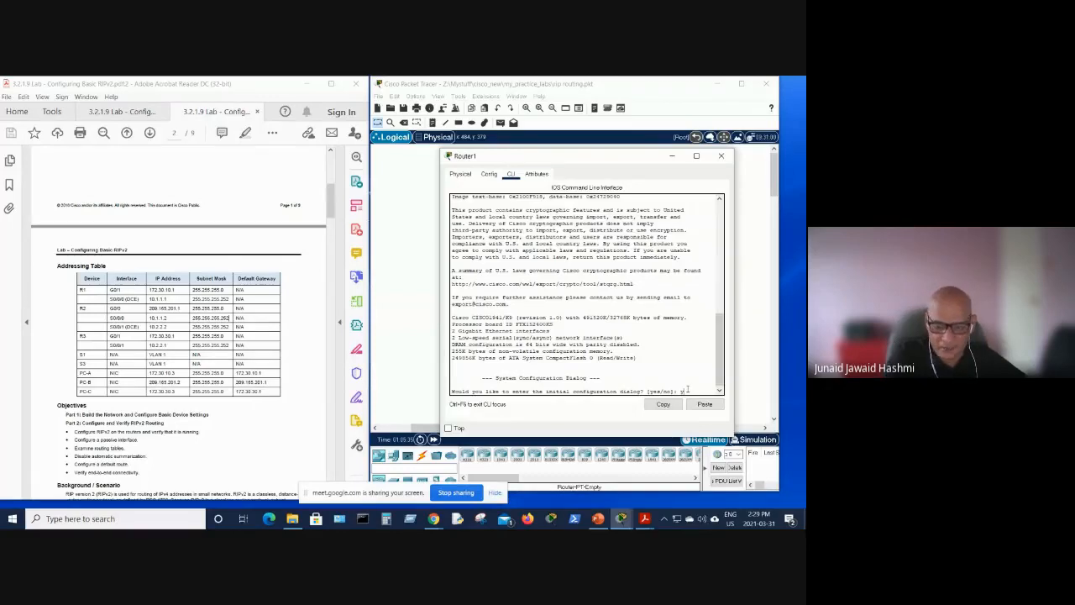
Answer y to Router1's initial configuration dialog, decline basic management setup, and get to the router's command prompt.
key("Return")
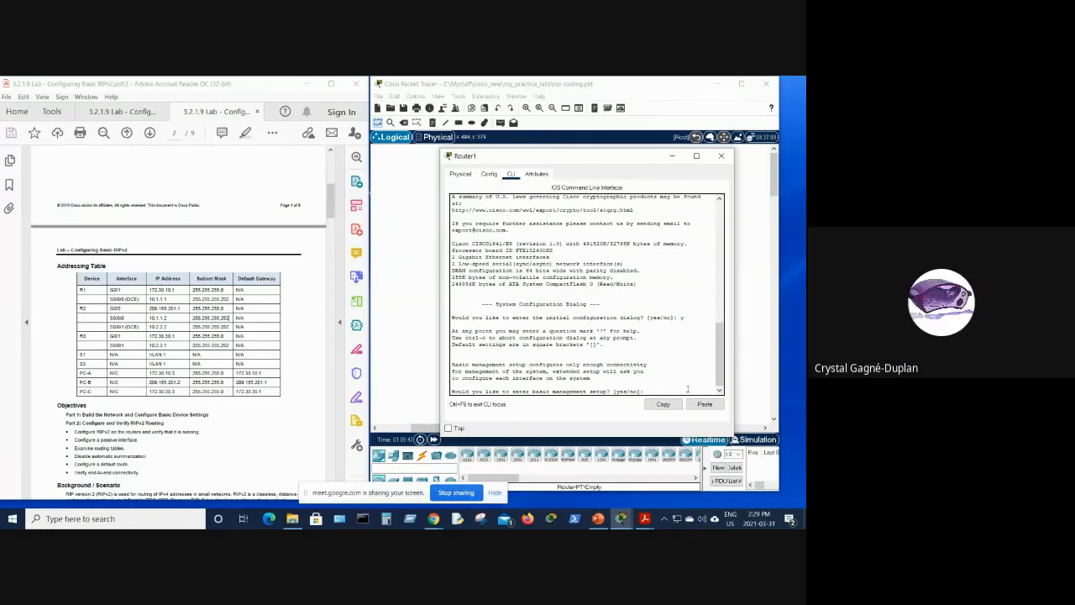
type("no")
key("Return")
key("Return")
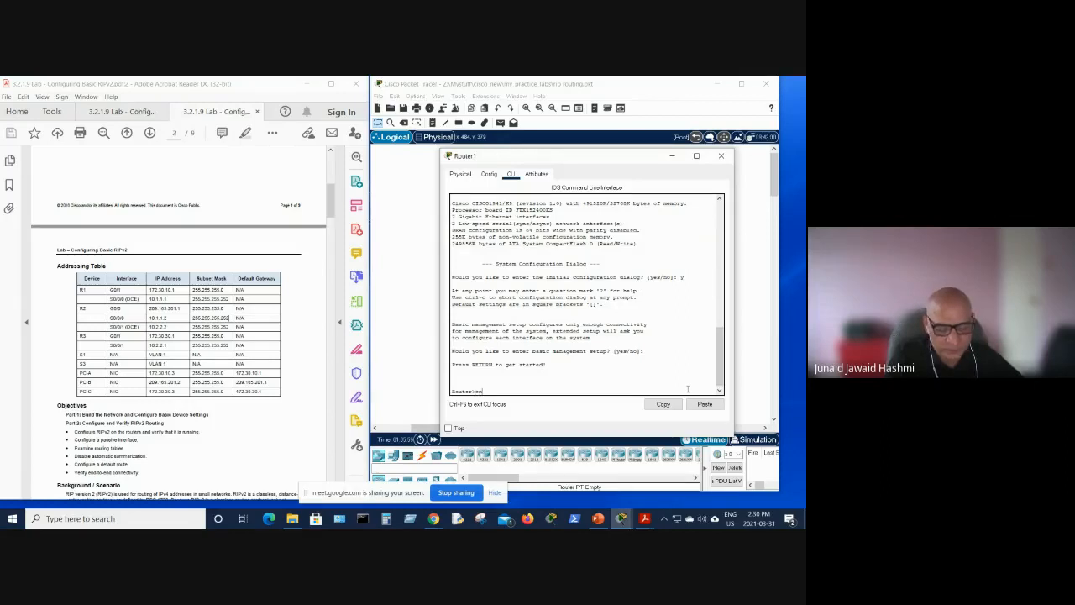
Enter privileged mode with en on Router1, and start global configuration mode with config t.
type("en")
key("Return")
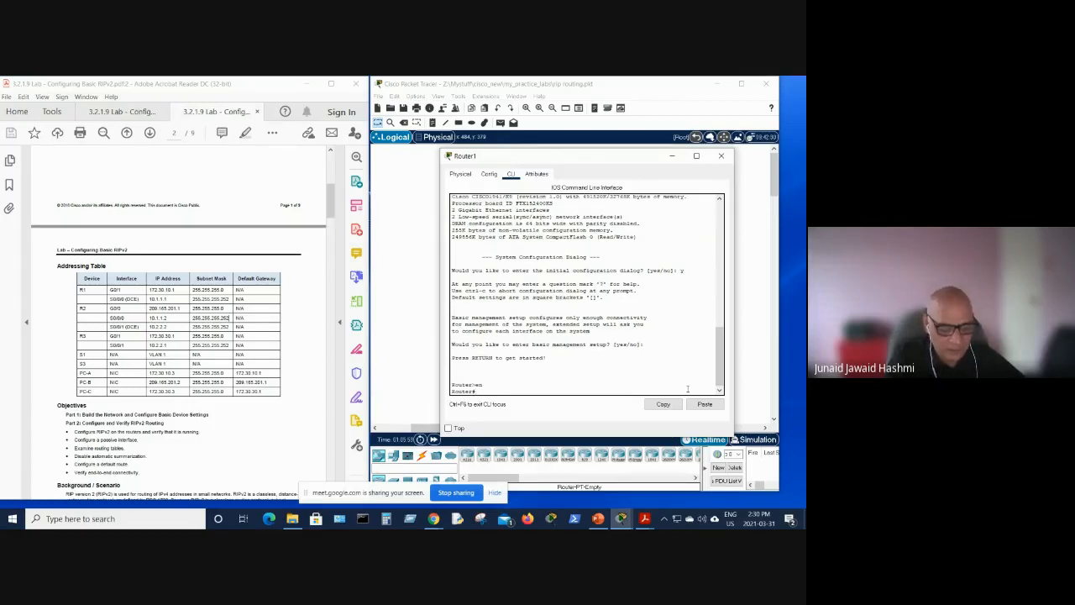
type("con")
type("f t")
key("Return")
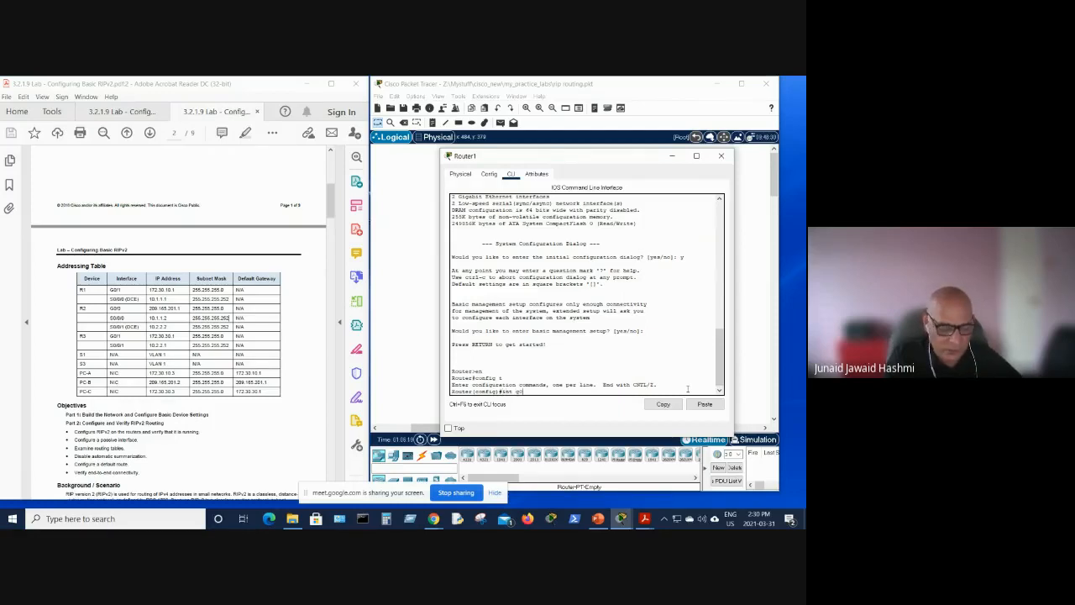
Enter Router1's interface g0/1 and assign it IP address 172.30.30.1 with mask 255.255.255.0.
key("Return")
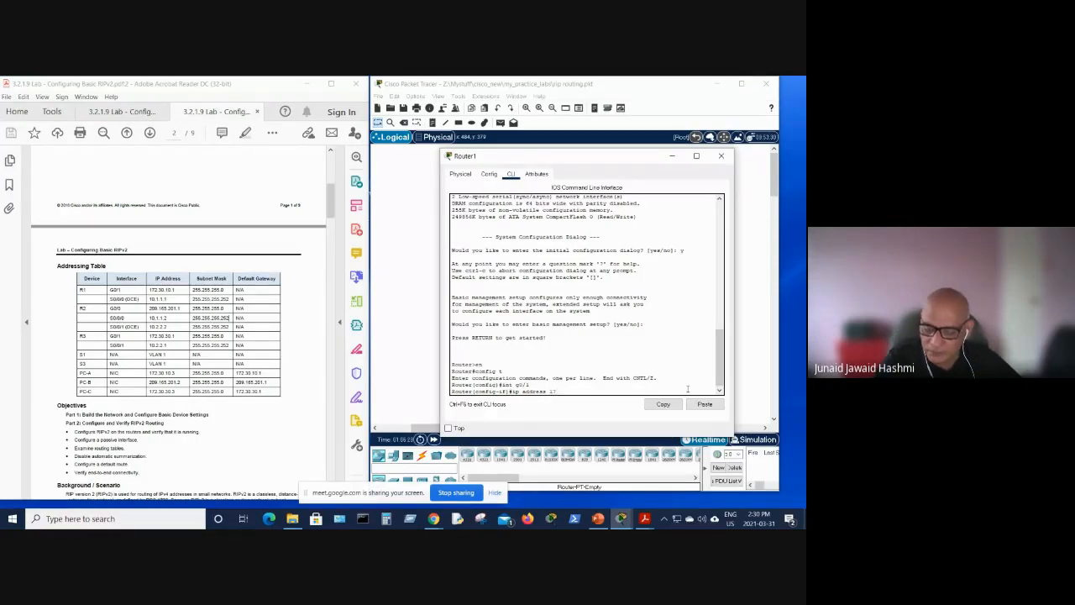
type("2.30.30.")
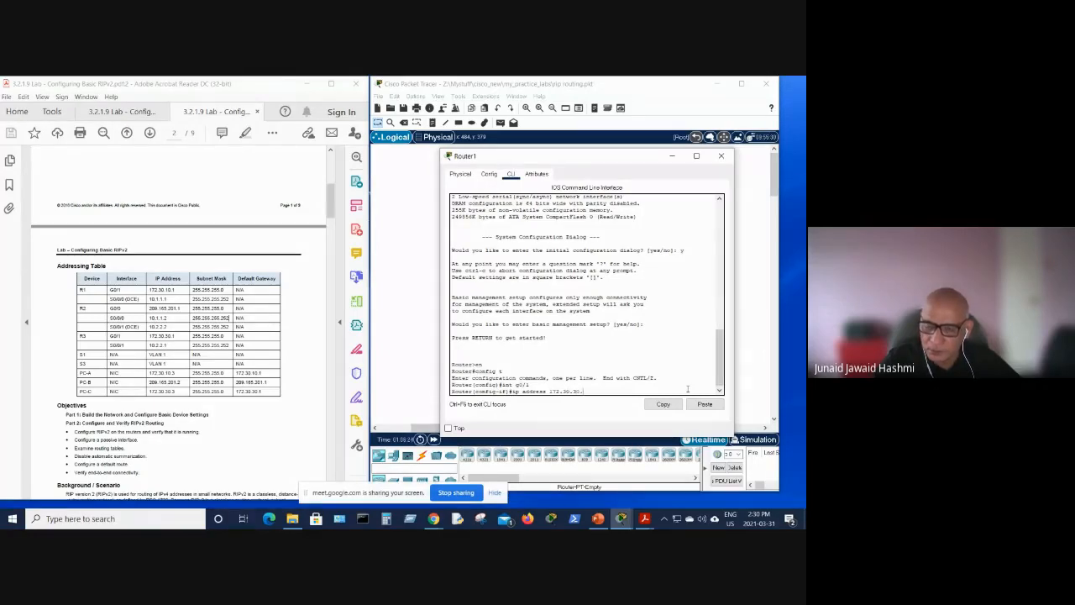
type("1")
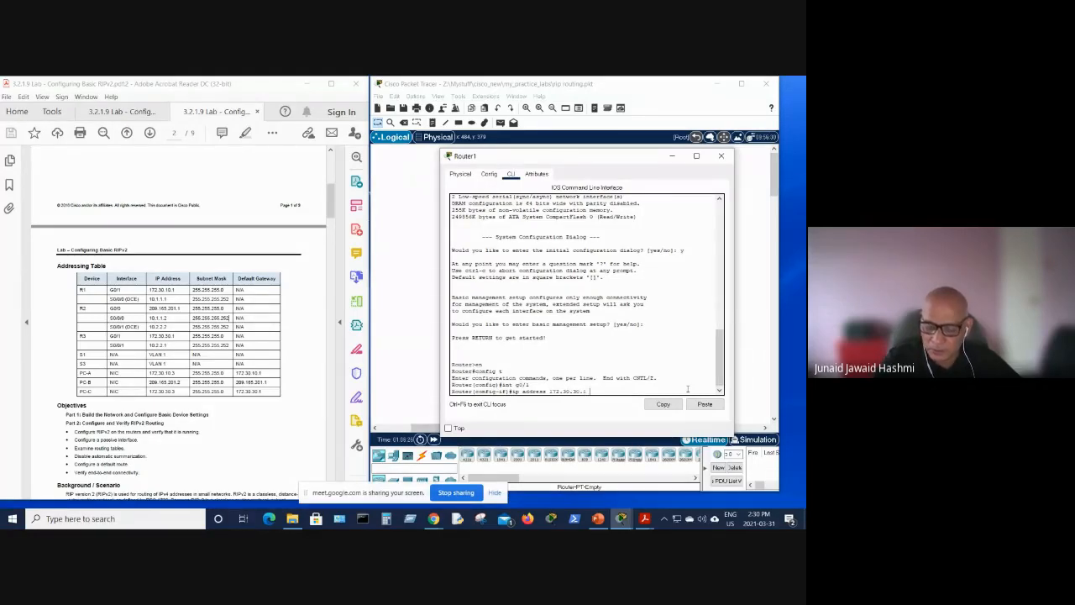
type(" 2")
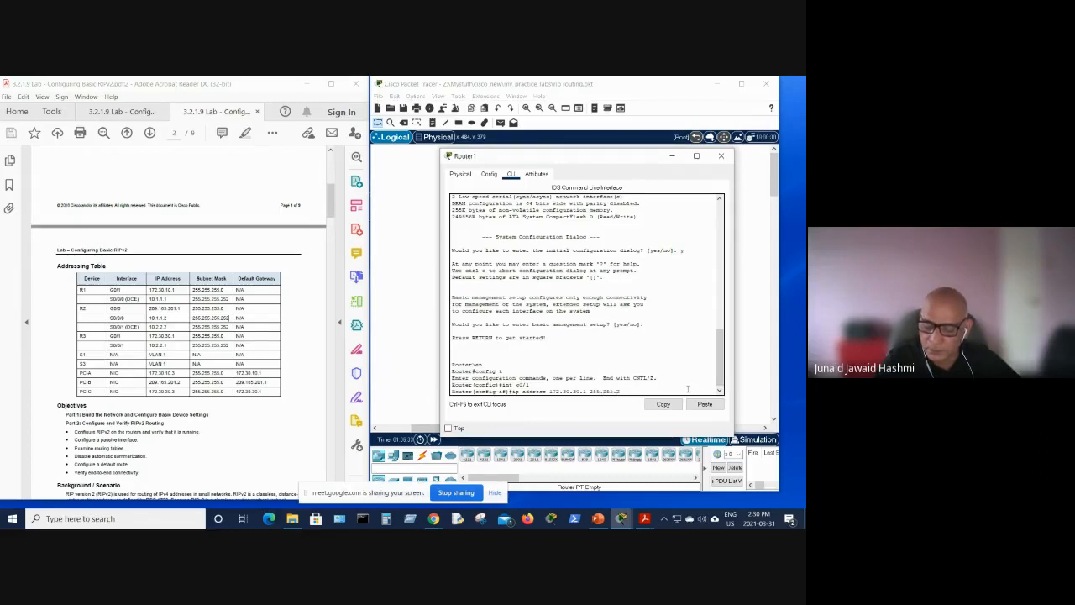
type("55.")
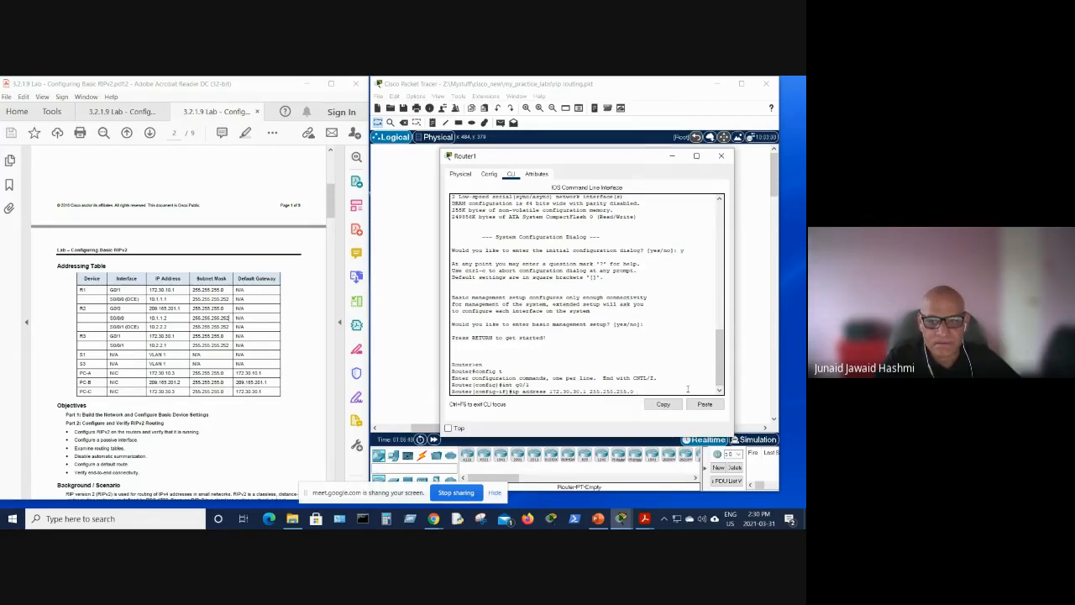
type("0")
key("Return")
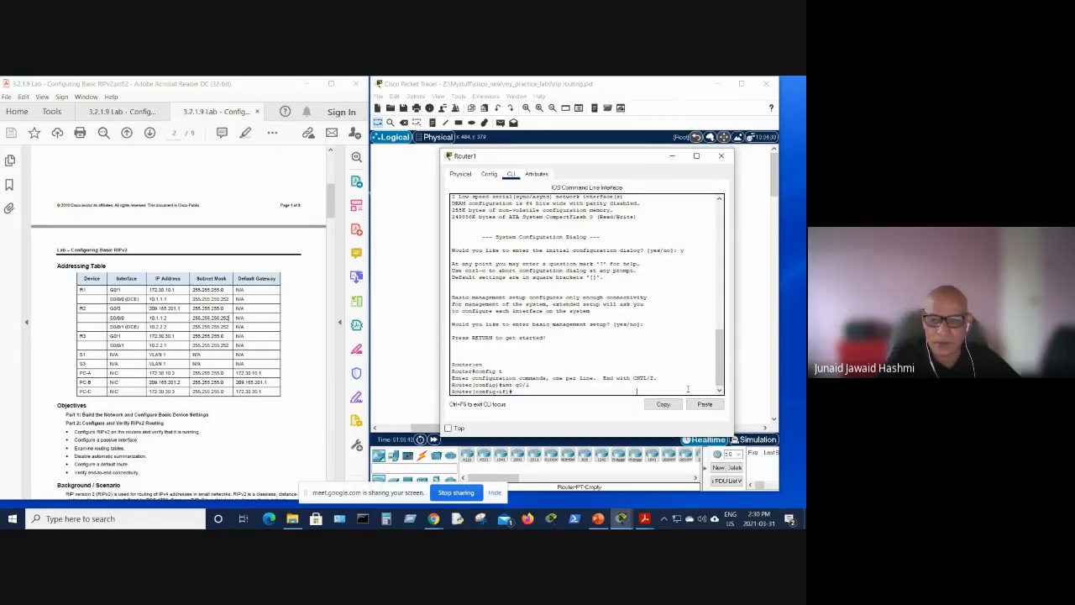
Enable Router1's g0/1 interface with the no shut command and return to the interface configuration prompt.
type("no ")
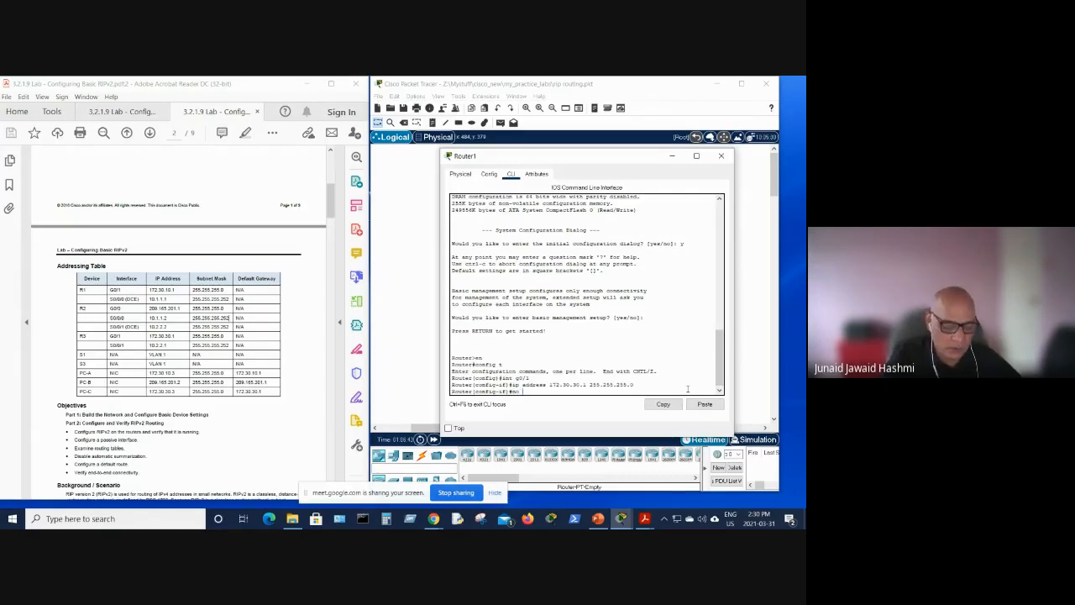
type("shut")
key("Return")
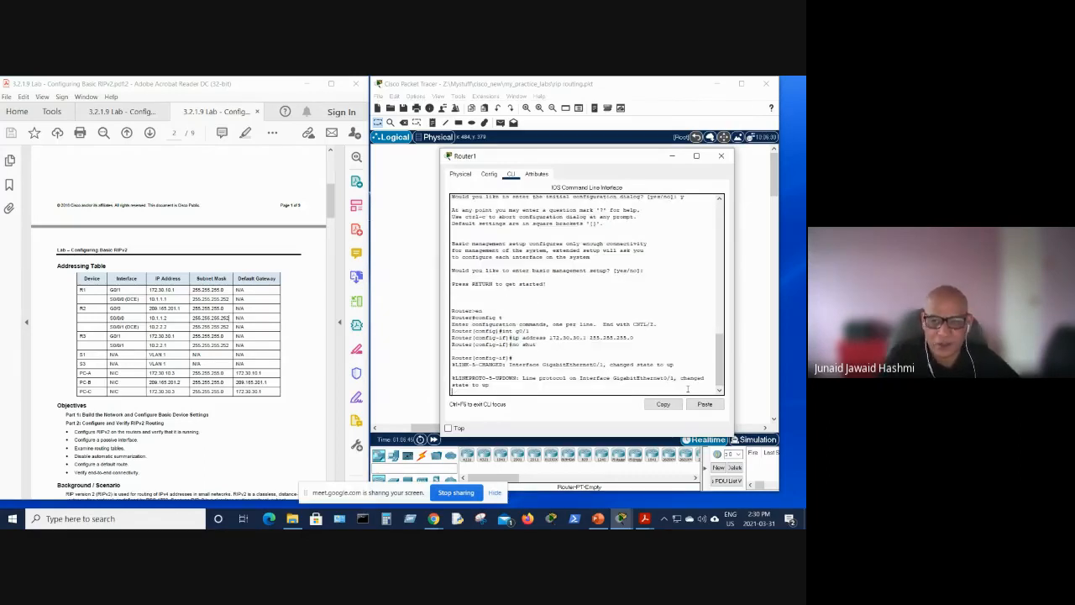
key("Return")
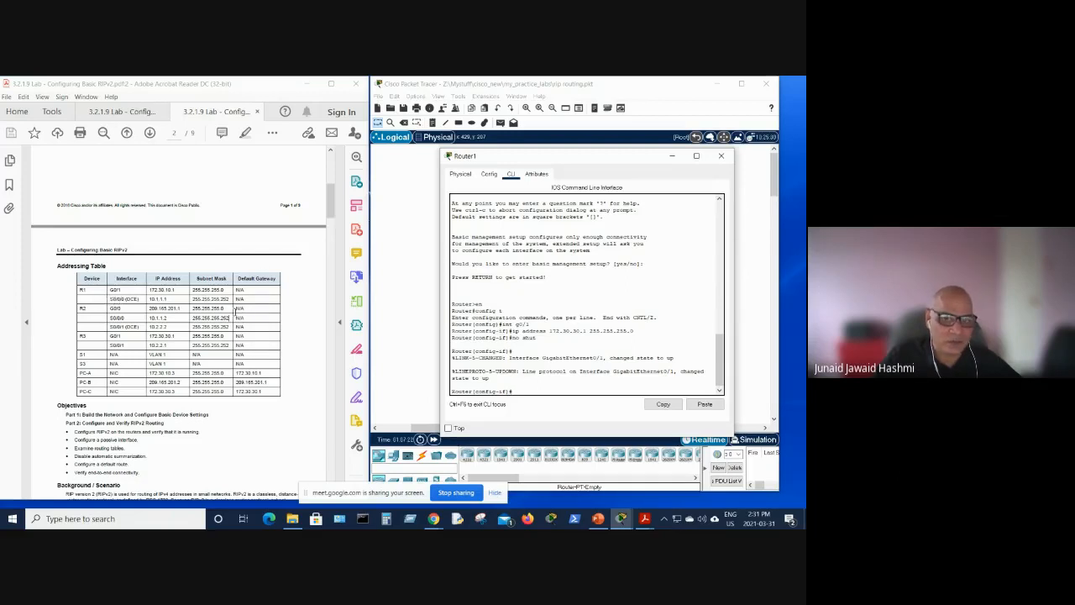
Check R3's serial port in the lab's topology diagram and addressing table, and enter configuration of Router1's interface s0/0/1.
left_click(100, 110)
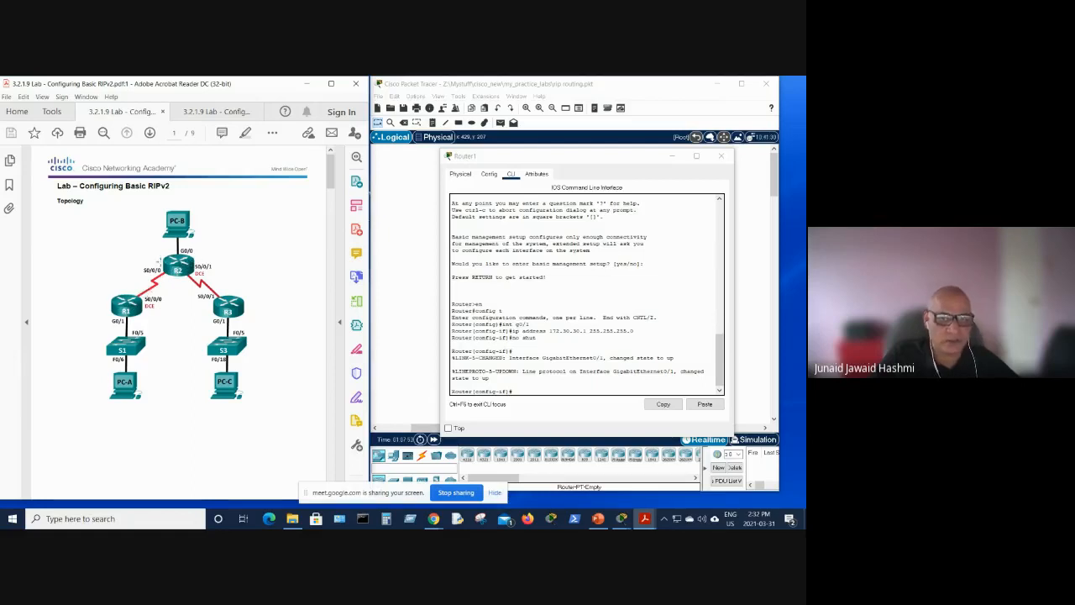
left_click(199, 118)
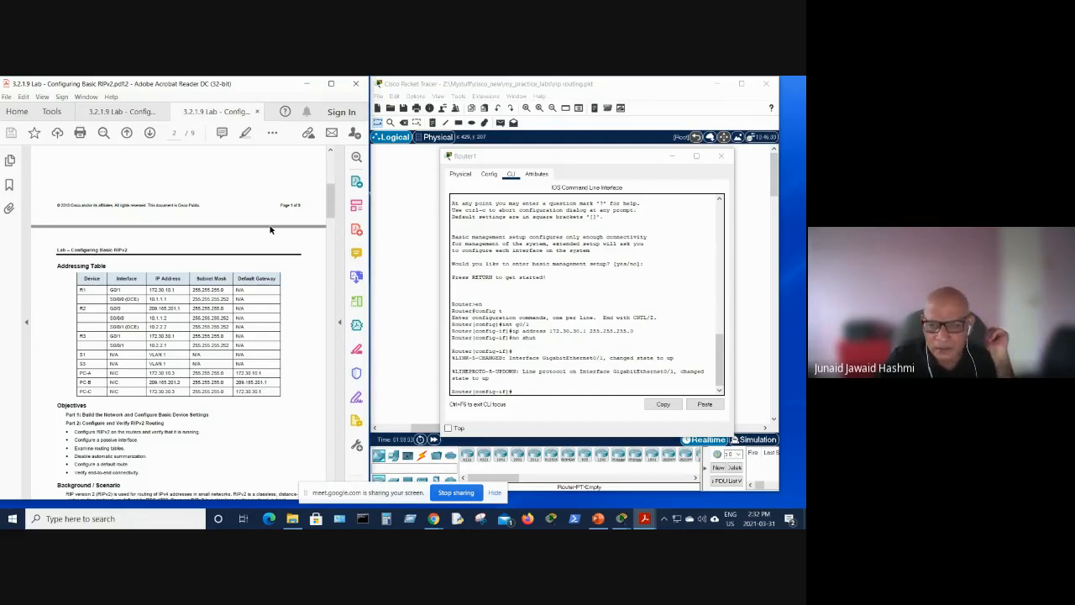
left_click(519, 390)
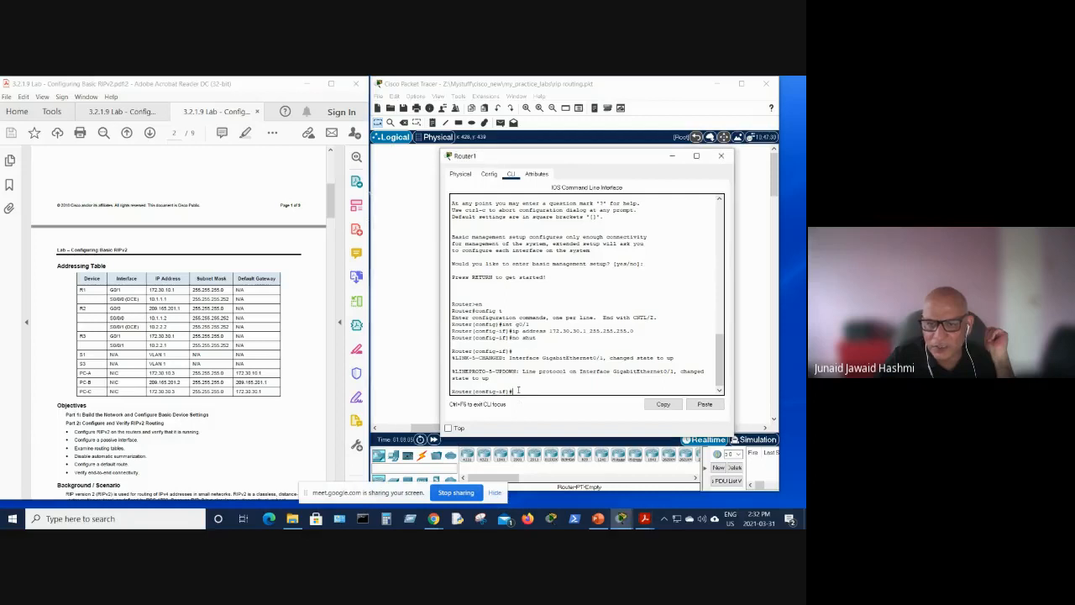
key("Up")
key("Up")
key("Up")
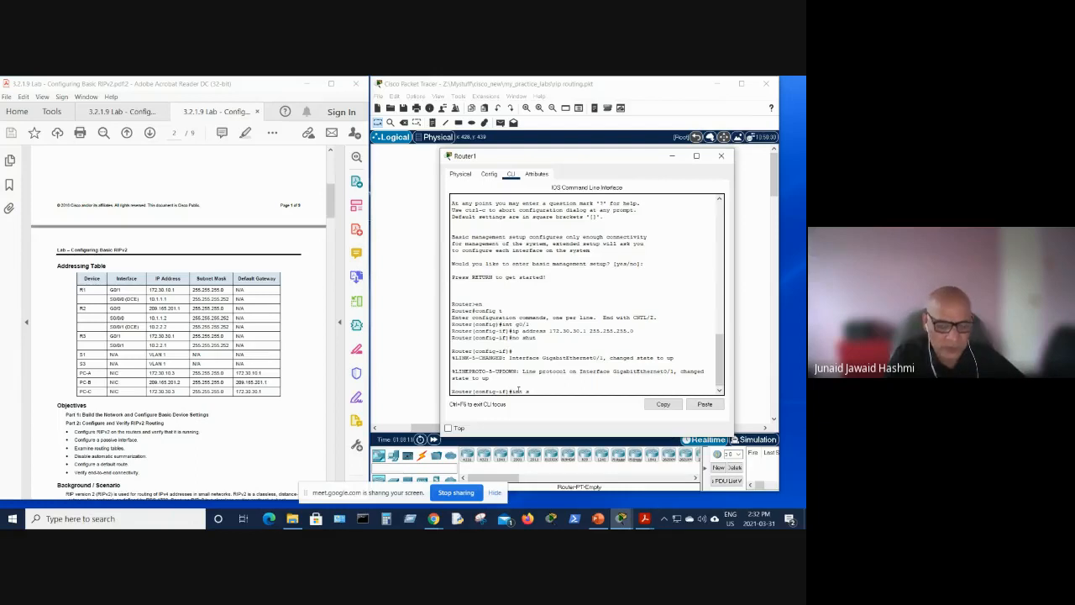
type("0")
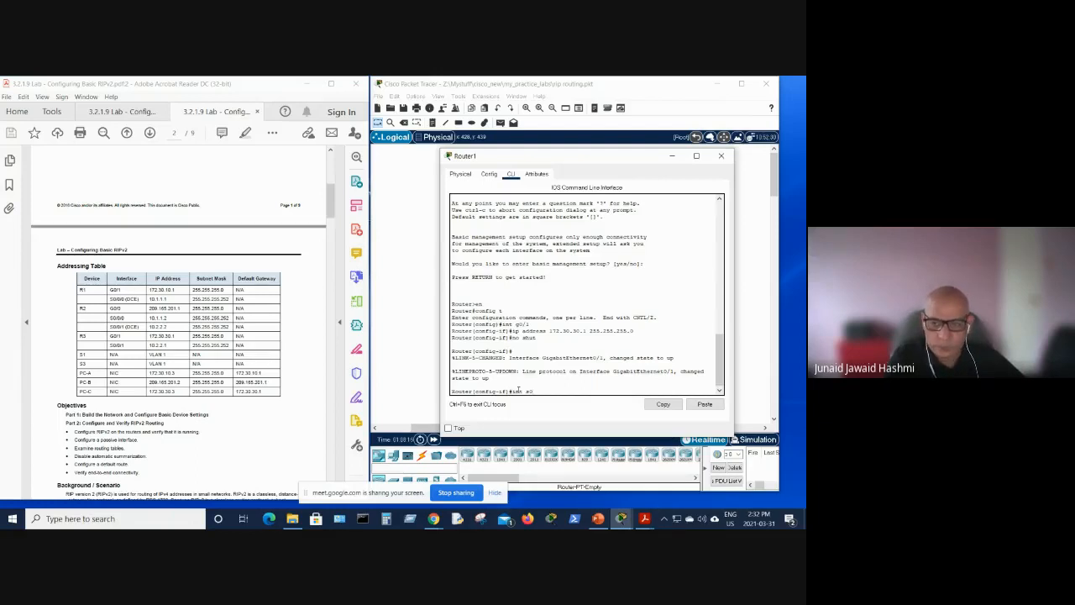
type("/0/")
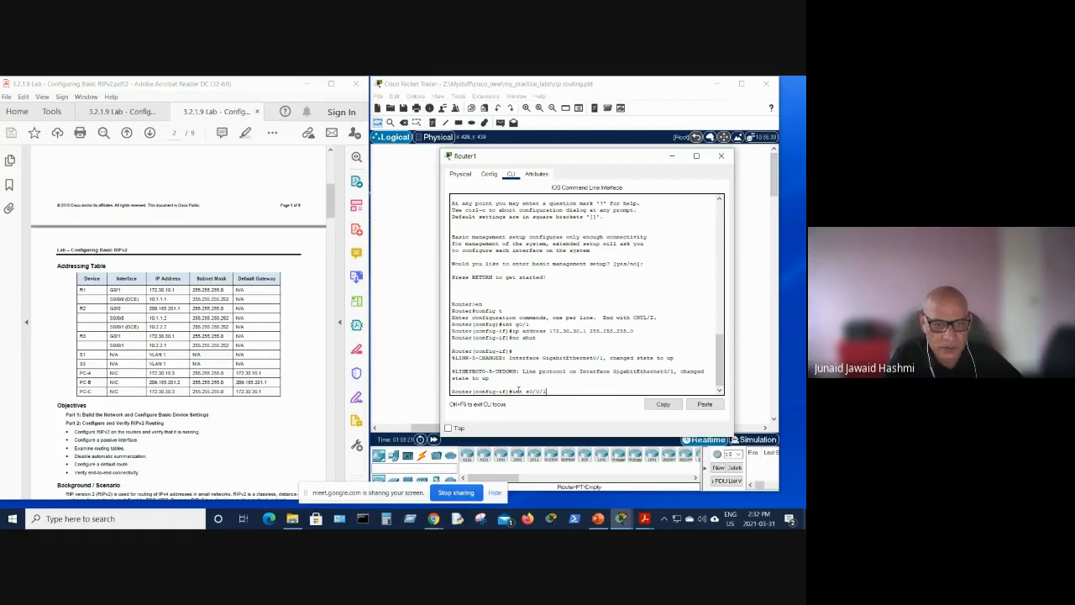
key("Return")
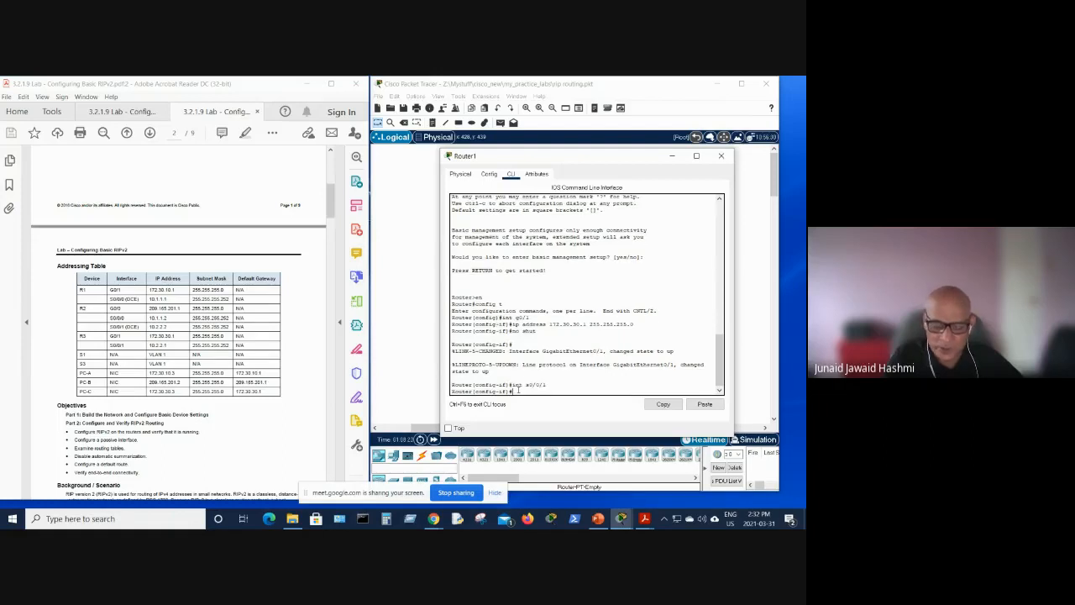
Assign Router1's interface s0/0/1 the IP address 10.2.2.1 with subnet mask 255.255.255.252.
key("Up")
key("Up")
key("Up")
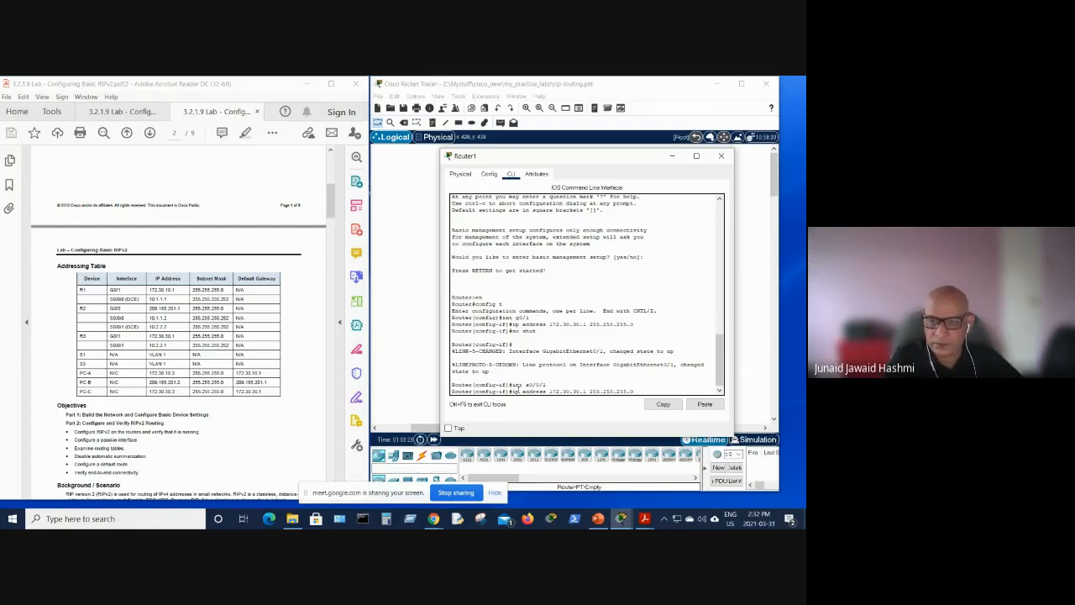
key("BackSpace")
key("BackSpace")
key("BackSpace")
key("BackSpace")
key("BackSpace")
key("BackSpace")
key("BackSpace")
key("BackSpace")
key("BackSpace")
key("BackSpace")
key("BackSpace")
key("BackSpace")
key("BackSpace")
key("BackSpace")
key("BackSpace")
key("BackSpace")
key("BackSpace")
key("BackSpace")
key("BackSpace")
key("BackSpace")
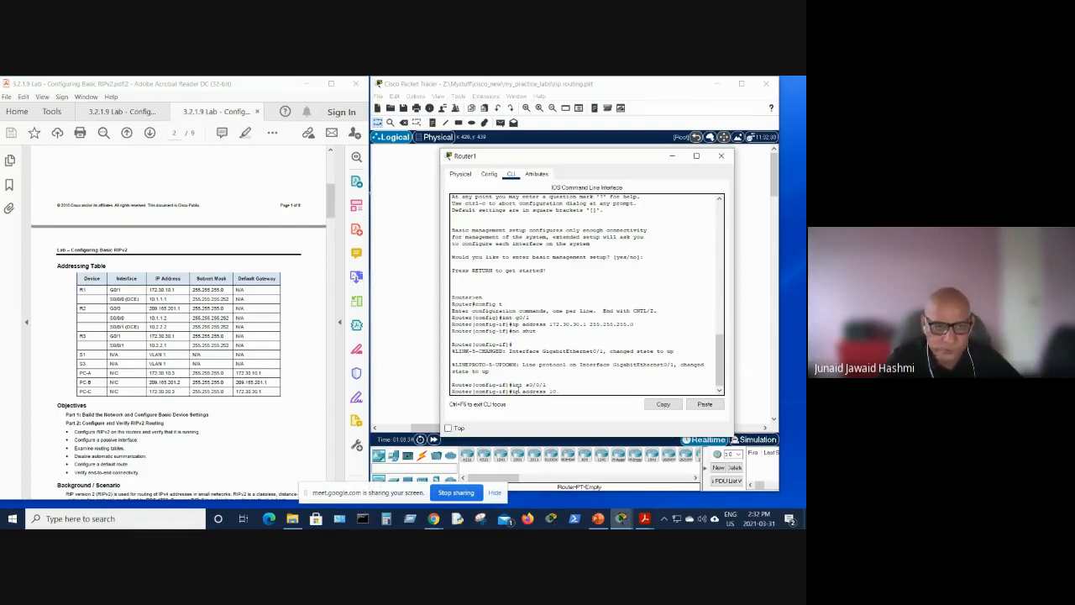
type("10.2.2.1")
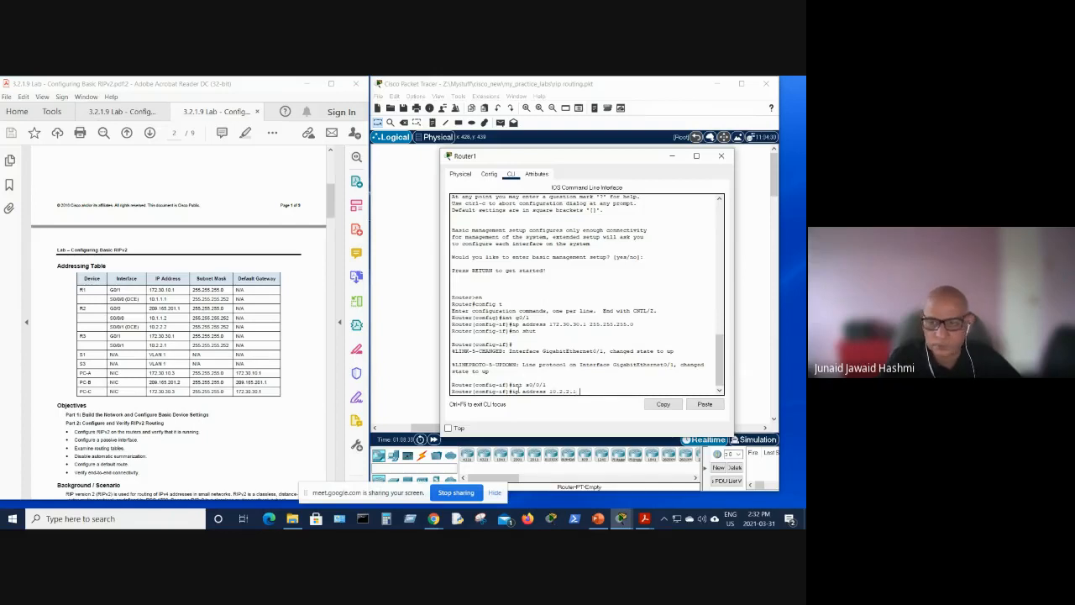
type(" 255")
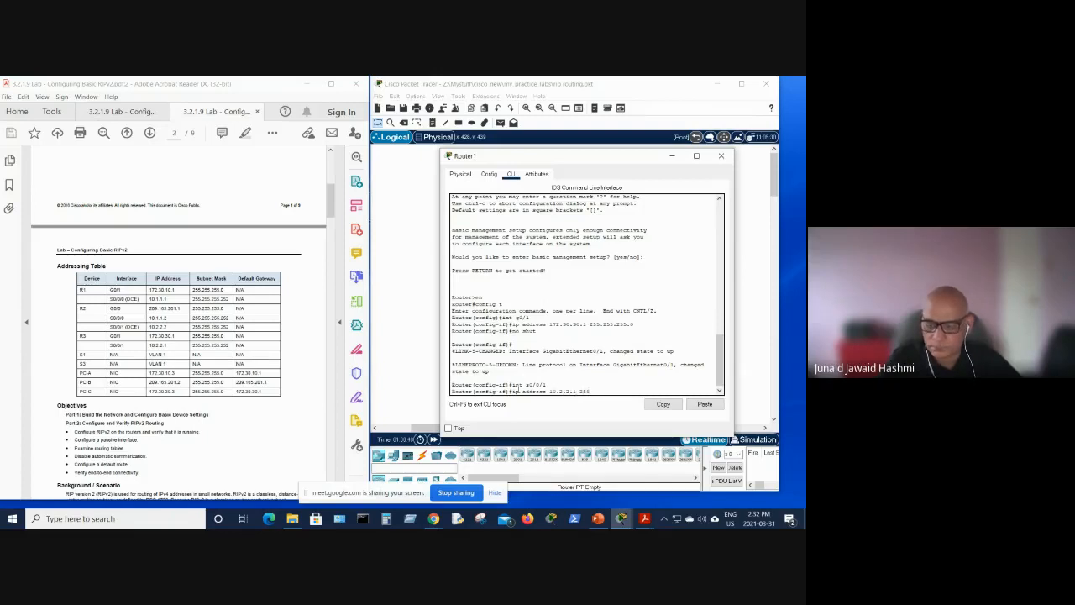
type(".255.255")
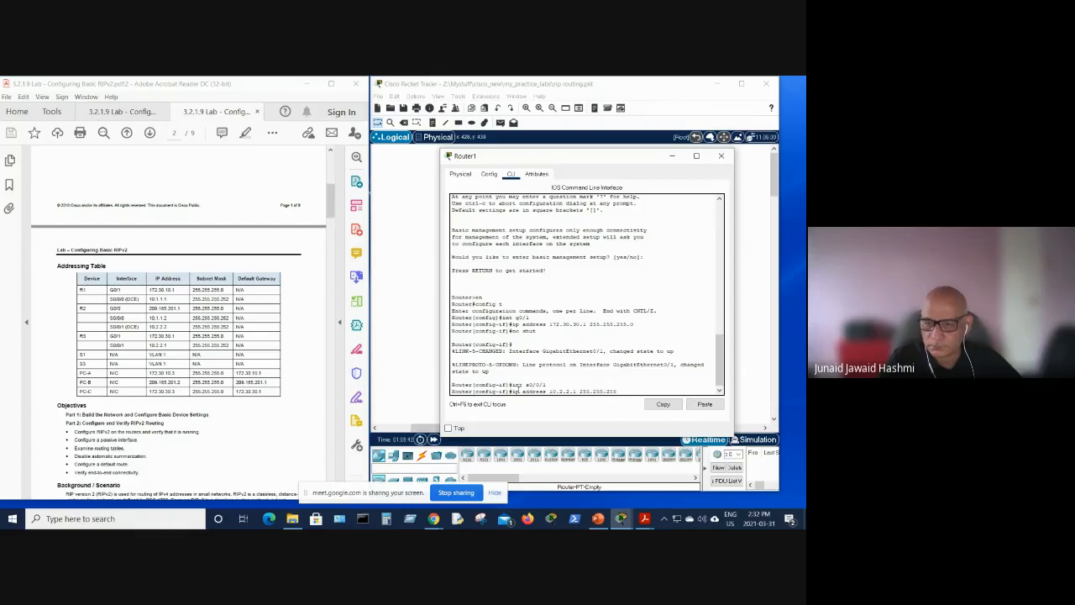
type(".252")
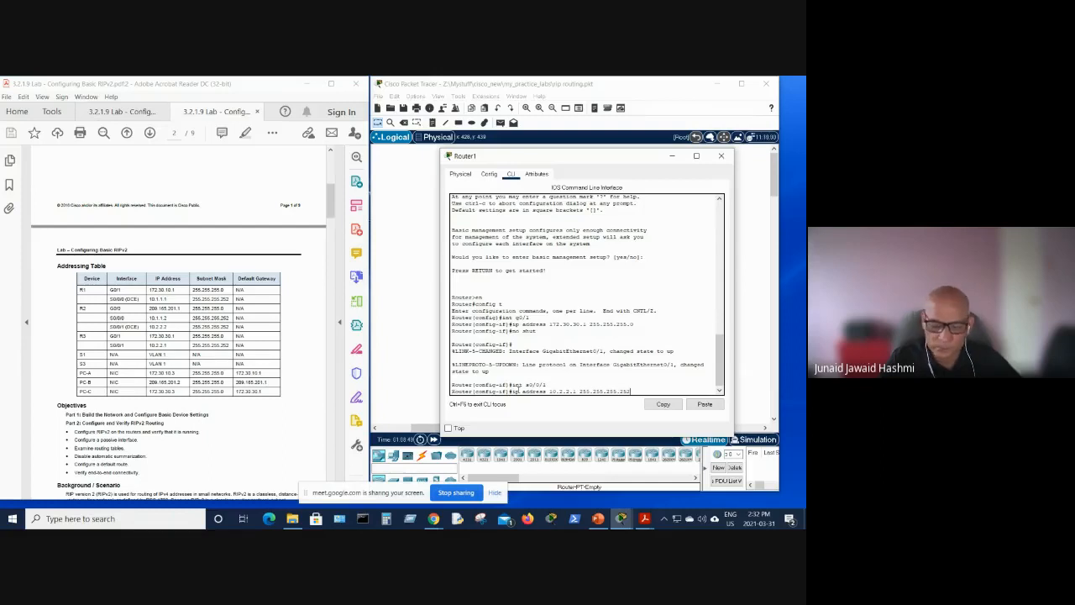
key("Return")
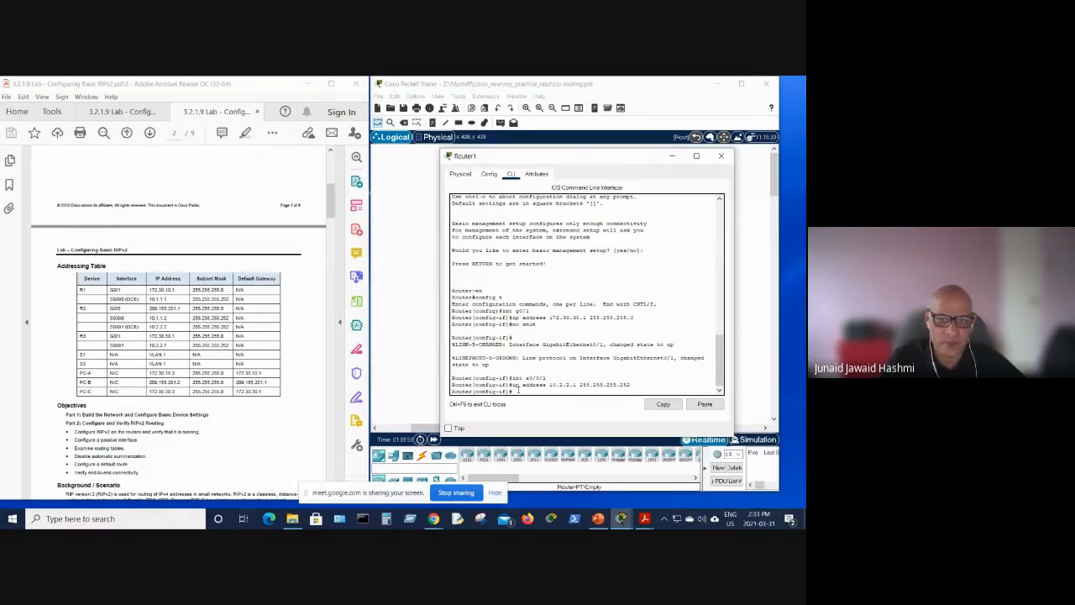
Review the lab's topology diagram, addressing table and basic device settings, and find the Part 2 instructions for configuring RIPv2 routing.
scroll(97, 354, "up", 5)
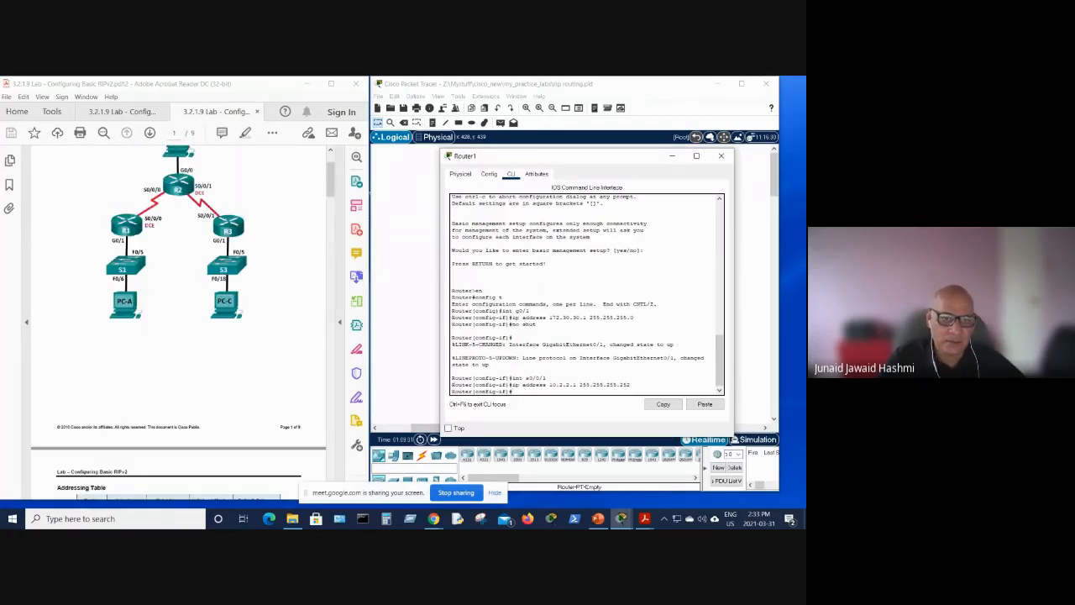
scroll(137, 369, "up", 2)
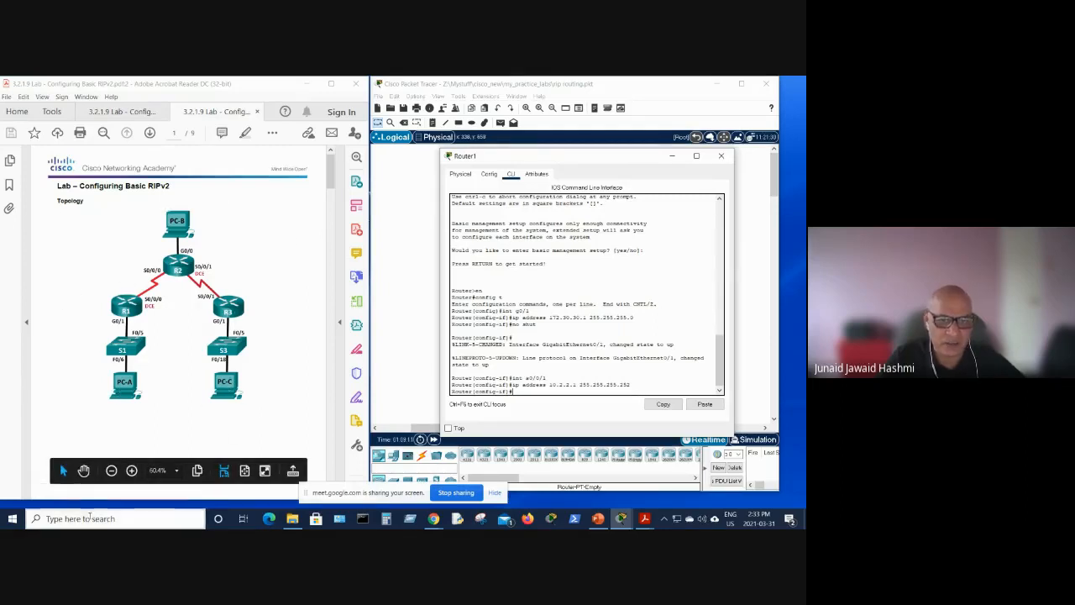
scroll(210, 266, "down", 5)
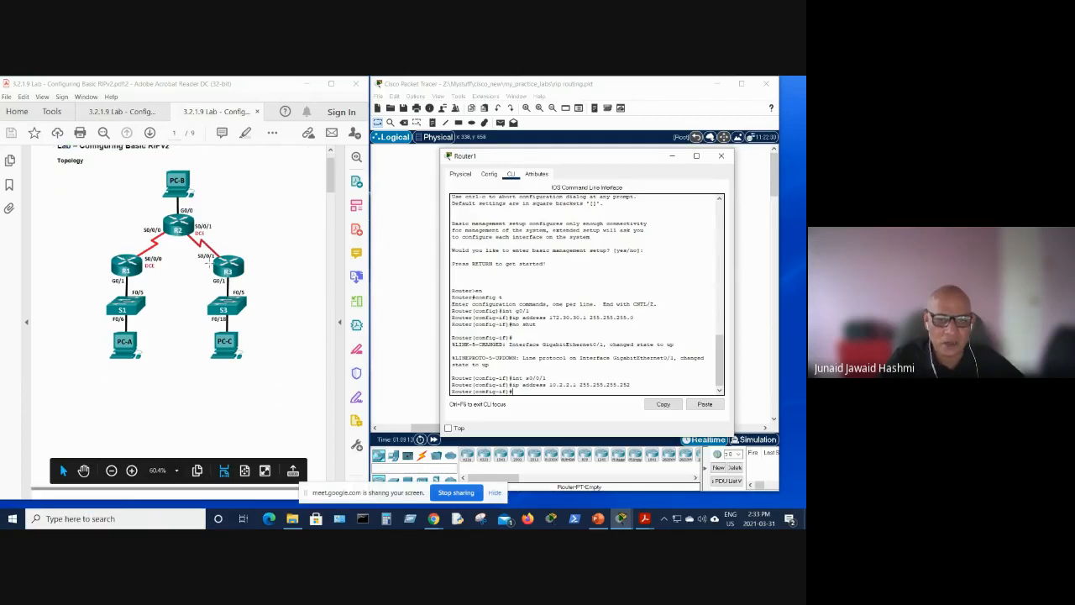
scroll(210, 265, "down", 5)
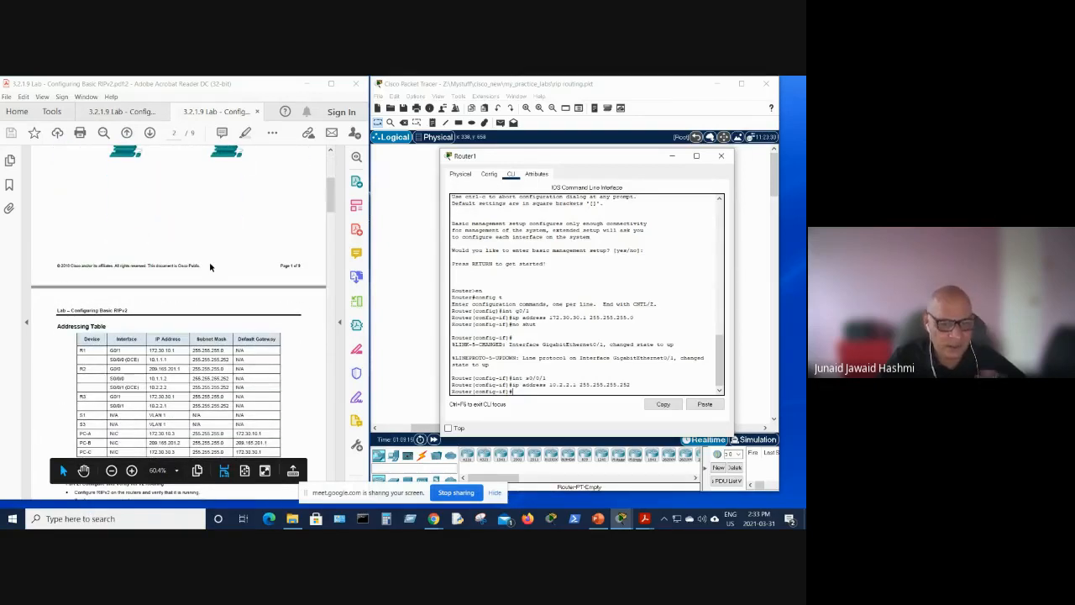
scroll(210, 266, "down", 8)
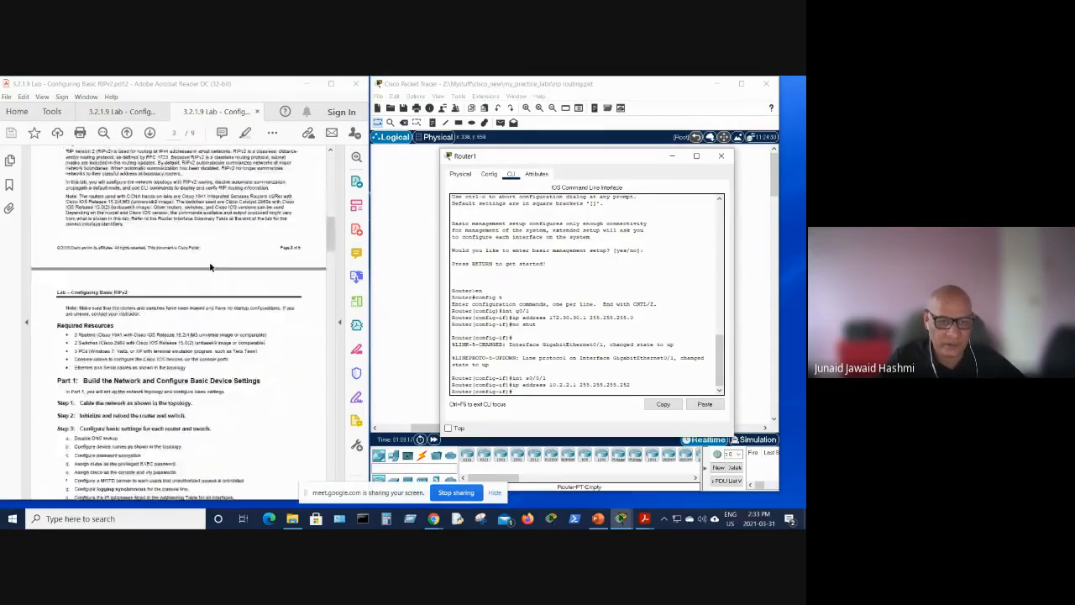
left_click(121, 111)
left_click(217, 111)
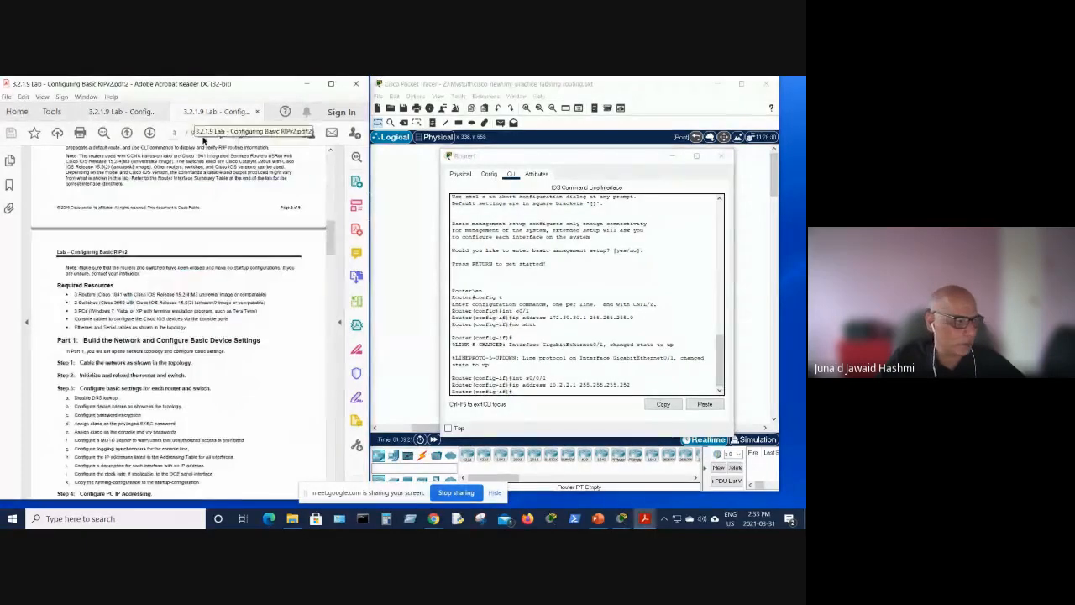
scroll(235, 297, "down", 10)
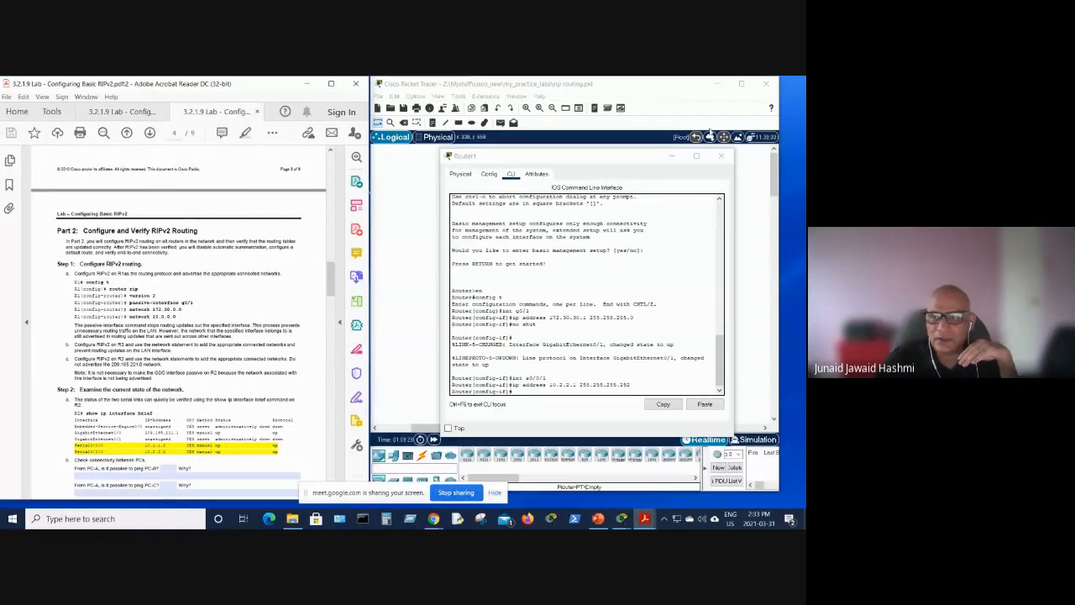
Minimize Router1's window and open Router0's command line, positioned so that the lab instructions stay readable.
left_click(672, 159)
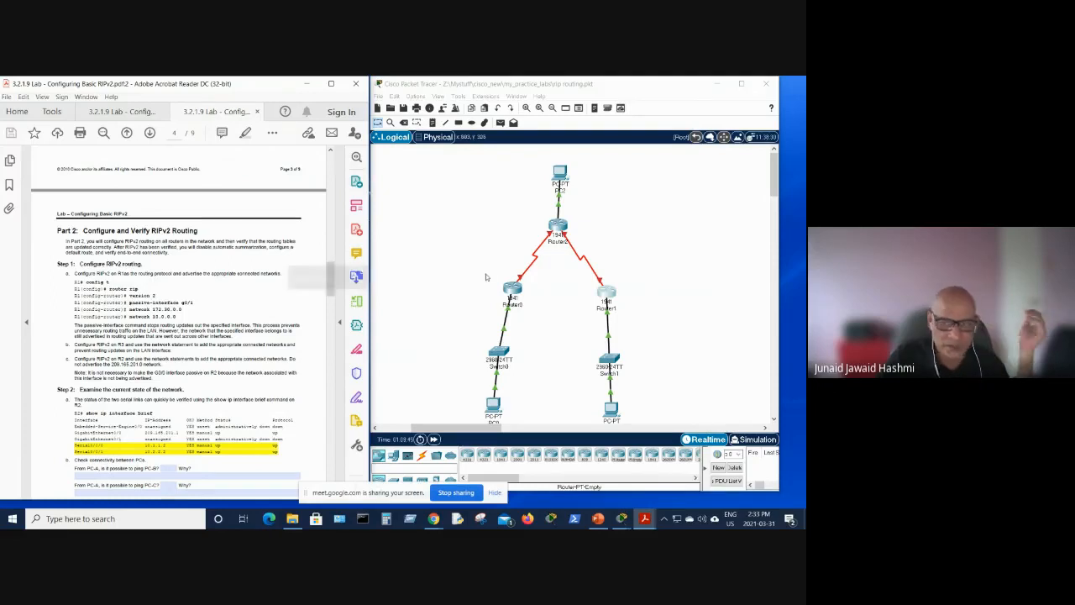
left_click(514, 288)
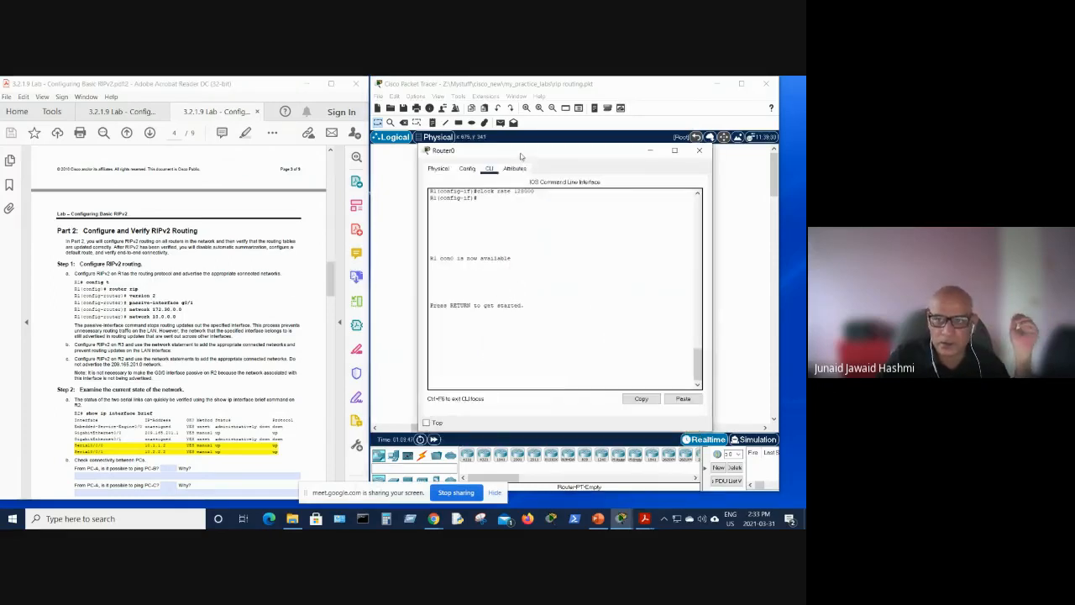
left_click_drag(521, 156, 171, 169)
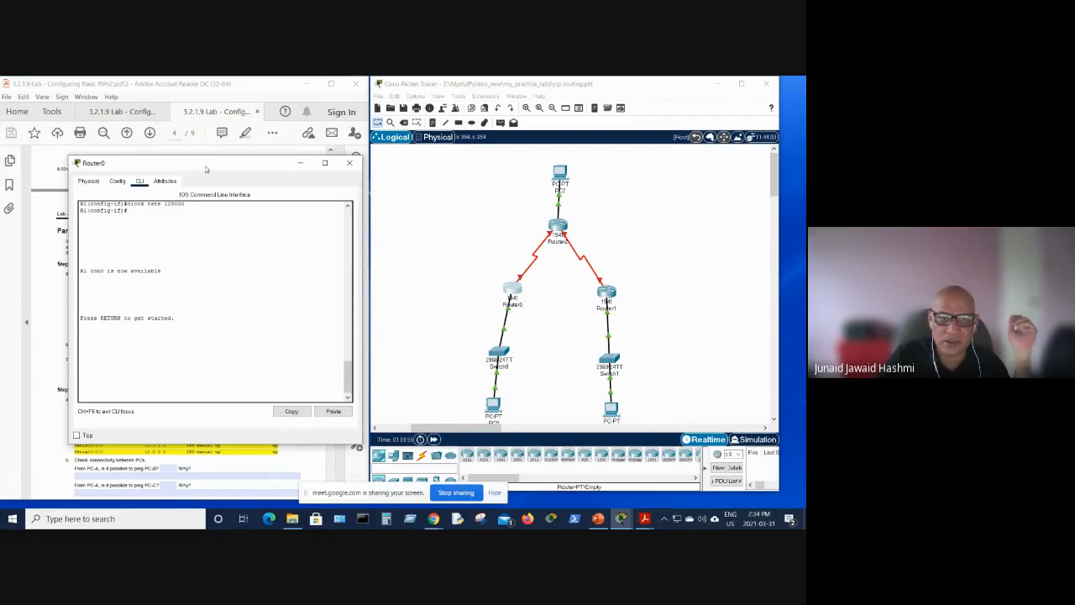
left_click_drag(206, 170, 605, 176)
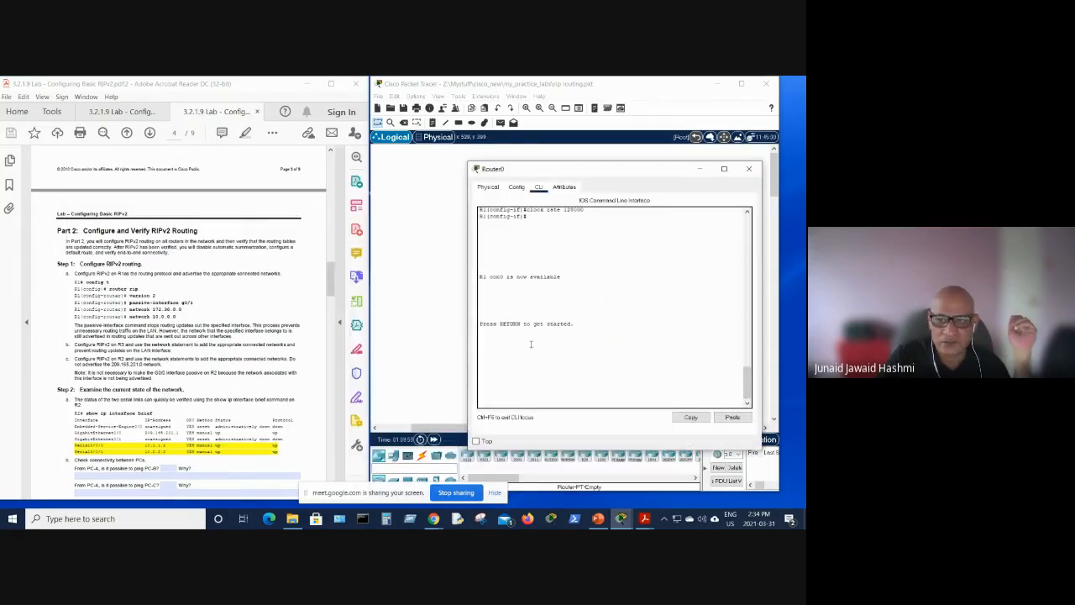
Start Router0's console session, enter privileged mode with en, and enter global configuration mode with config t.
key("Return")
key("Return")
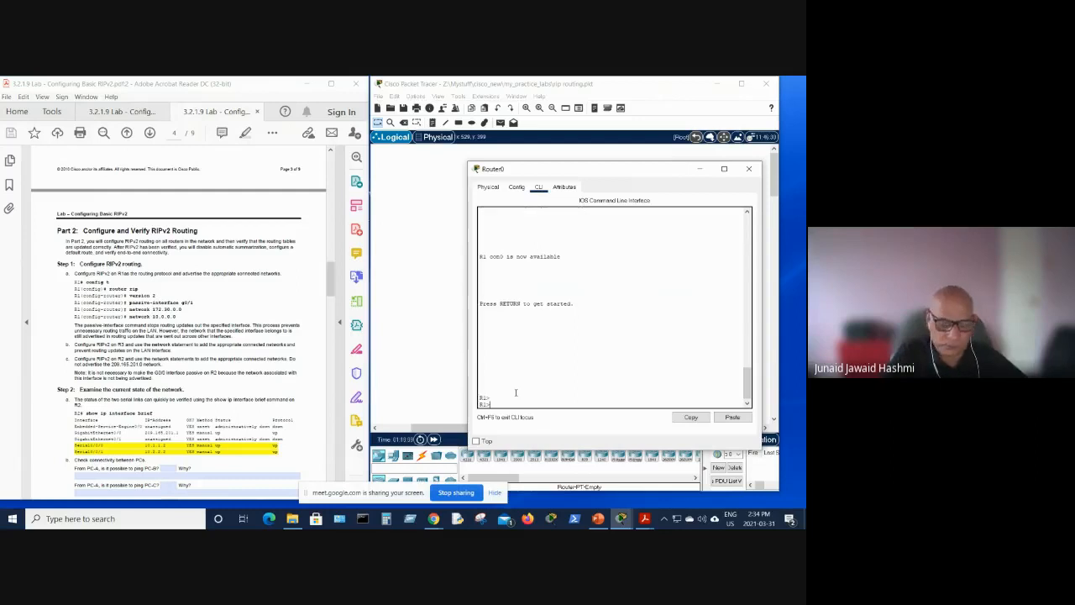
type("en")
key("Return")
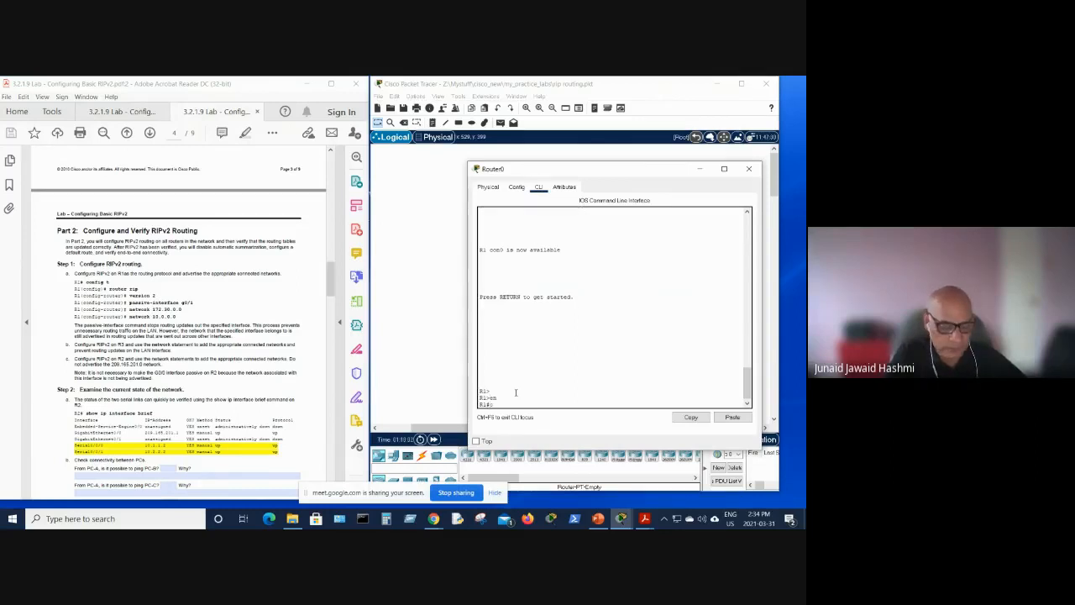
type("config t")
key("Return")
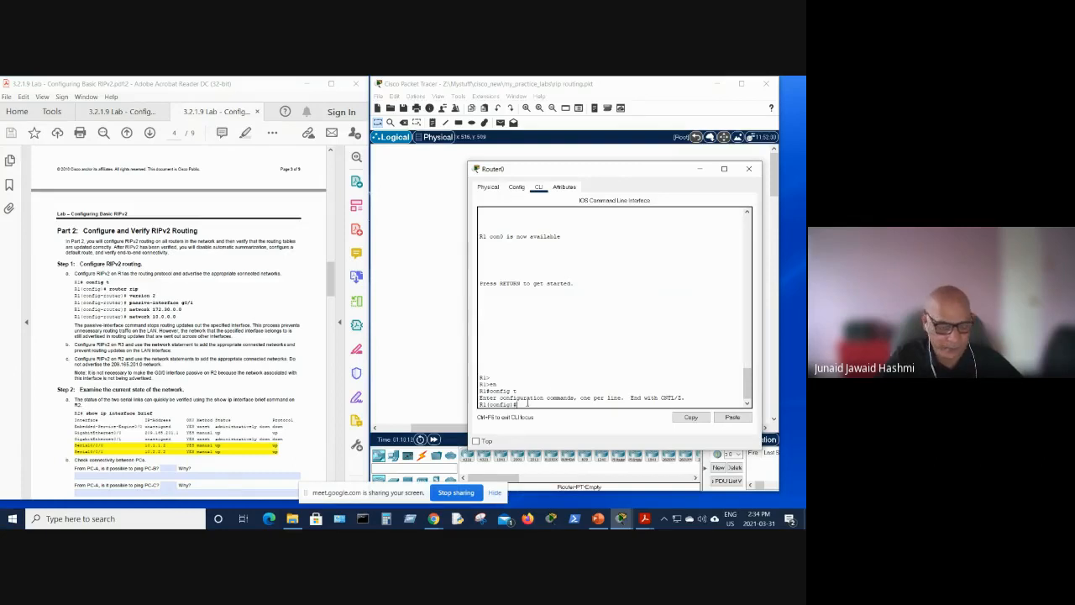
Enter RIP routing configuration on Router0 with the router rip command.
type("rou")
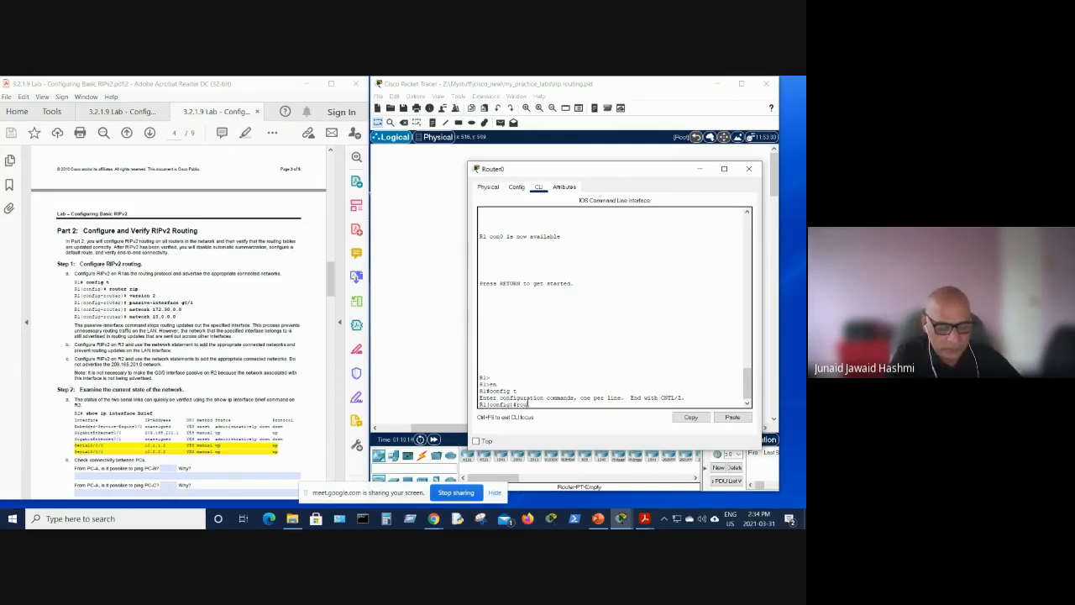
type("ter rip")
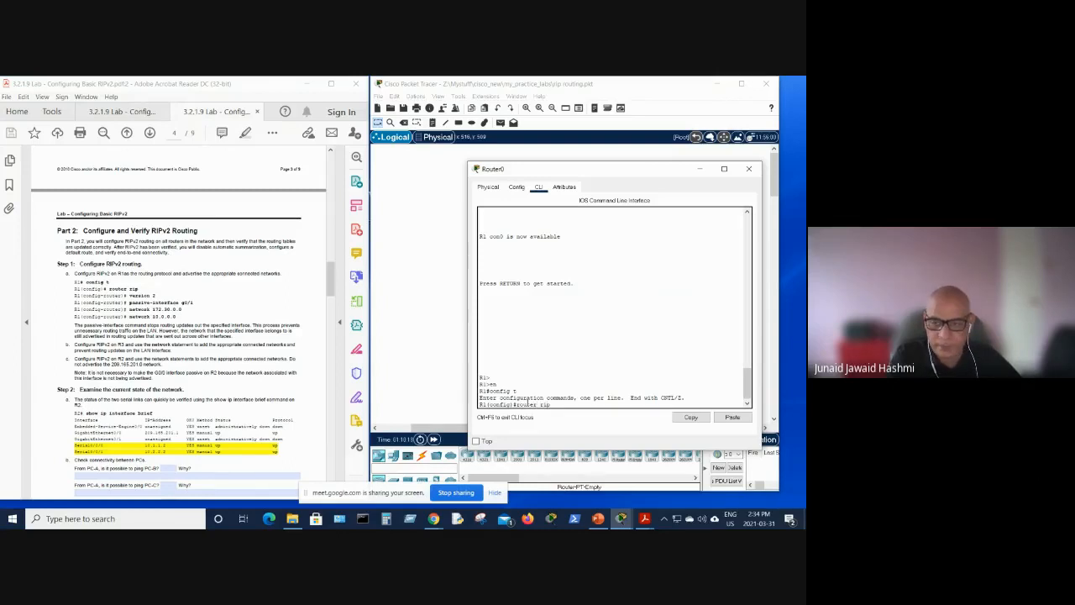
key("Return")
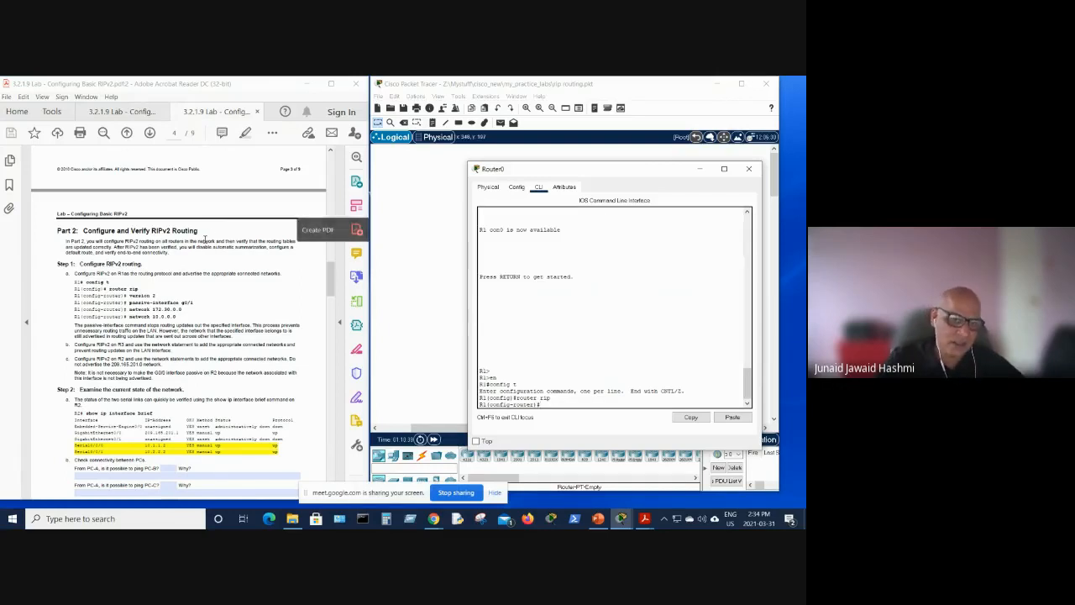
Examine the subnet masks of the router interfaces in the lab's addressing table and the RIPv2 background notes below it.
scroll(205, 239, "up", 3)
scroll(204, 240, "up", 4)
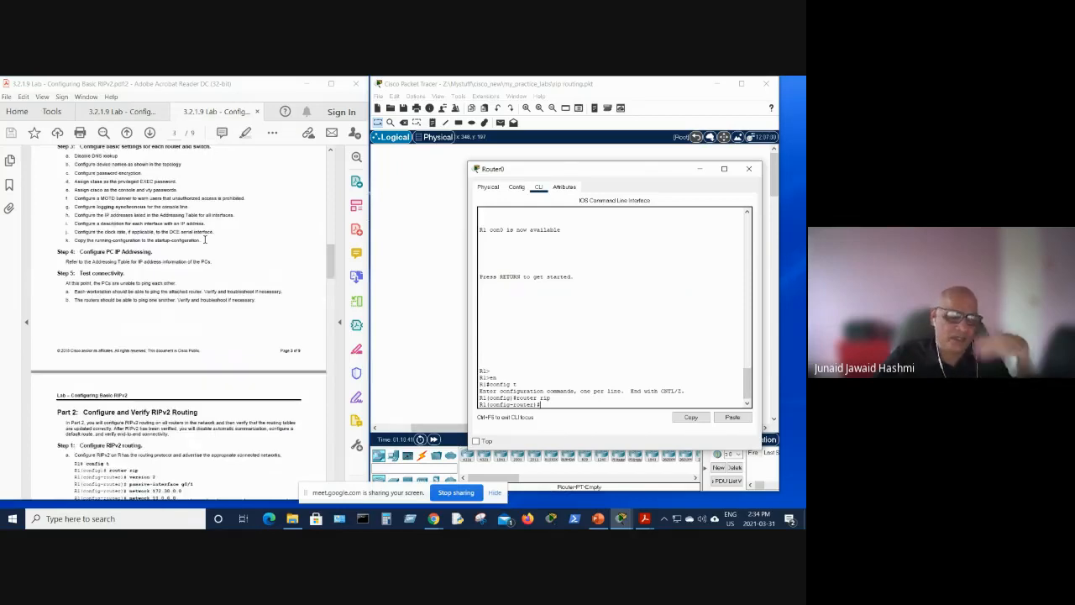
scroll(204, 242, "up", 8)
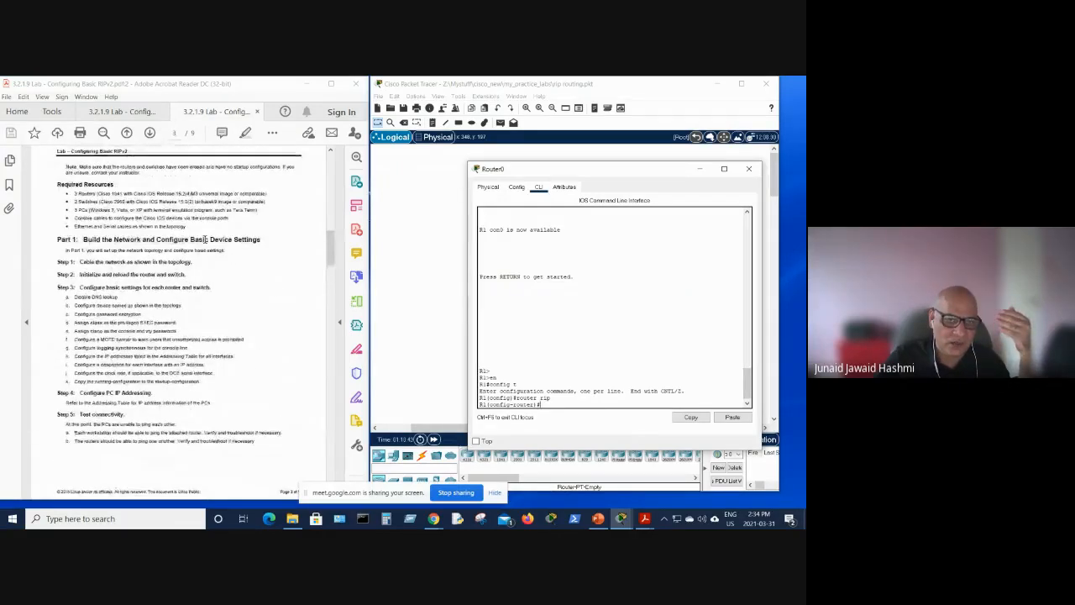
scroll(204, 242, "up", 5)
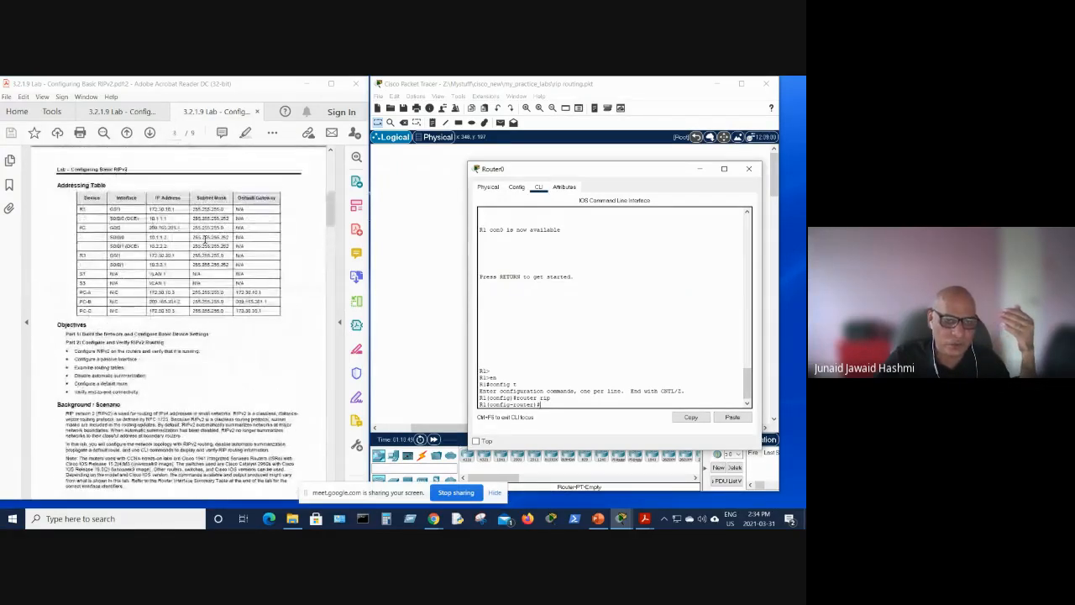
scroll(205, 243, "up", 1)
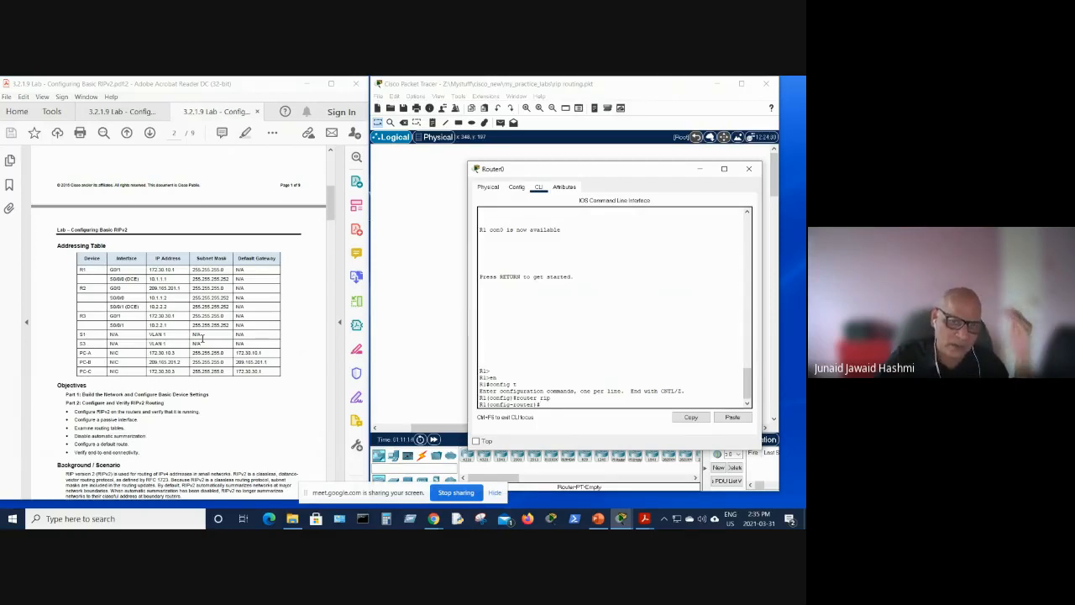
scroll(202, 337, "down", 1)
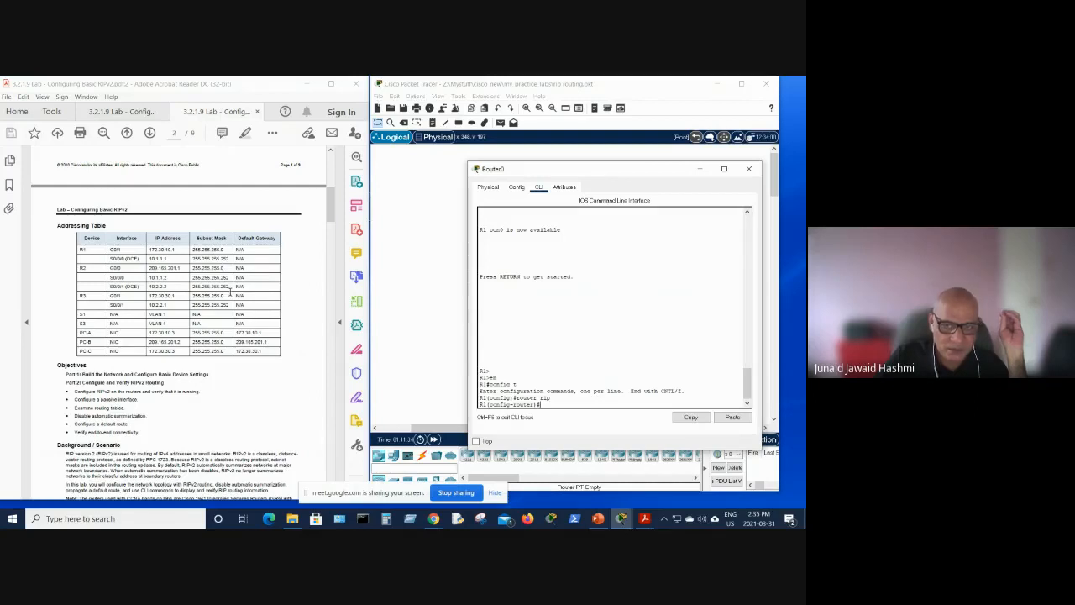
scroll(230, 292, "down", 3)
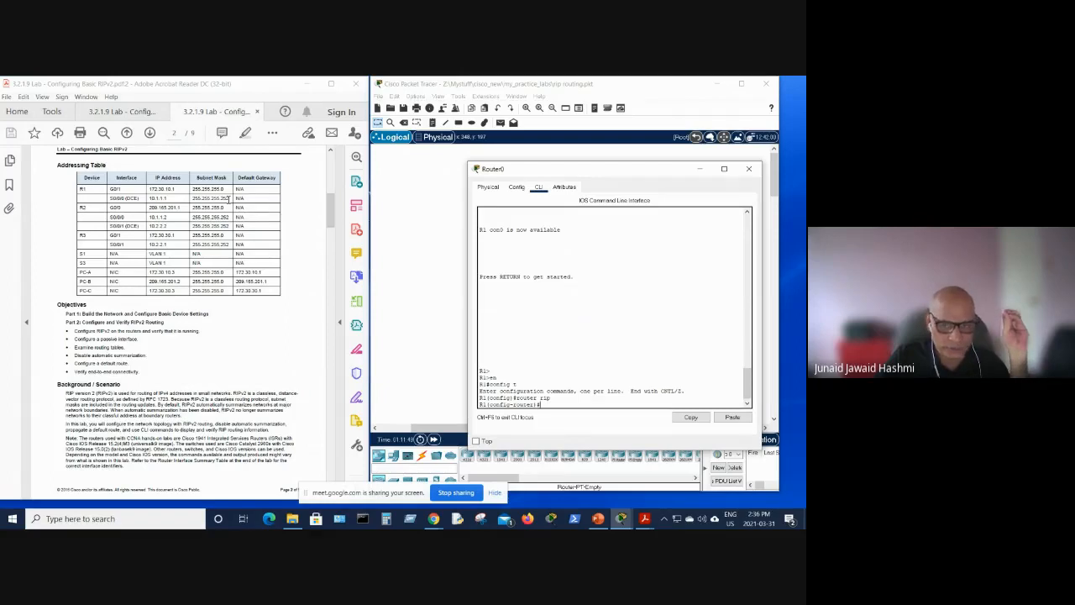
scroll(229, 199, "down", 1)
scroll(205, 238, "down", 1)
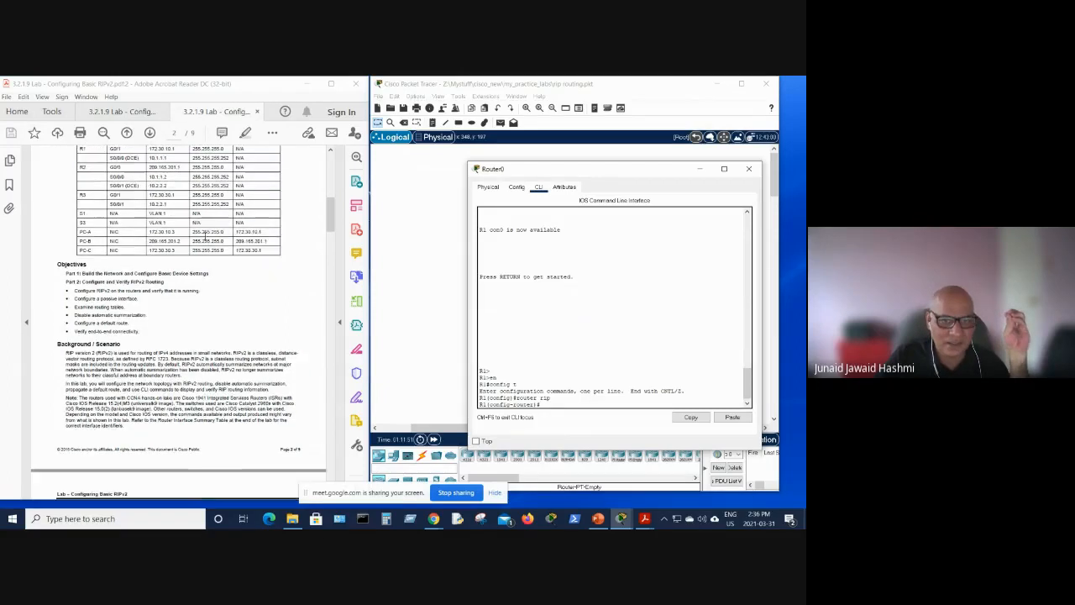
Following Part 2, Step 1 of the lab, set Router0's RIP version with the version 2 command.
scroll(204, 234, "down", 8)
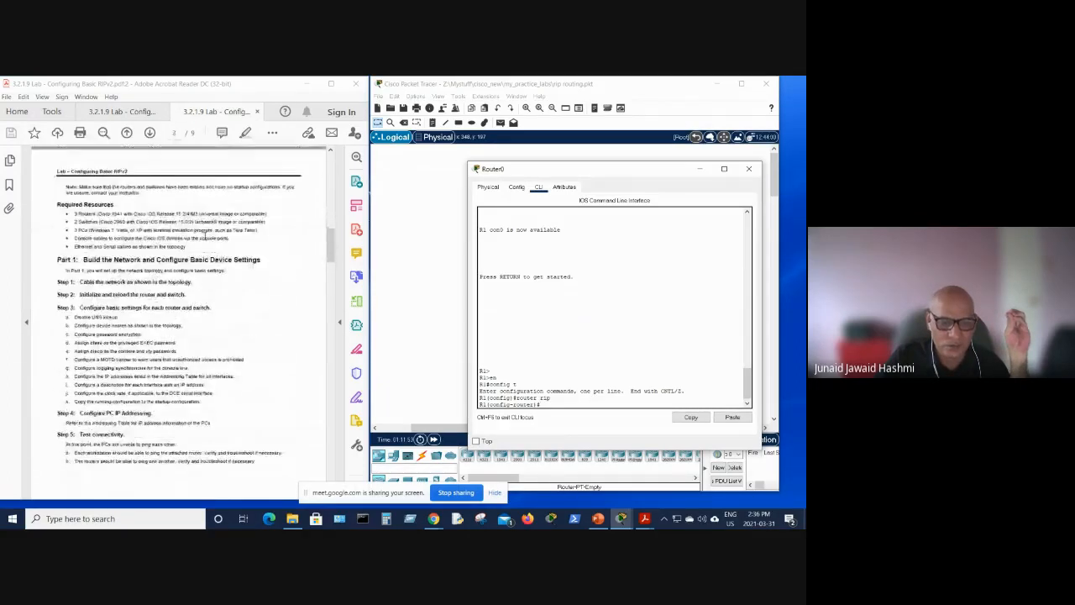
scroll(205, 236, "down", 6)
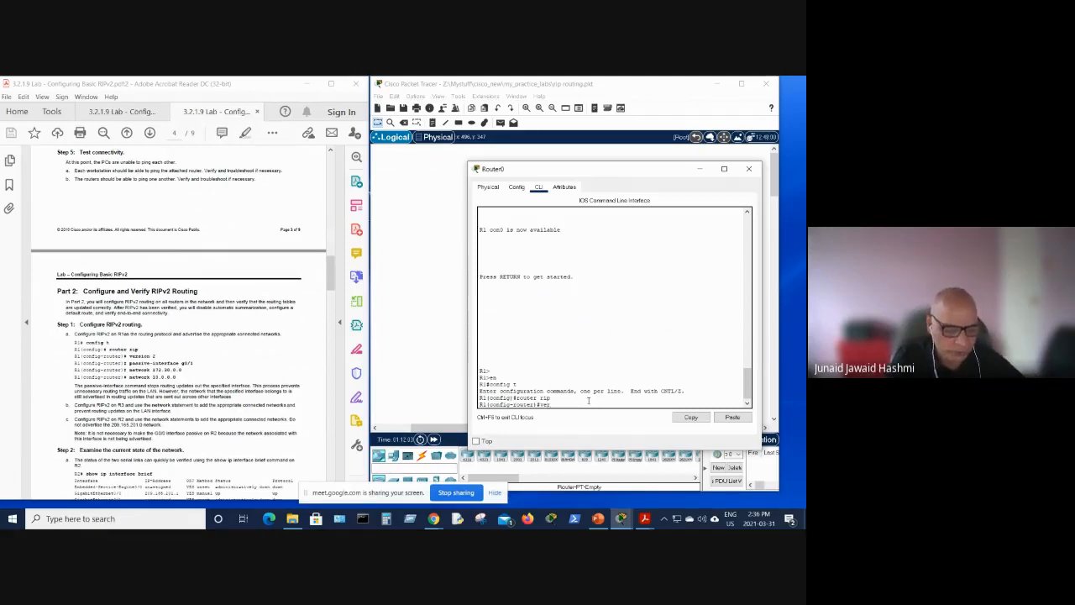
type("ion 2")
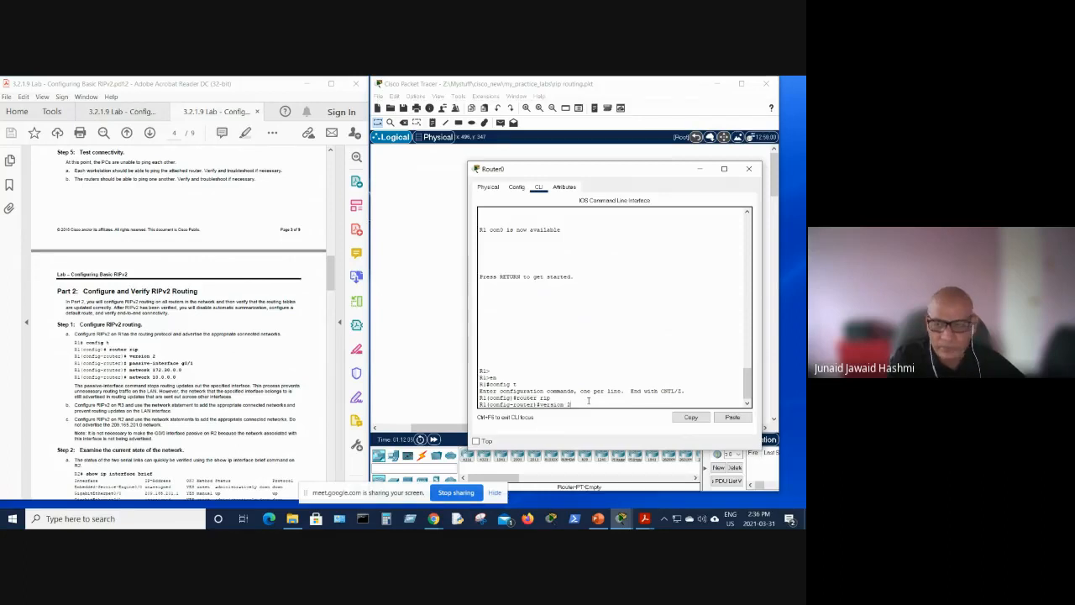
key("Return")
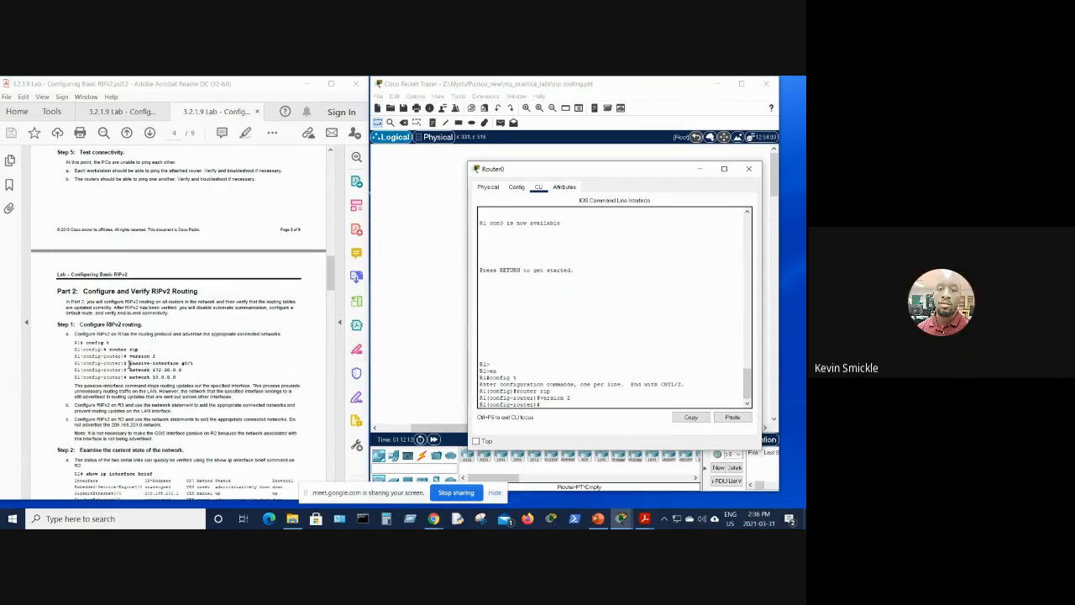
Examine the passive-interface g0/1 command in Part 2, Step 1 of the lab against R1's G0/1 link in the topology diagram.
mouse_move(130, 365)
left_mouse_down()
mouse_move(152, 363)
mouse_move(129, 371)
left_mouse_up()
left_click(200, 401)
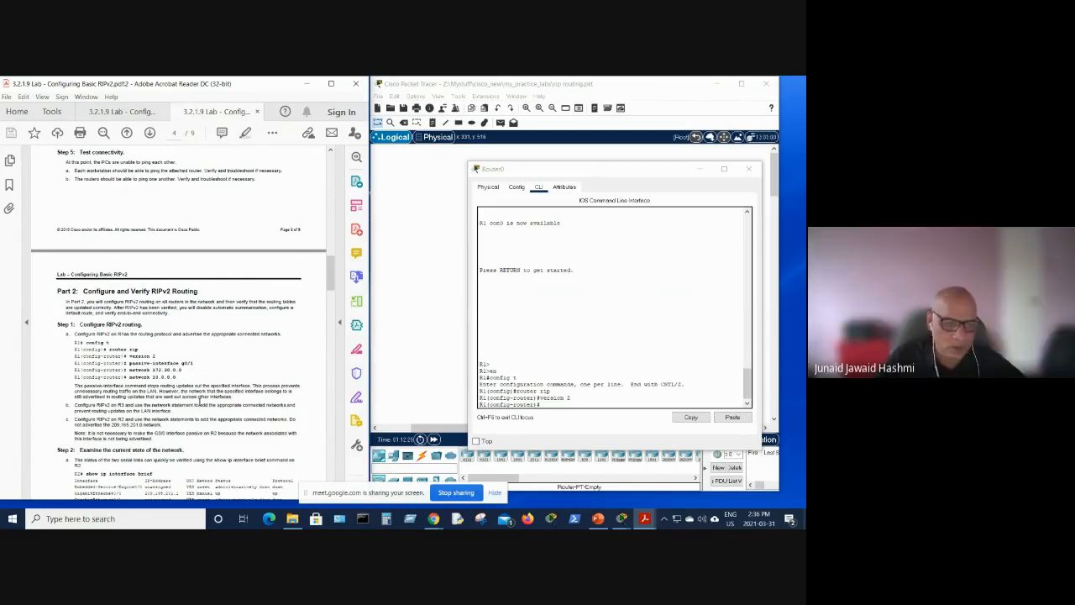
left_click(101, 114)
left_click(188, 111)
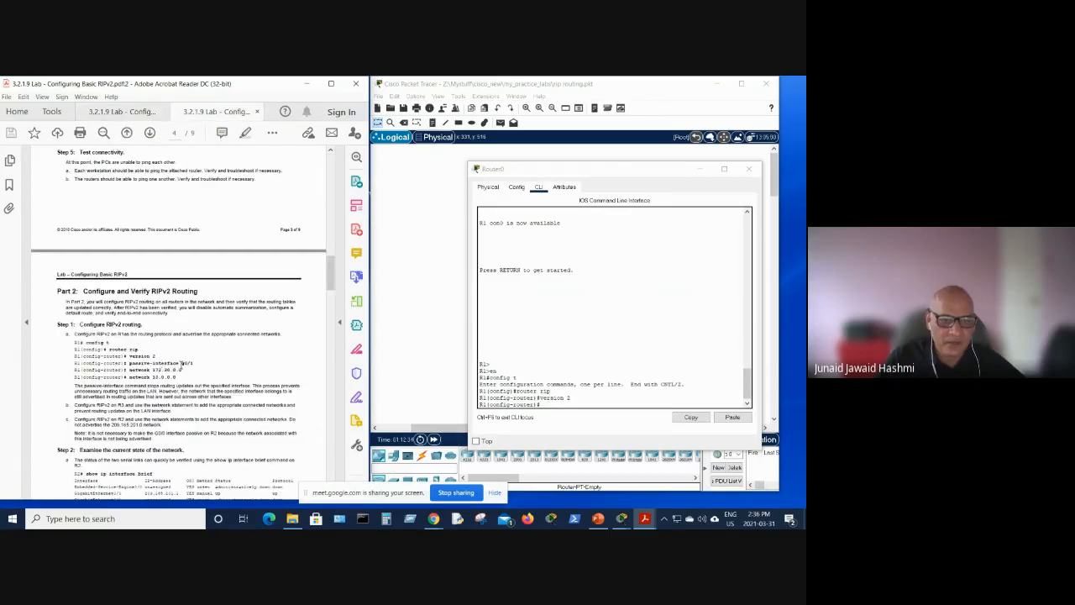
left_click(121, 111)
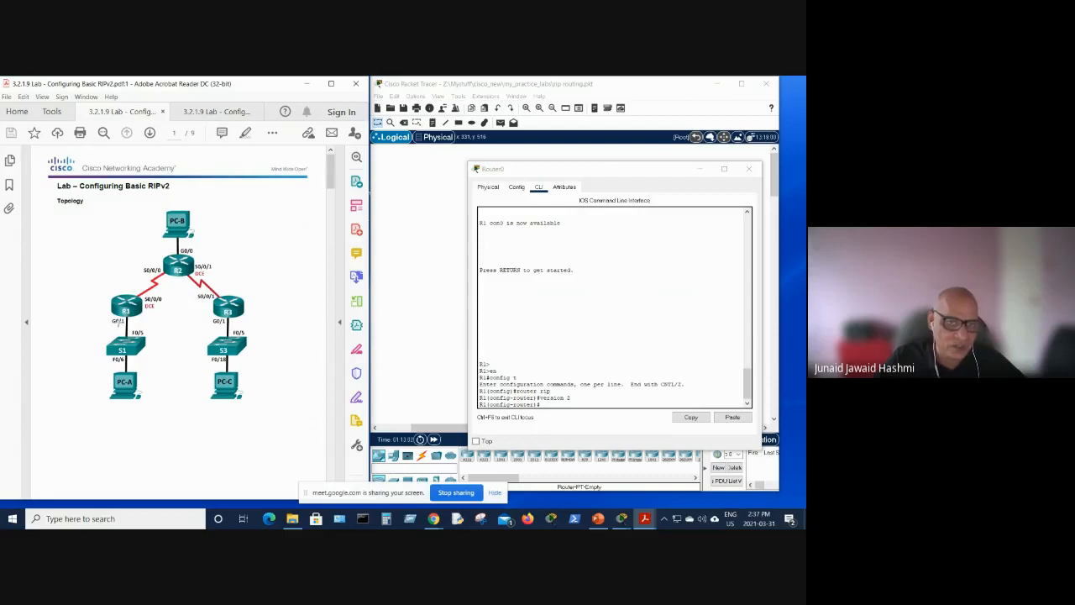
left_click(210, 111)
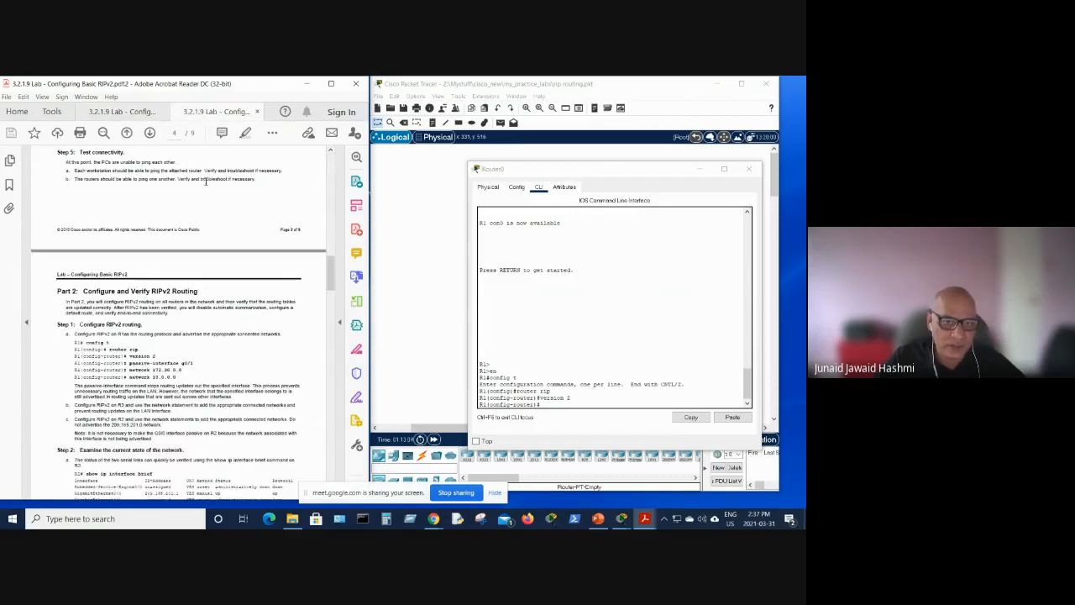
Make Router0's LAN interface passive for RIP with the passive-interface g0/1 command, checking it against the lab topology.
left_click(544, 406)
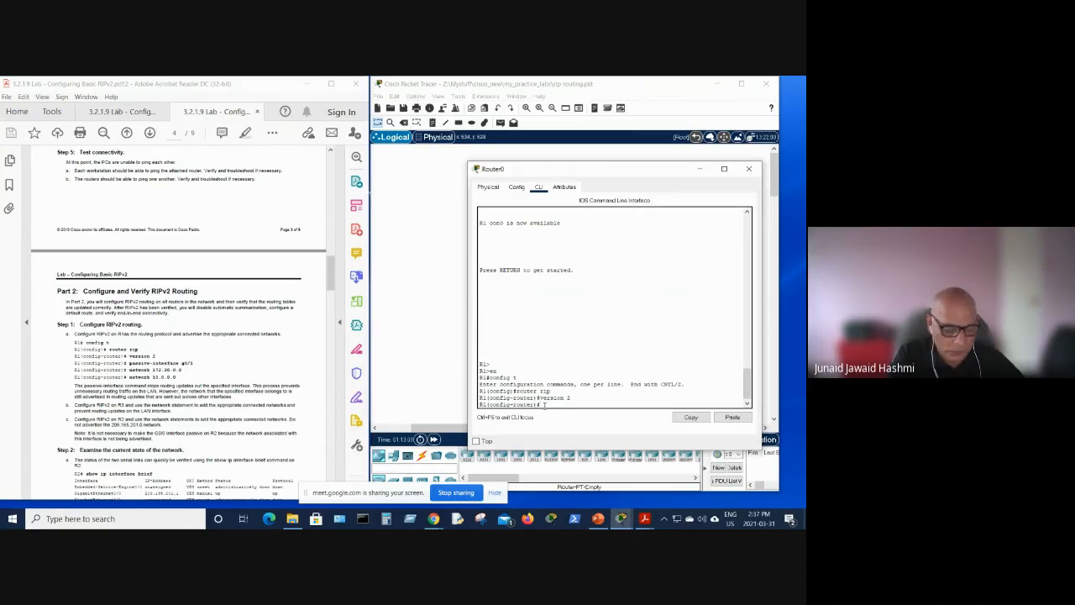
type("pas")
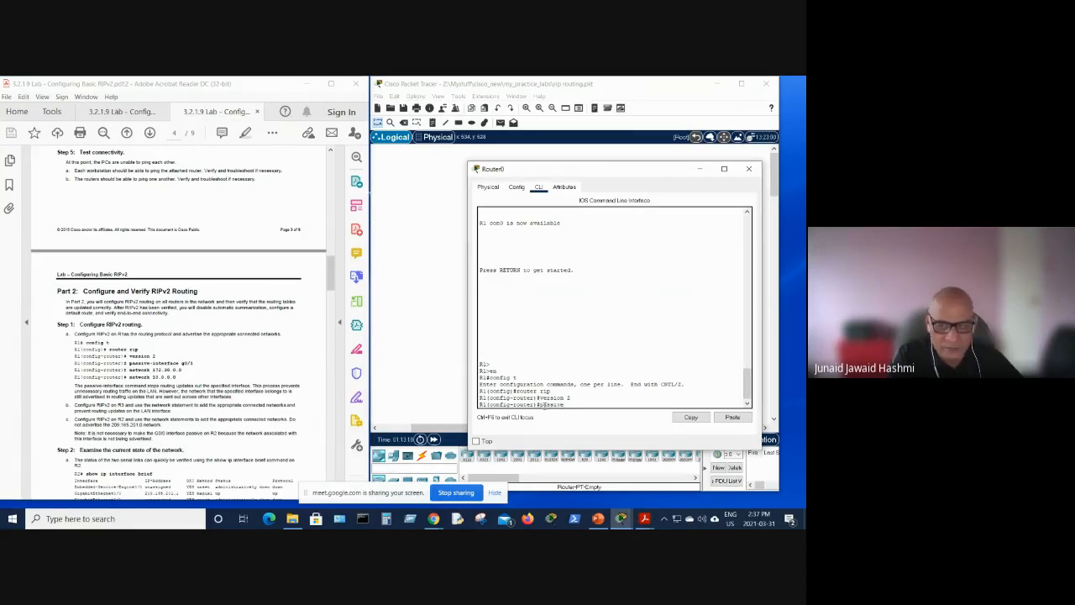
type("sive")
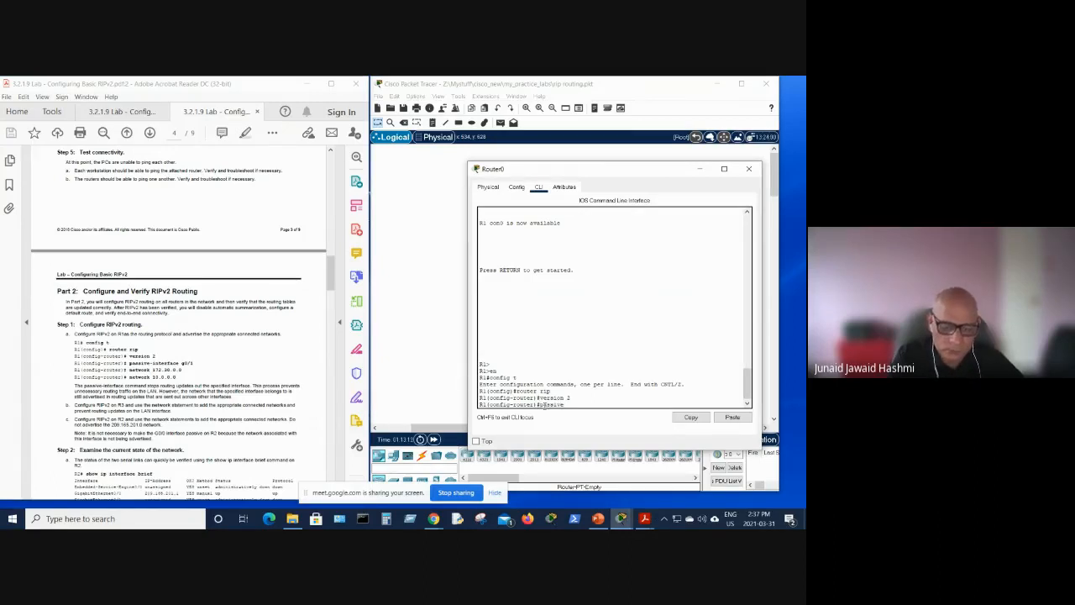
type("-i")
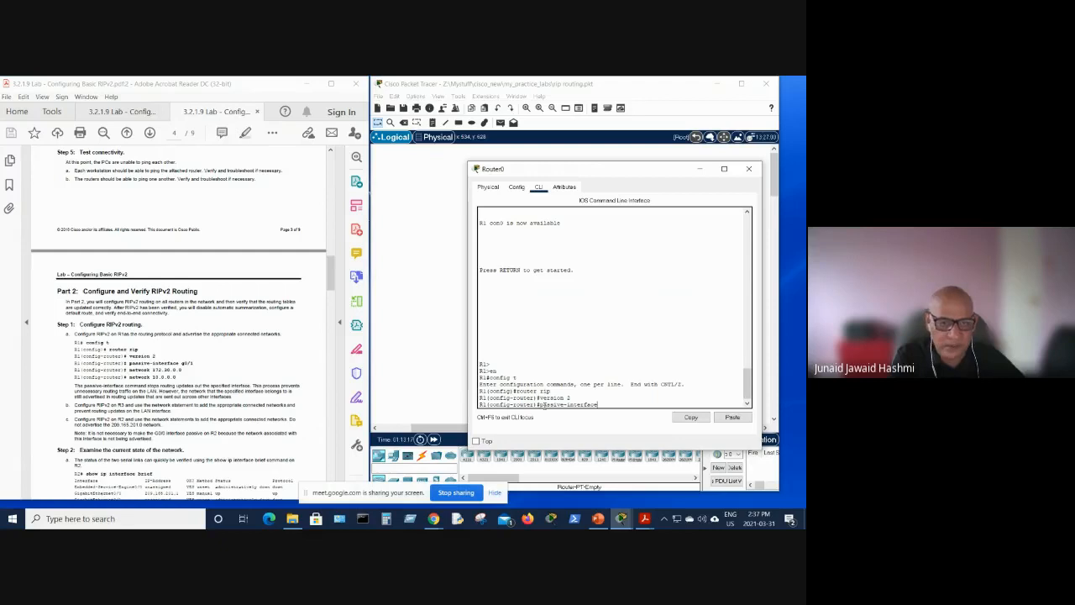
type("nterface g")
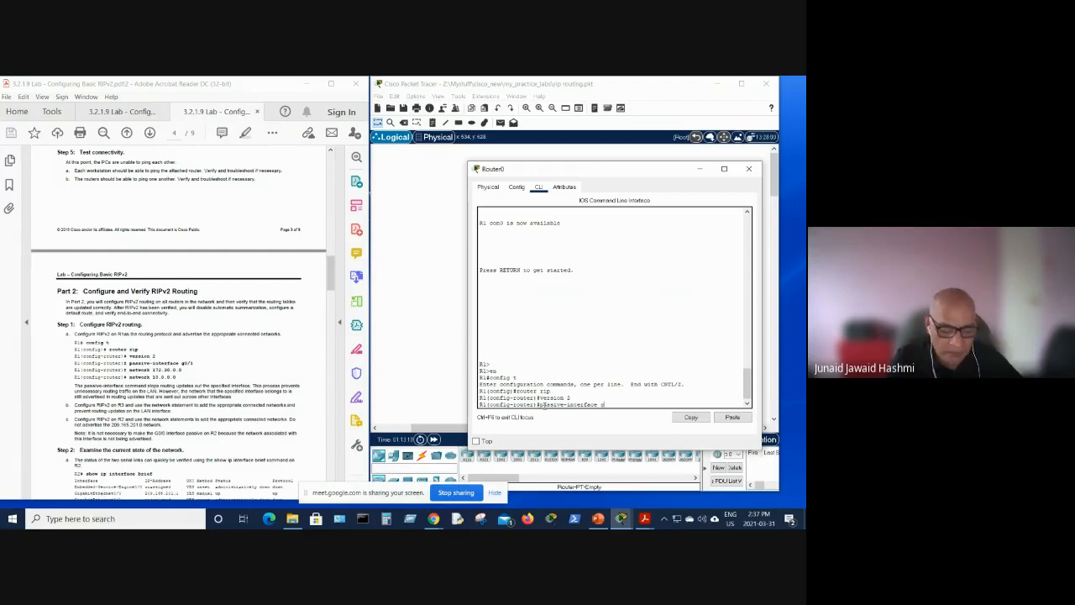
type("0/1")
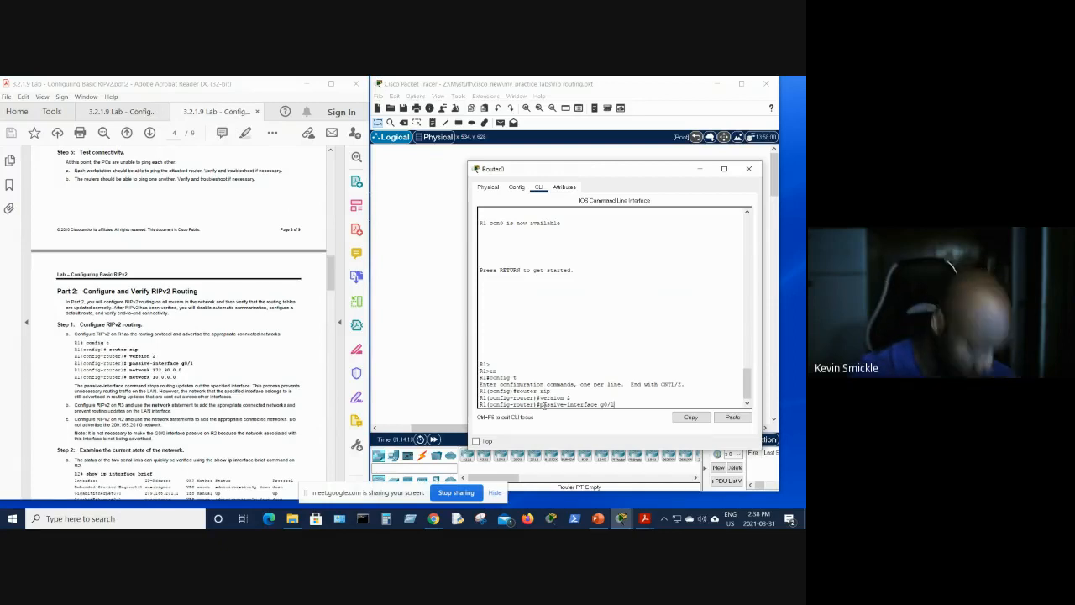
left_click(117, 113)
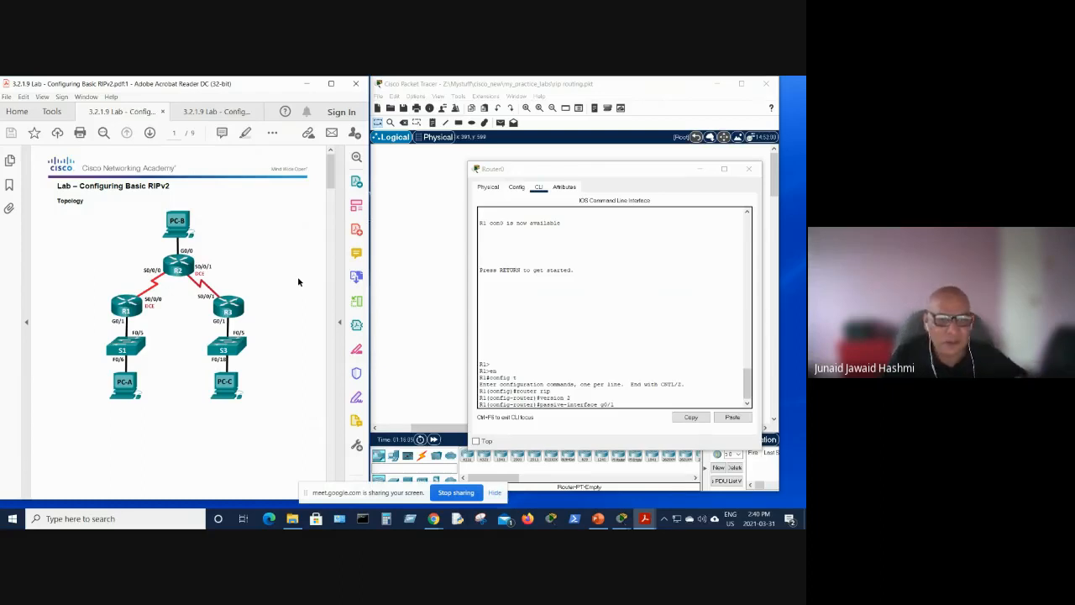
left_click(195, 114)
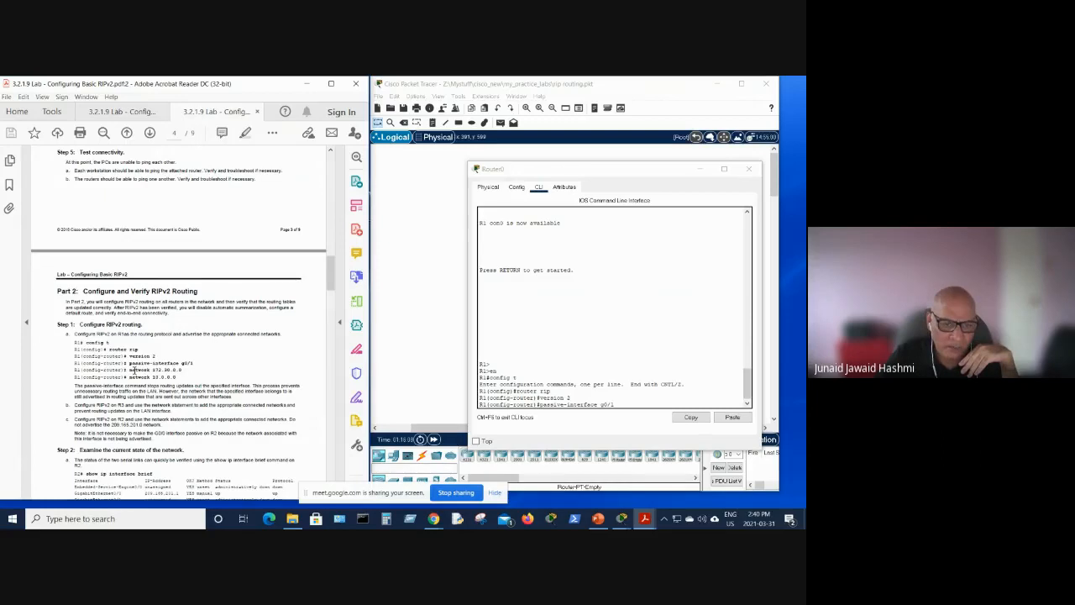
left_click(638, 404)
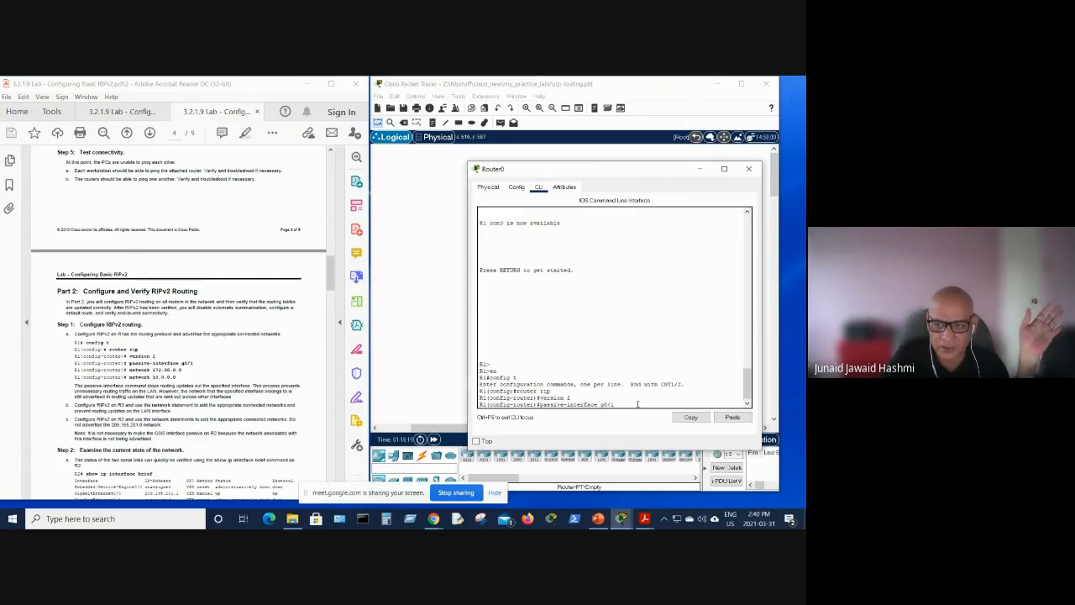
key("Return")
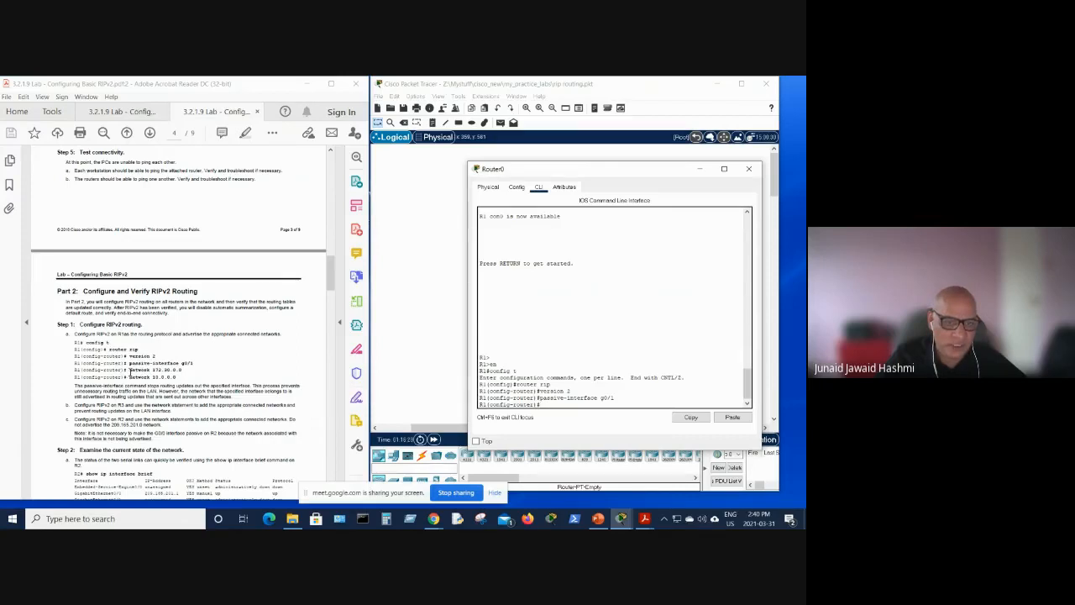
Following the lab's command listing, advertise the LAN network in Router0's RIP configuration with network 172.30.0.0.
left_click_drag(130, 373, 183, 371)
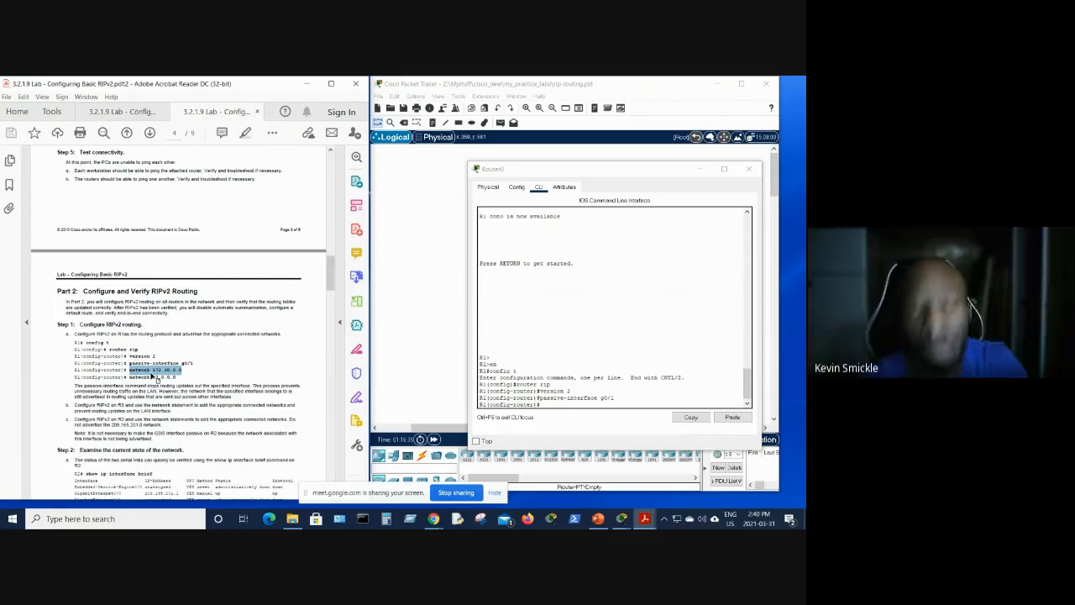
left_click(104, 112)
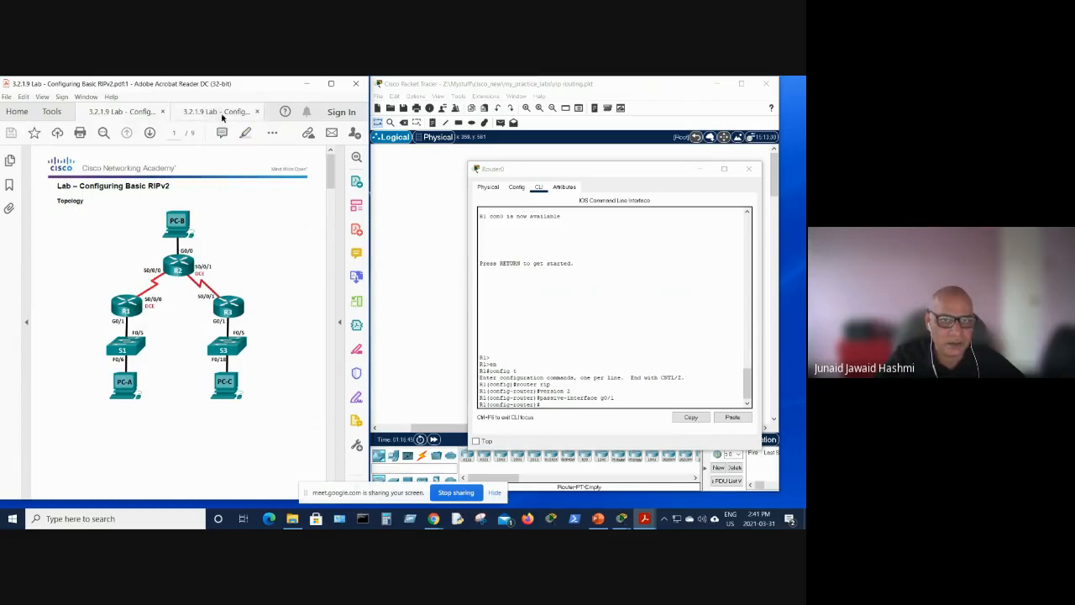
left_click(195, 115)
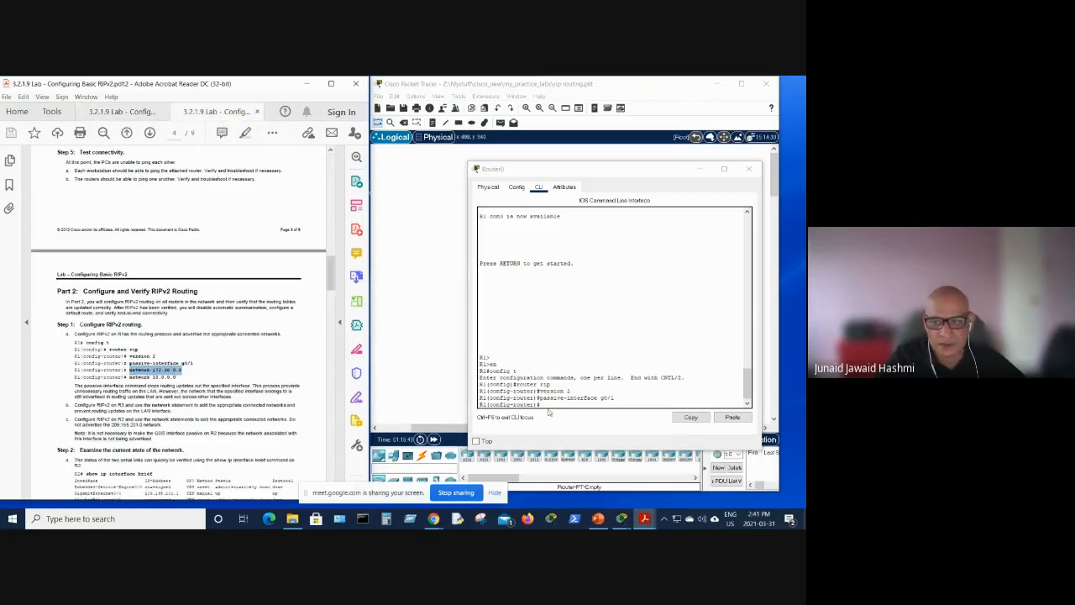
left_click(548, 405)
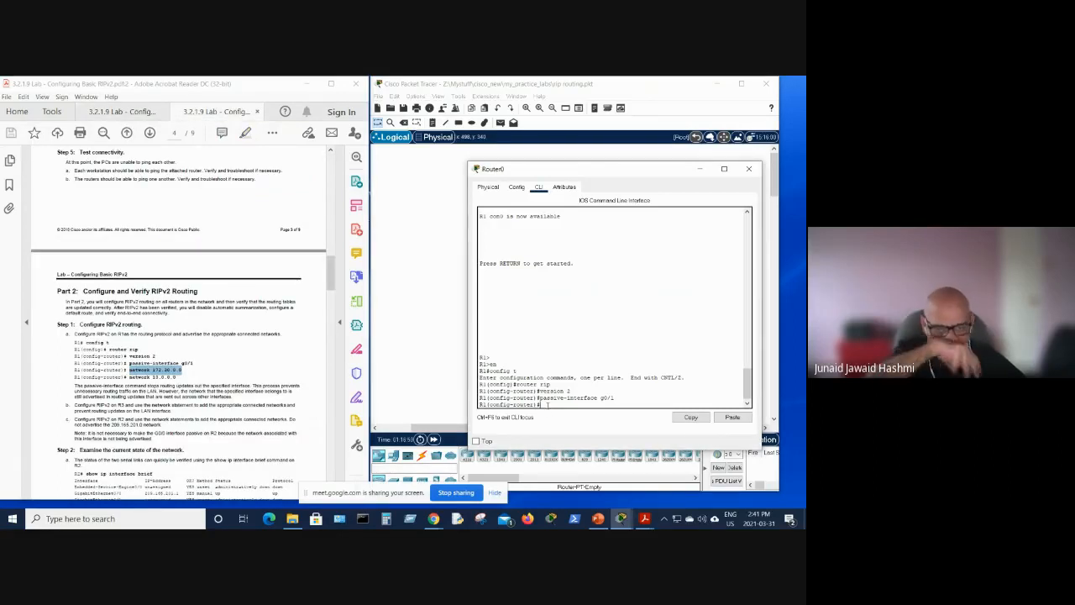
type("ne")
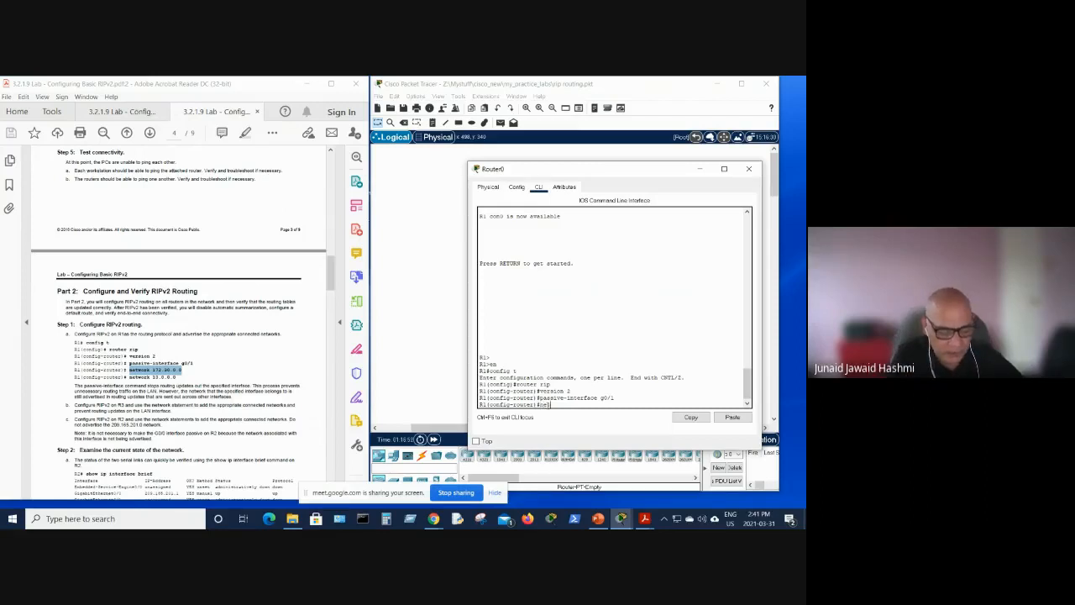
type("twork")
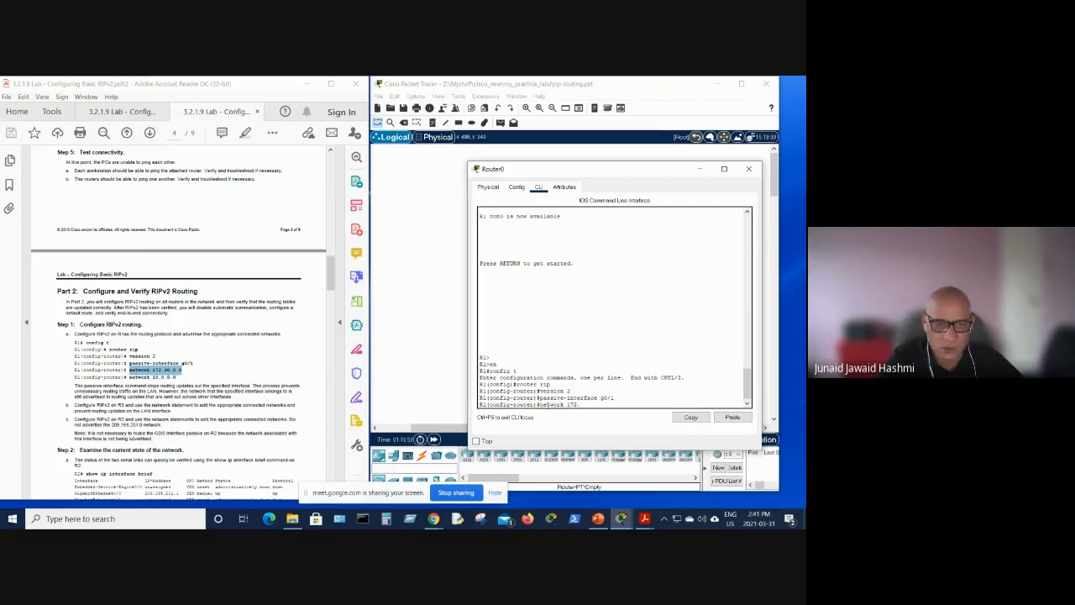
type("172.30.0.")
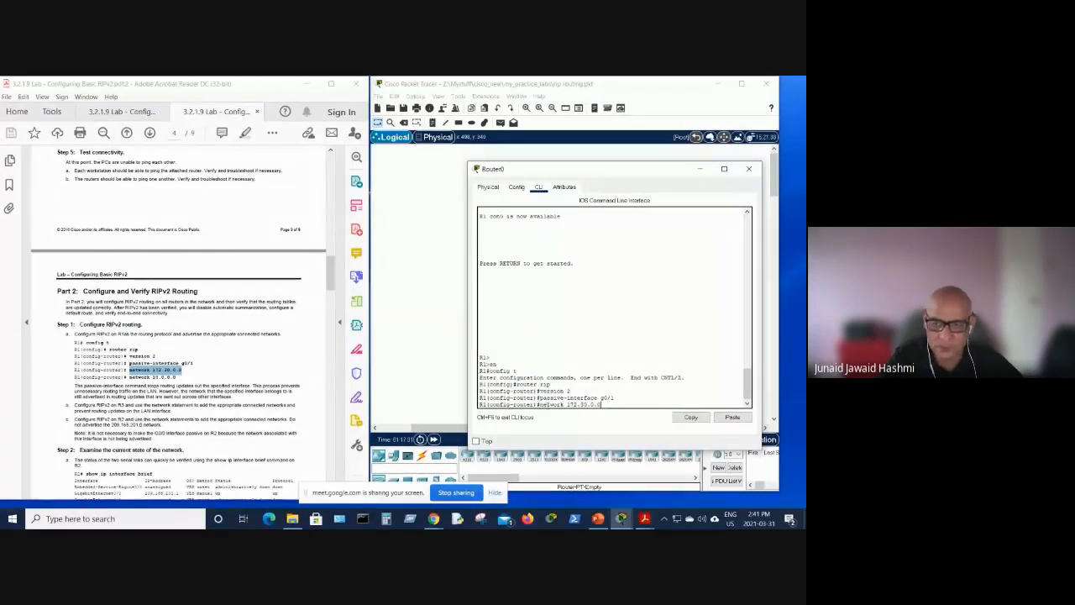
type("0")
key("Return")
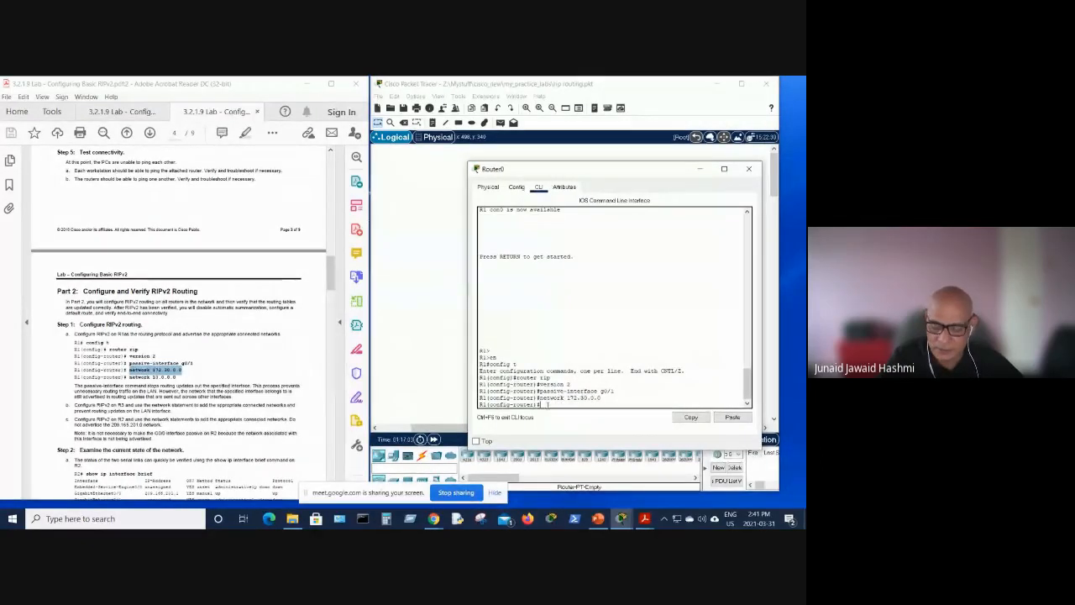
Advertise the serial link's network in Router0's RIP configuration by reusing the previous command as network 10.0.0.0.
key("Up")
key("BackSpace")
key("BackSpace")
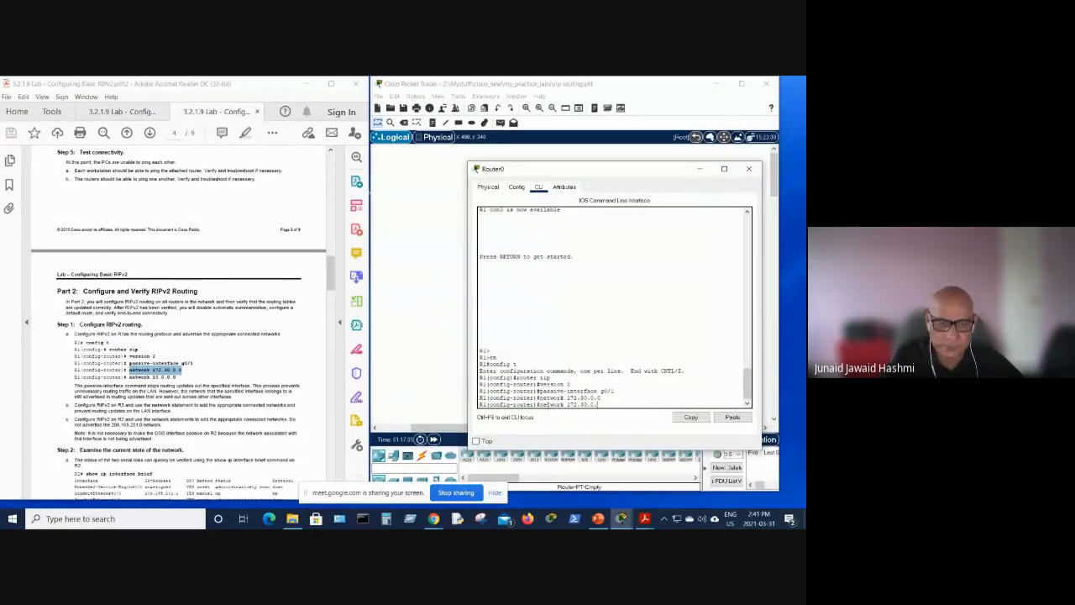
key("BackSpace")
key("BackSpace")
key("BackSpace")
key("BackSpace")
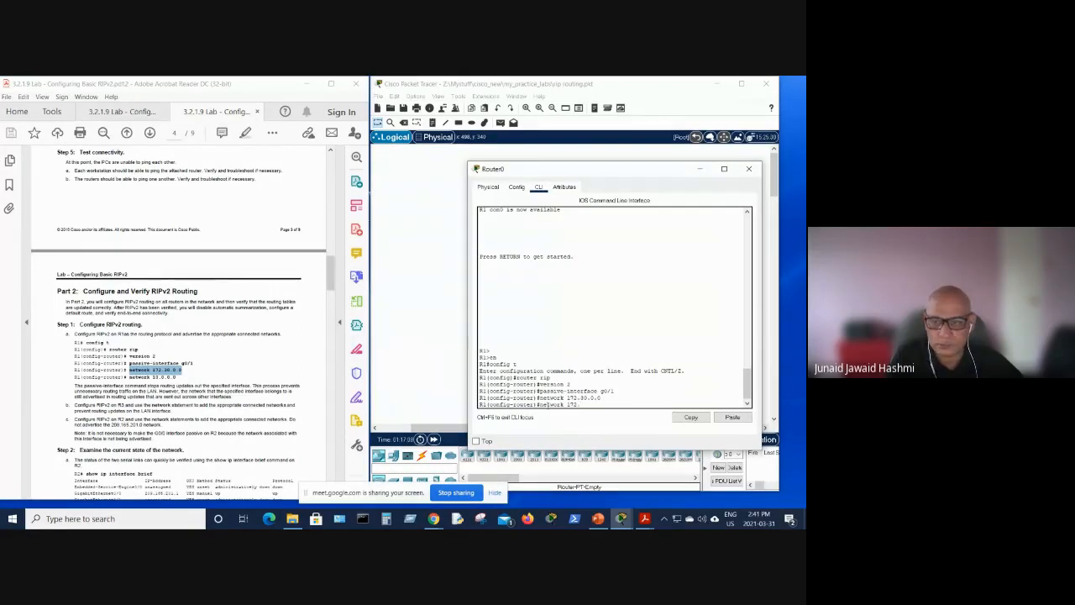
key("BackSpace")
key("BackSpace")
key("BackSpace")
type("0")
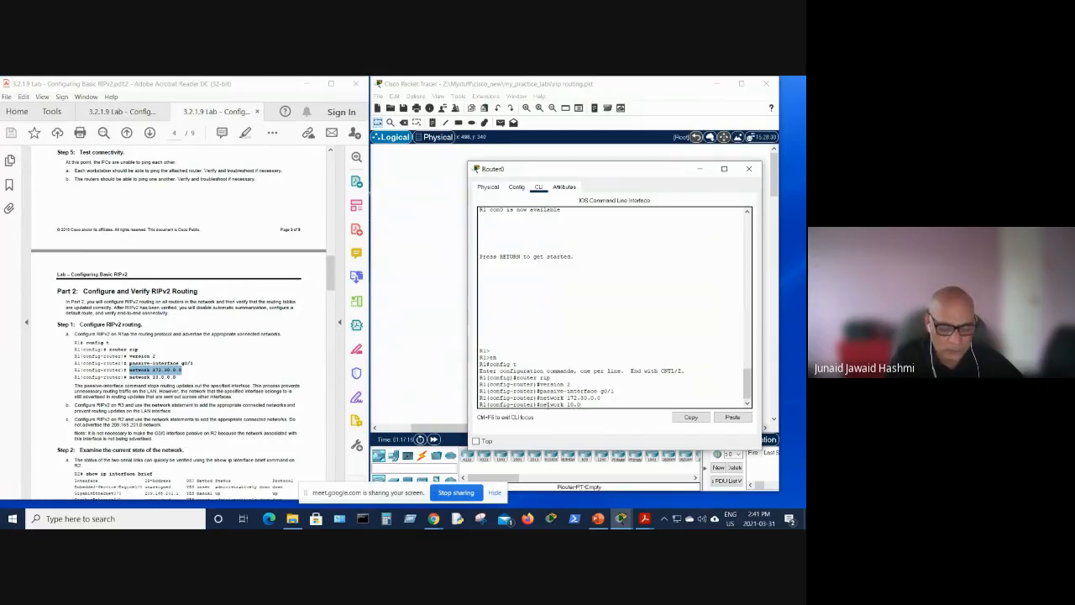
type(".0.0.0")
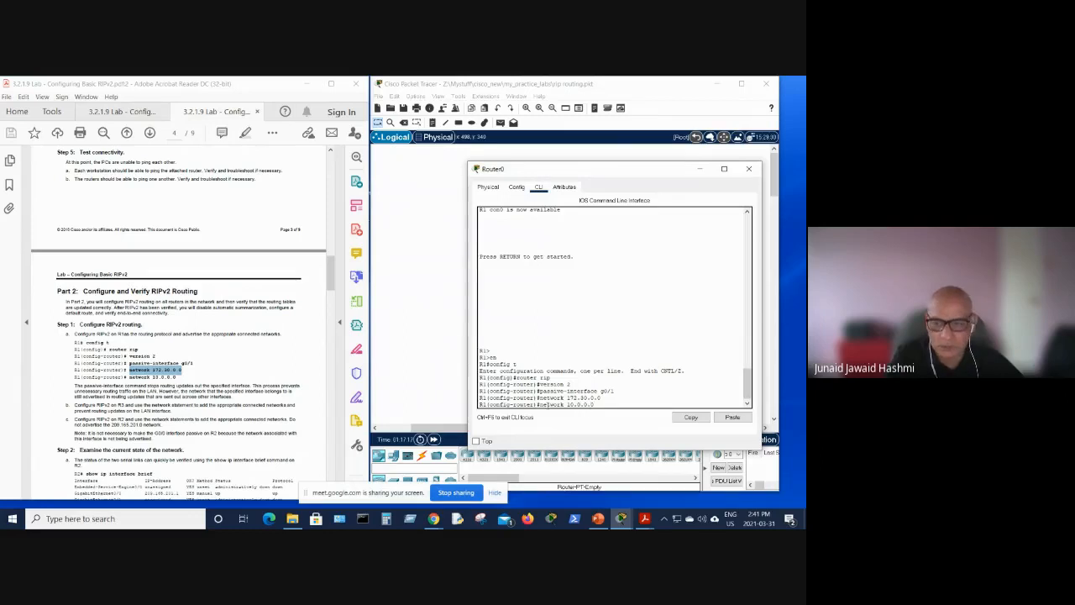
key("Return")
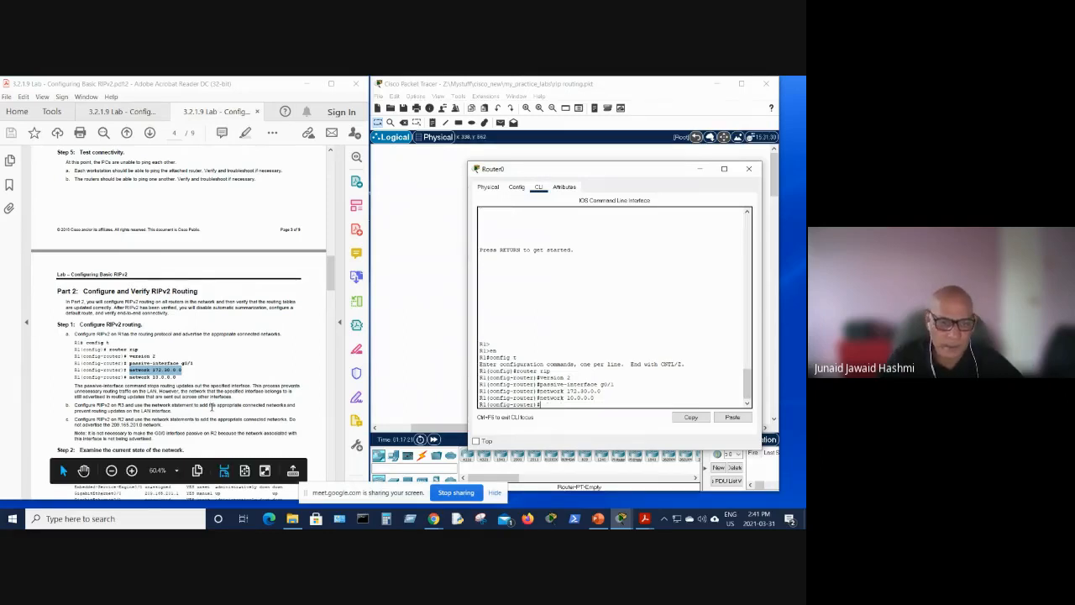
Following Part 2, Step 2 of the lab, leave configuration mode on Router0 and list its interface status with sh ip interface brief.
scroll(212, 406, "down", 2)
scroll(212, 407, "down", 1)
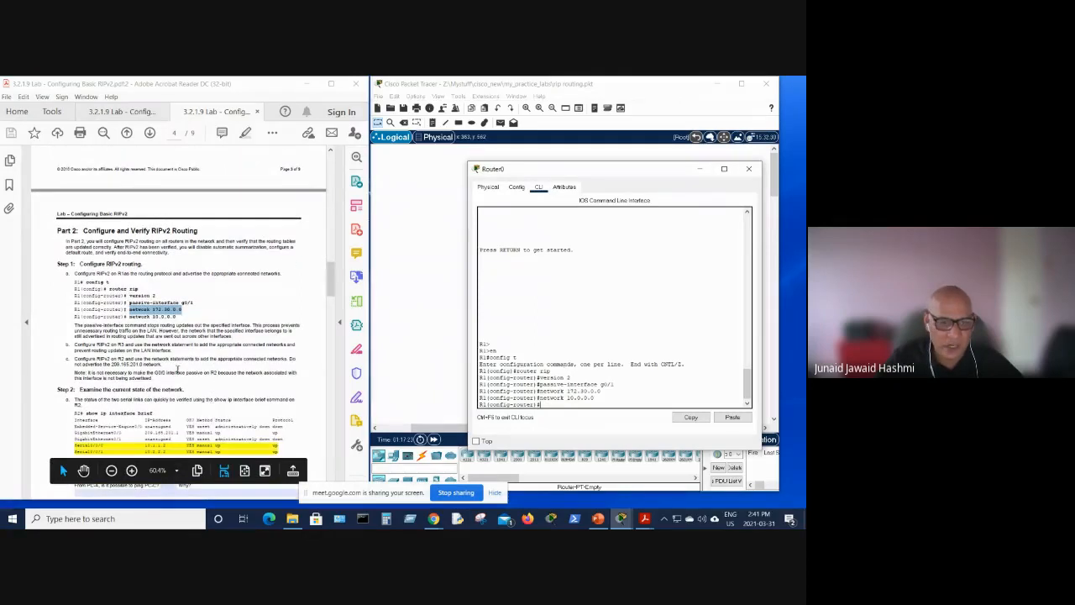
scroll(137, 359, "down", 4)
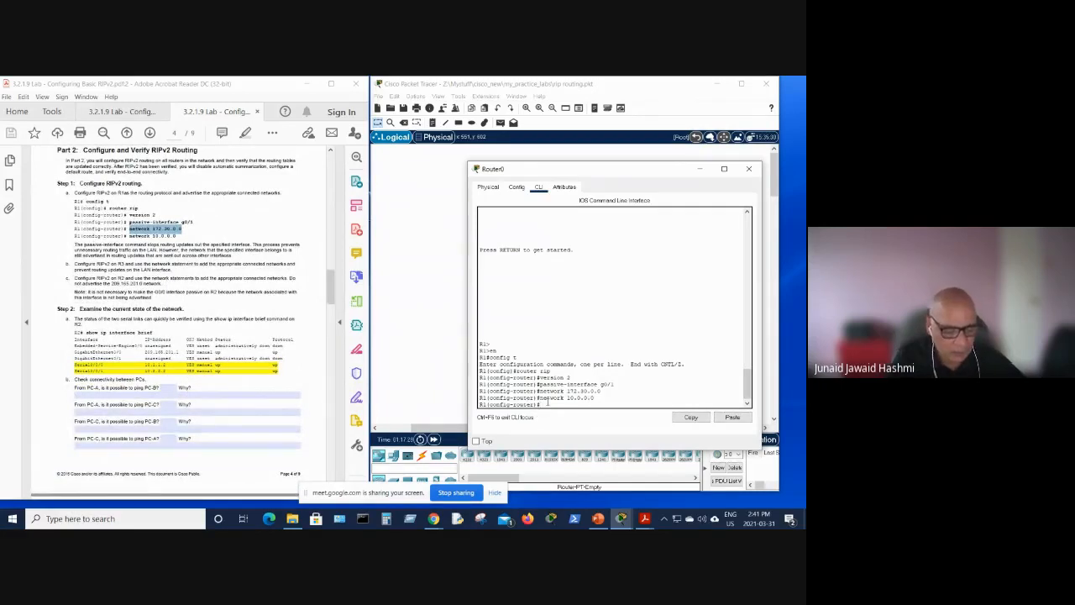
key("ctrl+z")
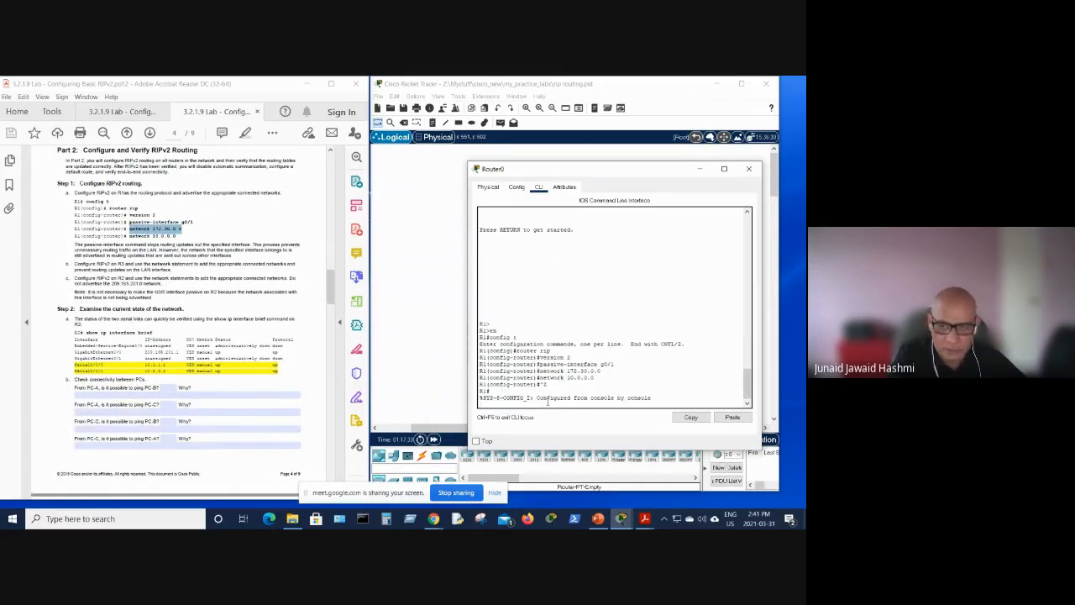
key("Return")
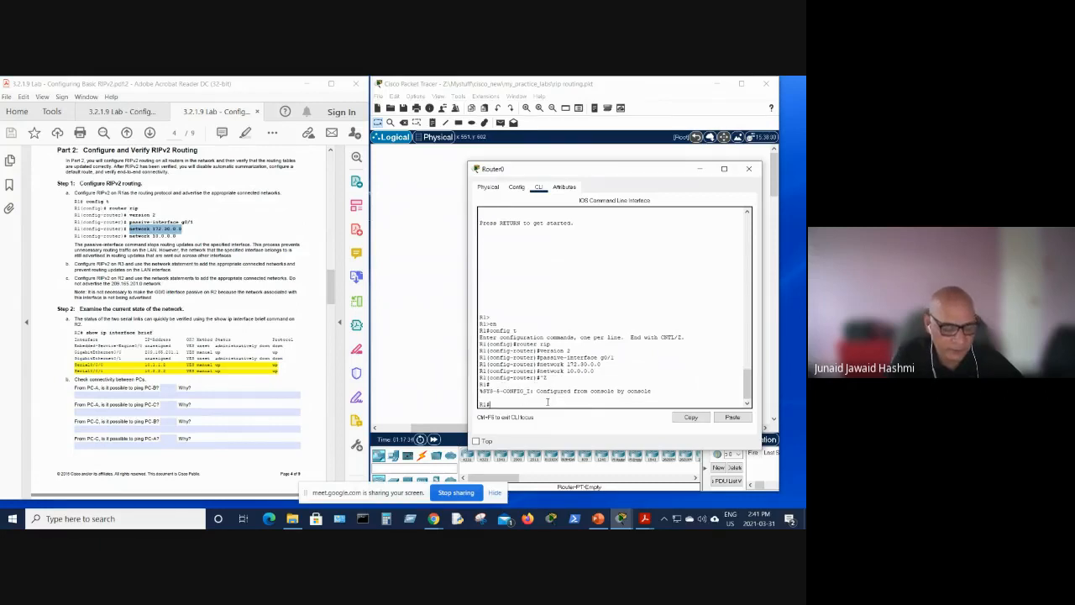
type("sh ip interface b")
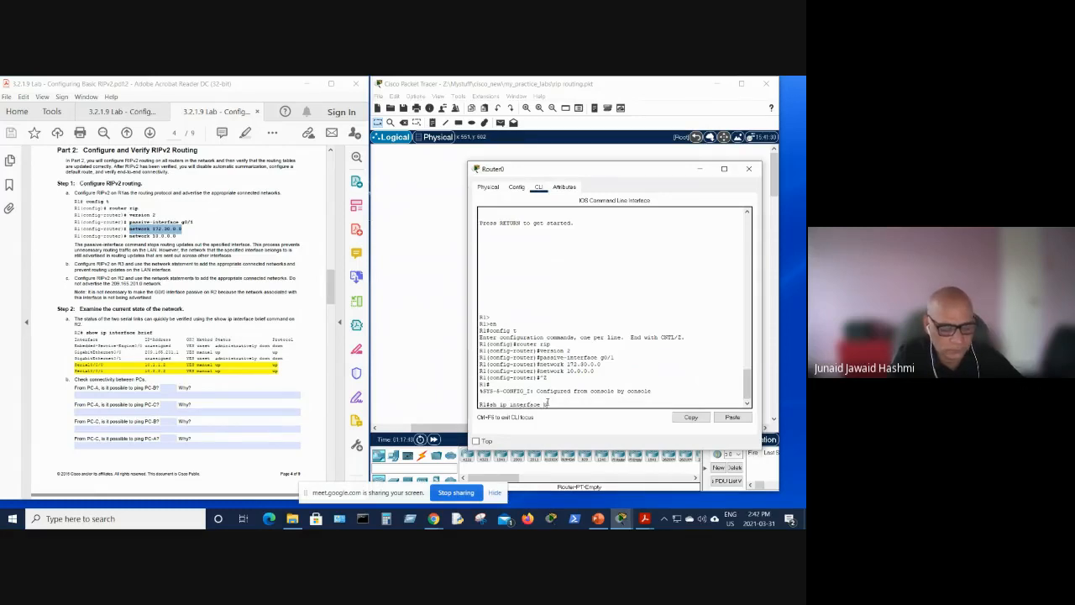
type("rief")
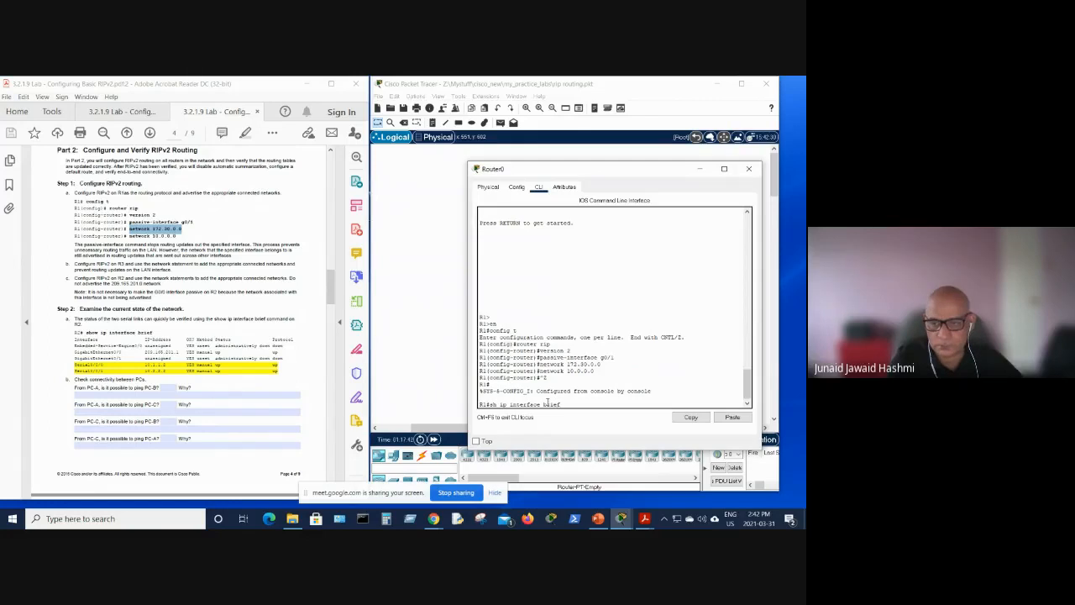
key("Return")
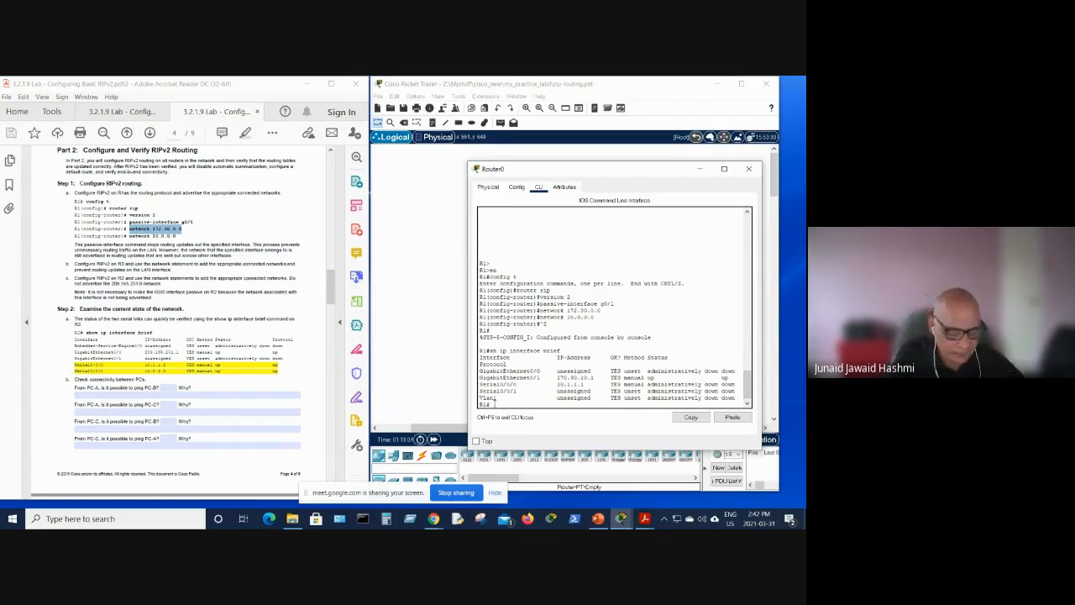
Re-enter global configuration mode on Router0 with config t.
key("Up")
key("Up")
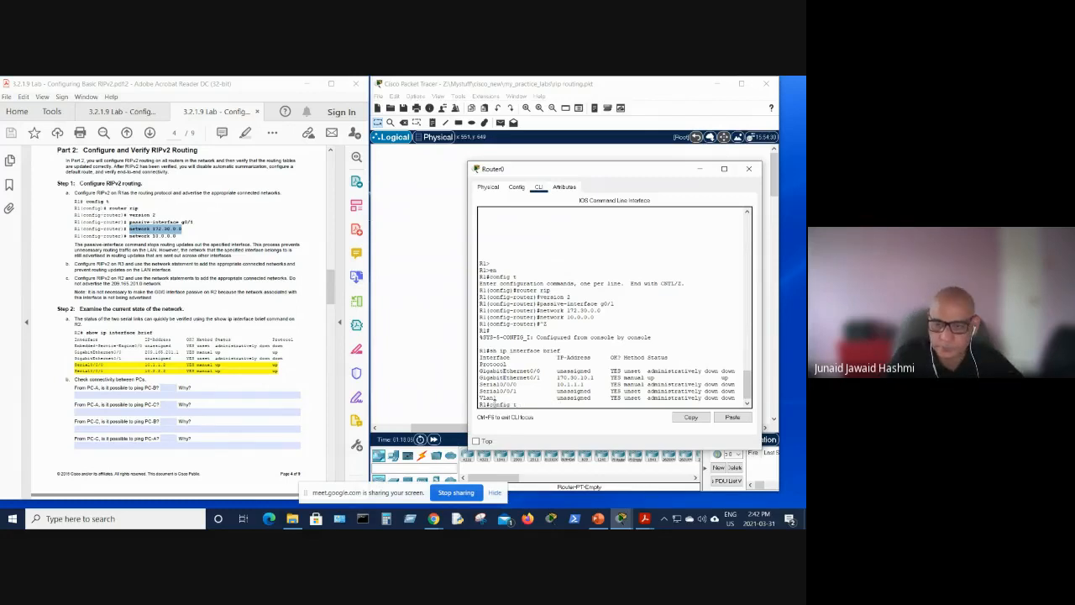
key("Return")
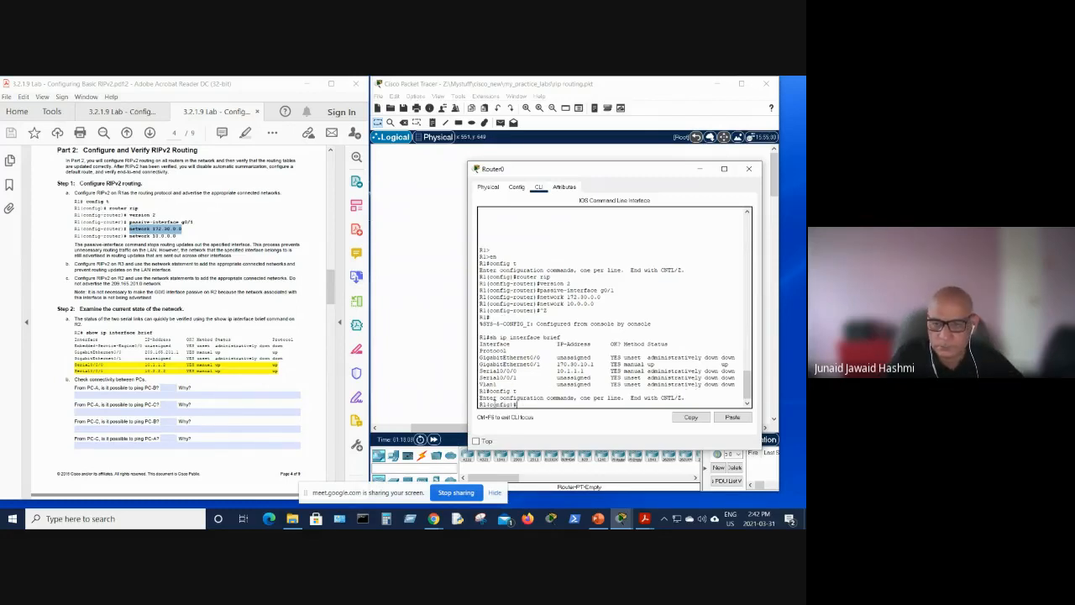
key("Up")
key("Up")
key("Up")
key("Up")
key("Up")
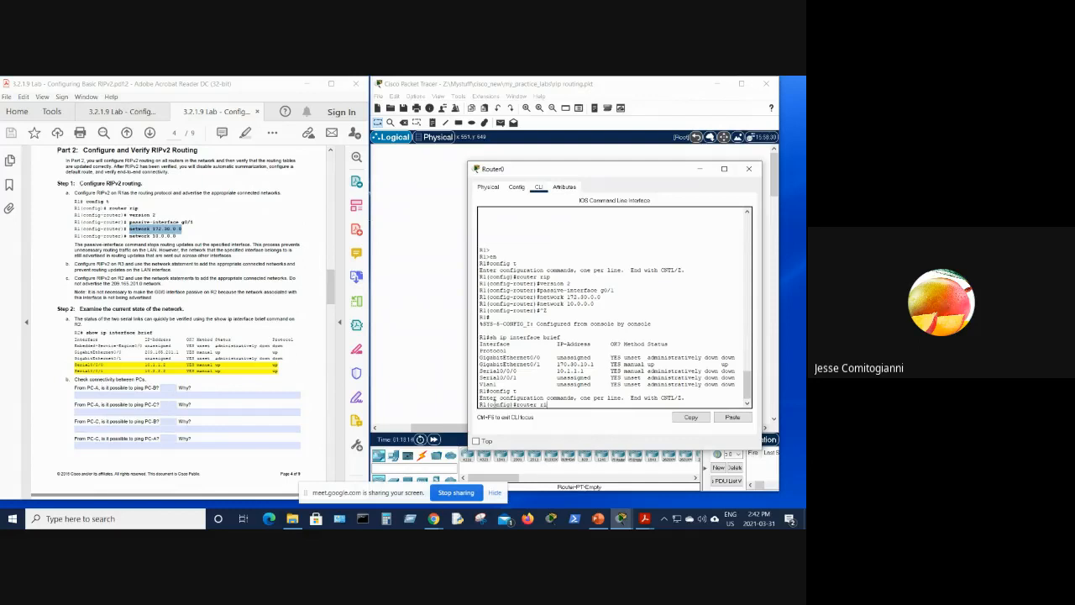
key("BackSpace")
key("BackSpace")
key("BackSpace")
key("BackSpace")
key("BackSpace")
key("BackSpace")
key("BackSpace")
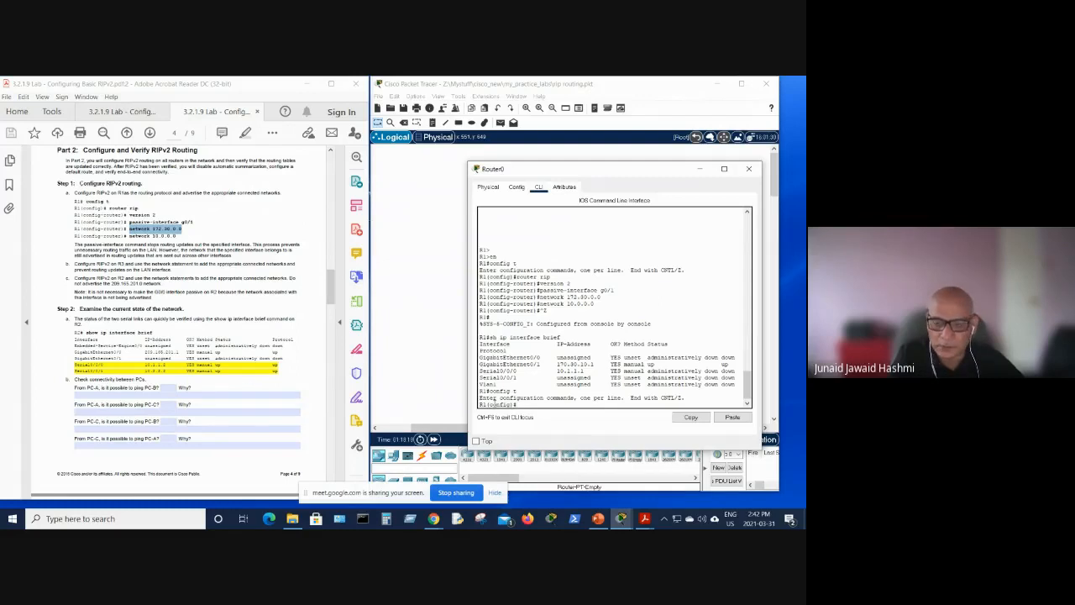
Enable Router0's serial interface by entering int s0/0/0 and issuing no shut.
type("t")
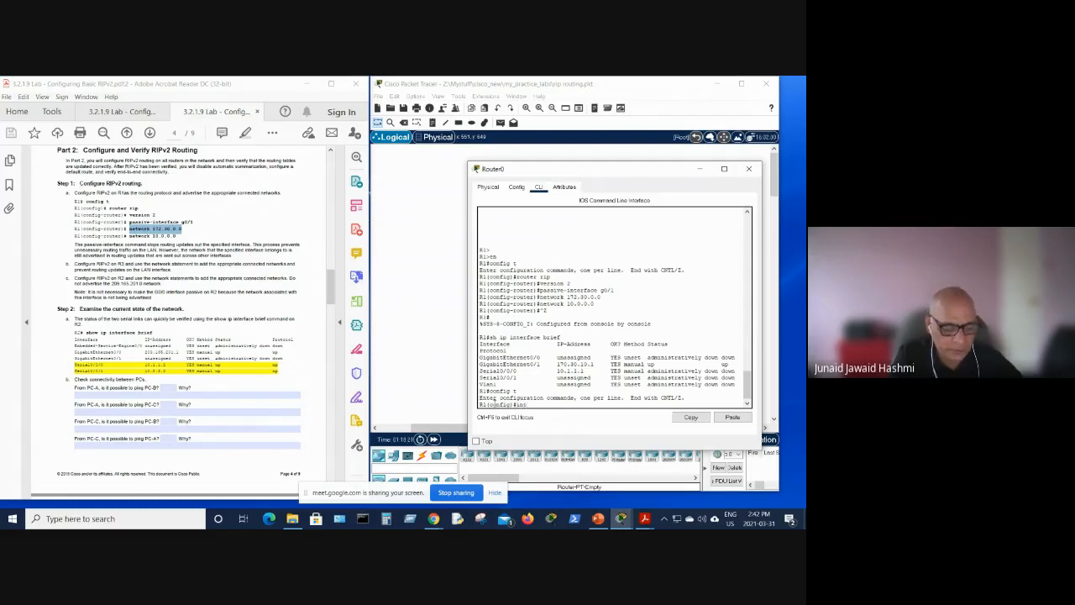
type(" s0/0/0")
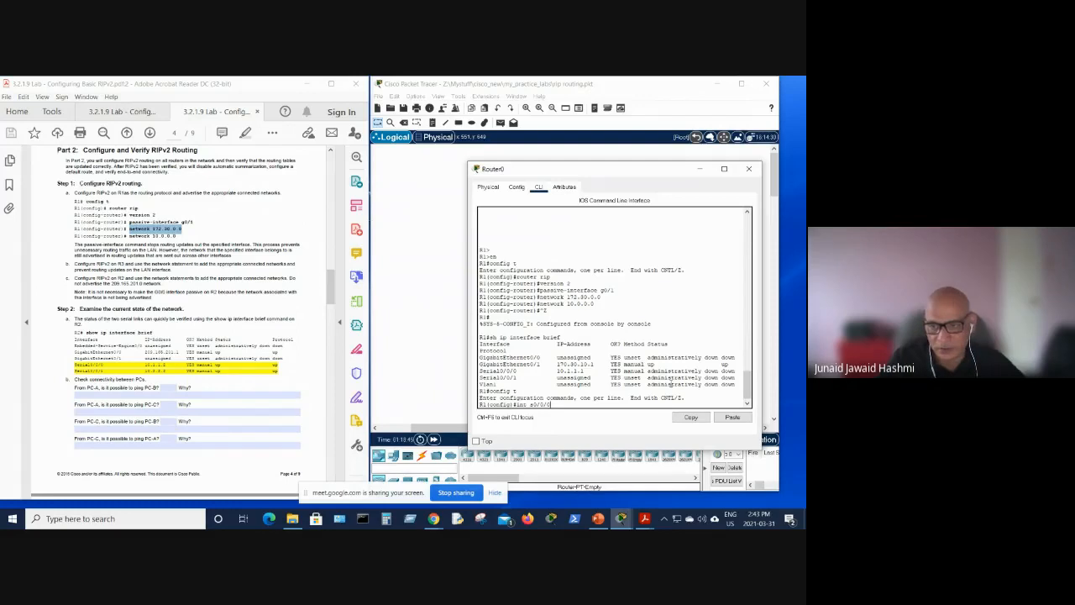
key("Return")
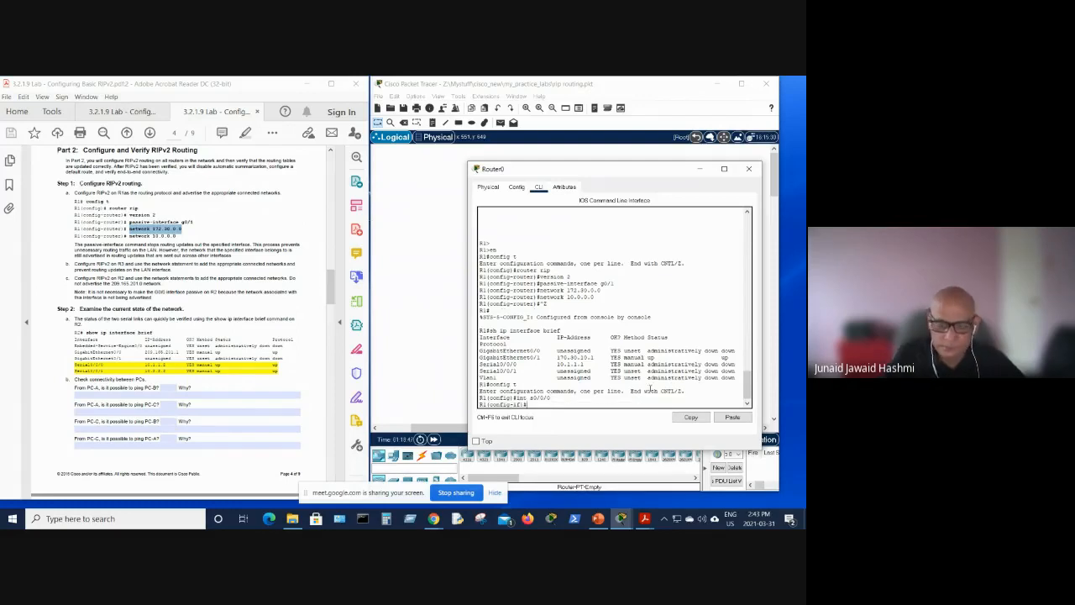
type("no shu")
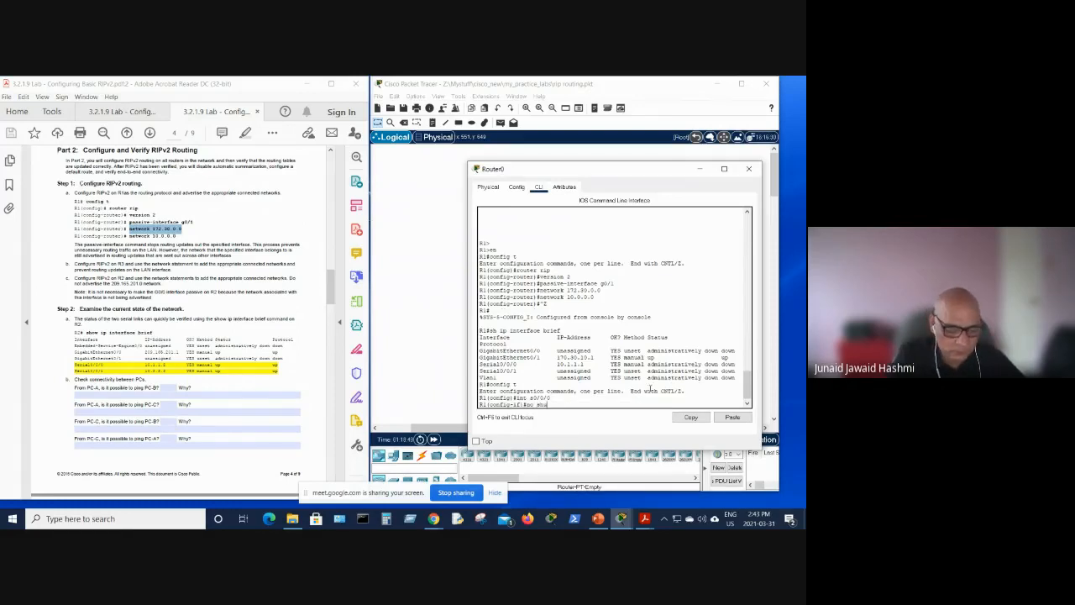
type("t")
key("Return")
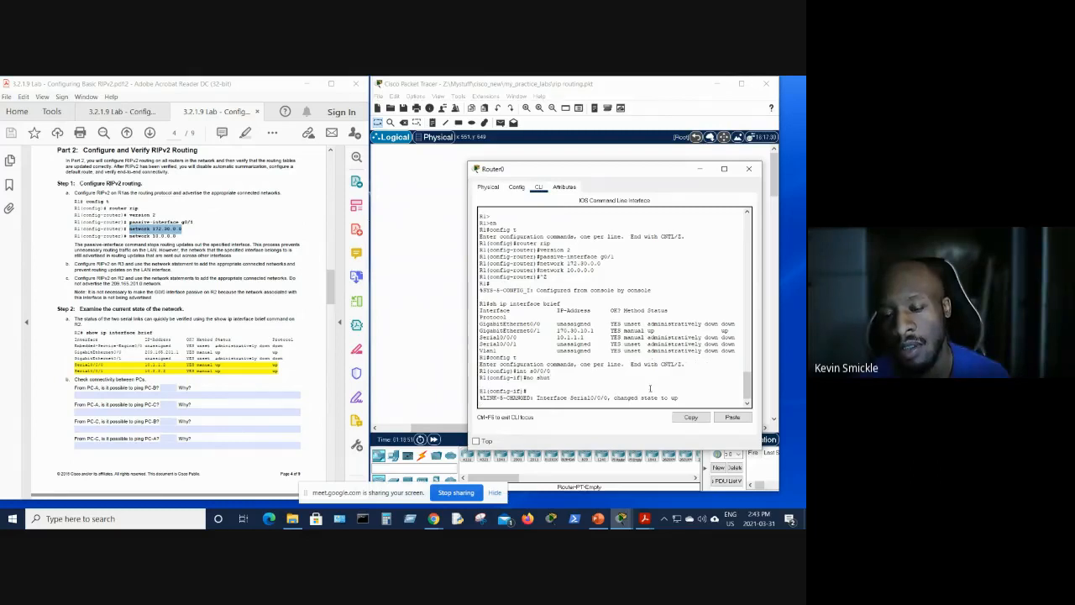
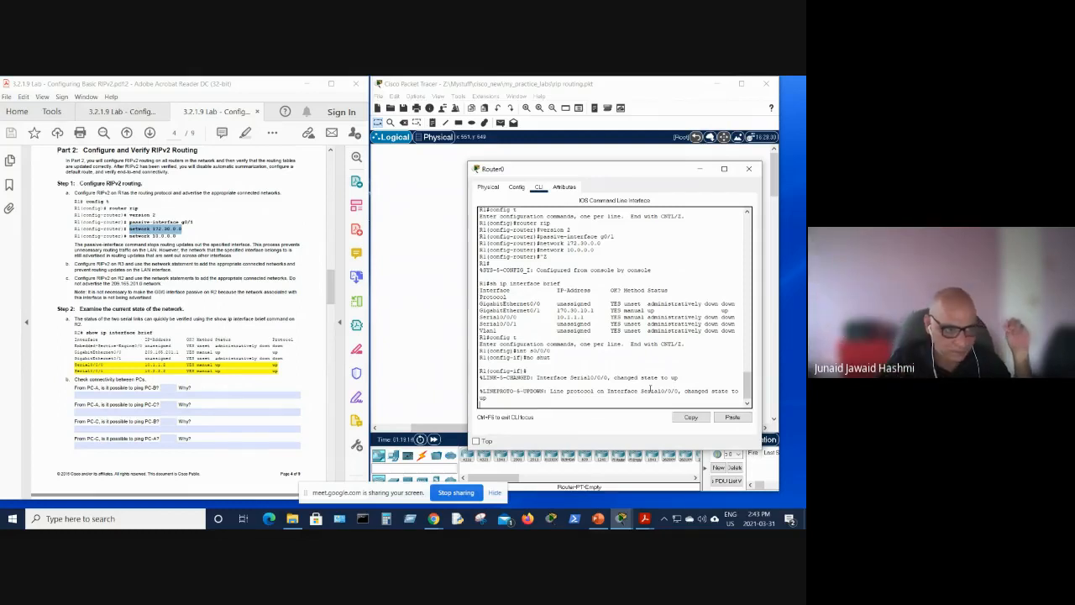
key("Return")
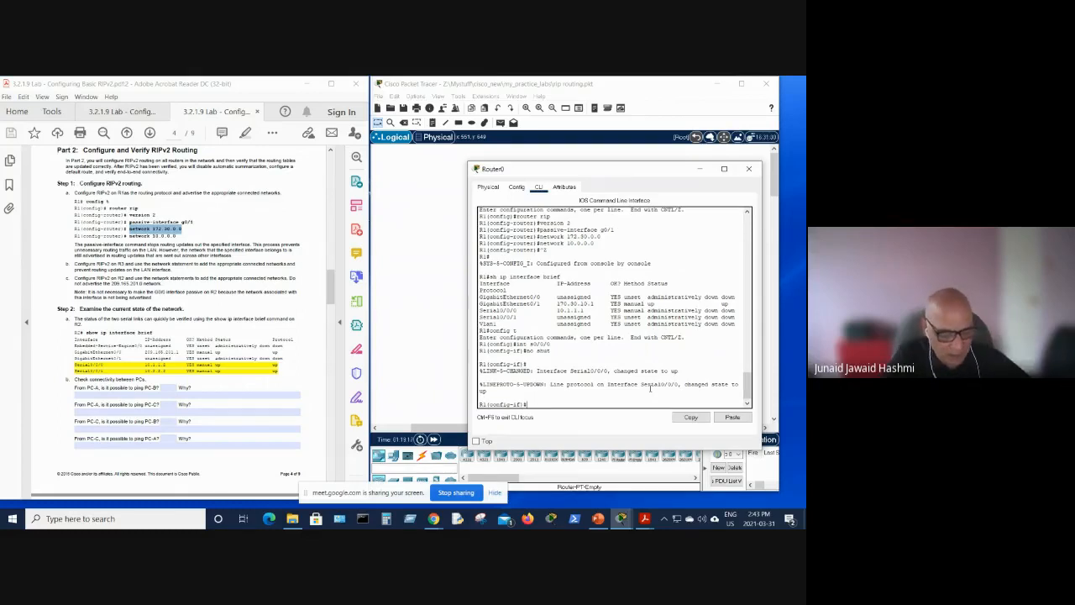
Leave configuration mode and recheck interface status with sh ip interface brief, examining the Serial0/0/0 and GigabitEthernet0/1 entries.
type("exi")
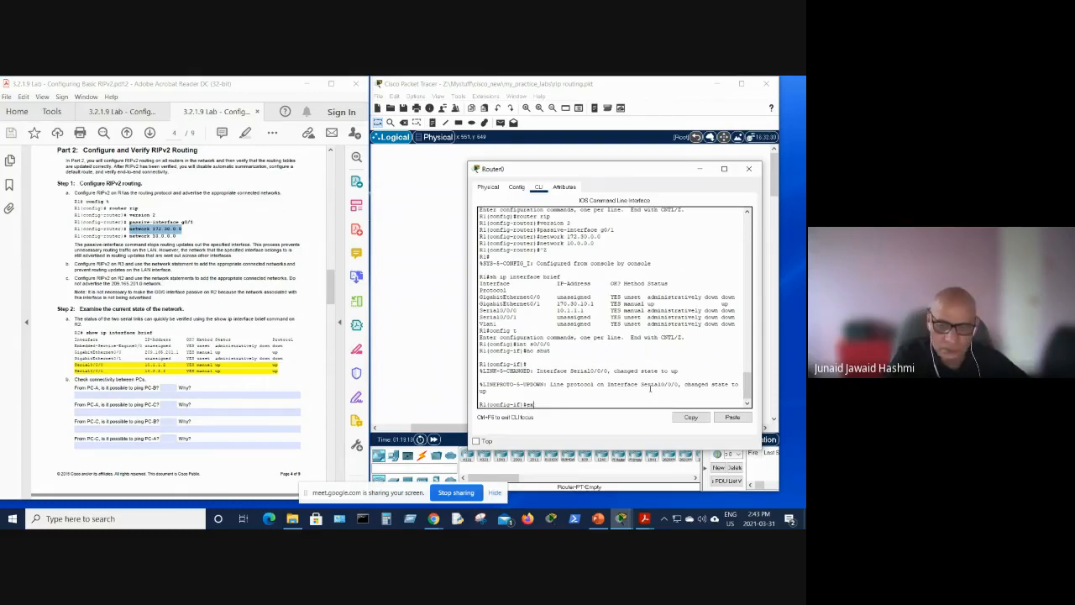
key("BackSpace")
key("BackSpace")
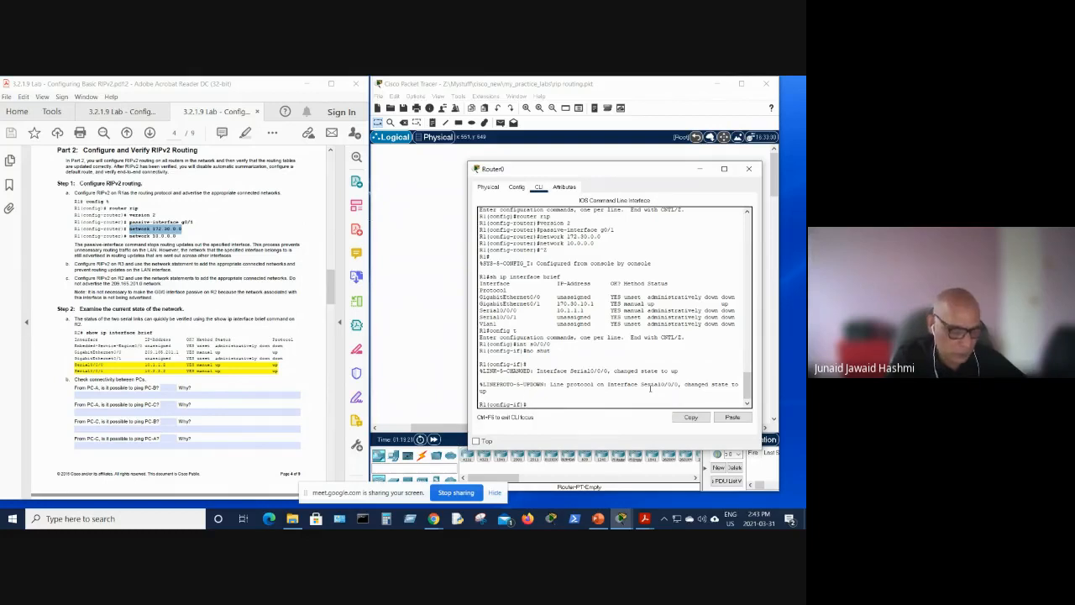
key("ctrl+z")
key("Return")
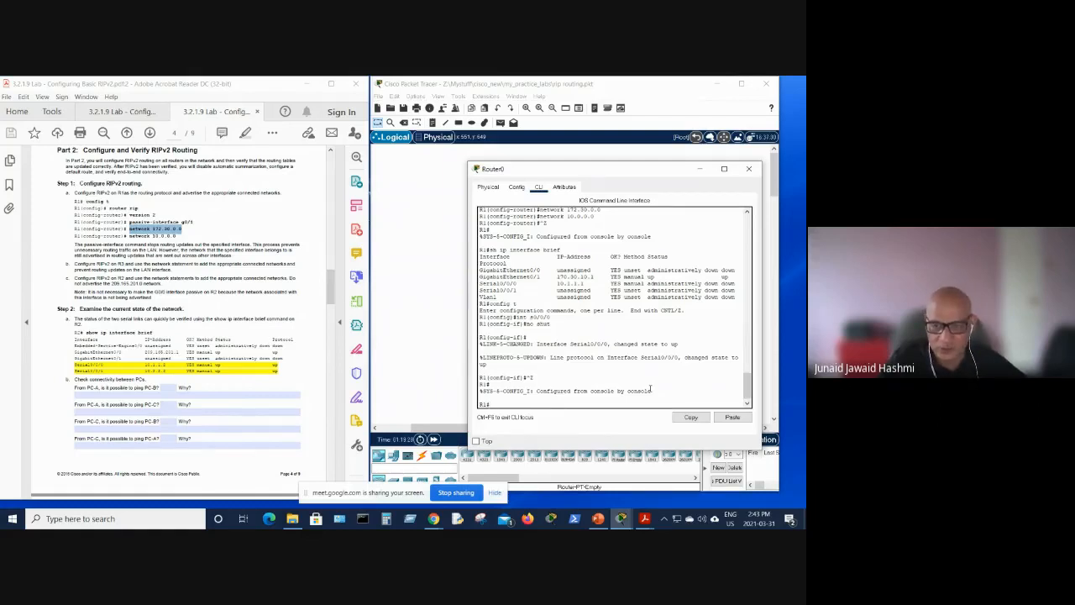
type("sh ip interface brief")
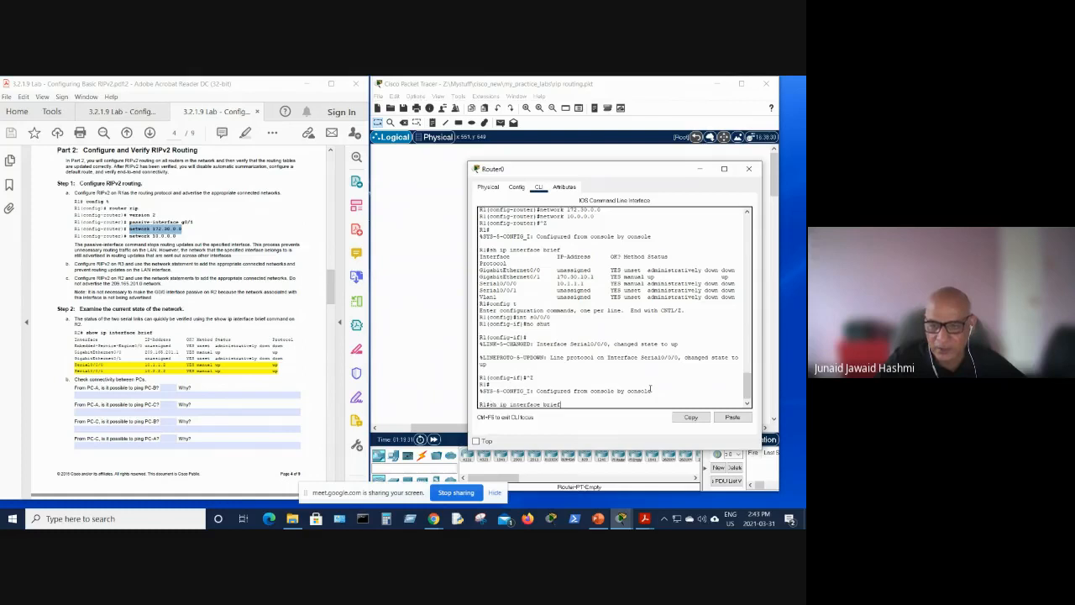
key("Return")
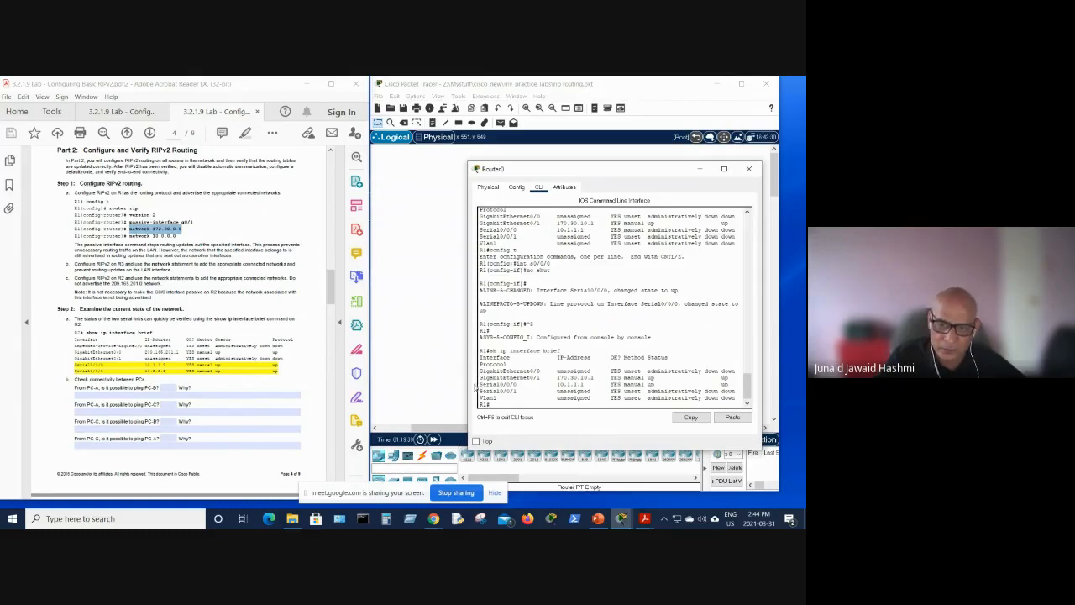
left_click_drag(477, 384, 664, 385)
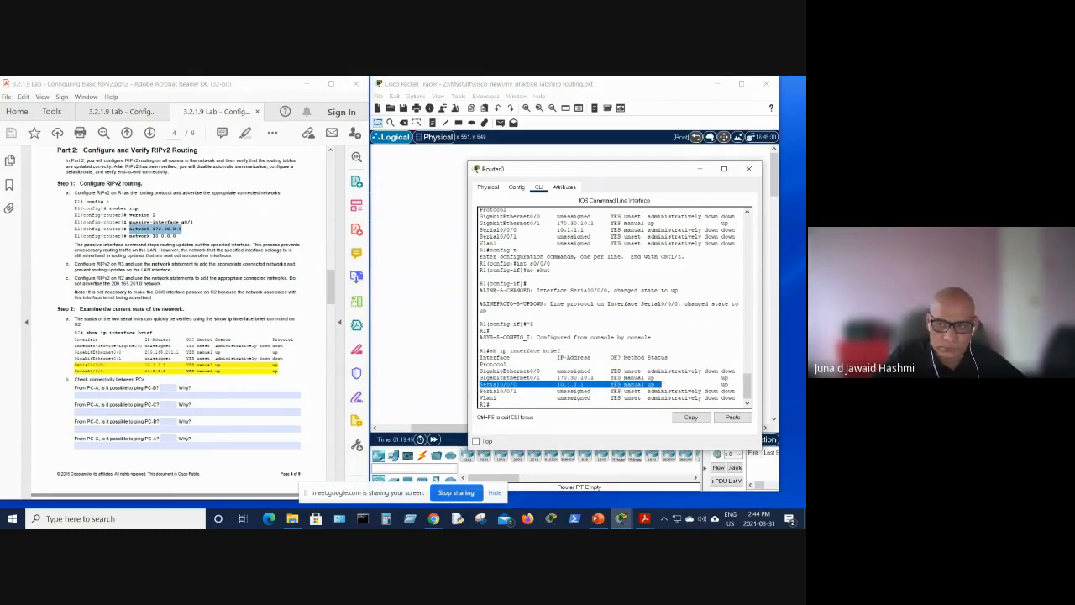
left_click_drag(611, 377, 664, 378)
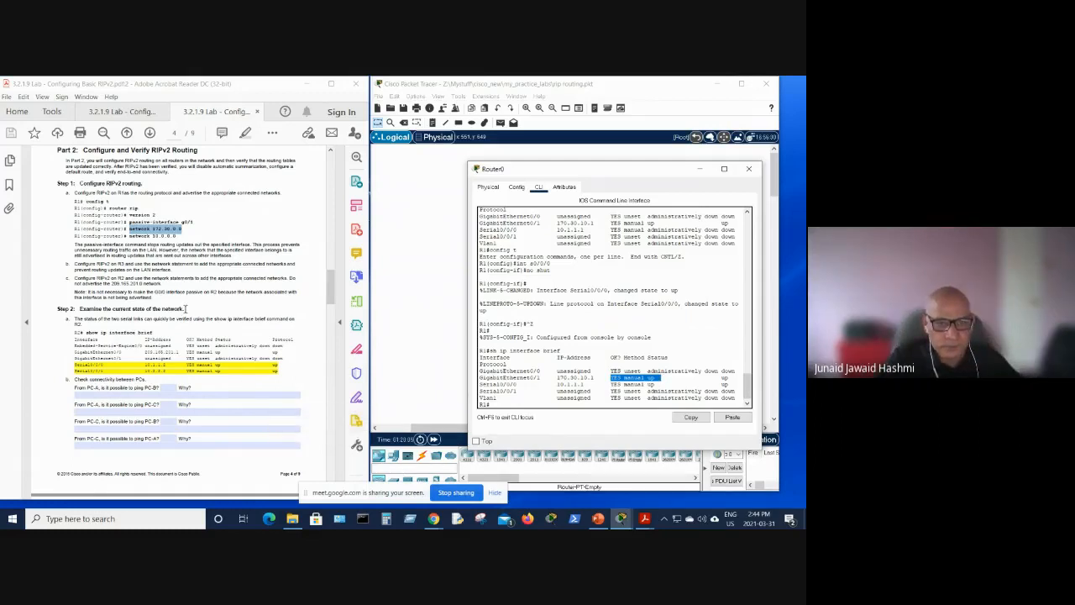
Following Part 2, Step 2c of the lab, run sh ip protocols on Router0 and examine the networks RIP is routing for.
scroll(143, 348, "down", 4)
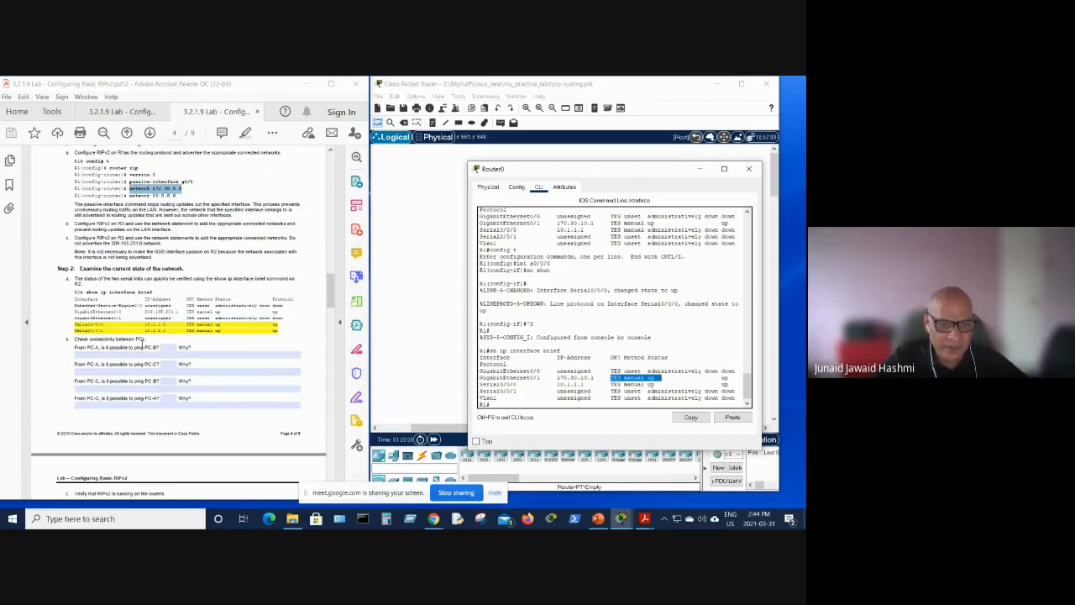
scroll(143, 348, "down", 2)
scroll(143, 344, "down", 2)
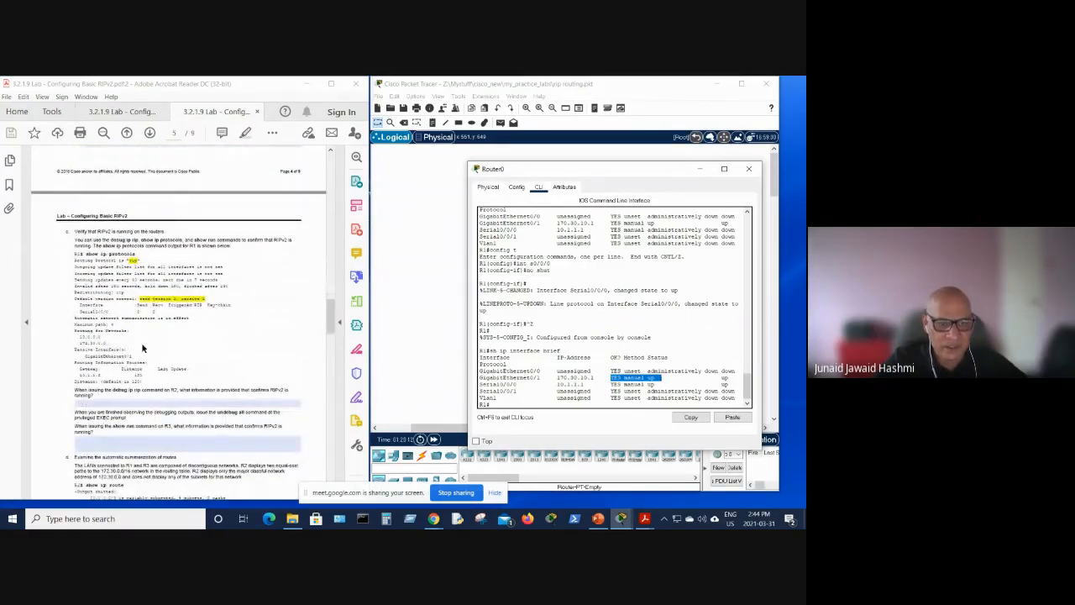
left_click(505, 405)
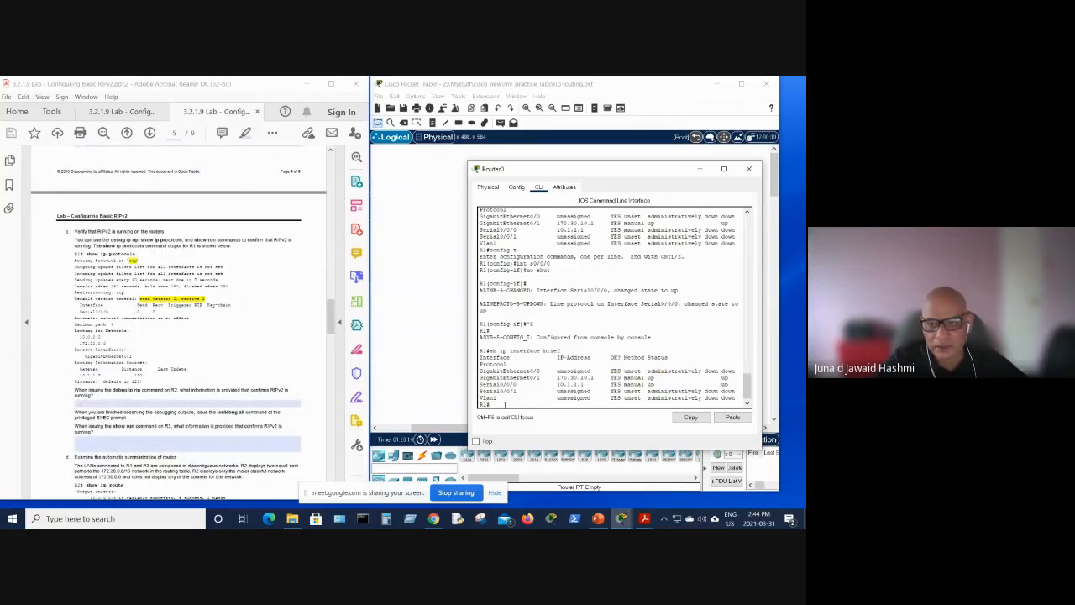
type("sh ip")
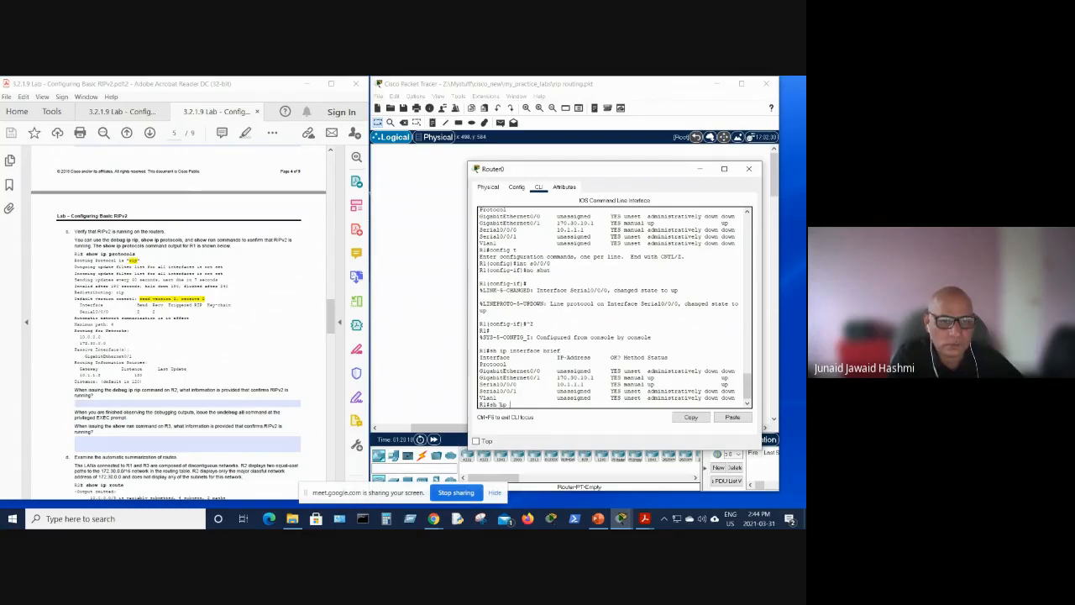
type(" pro")
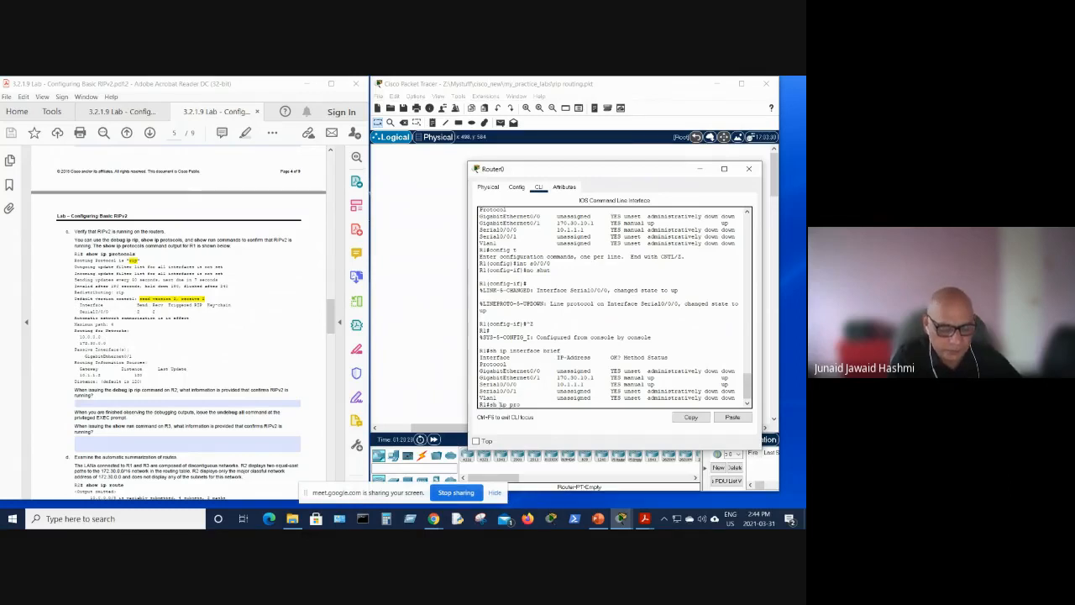
type("tocols")
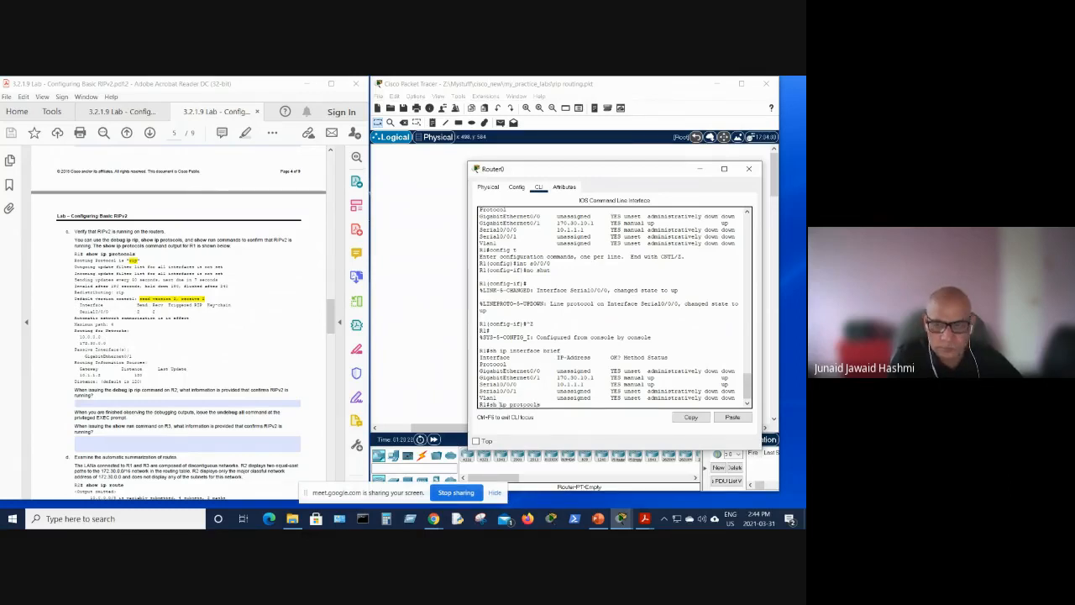
key("Return")
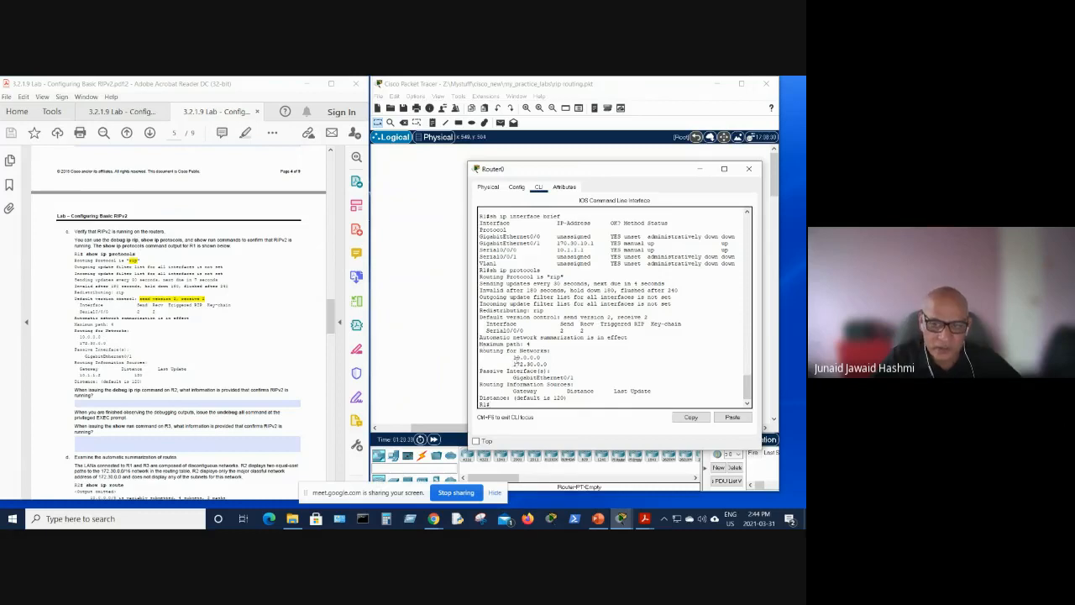
left_click_drag(513, 357, 554, 363)
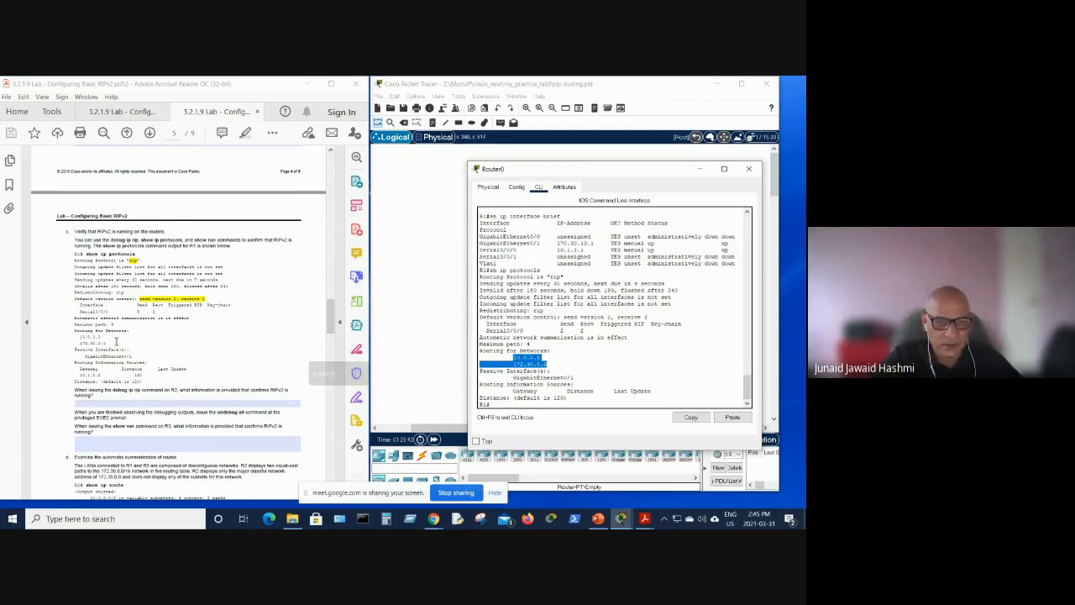
Following Part 2, Step 2d of the lab, display Router0's routing table with sh ip route.
scroll(116, 340, "down", 2)
scroll(116, 341, "down", 4)
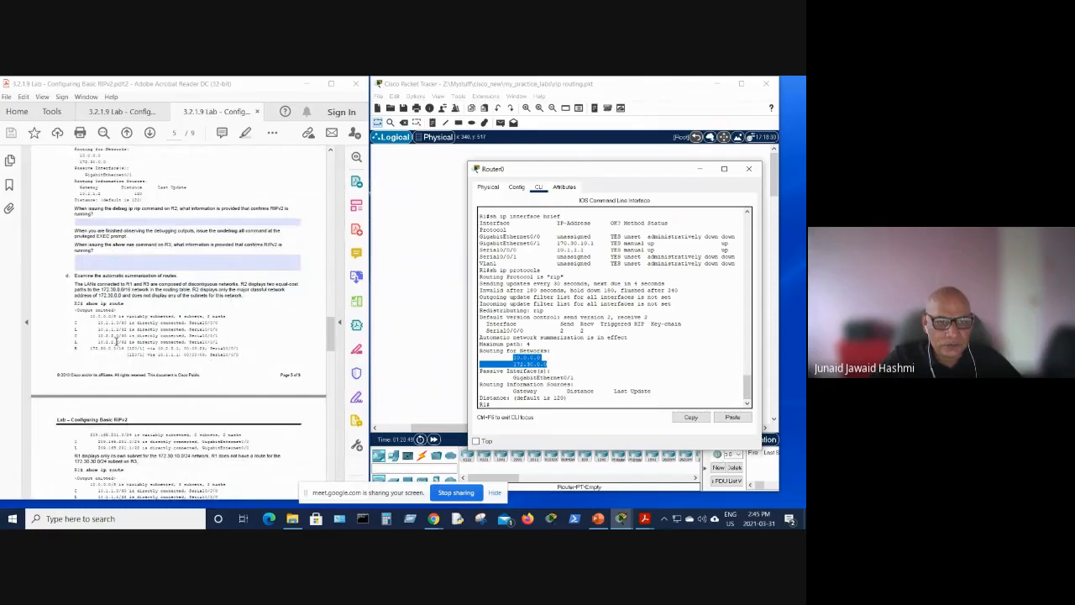
scroll(117, 343, "down", 1)
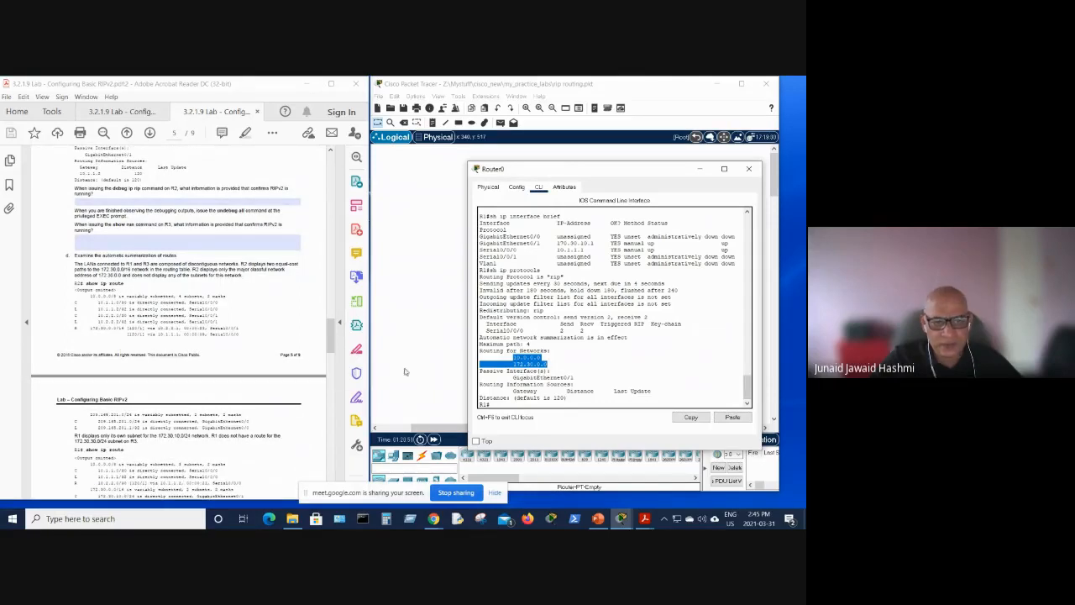
left_click(494, 406)
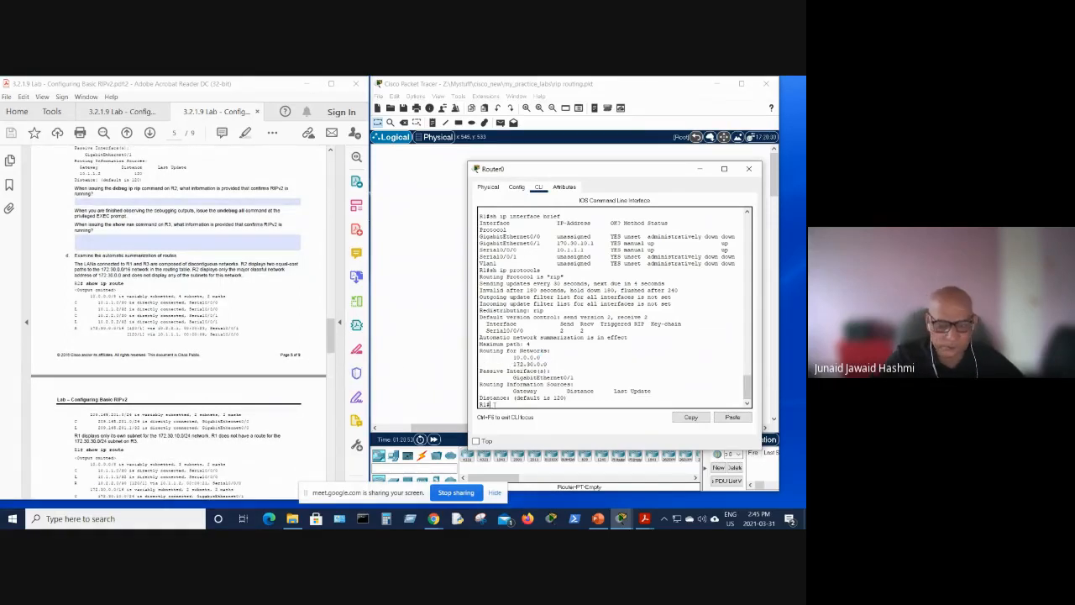
type("sh ip")
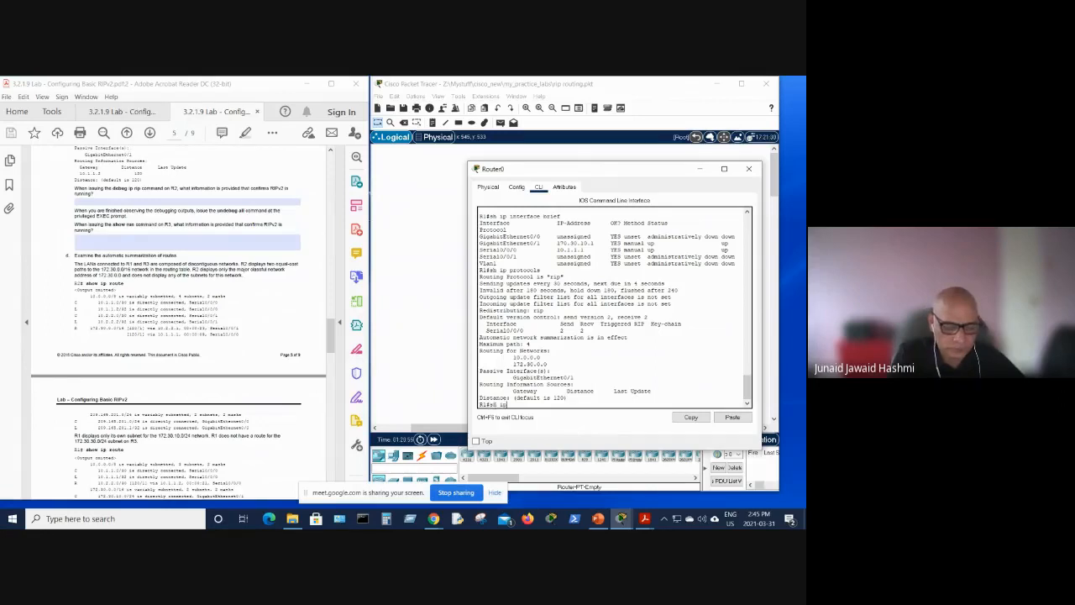
type(" route")
key("Return")
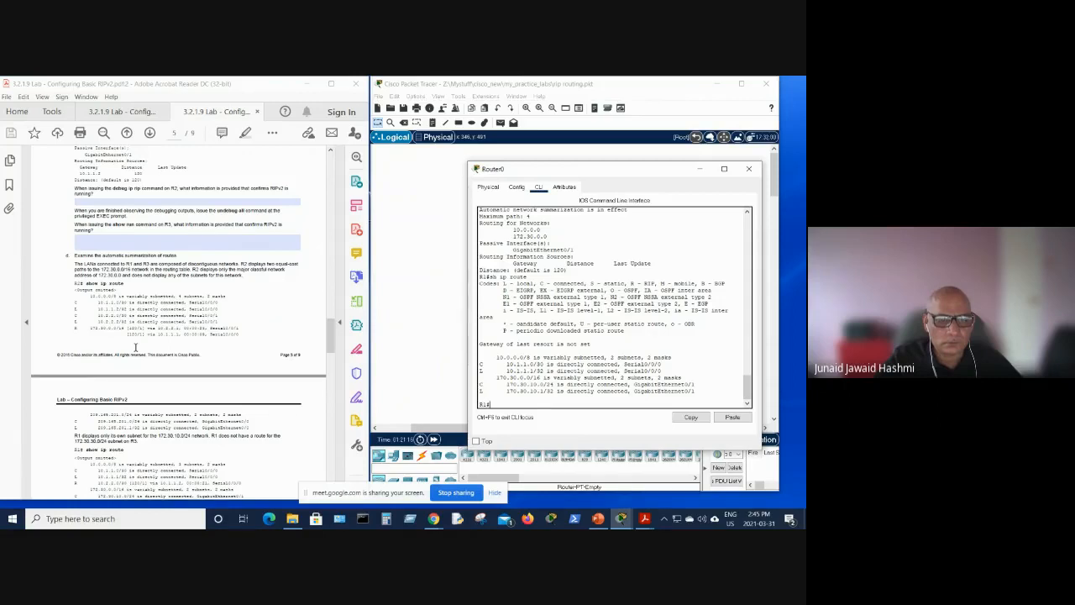
Review the lab's RIPv2 configuration, summarization, default route and verification steps, returning to the automatic summarization section in Step 2d.
scroll(135, 347, "up", 2)
scroll(134, 347, "up", 4)
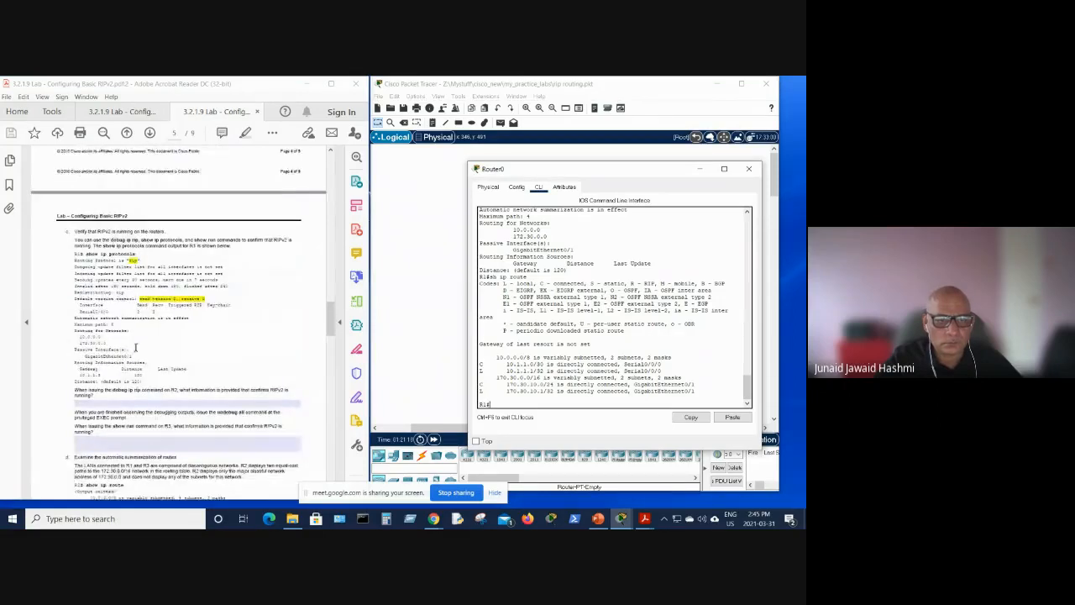
scroll(135, 347, "up", 3)
scroll(135, 347, "up", 2)
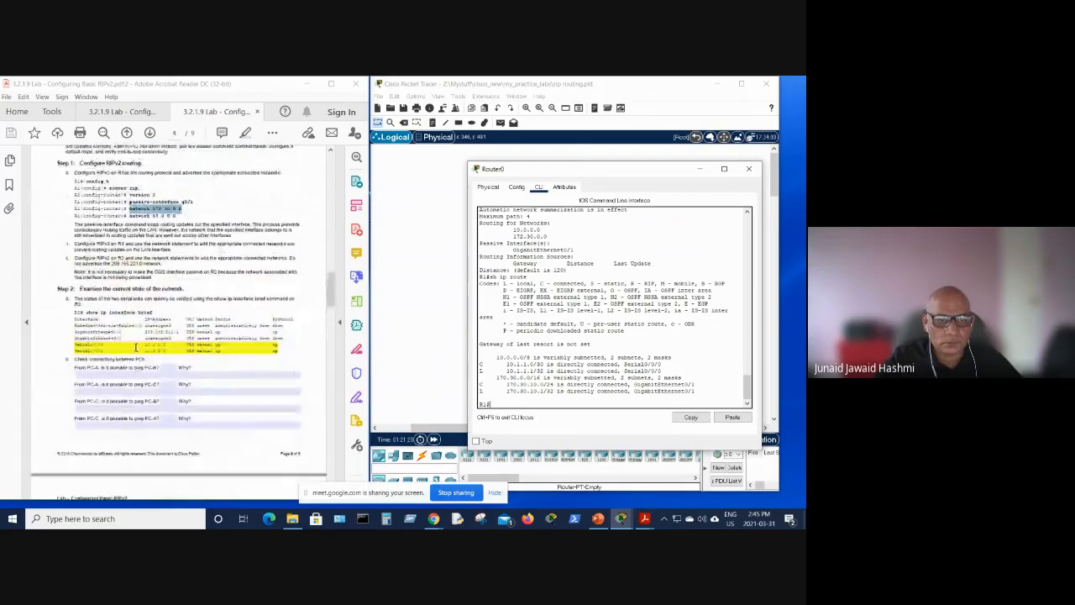
scroll(134, 347, "down", 7)
scroll(134, 347, "down", 7)
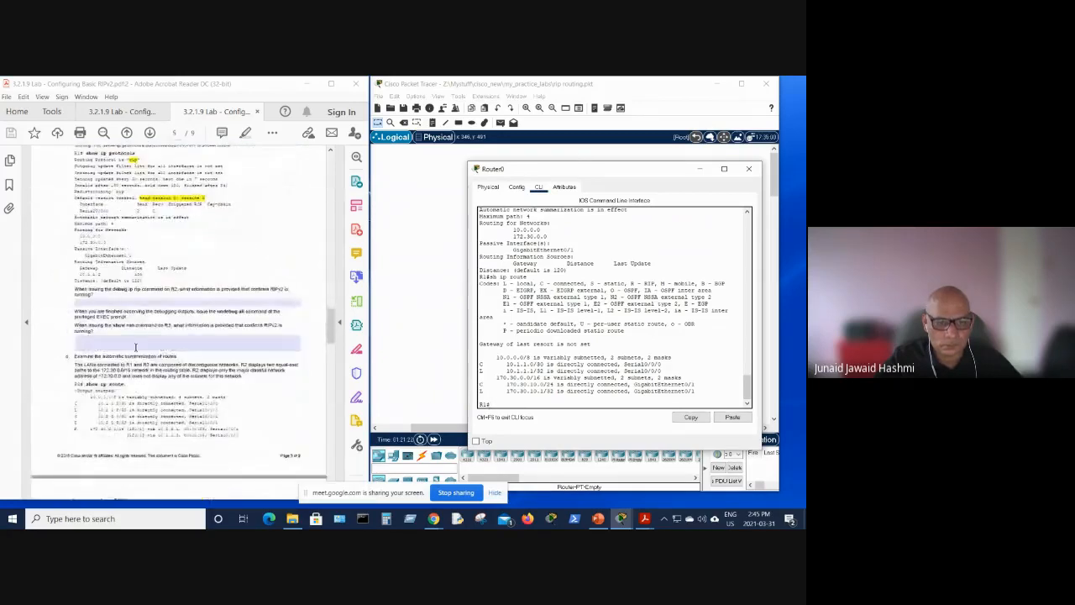
scroll(134, 347, "down", 4)
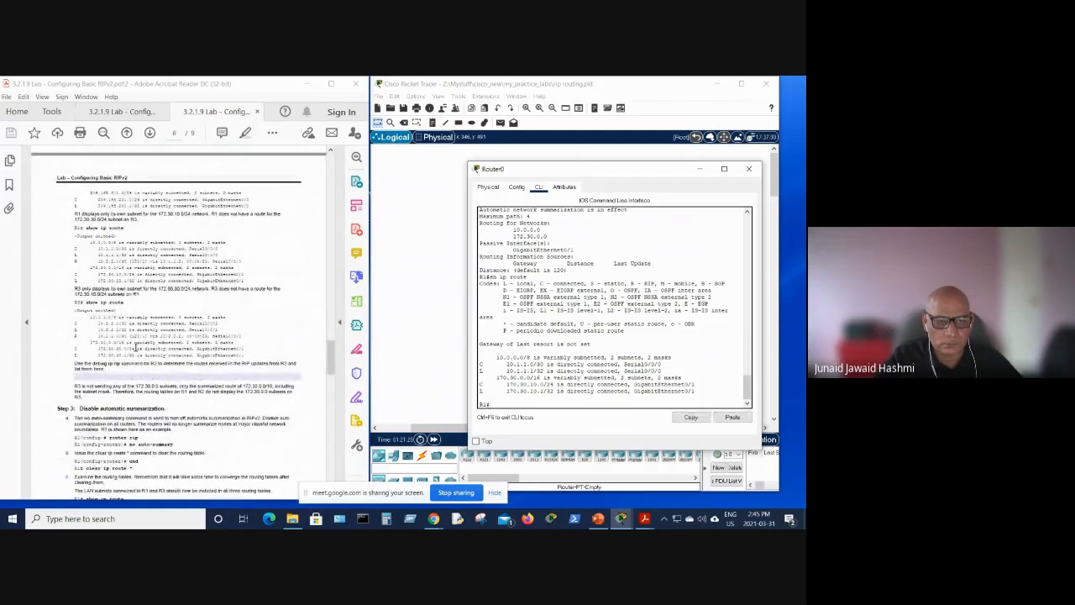
scroll(134, 348, "down", 2)
scroll(134, 348, "down", 1)
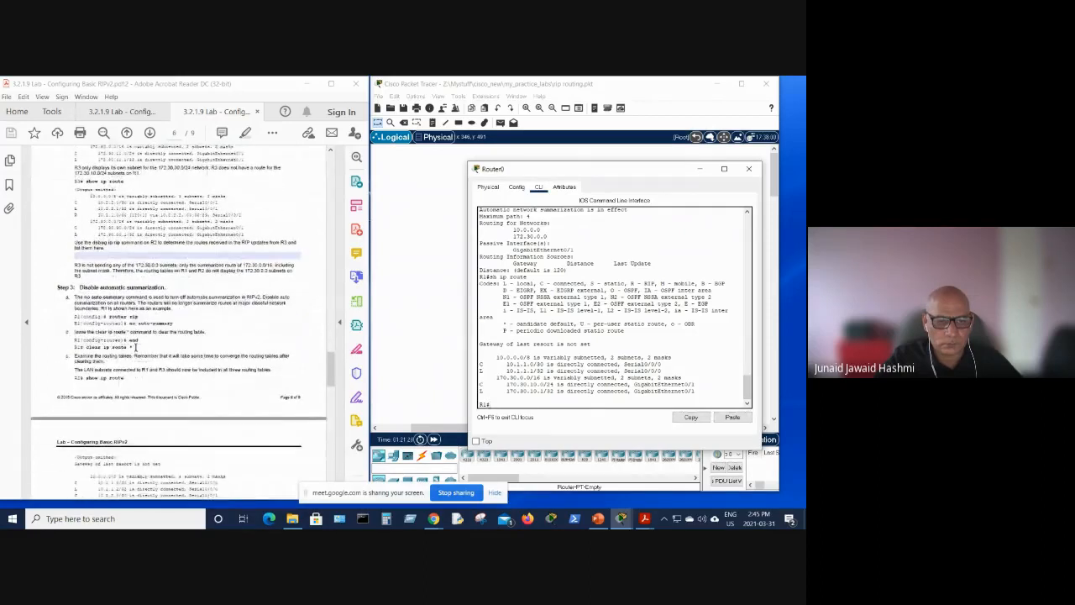
scroll(134, 347, "down", 10)
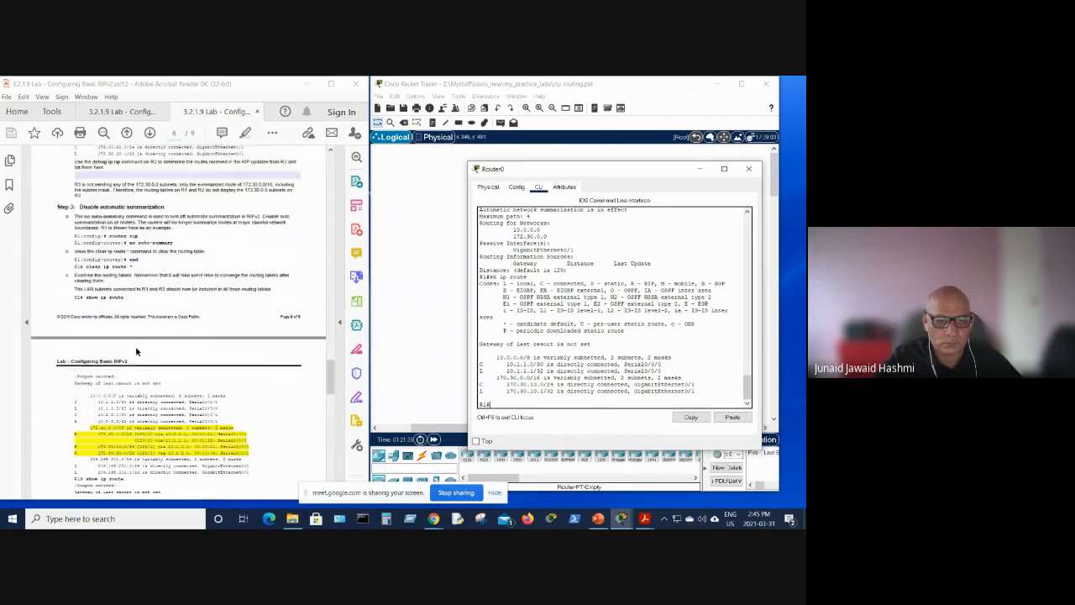
scroll(135, 348, "down", 10)
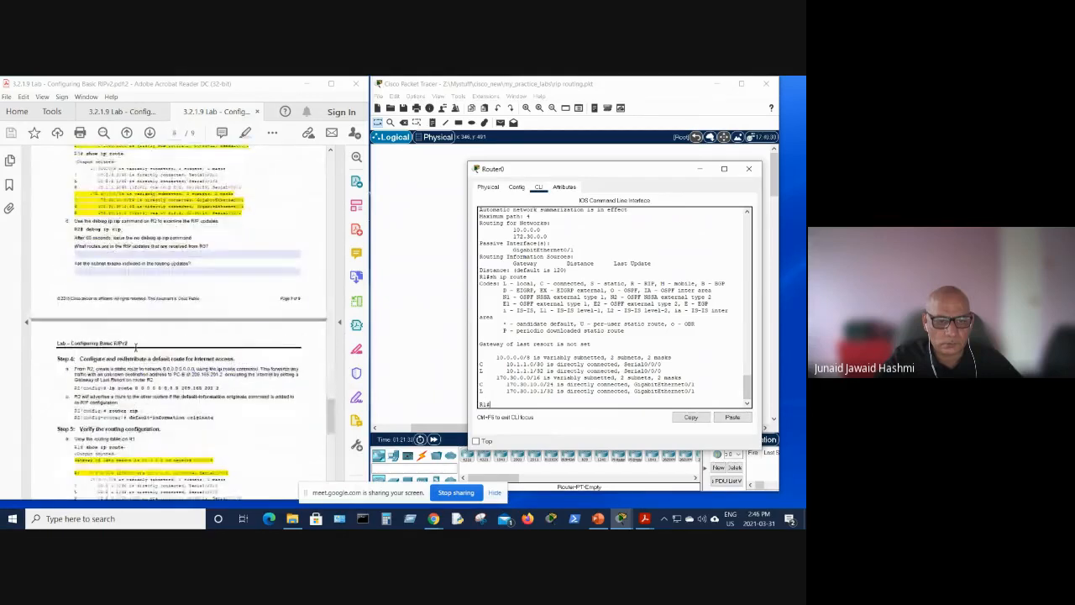
scroll(135, 347, "up", 15)
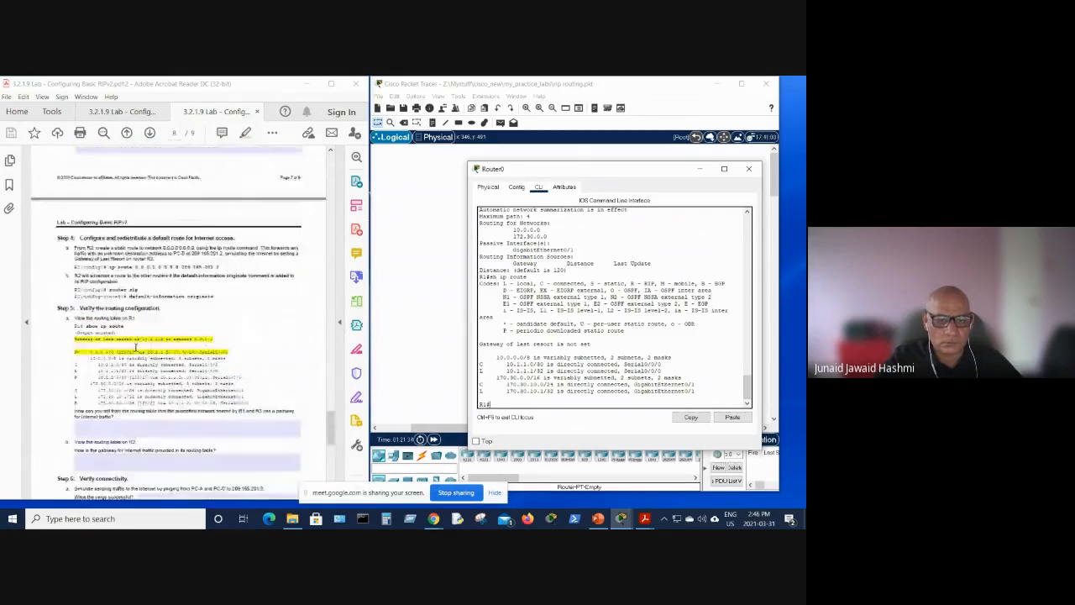
scroll(134, 347, "up", 8)
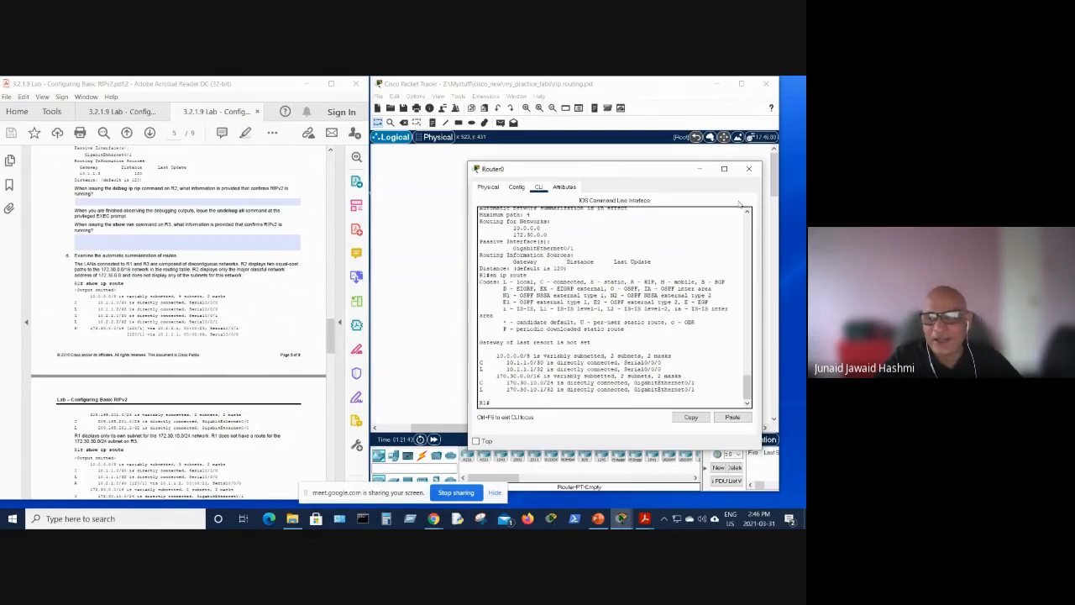
Put Router0's window away and review the lab instructions from RIPv2 verification to the routing tables after disabling automatic summarization.
left_click(702, 171)
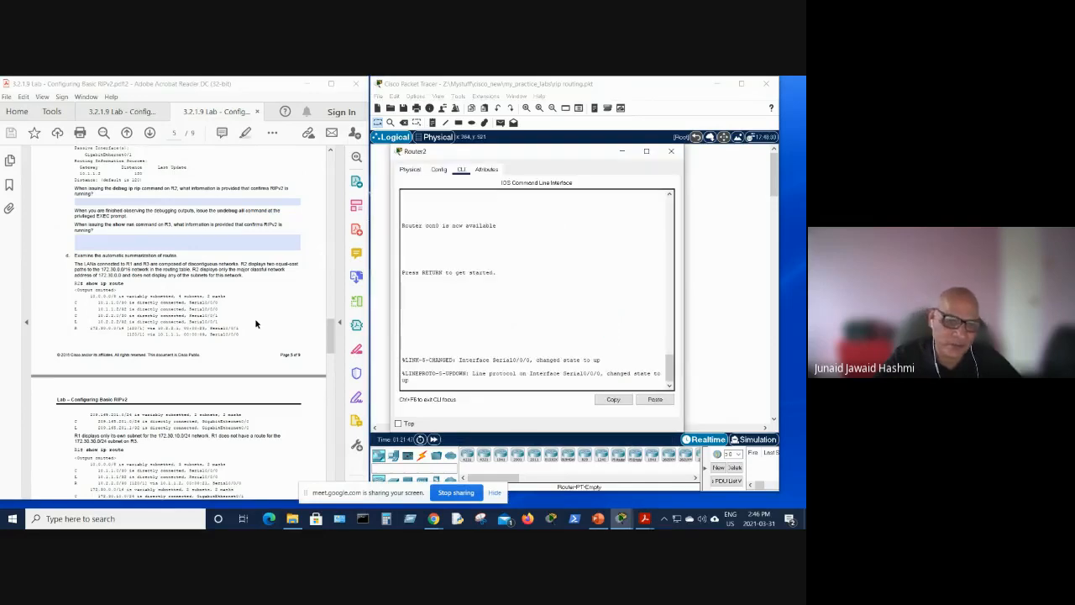
scroll(212, 315, "up", 6)
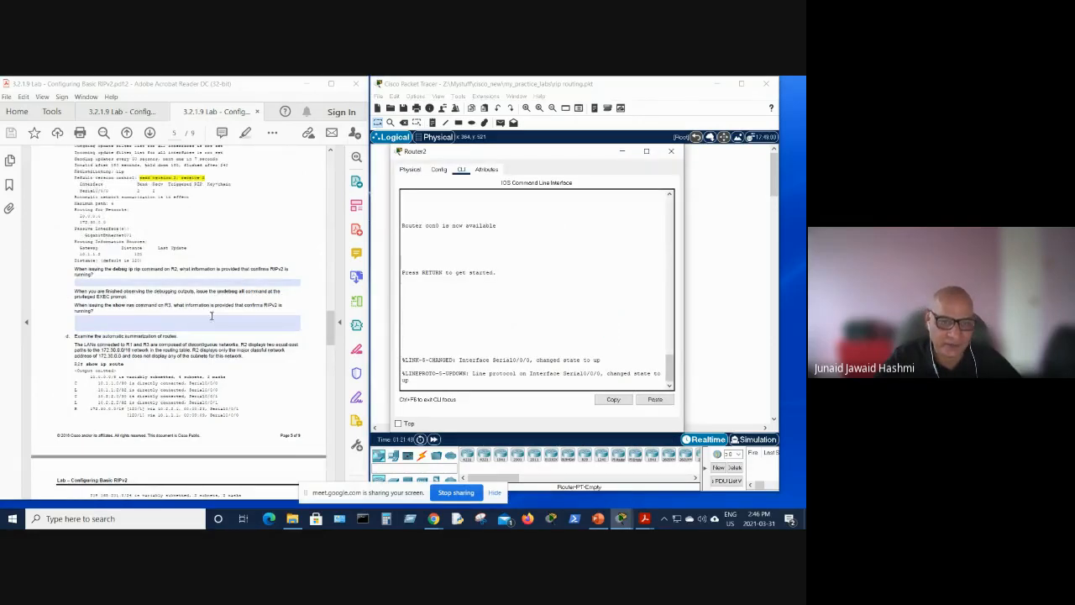
scroll(213, 315, "down", 6)
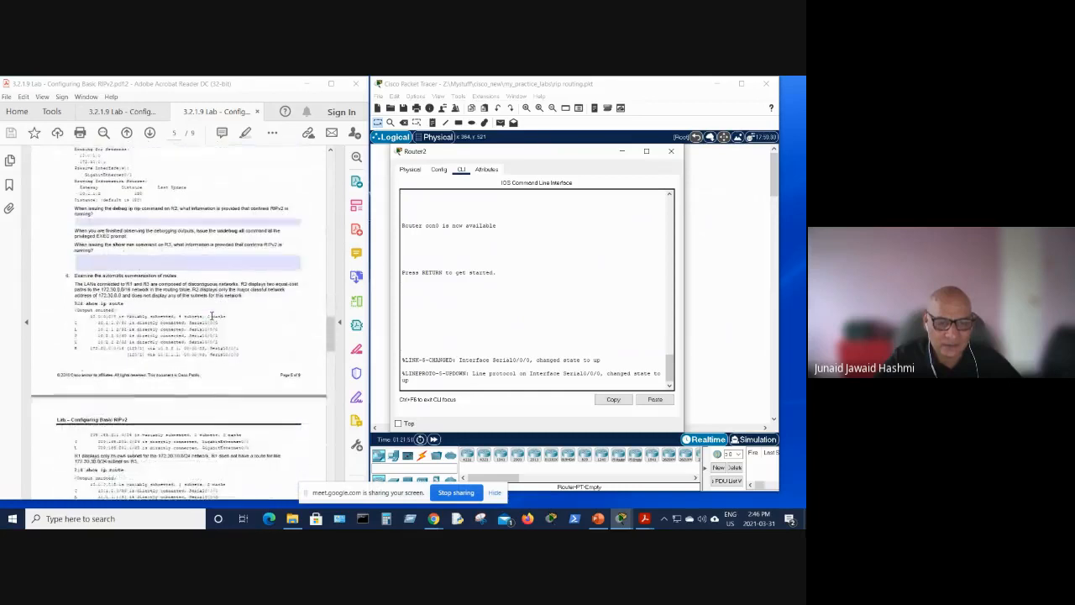
scroll(213, 315, "down", 9)
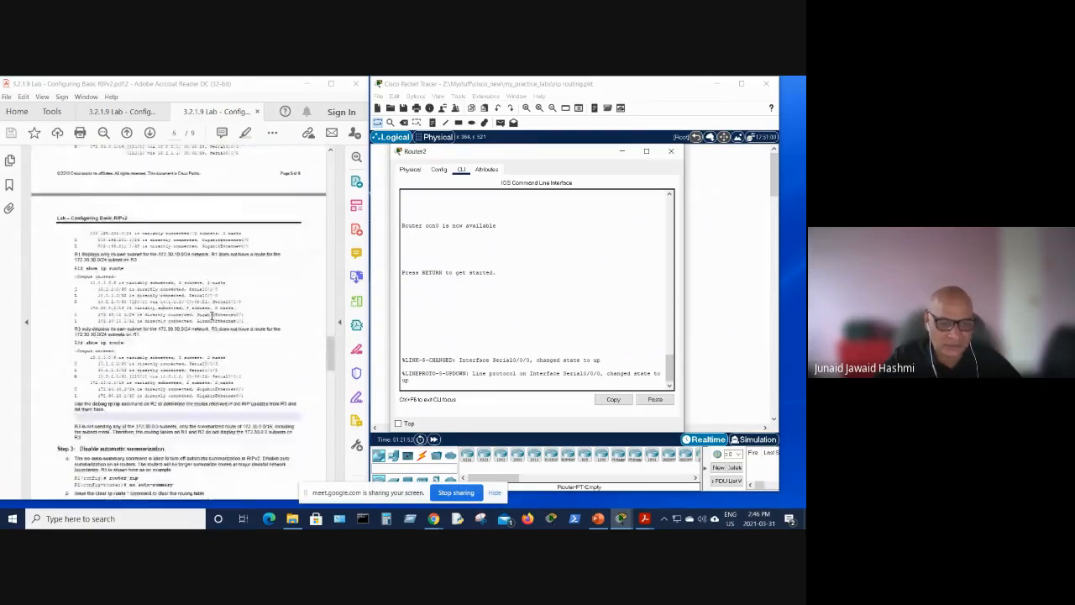
scroll(212, 316, "down", 2)
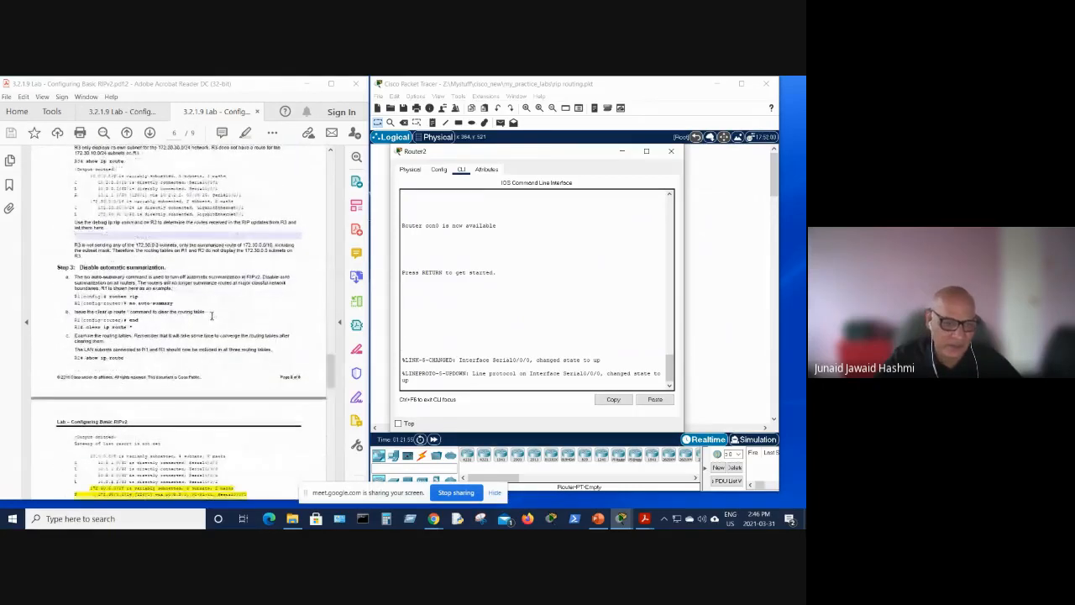
scroll(142, 330, "down", 1)
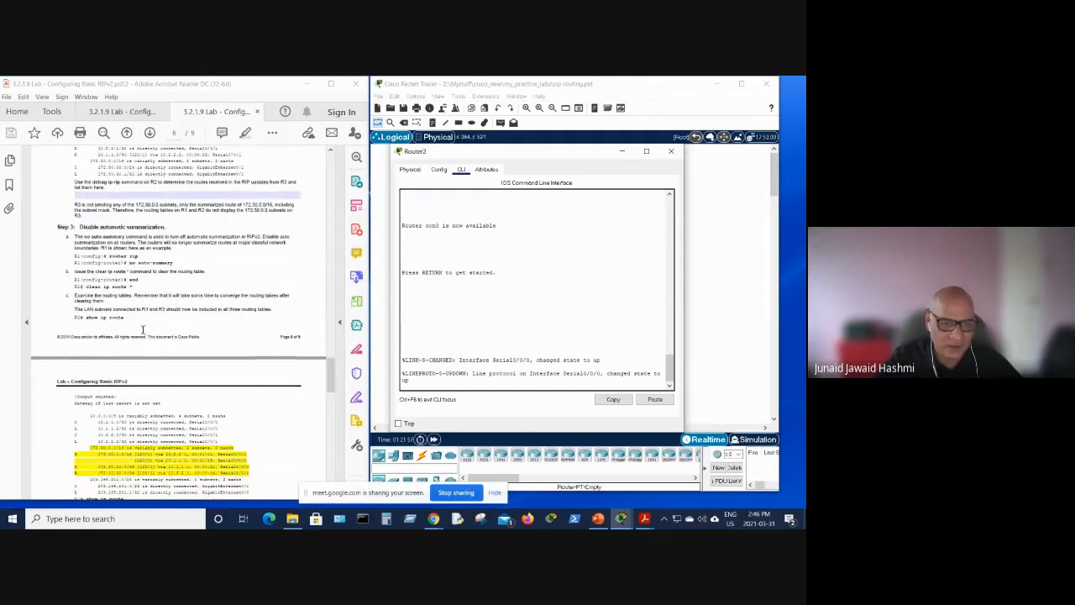
scroll(143, 331, "down", 1)
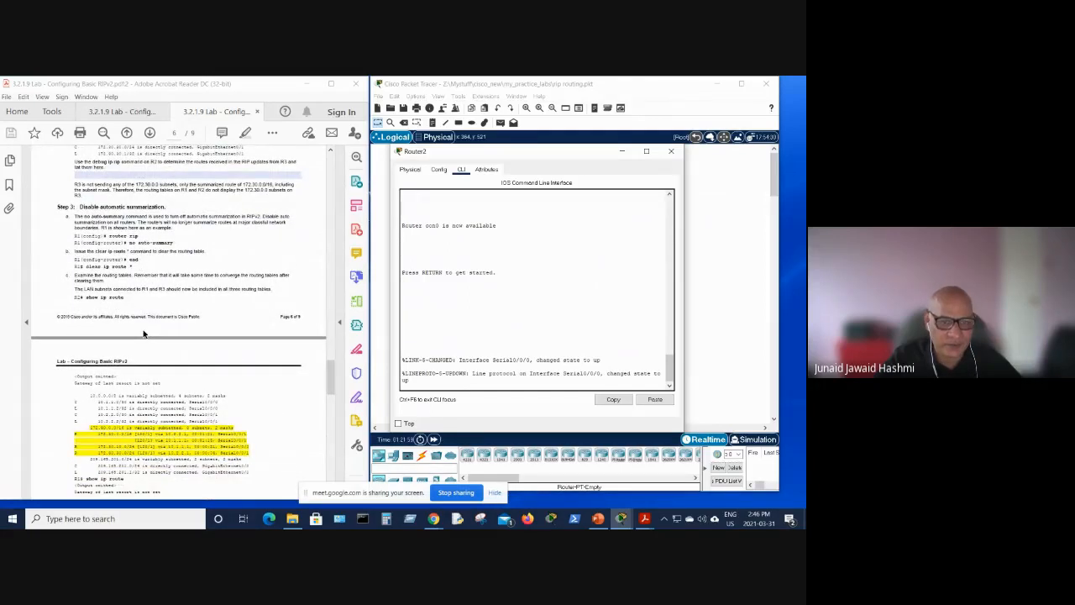
scroll(143, 333, "down", 6)
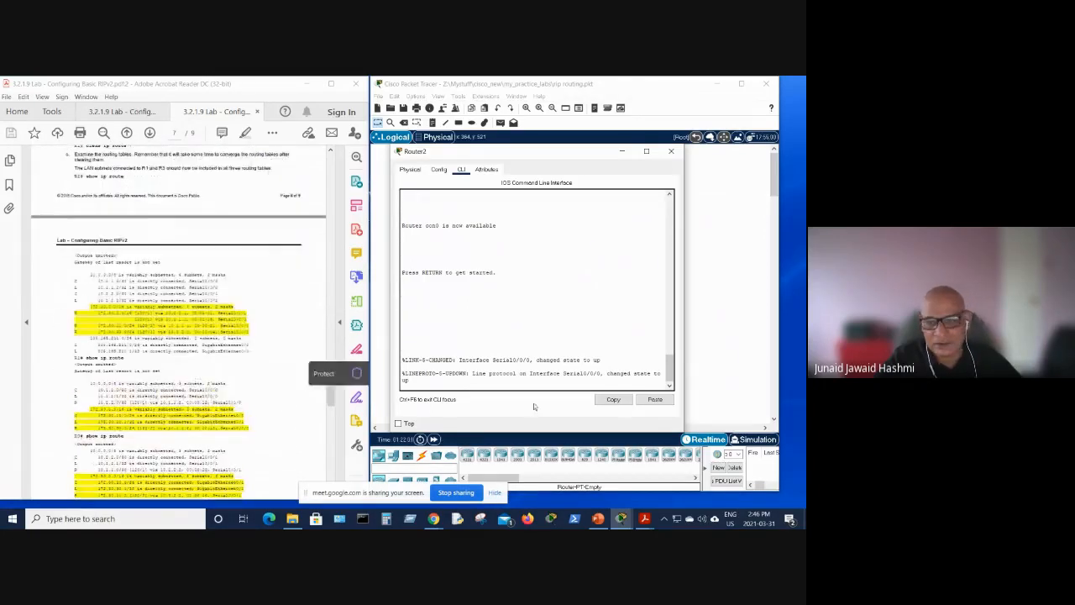
Start Router2's console session at the user prompt and reopen its CLI window, placing it clear of the lab document.
key("Return")
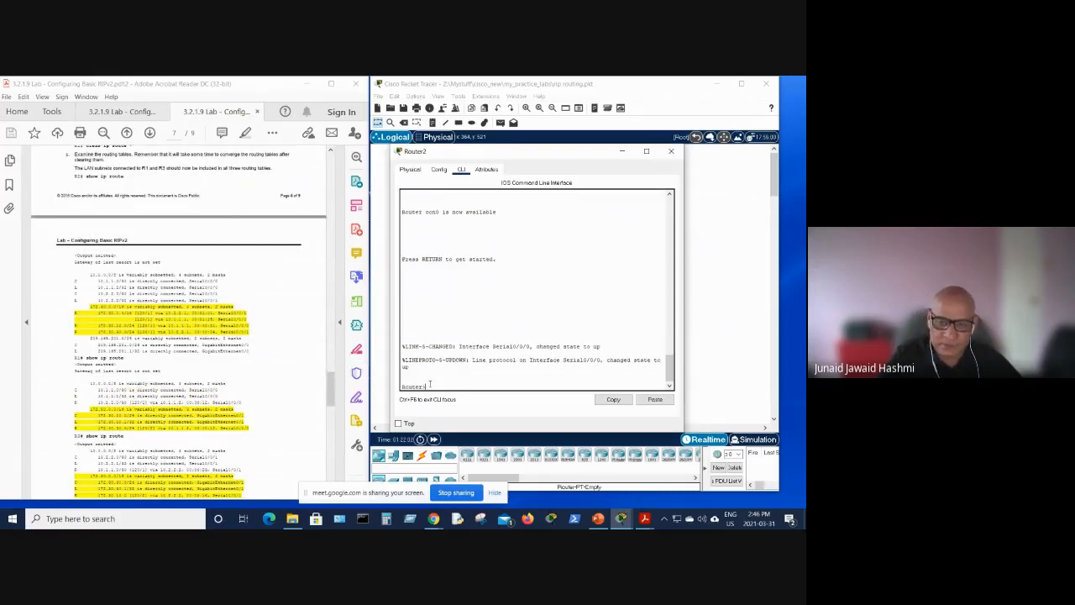
key("Return")
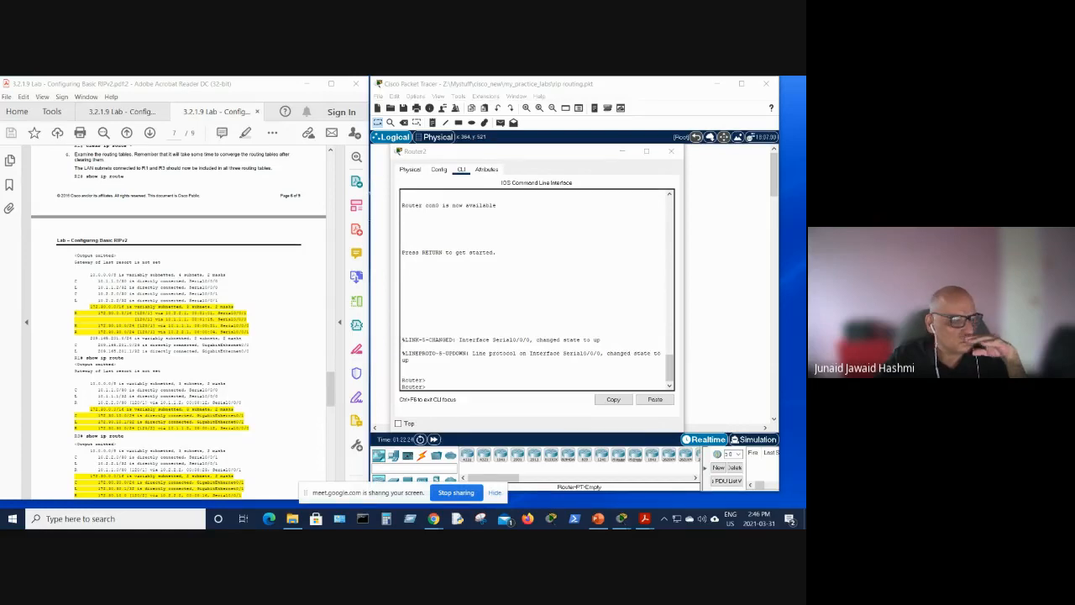
left_click(432, 386)
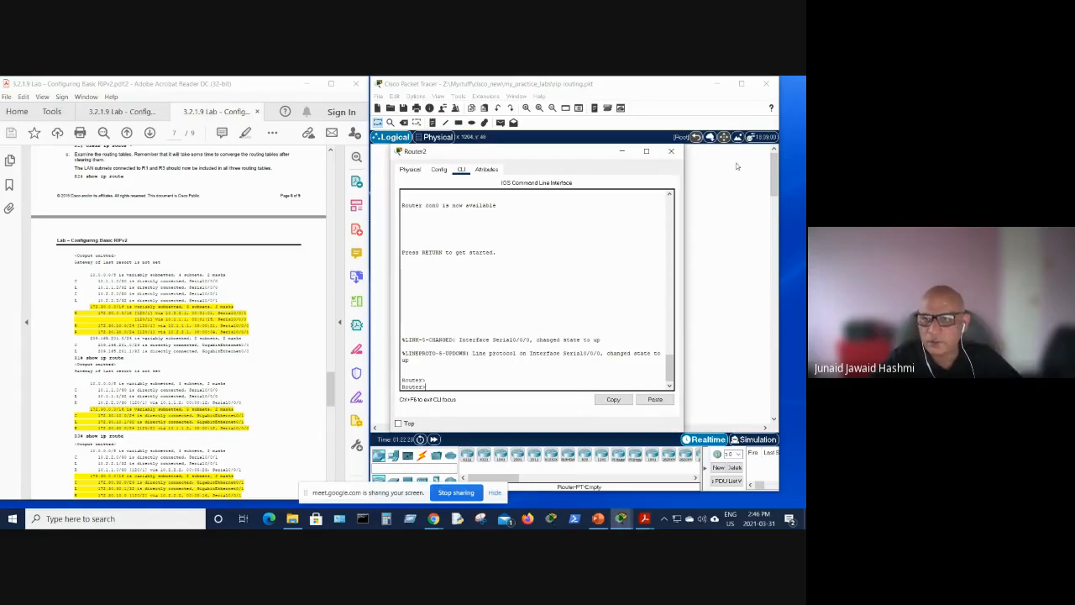
left_click(673, 152)
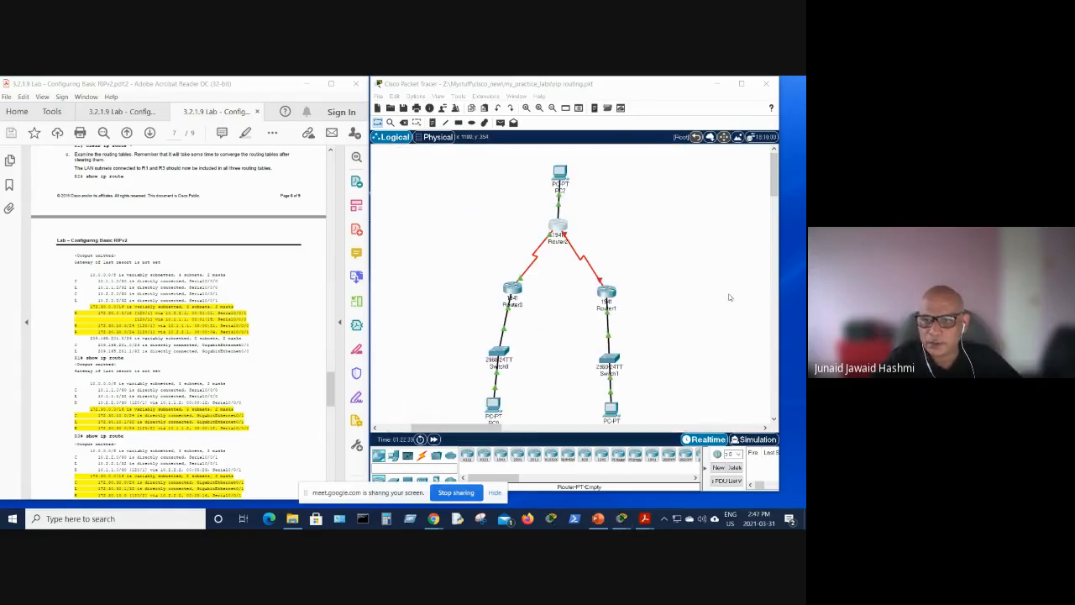
left_click(557, 226)
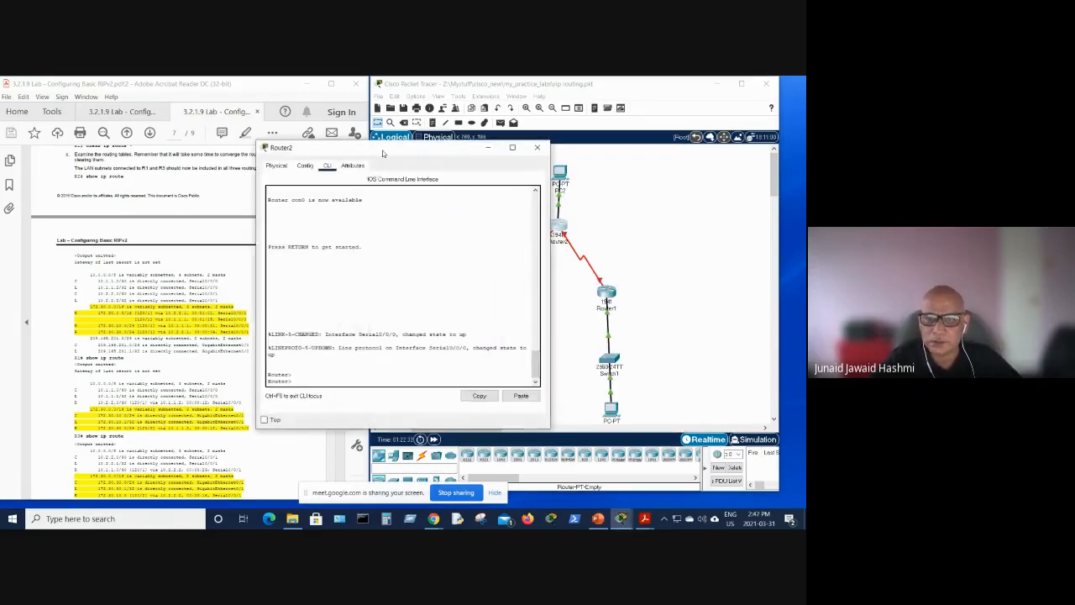
left_click_drag(384, 154, 578, 181)
Show the lab's topology diagram and enter global configuration mode on Router2 with en and config t.
left_click(115, 114)
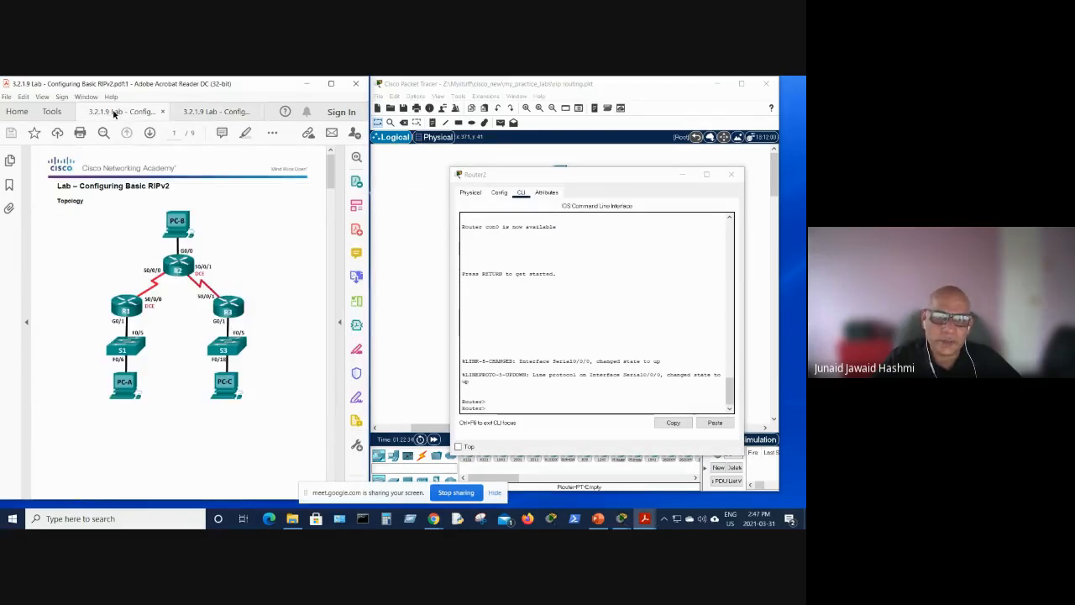
left_click(492, 410)
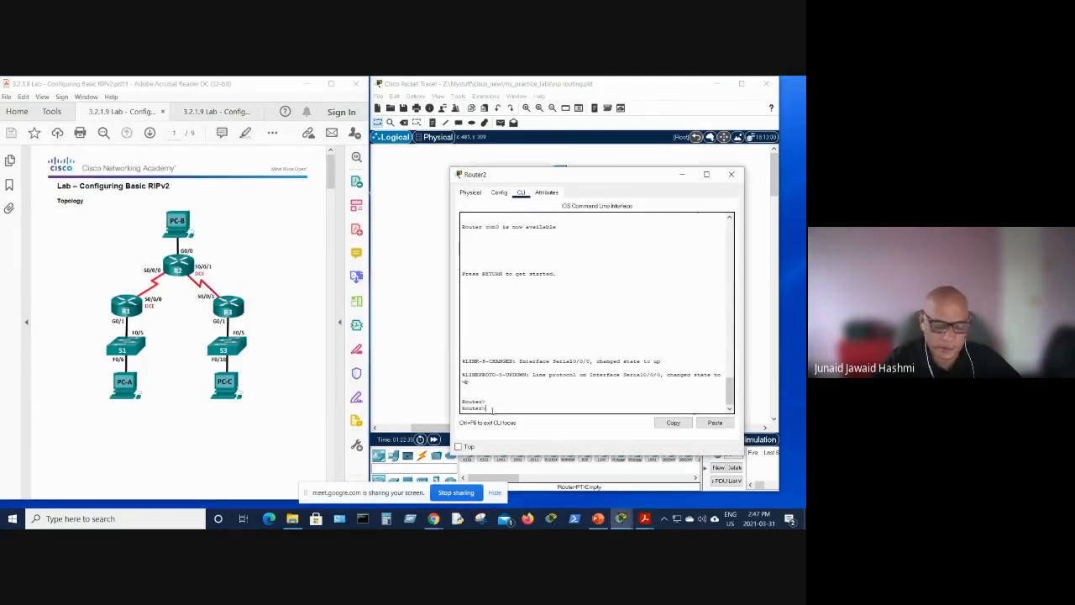
type("en")
key("Return")
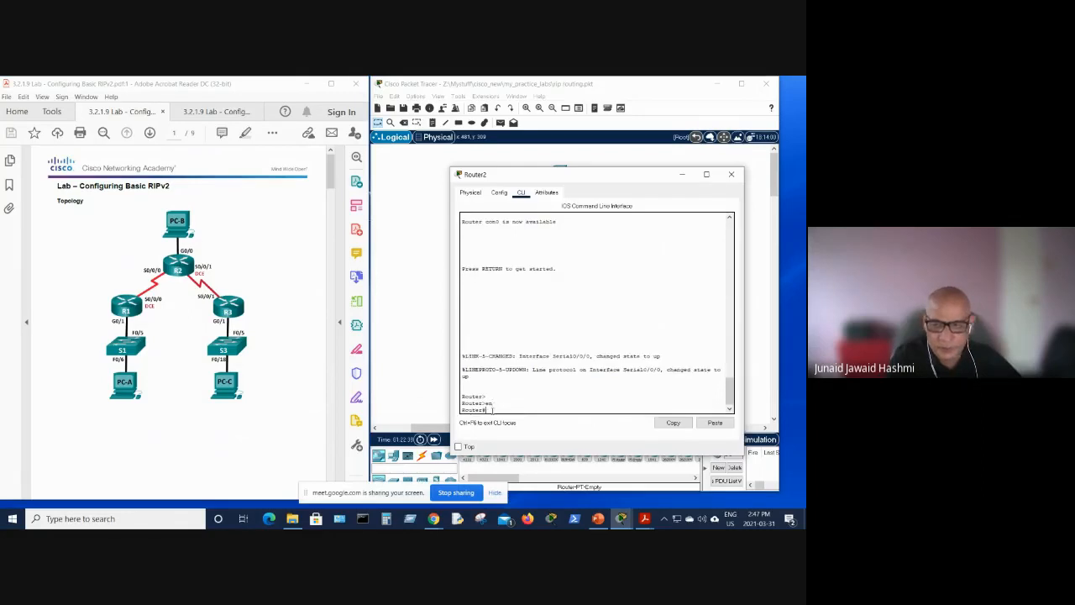
type("confi")
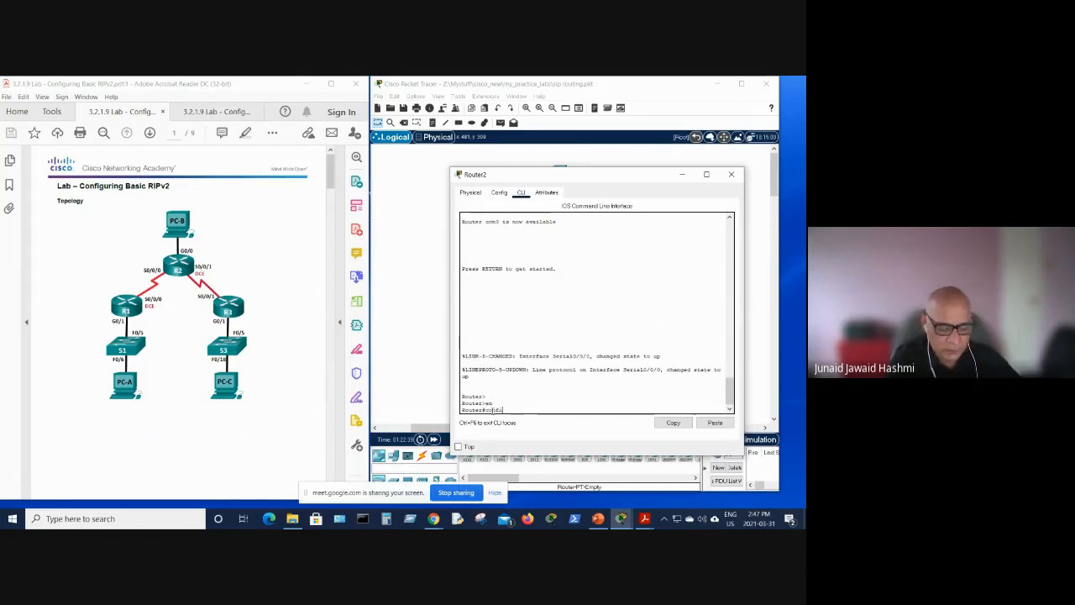
type("g t")
key("Return")
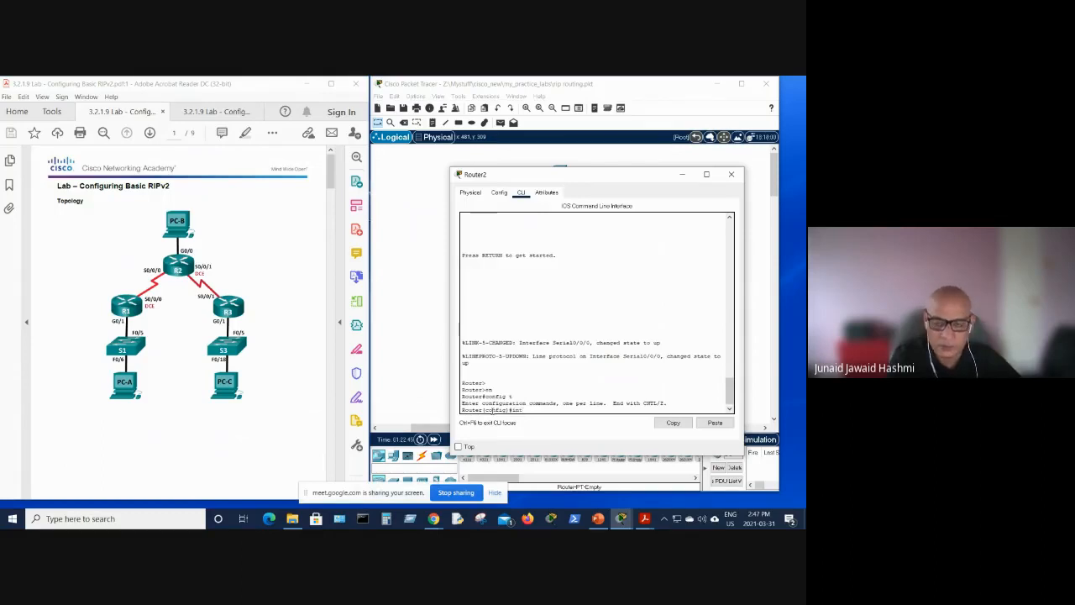
Enter RIP configuration mode on Router2 with router rip.
type("rou")
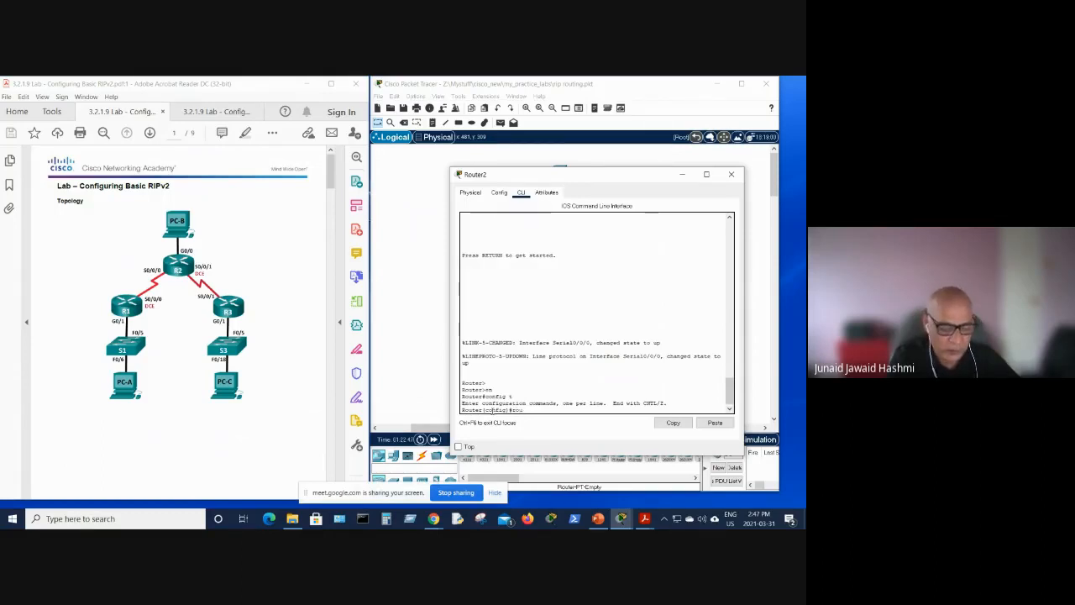
type("ter ri")
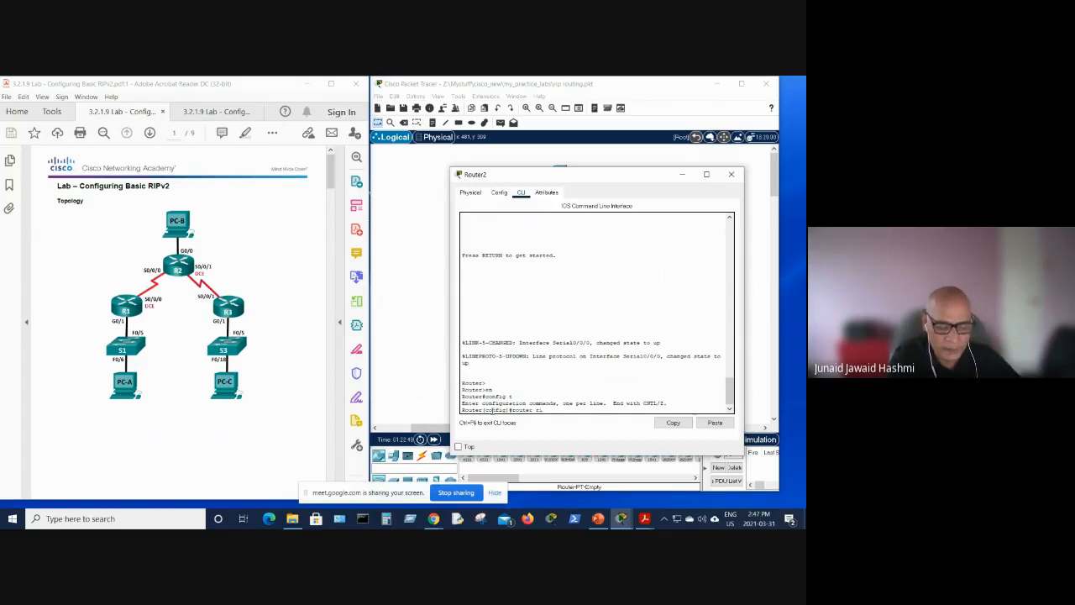
type("p")
key("Return")
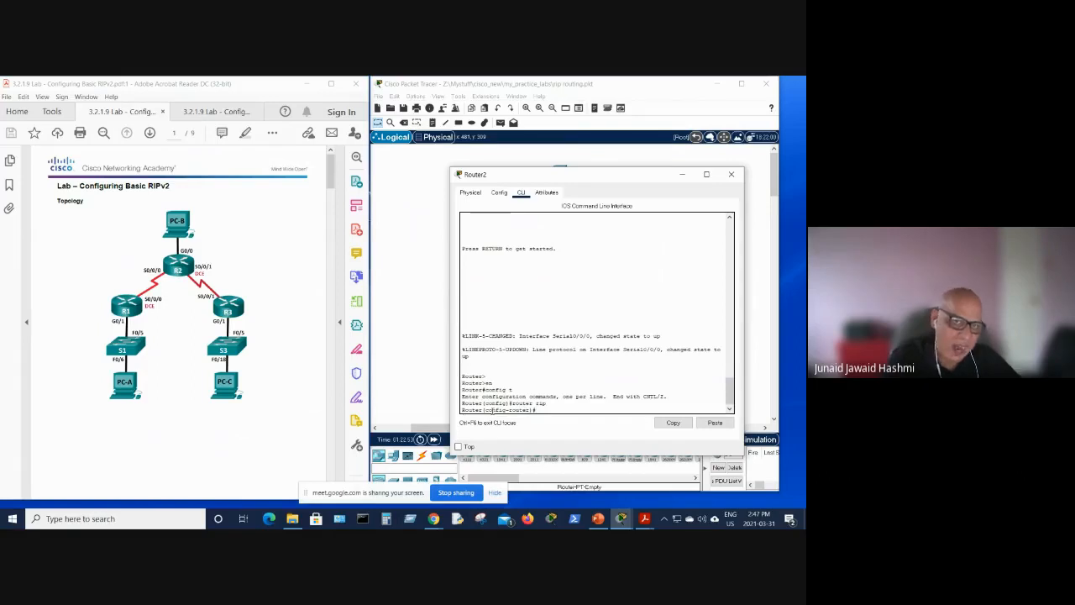
Find the RIPv2 commands in Part 2, Step 1 of the lab and set Router2's RIP process to version 2.
left_click(196, 113)
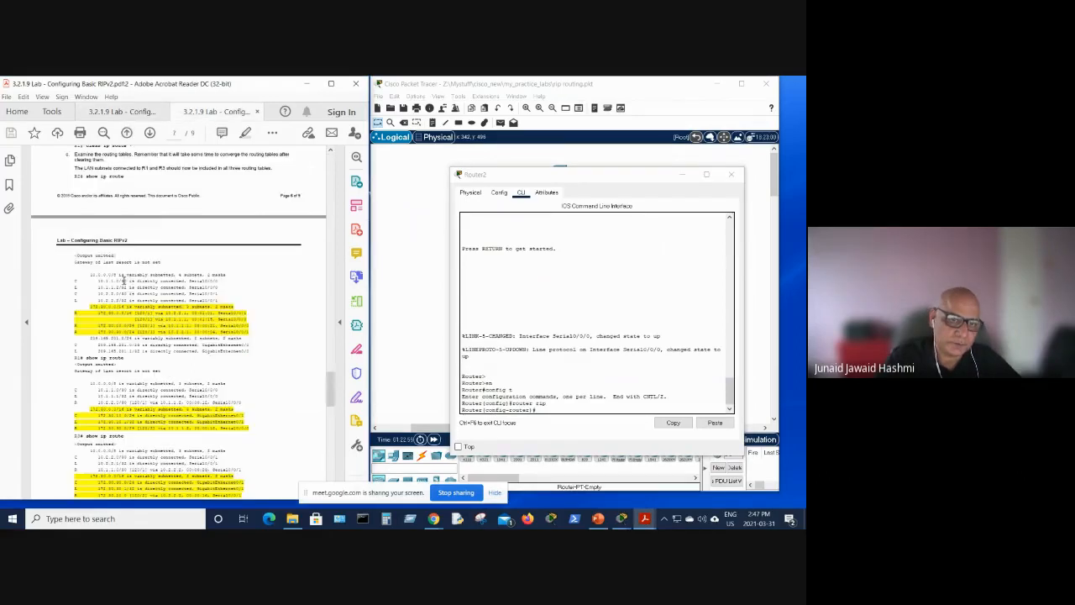
scroll(124, 280, "up", 5)
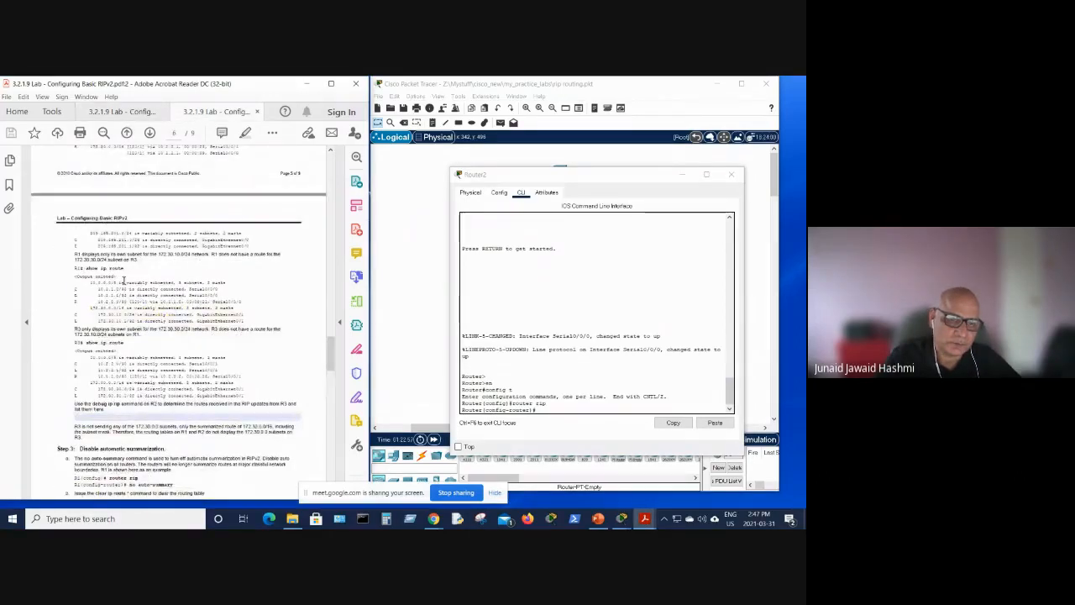
scroll(124, 280, "up", 7)
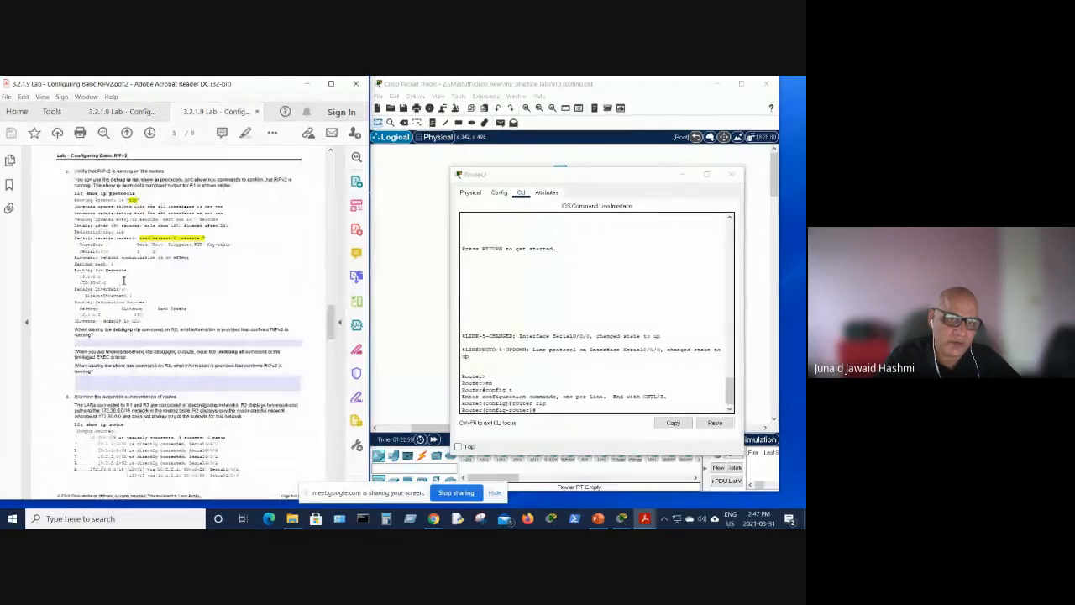
scroll(124, 280, "up", 7)
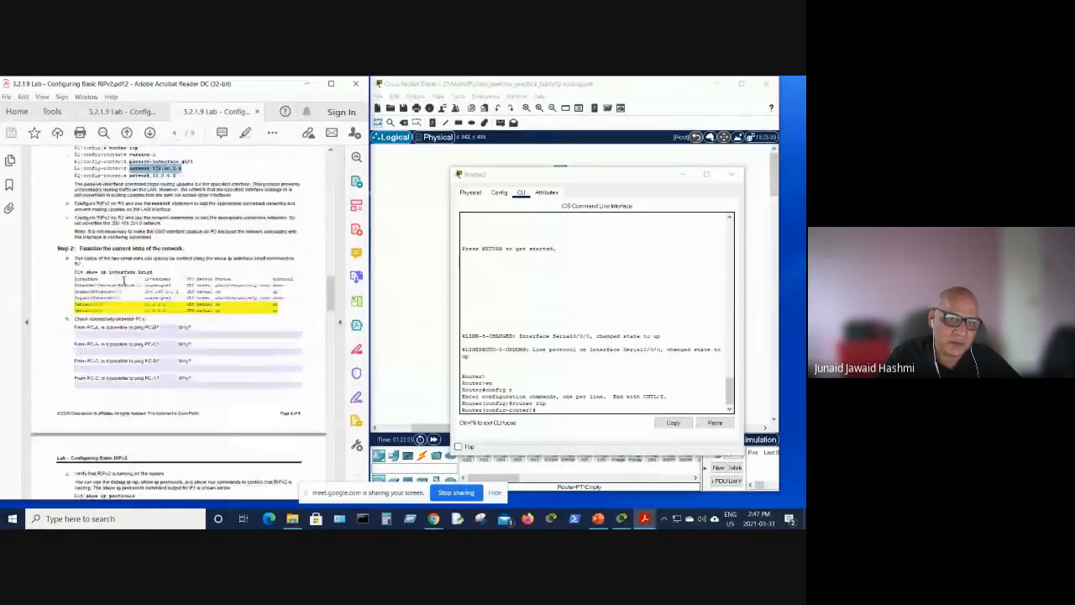
scroll(124, 279, "up", 3)
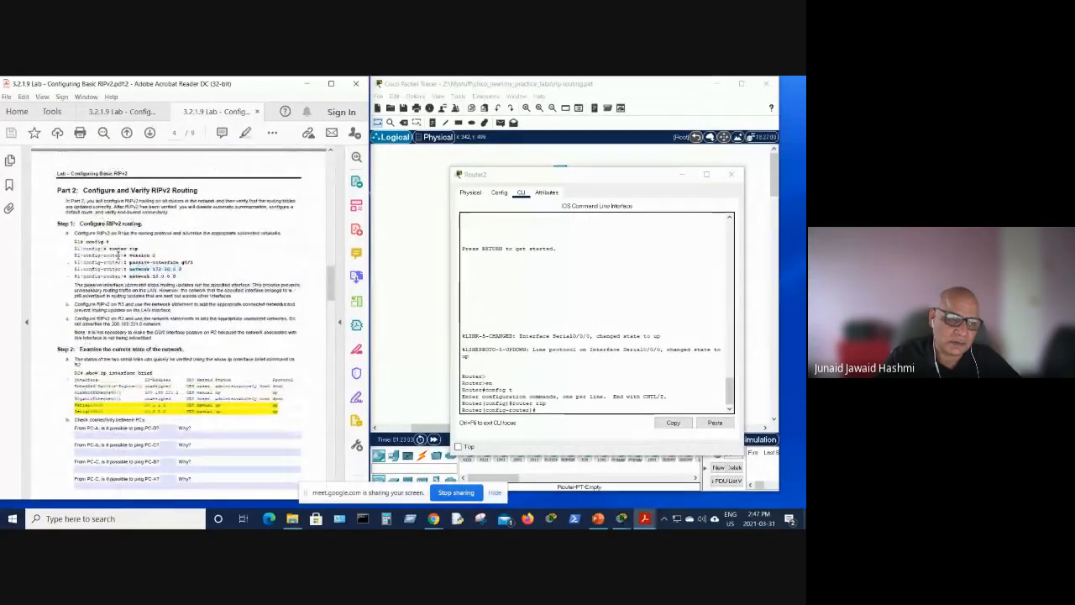
left_click(544, 409)
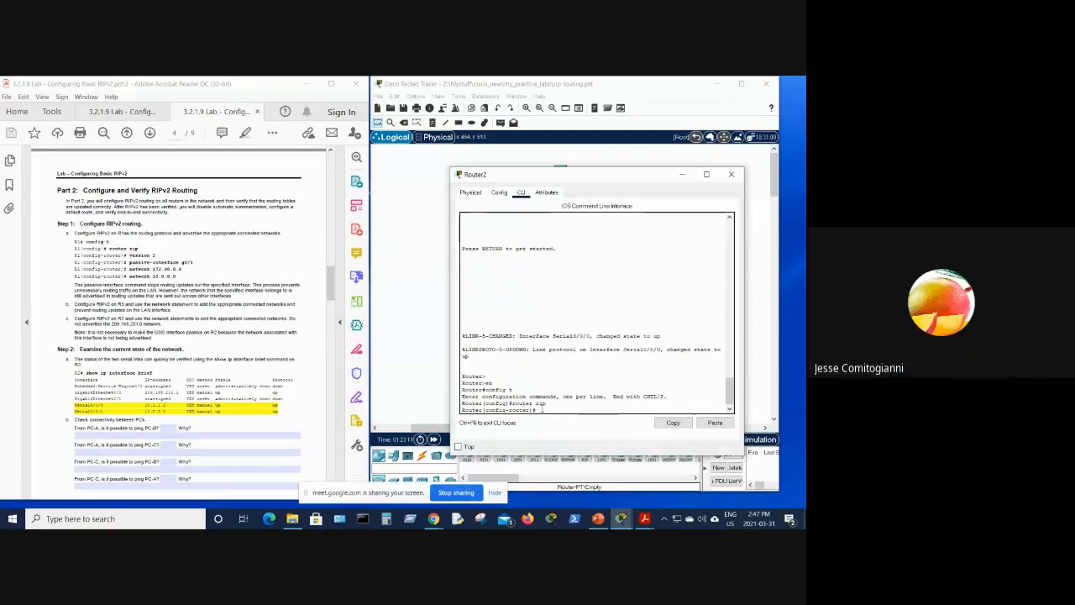
type("version 2")
key("Return")
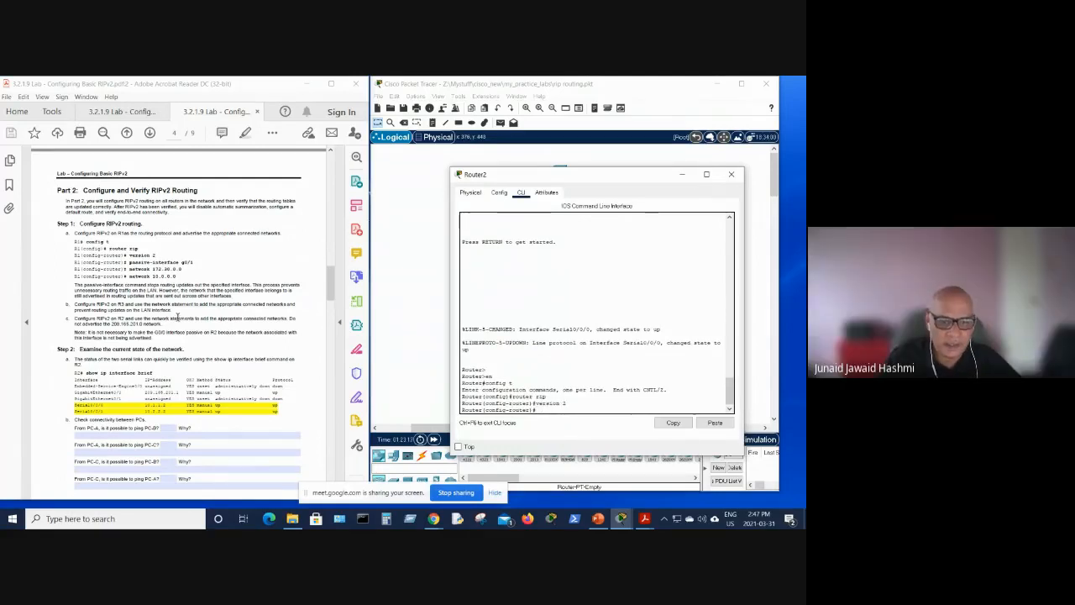
Check the lab's routing instructions, topology and Addressing Table for the networks connected to R2, and return to Router2's CLI.
scroll(178, 316, "up", 3)
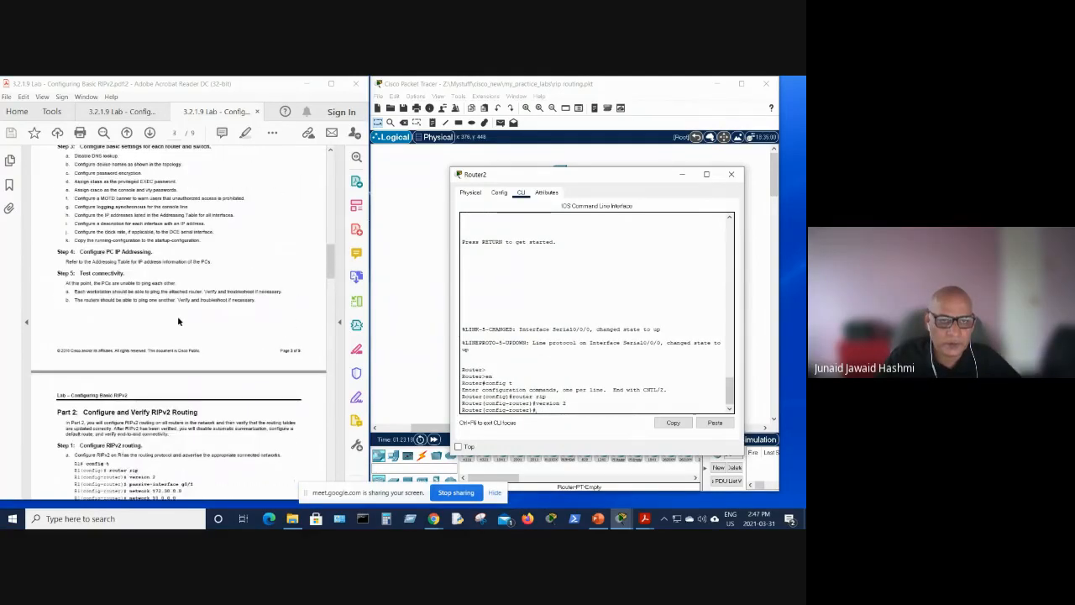
scroll(177, 316, "down", 1)
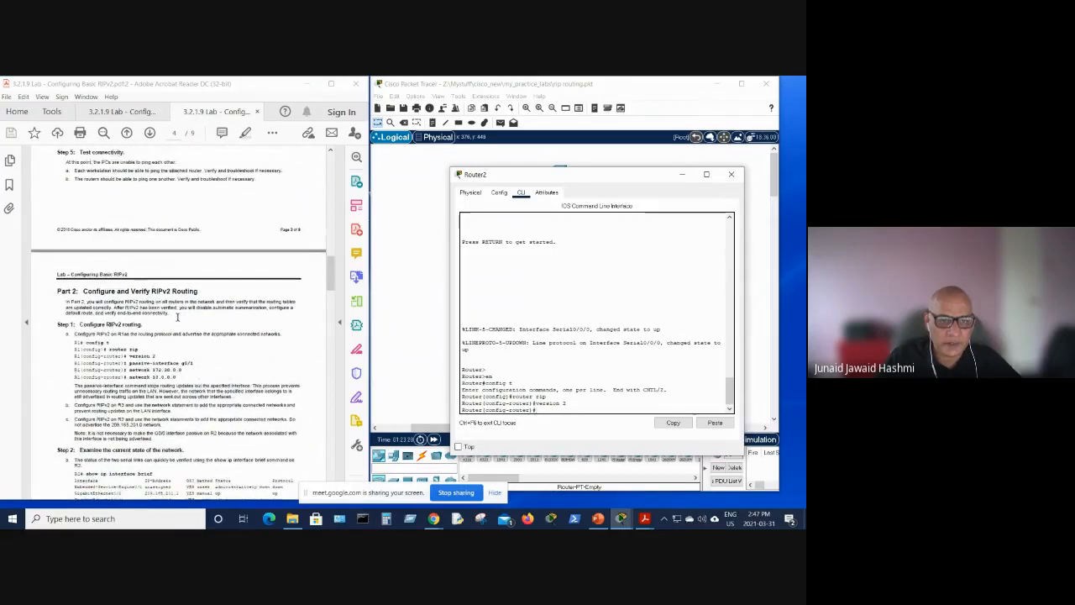
left_click(99, 114)
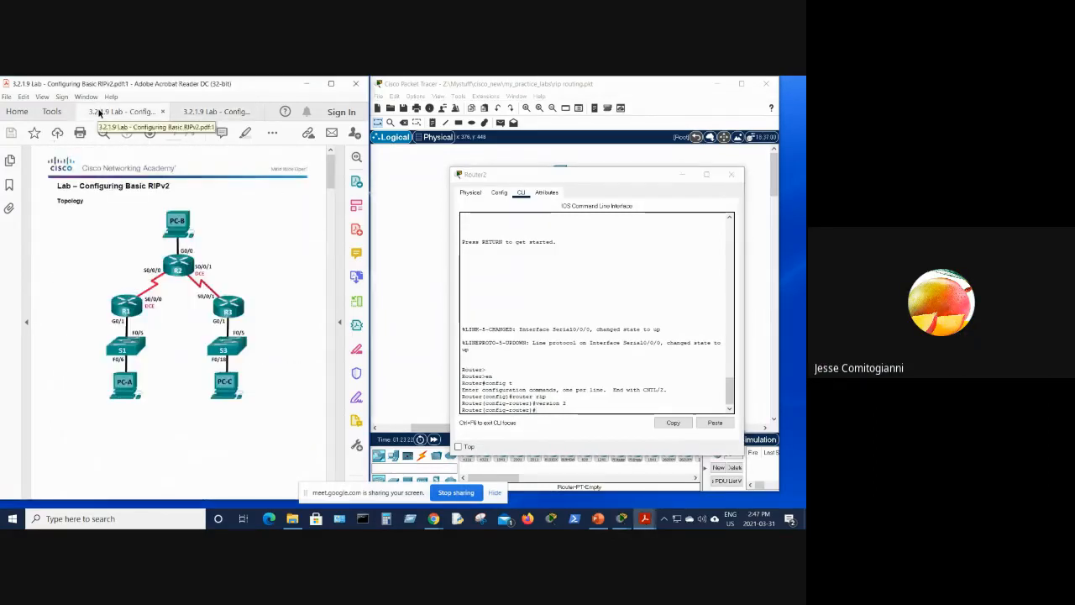
left_click(199, 117)
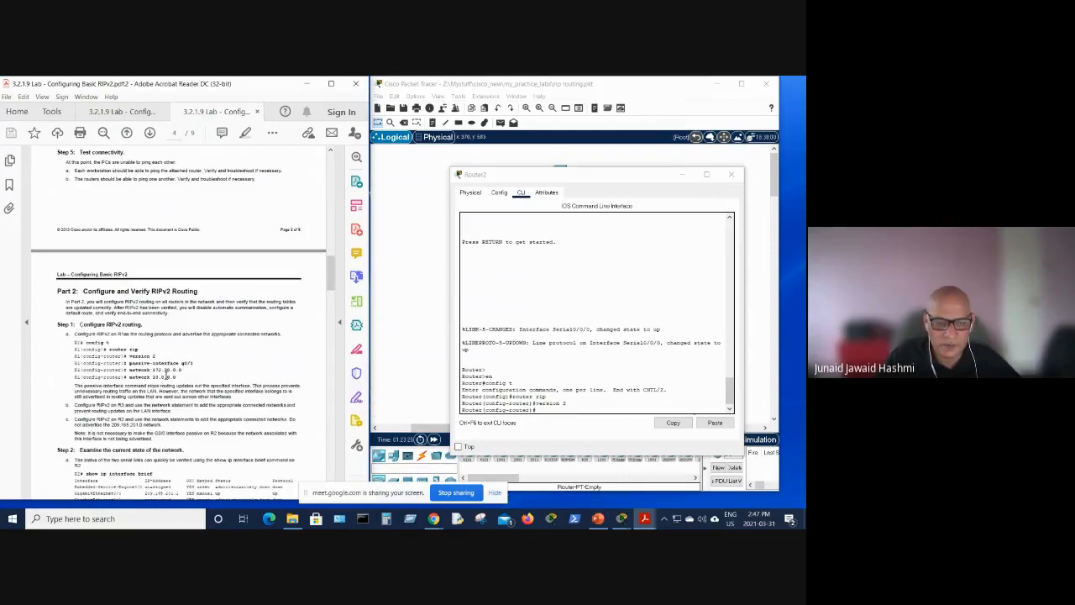
left_click(100, 115)
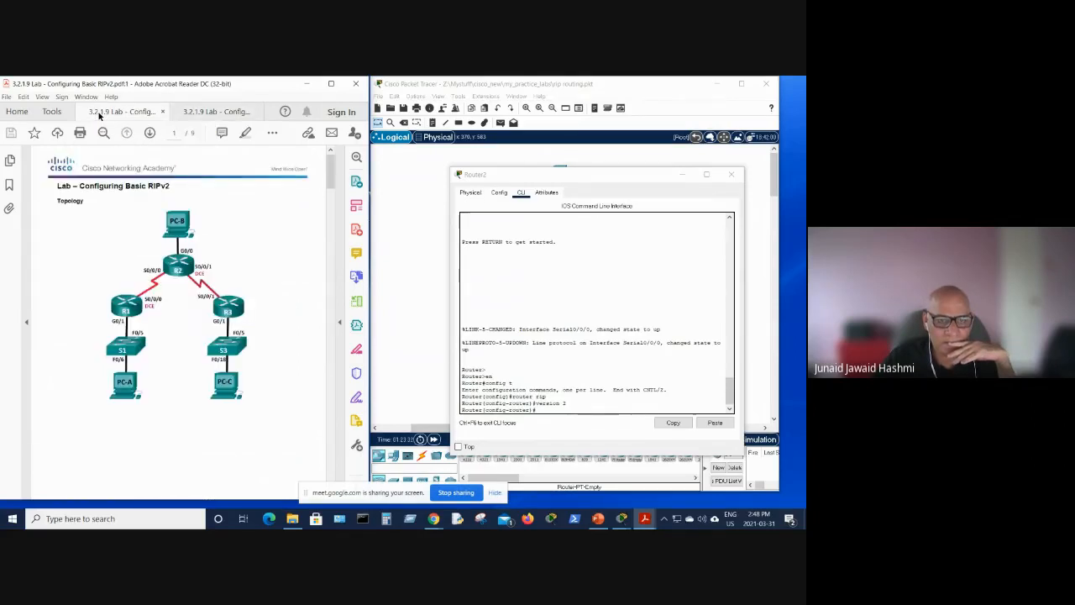
scroll(181, 313, "down", 6)
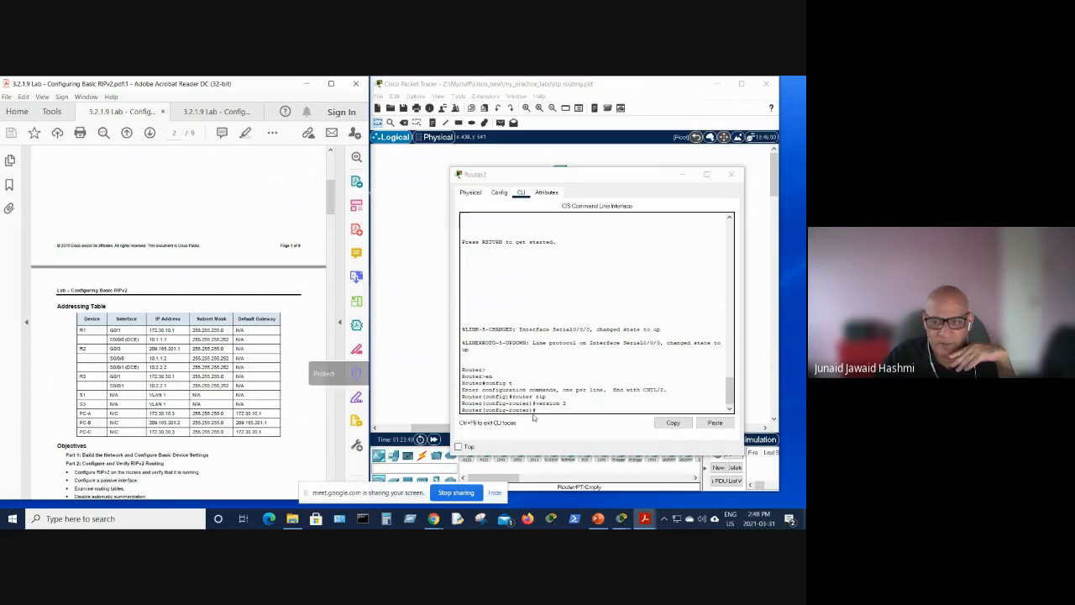
left_click(715, 326)
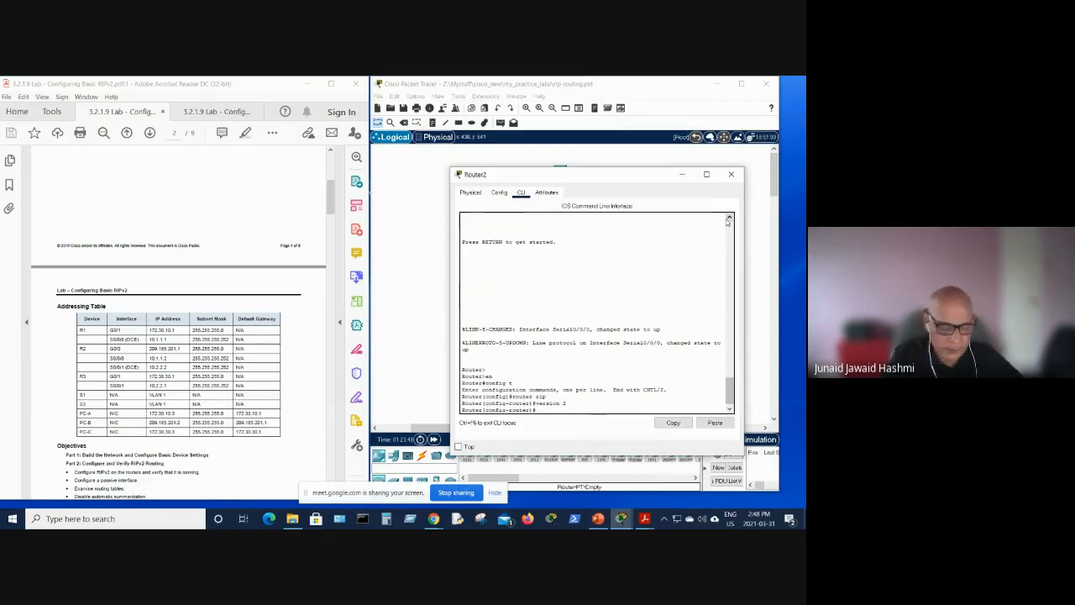
Advertise network 209.165.201.0 in Router2's RIP process.
type("etw")
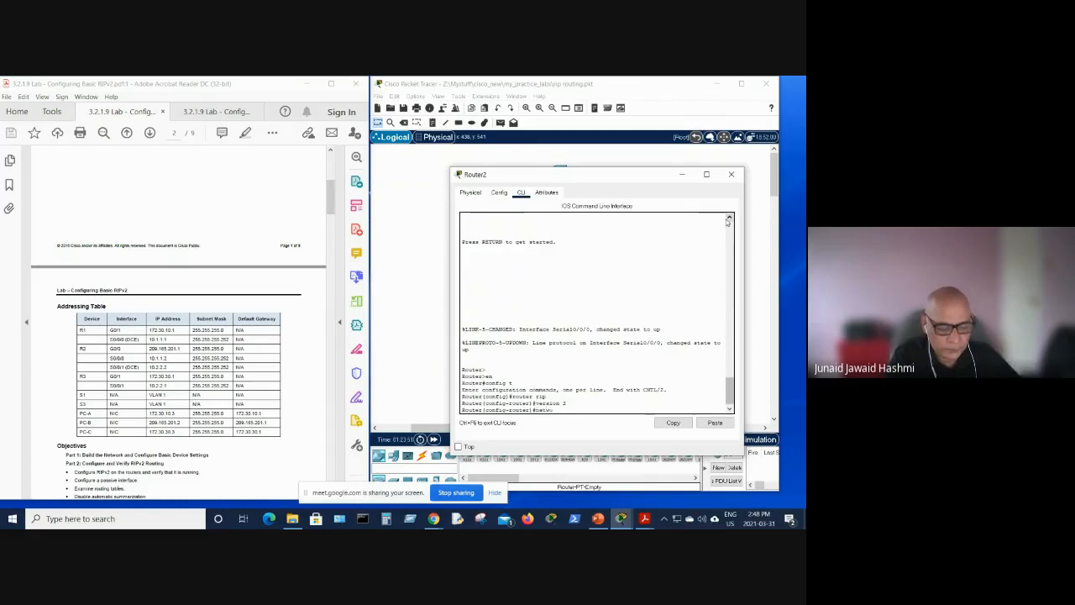
type("ork 20")
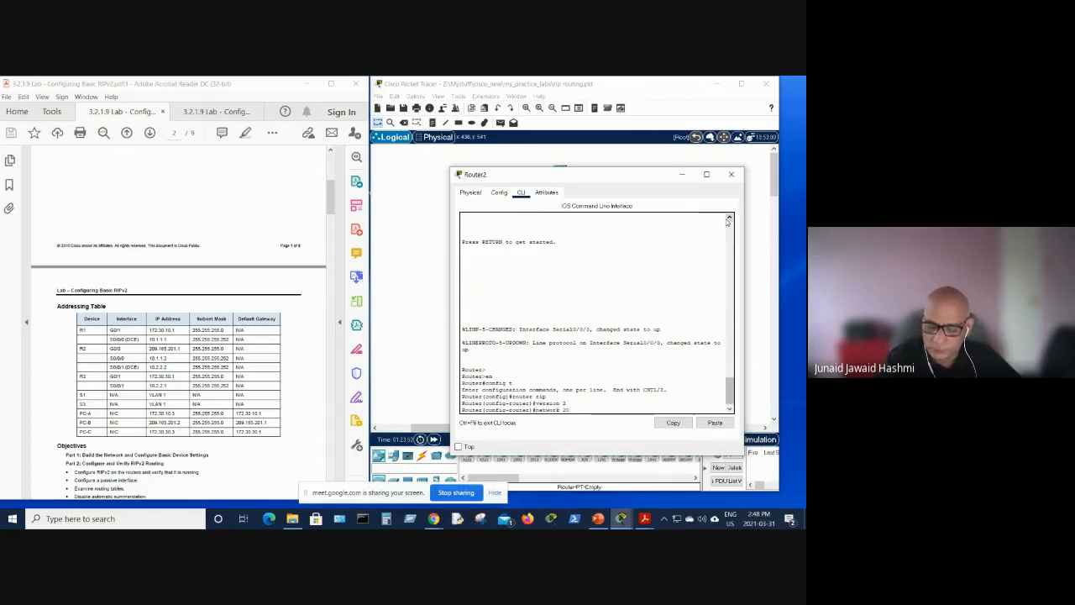
type("9.165.")
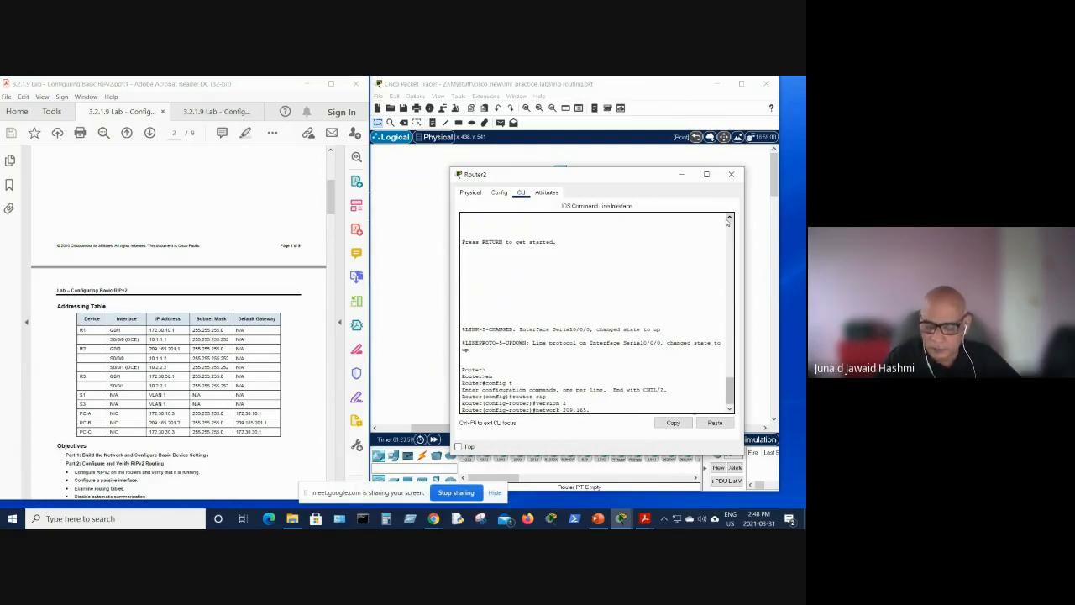
type("201.0")
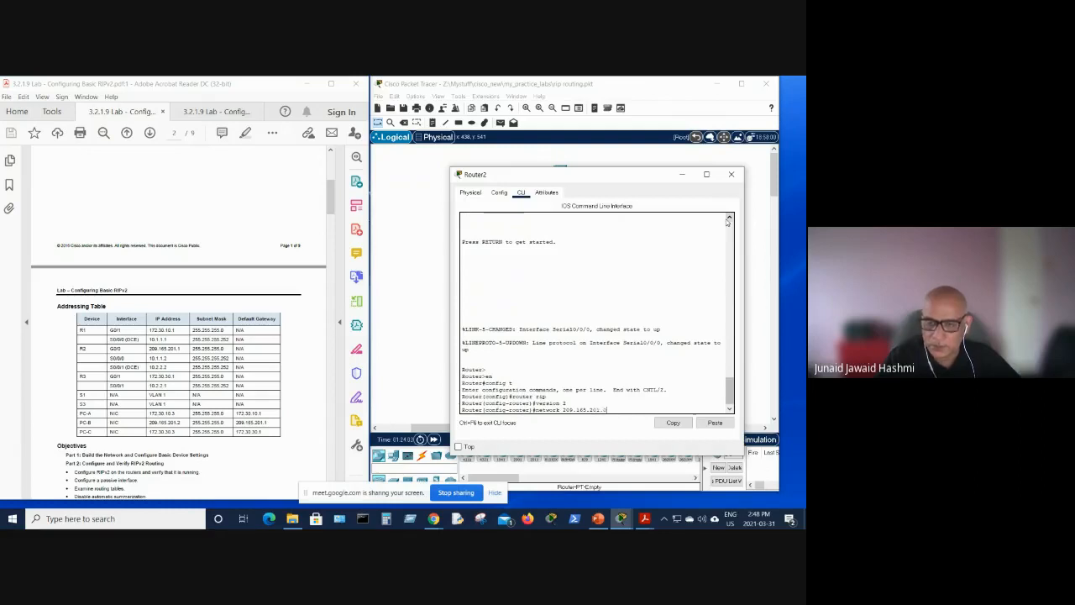
key("Return")
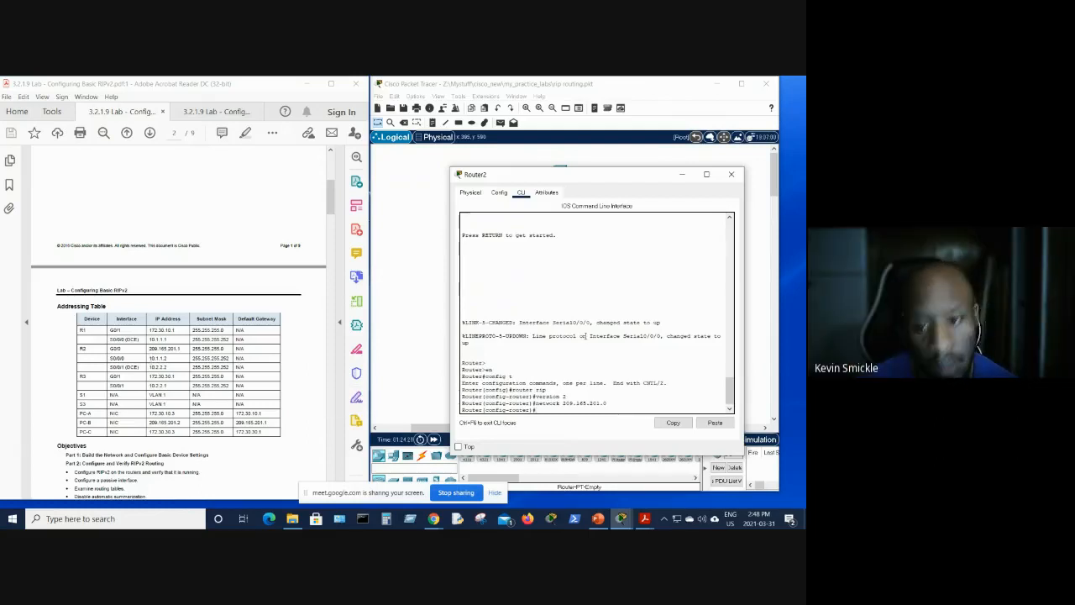
Reuse the previous network command on Router2 to advertise network 10.0.0.0 in RIP.
key("Up")
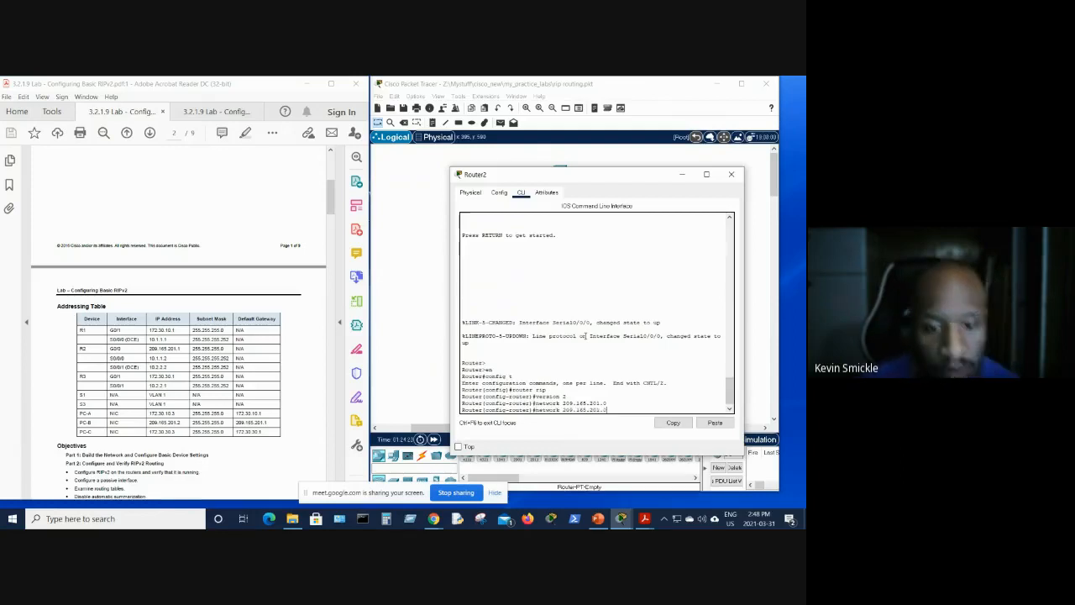
key("BackSpace")
key("BackSpace")
key("BackSpace")
key("BackSpace")
key("BackSpace")
key("BackSpace")
key("BackSpace")
key("BackSpace")
key("BackSpace")
key("BackSpace")
key("BackSpace")
key("BackSpace")
key("BackSpace")
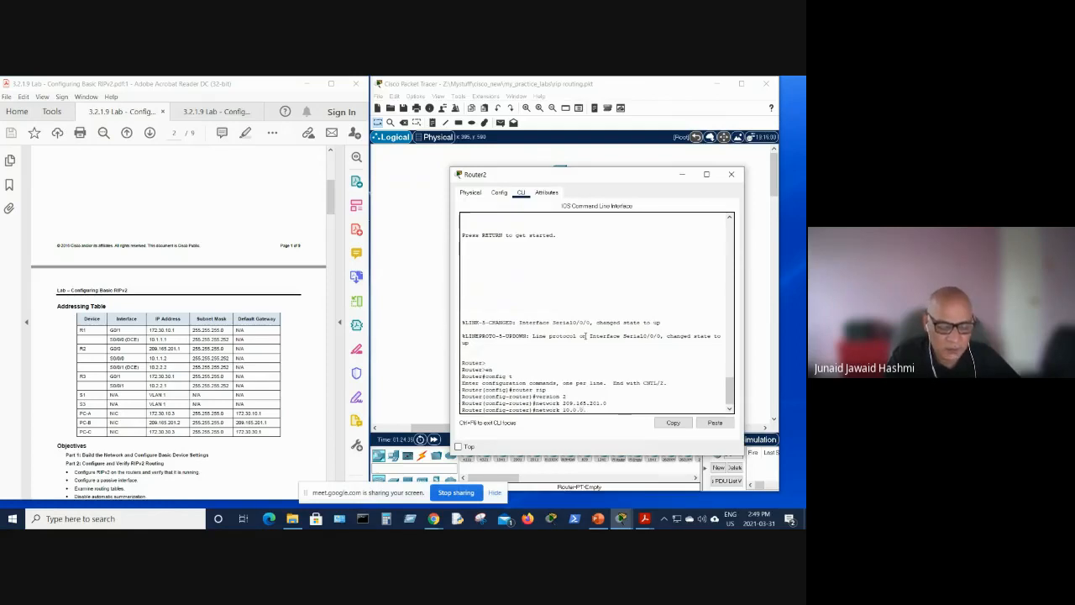
key("Return")
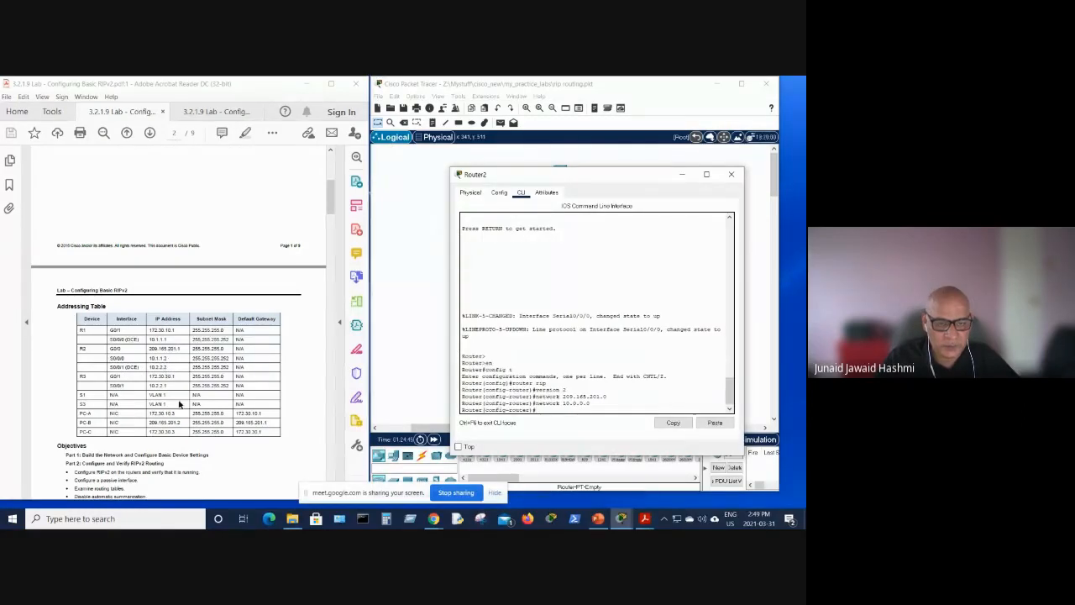
Find the passive-interface command in Part 2, Step 1 of the lab and begin entering it in Router2's RIP configuration.
scroll(179, 405, "down", 1)
scroll(178, 402, "down", 1)
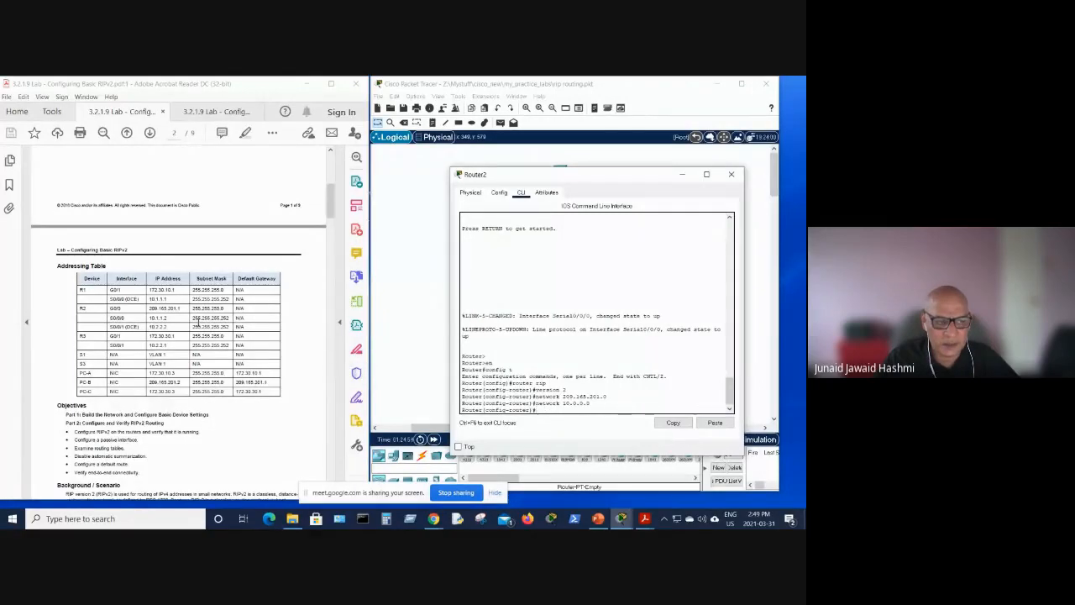
scroll(199, 322, "down", 5)
scroll(199, 322, "down", 4)
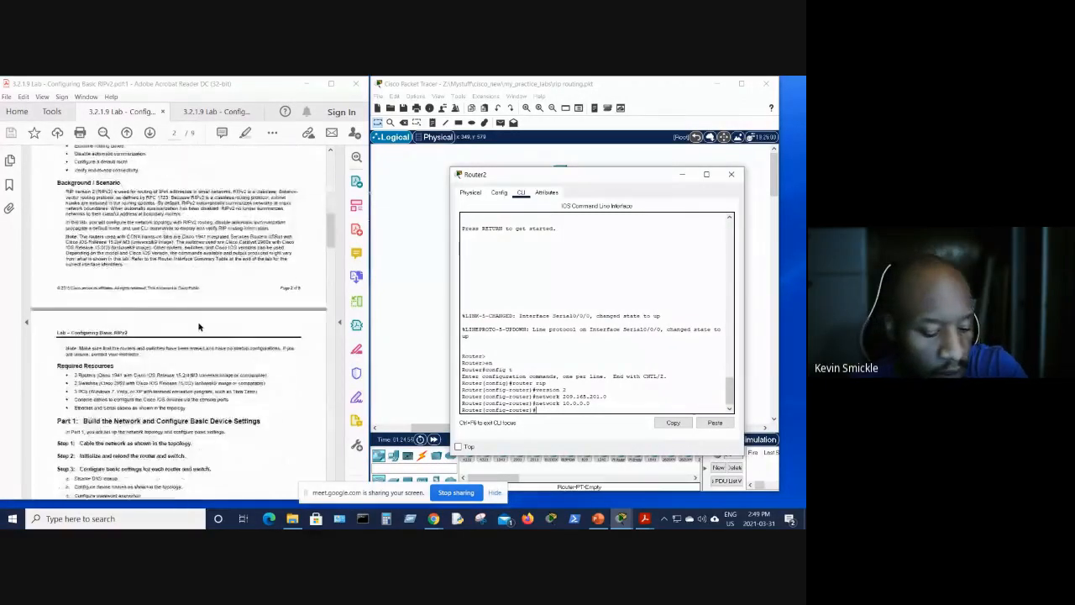
scroll(199, 322, "down", 8)
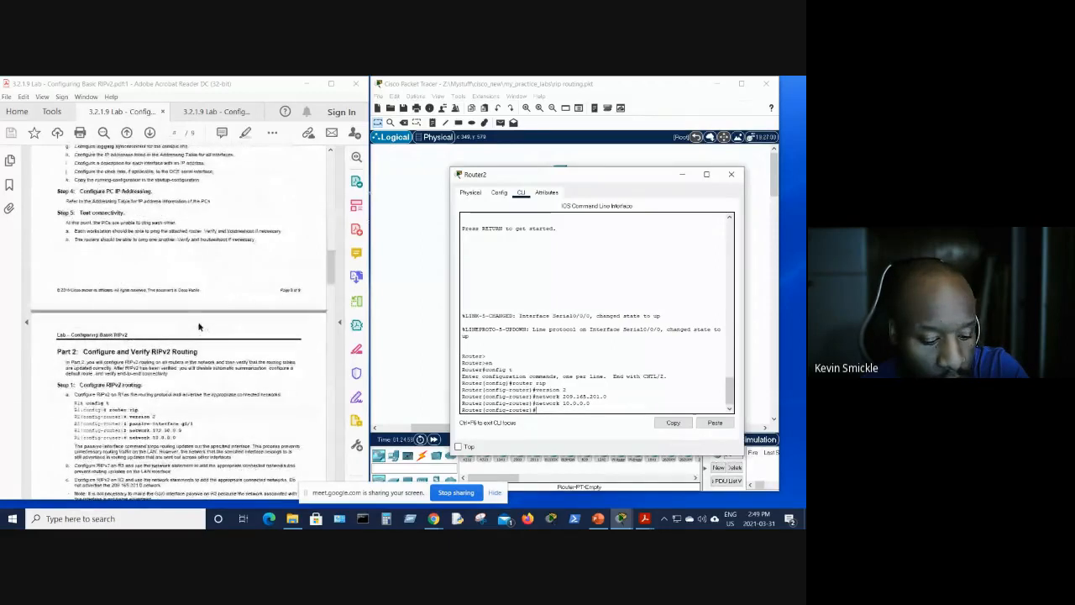
scroll(199, 326, "down", 1)
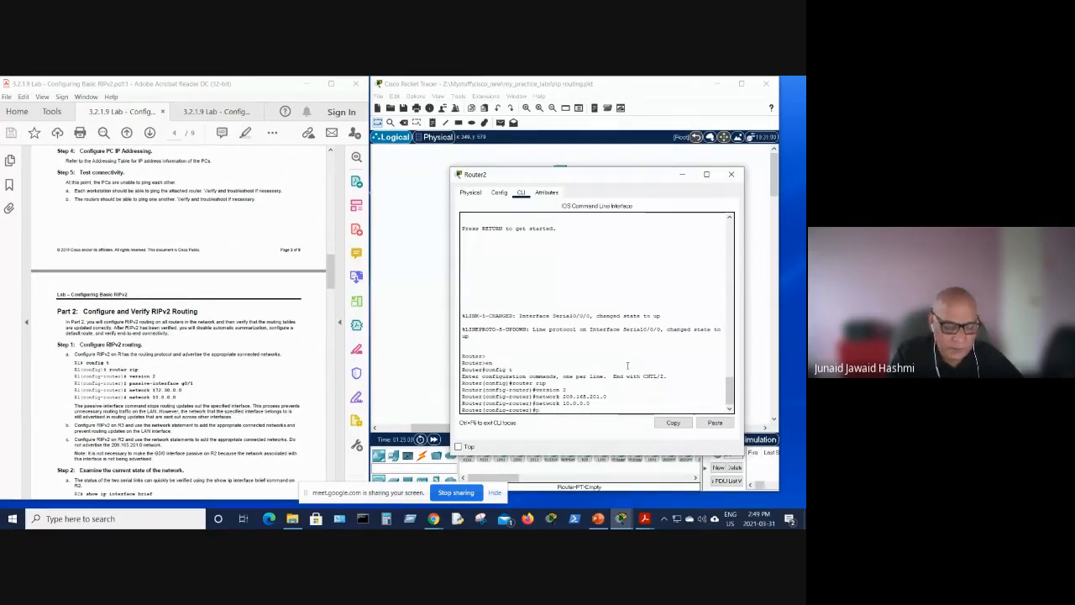
type("ass")
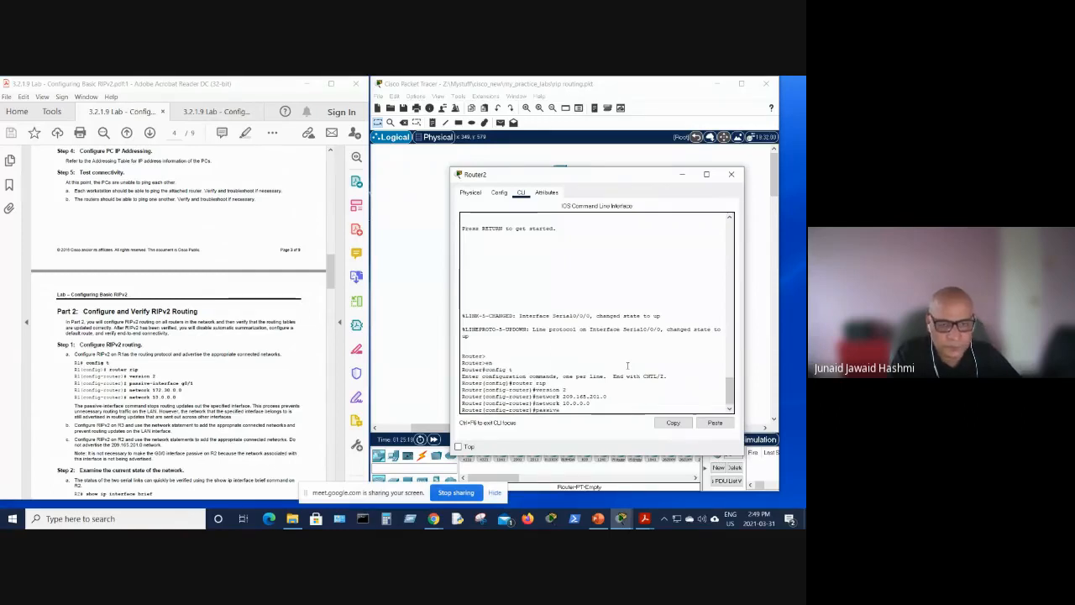
type("ive")
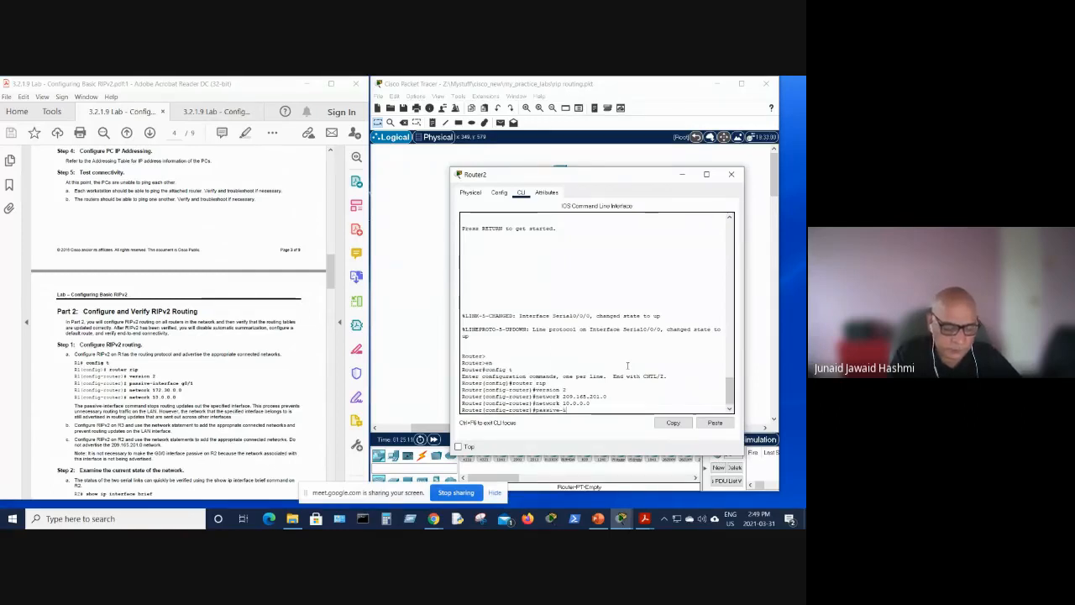
type("-interface")
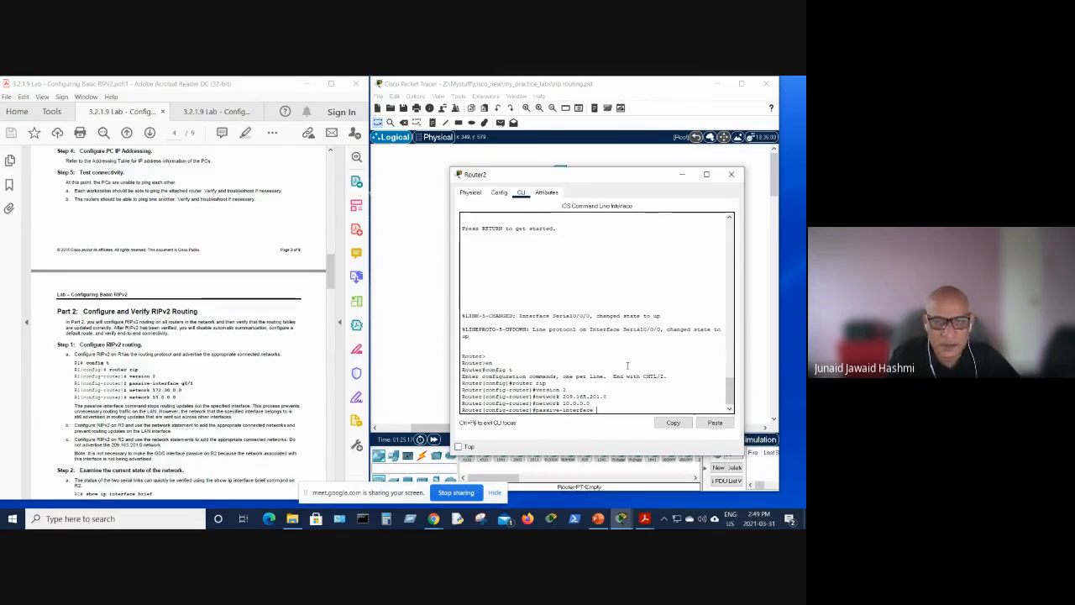
Consult the lab's topology diagram for R2's LAN interface and complete Router2's passive-interface command with g0/0.
left_click(204, 116)
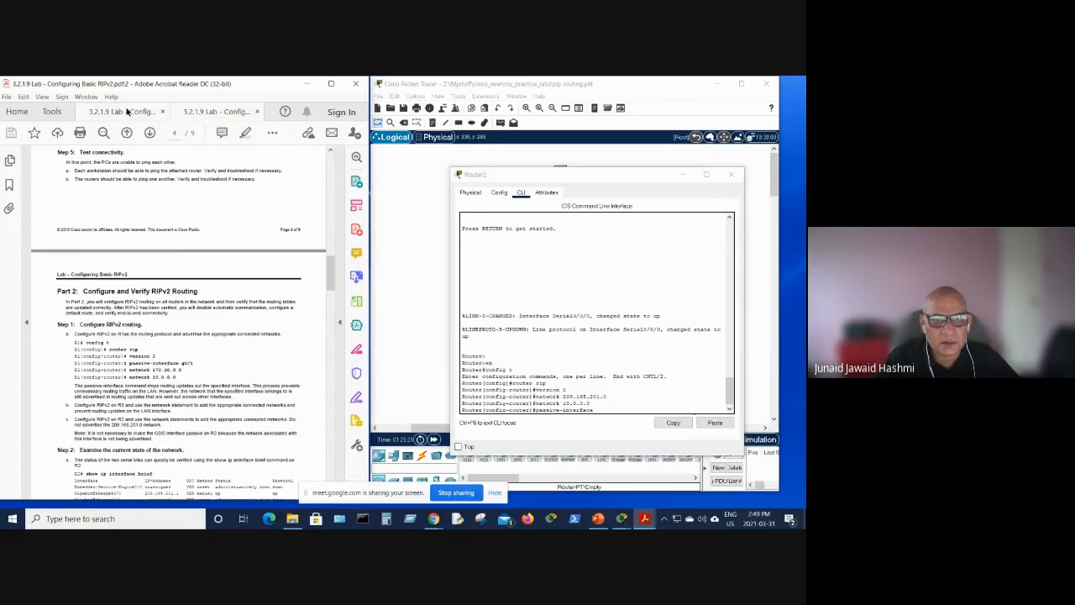
left_click(128, 112)
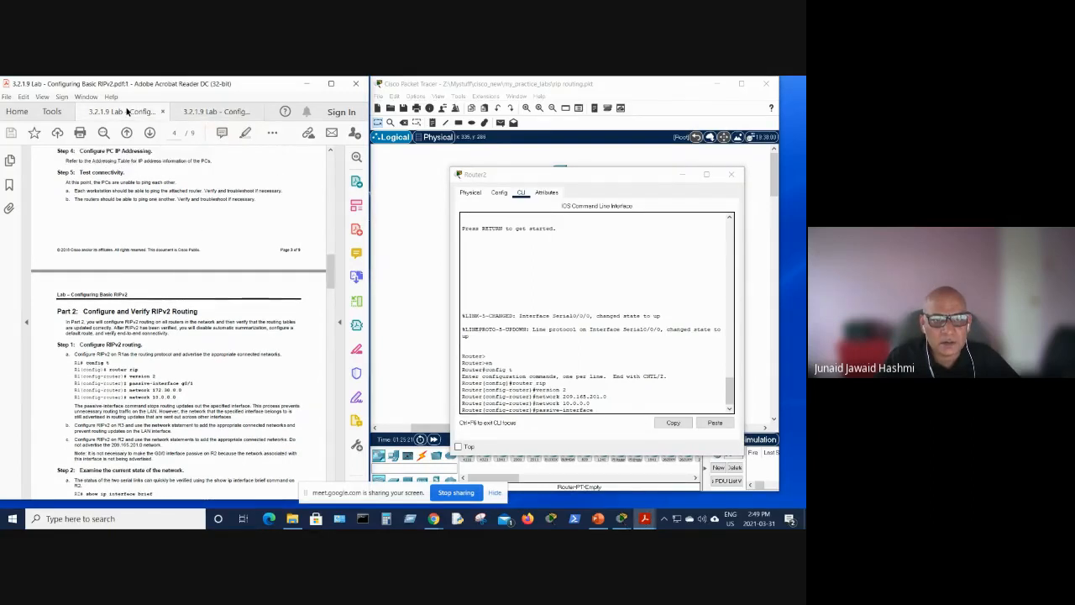
left_click(217, 111)
scroll(220, 221, "up", 3)
scroll(221, 221, "up", 6)
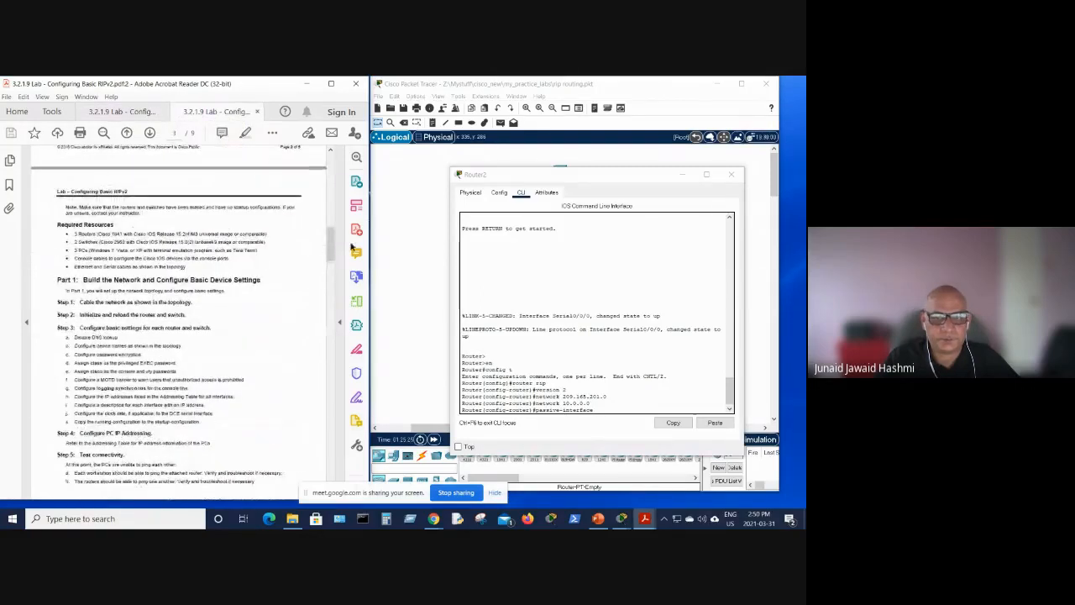
left_click_drag(331, 247, 330, 160)
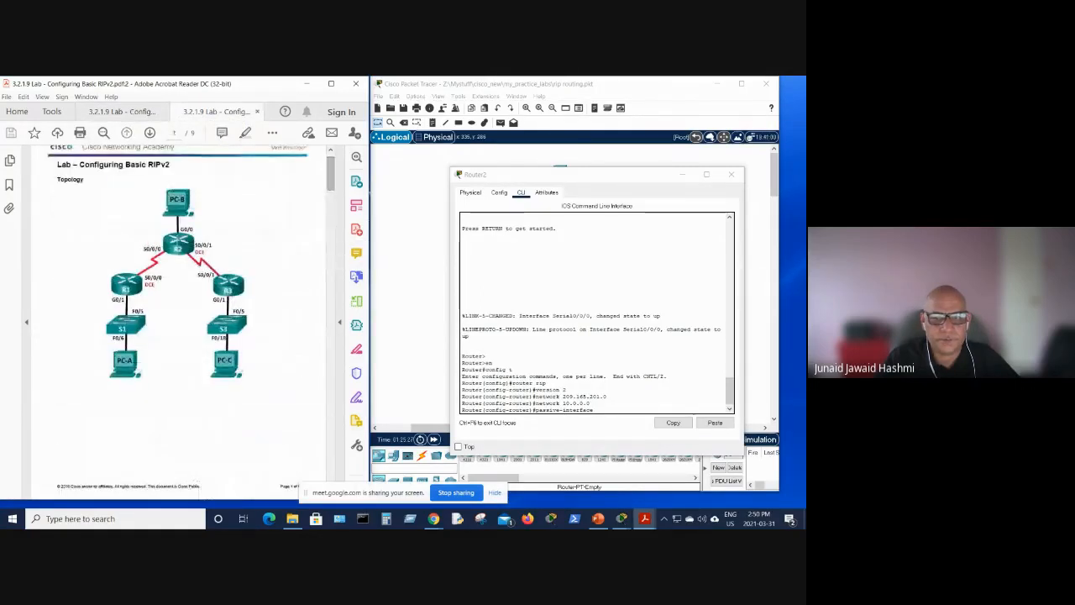
left_click(606, 410)
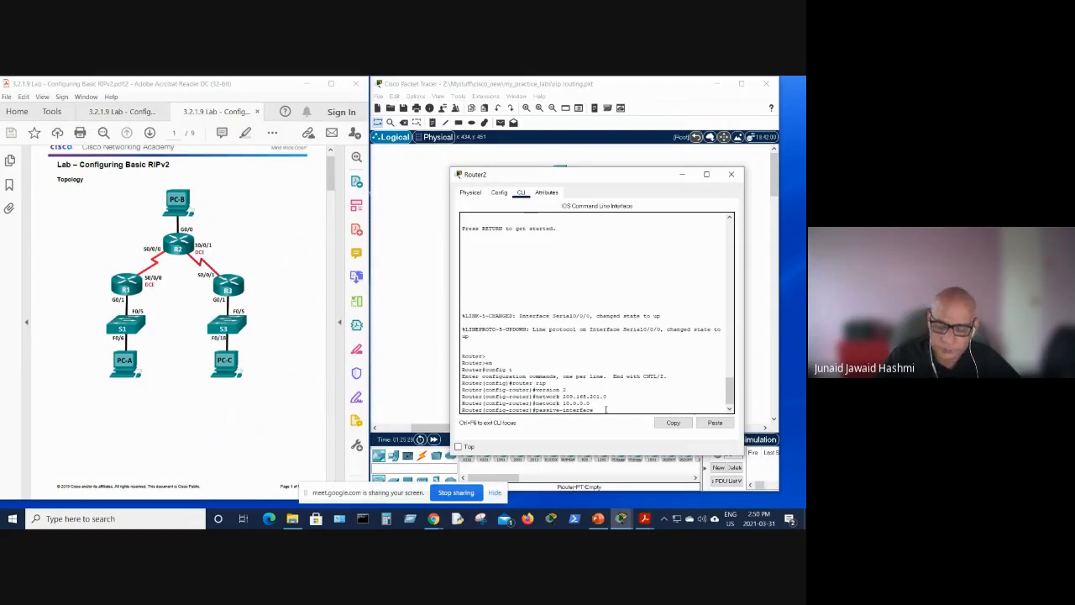
type("g0")
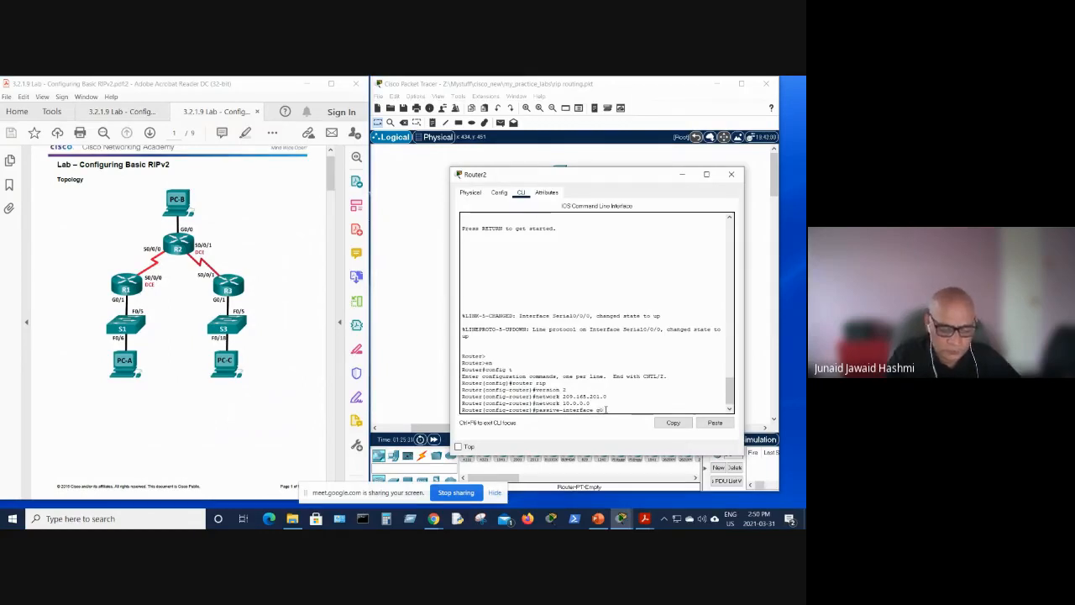
type("/0")
key("Return")
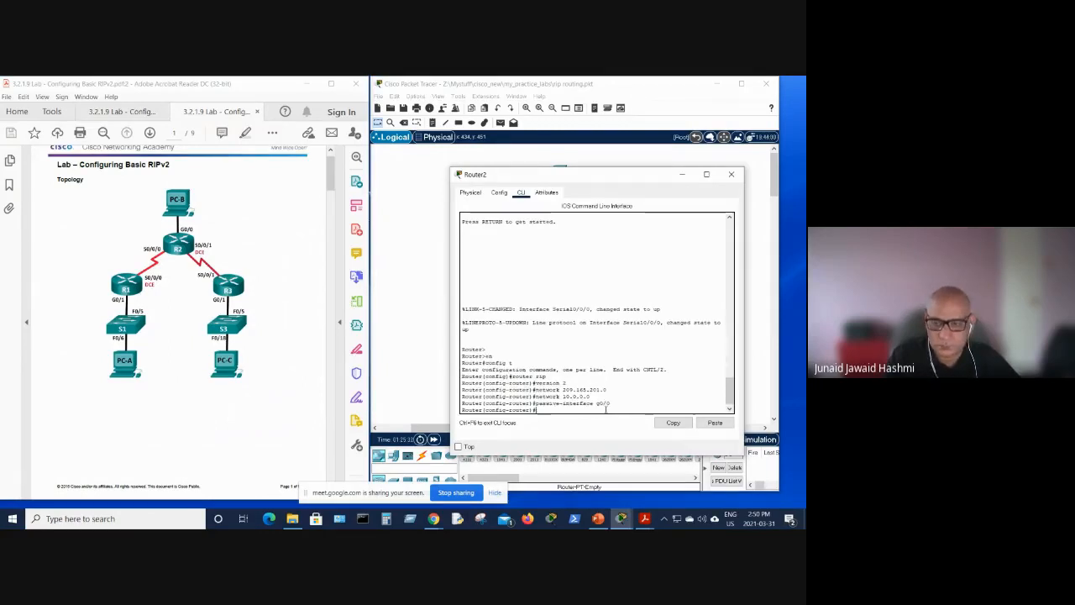
Minimize Router2's window, open Router1's CLI and enter global configuration mode with en and config t.
left_click(682, 176)
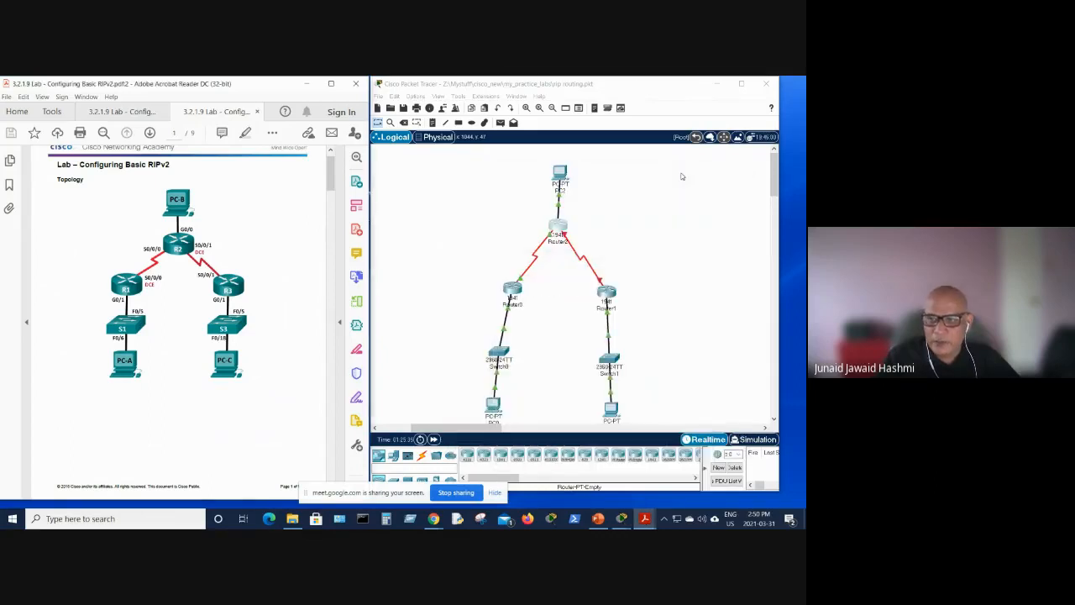
left_click(606, 293)
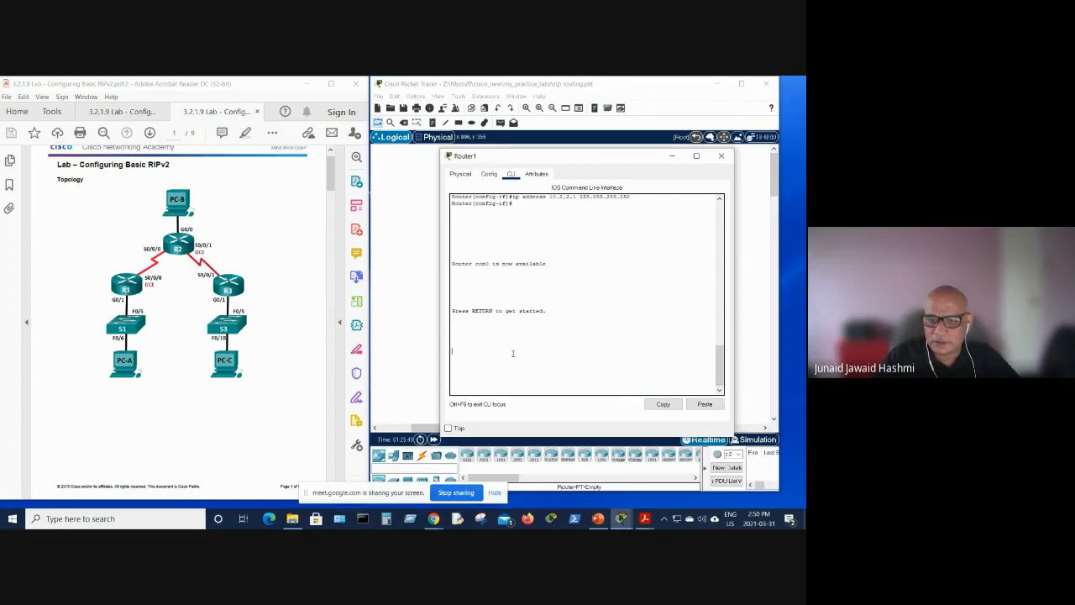
key("Return")
key("Return")
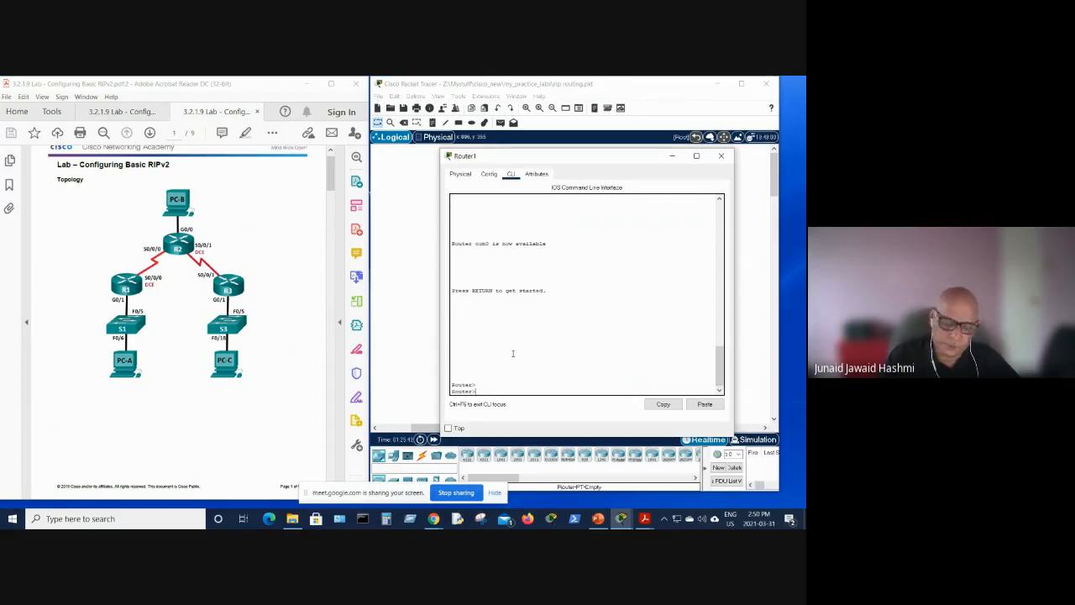
key("Return")
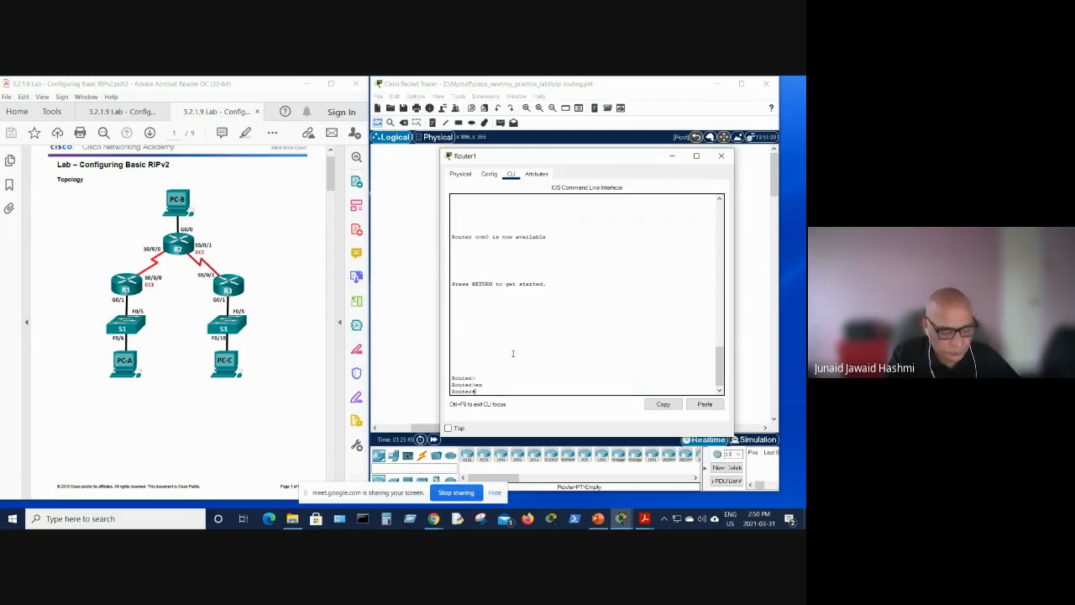
type("config")
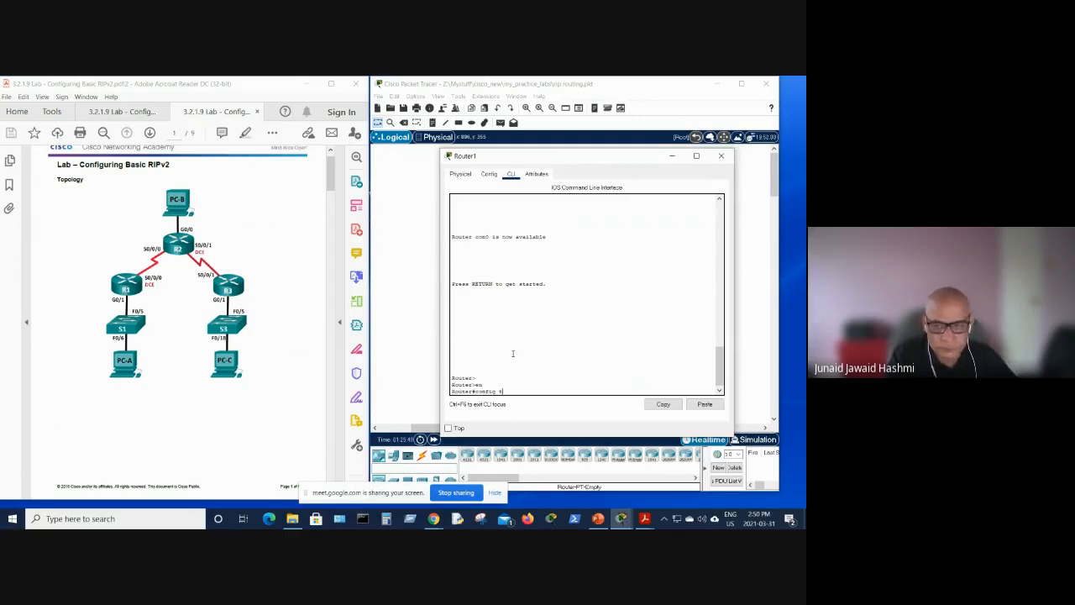
type(" t")
key("Return")
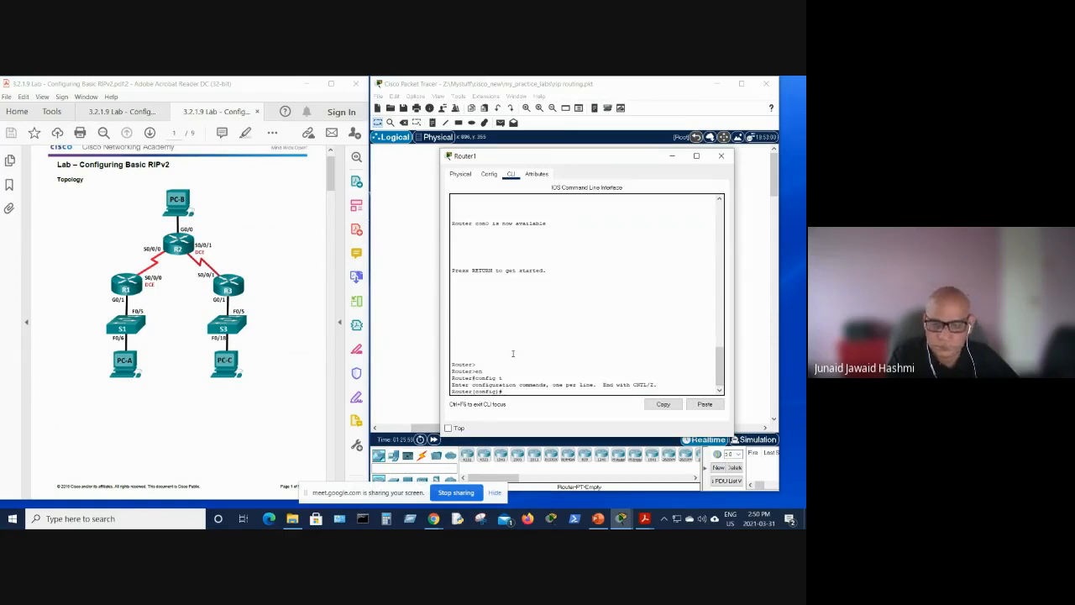
Enter RIP configuration mode on Router1 with router rip and set it to version 2.
type("route")
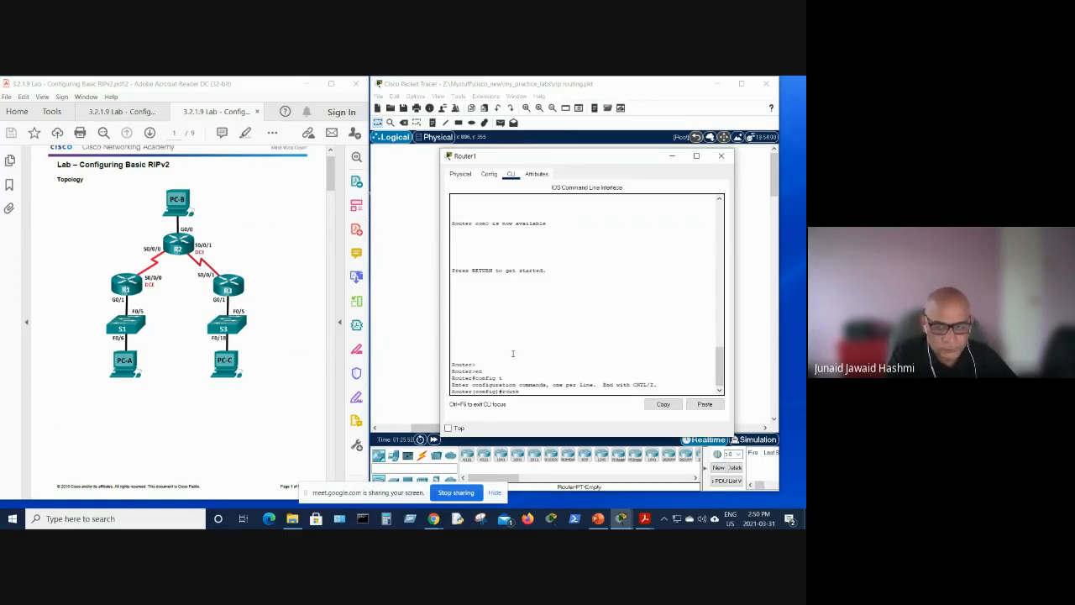
type("r ri")
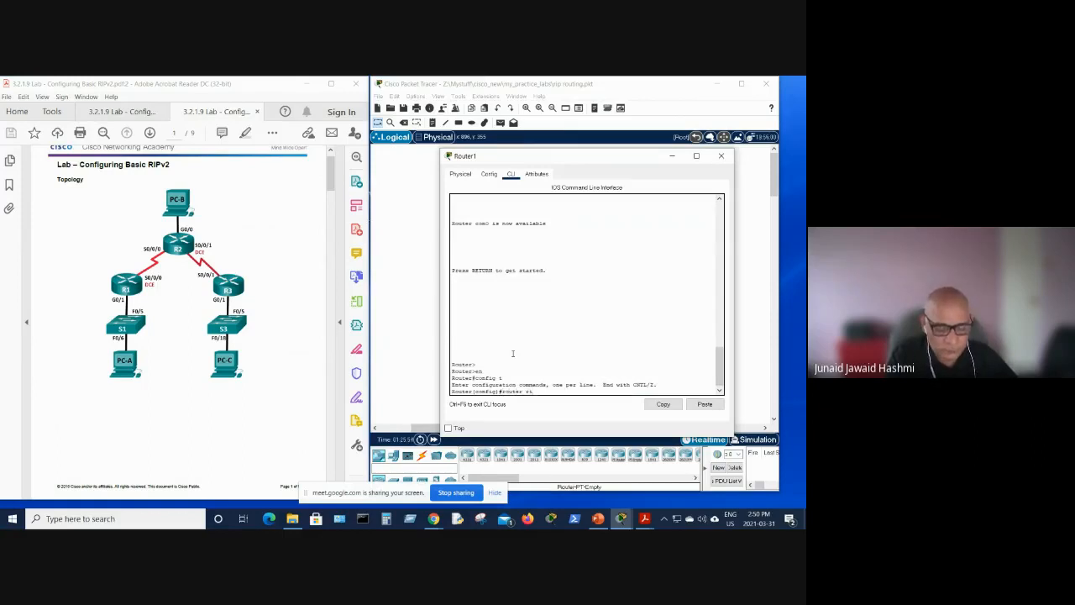
type("p")
key("Return")
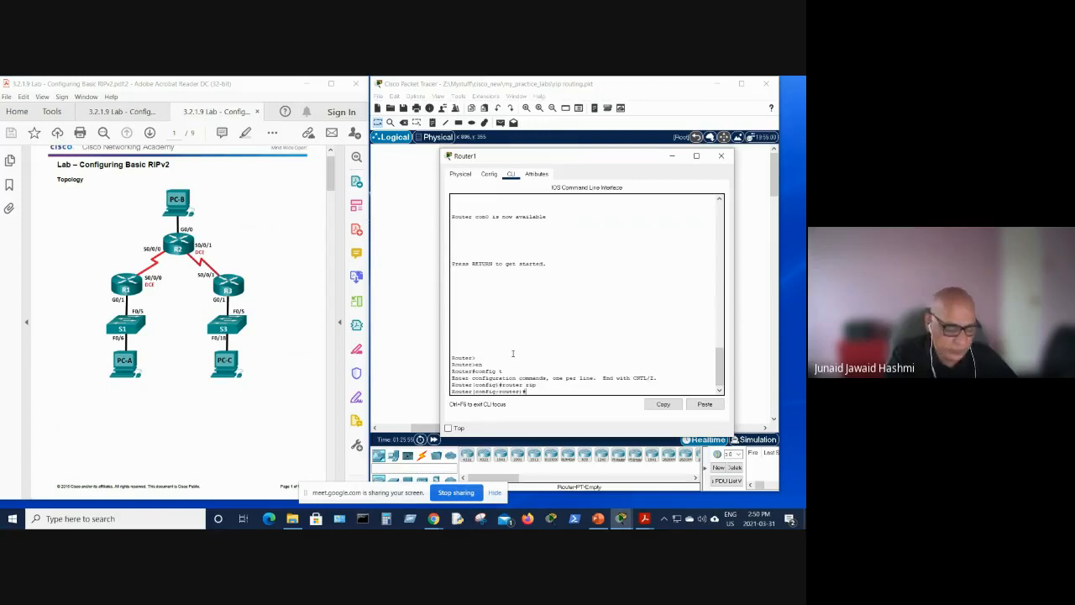
type("version")
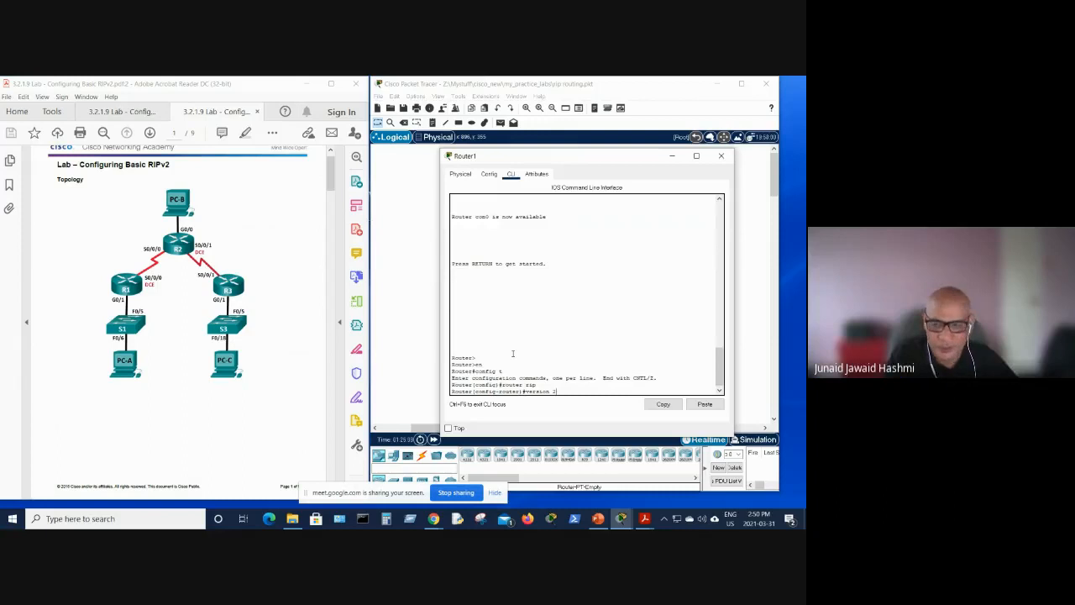
type(" 2")
key("Return")
Begin a network command in Router1's RIP configuration and consult the lab's Addressing Table and Part 2, Step 1 for the network to advertise.
type("netw")
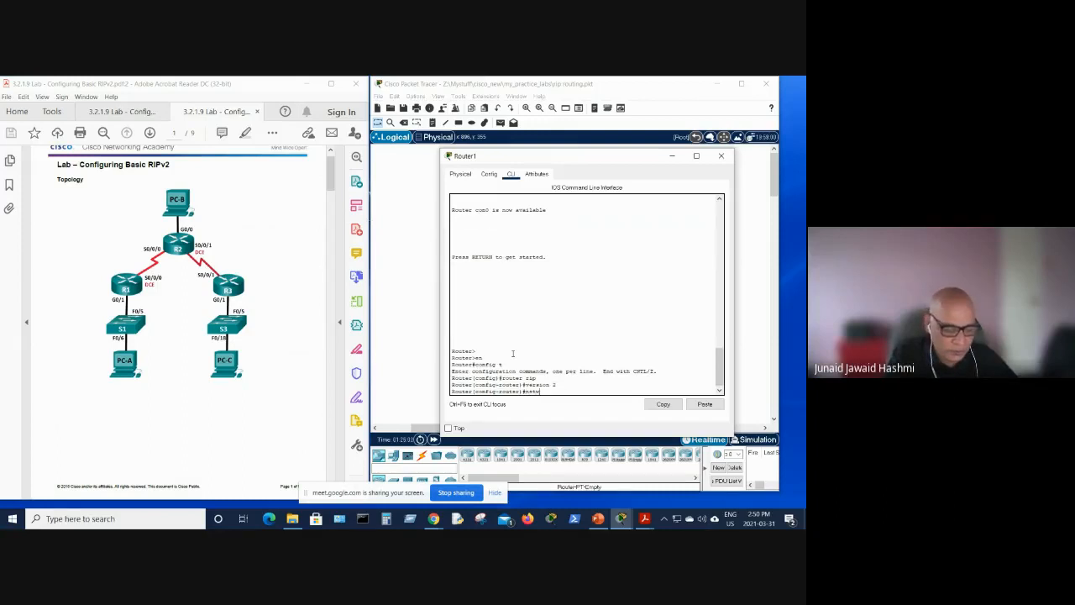
type("ork")
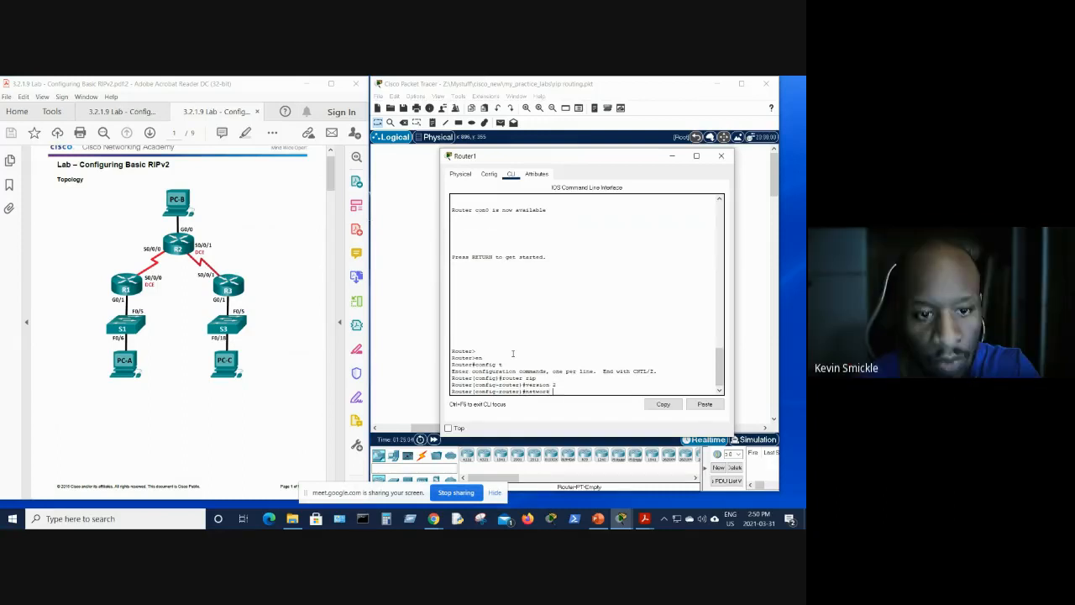
left_click(110, 113)
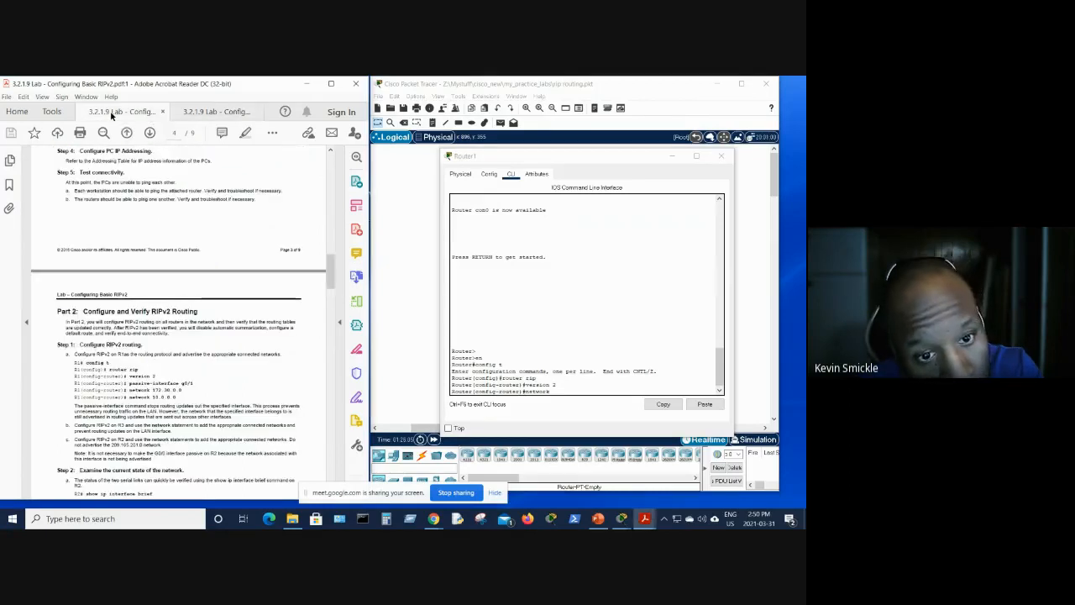
left_click(192, 113)
scroll(201, 217, "down", 3)
scroll(202, 218, "down", 5)
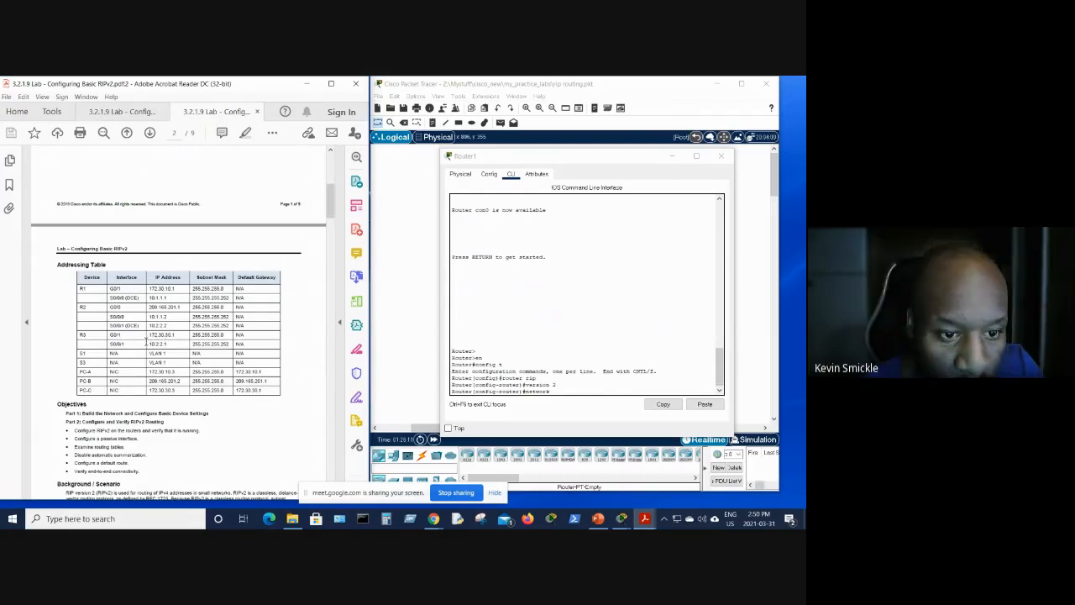
scroll(147, 341, "down", 5)
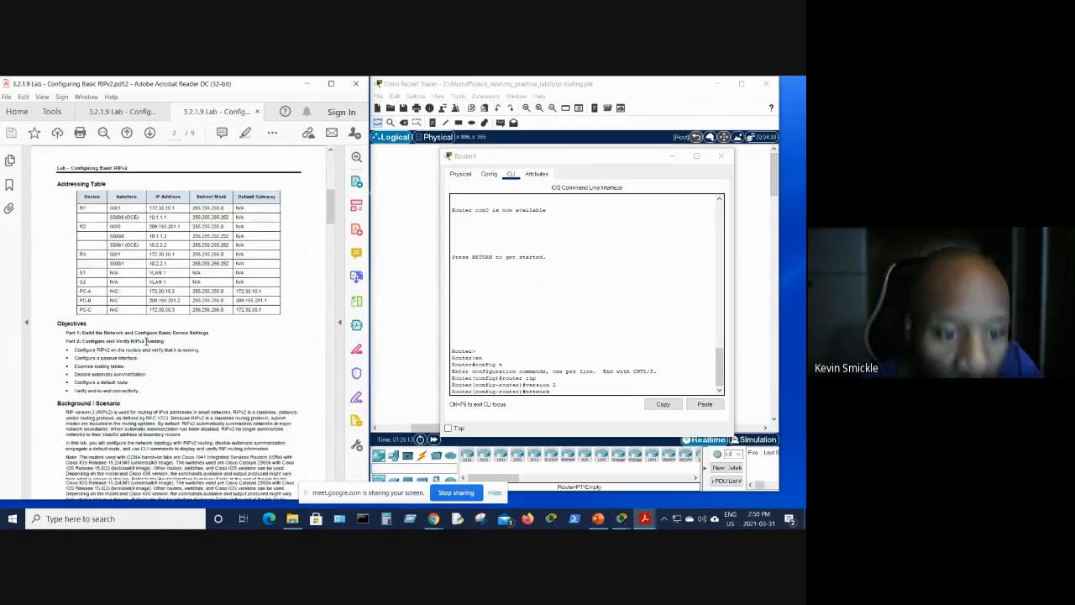
scroll(147, 340, "down", 3)
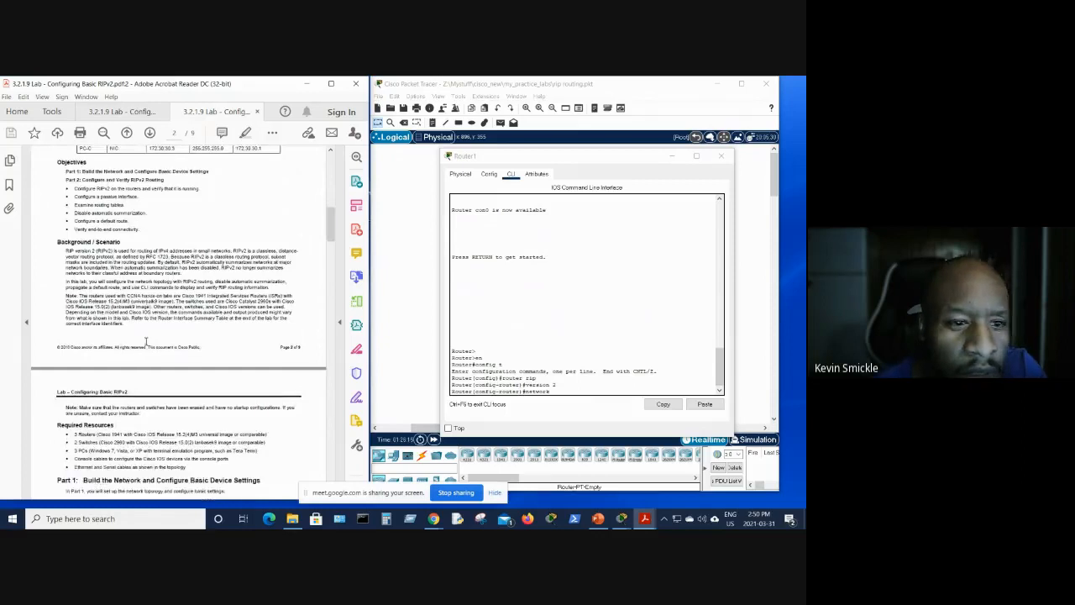
left_click(114, 112)
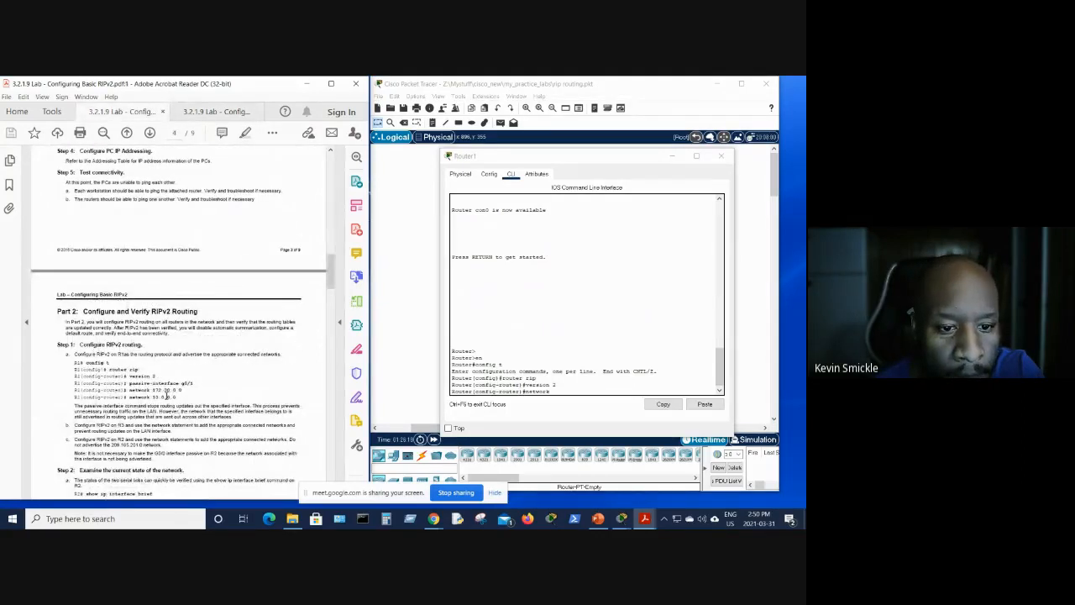
Complete Router1's network command with 172.30.0.0 and run it.
left_click(557, 391)
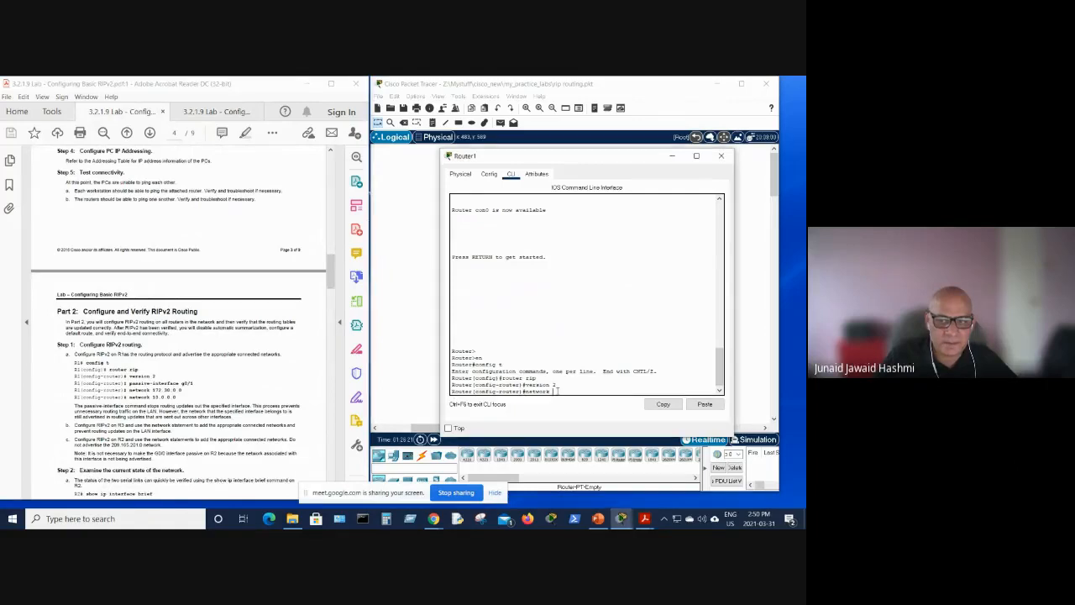
type("1")
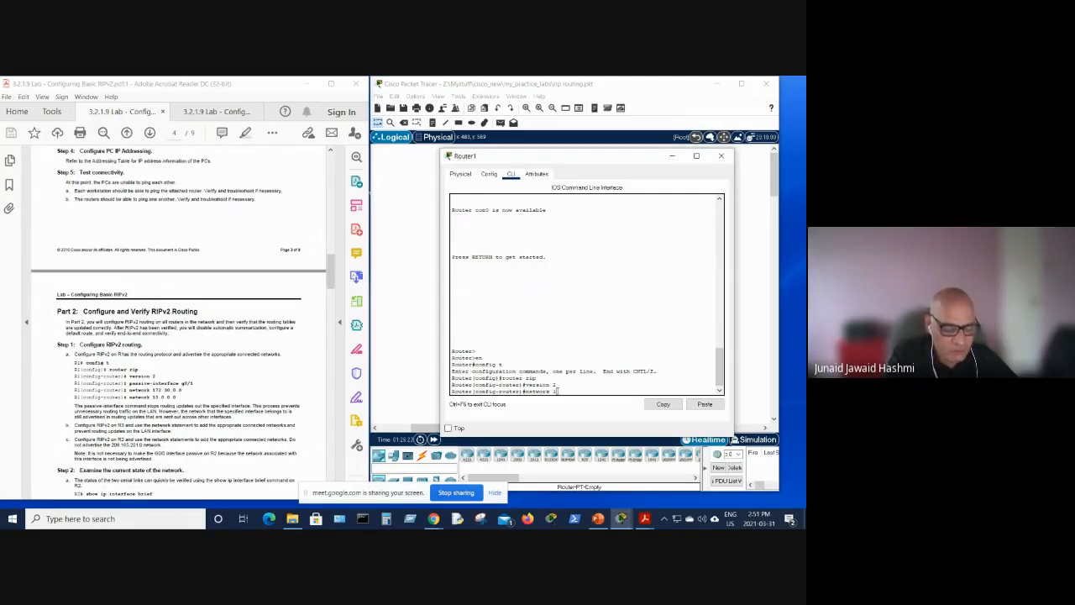
type("72.3")
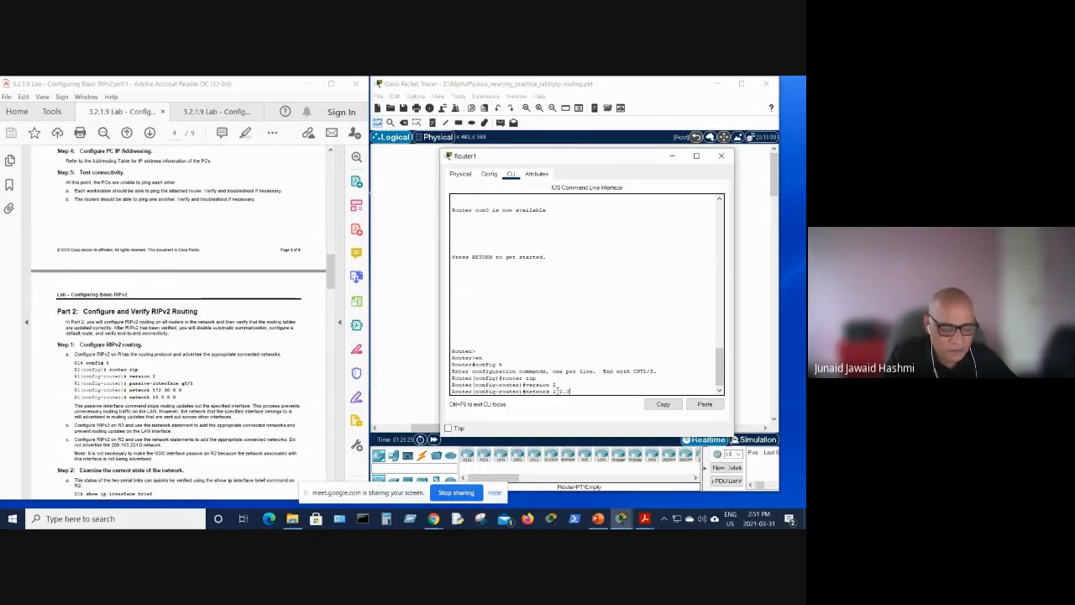
type("0.0.0")
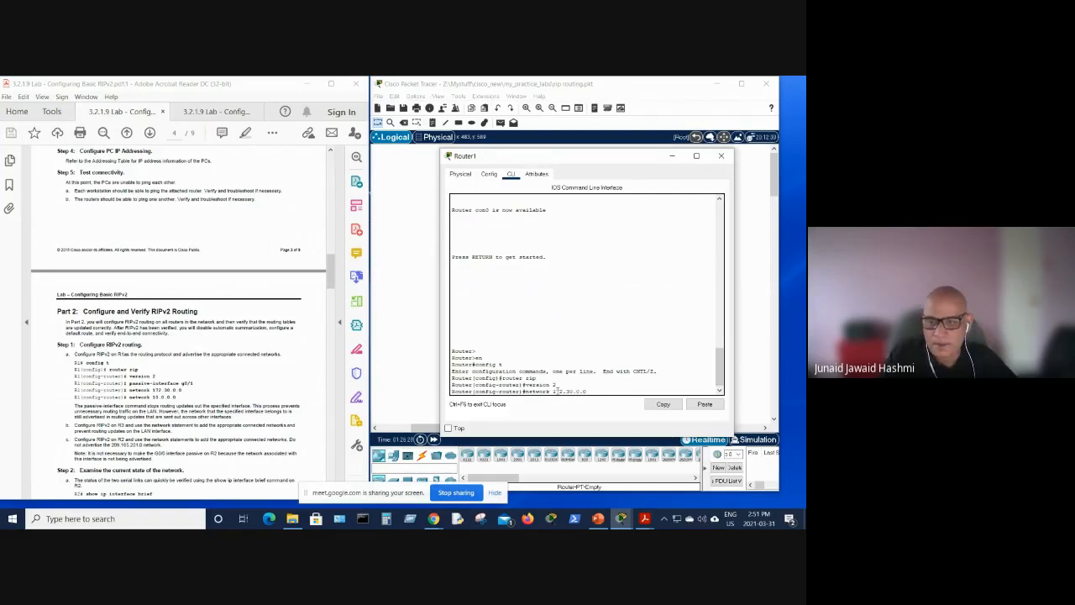
type(".0")
key("Return")
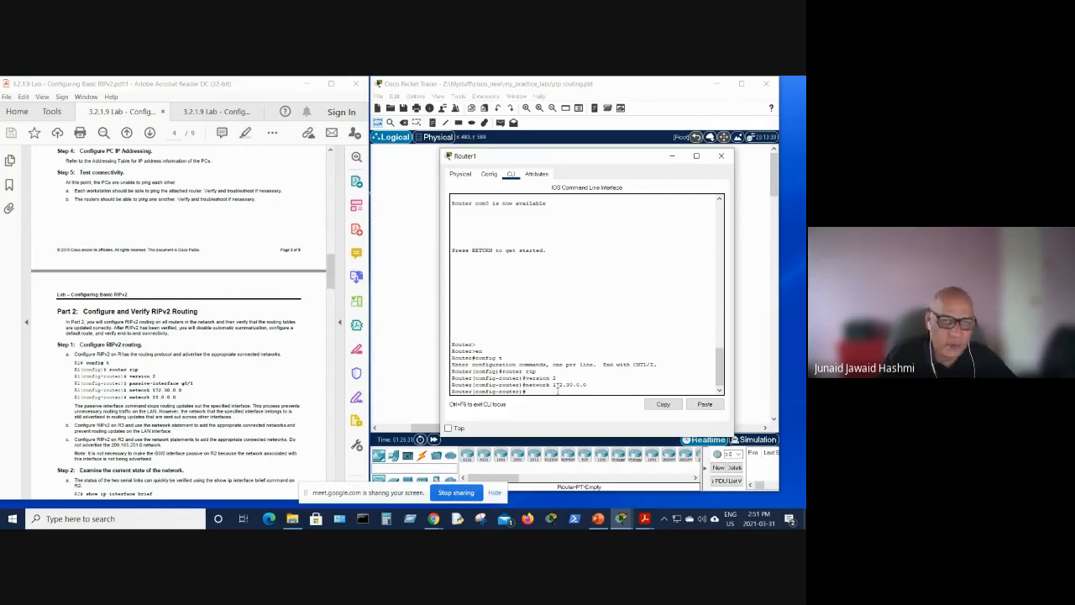
Recheck the lab's addressing and RIPv2 commands, advertise network 10.0.0.0 on Router1 and leave configuration mode.
left_click(199, 116)
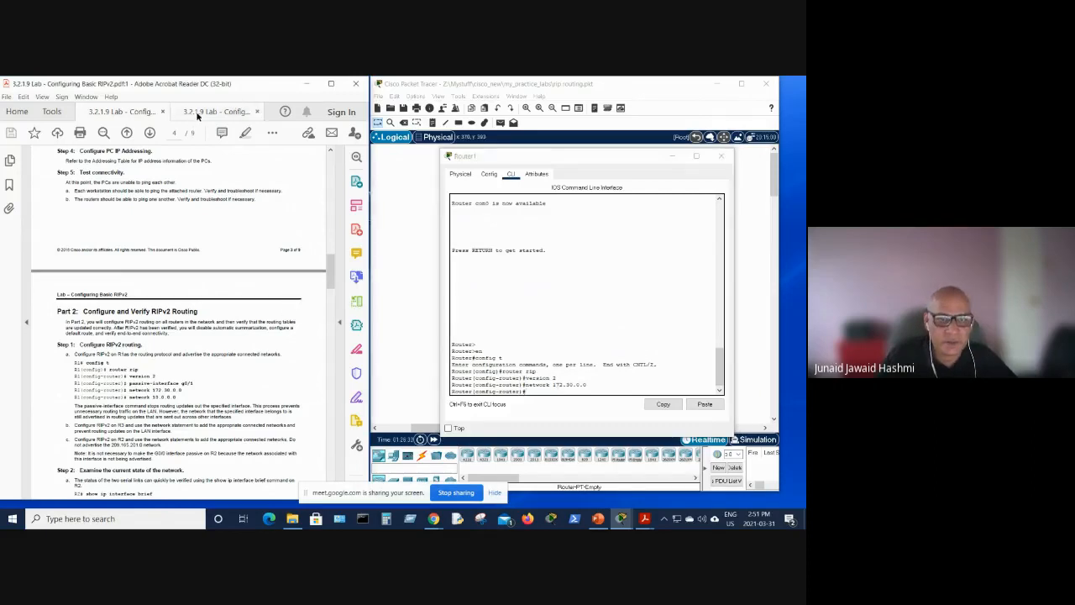
left_click(199, 114)
scroll(223, 308, "up", 1)
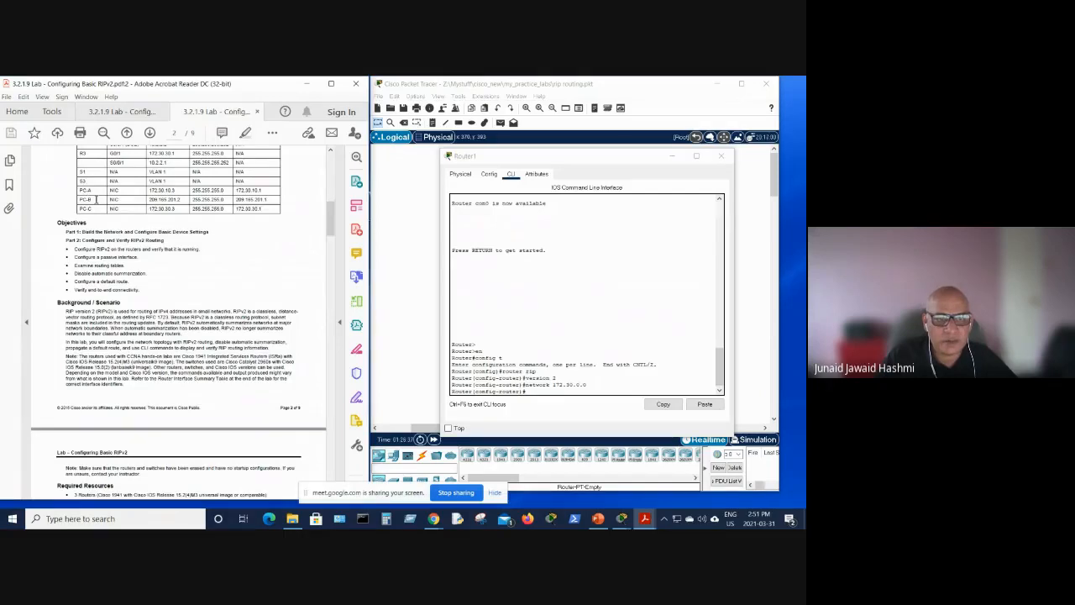
scroll(97, 199, "up", 1)
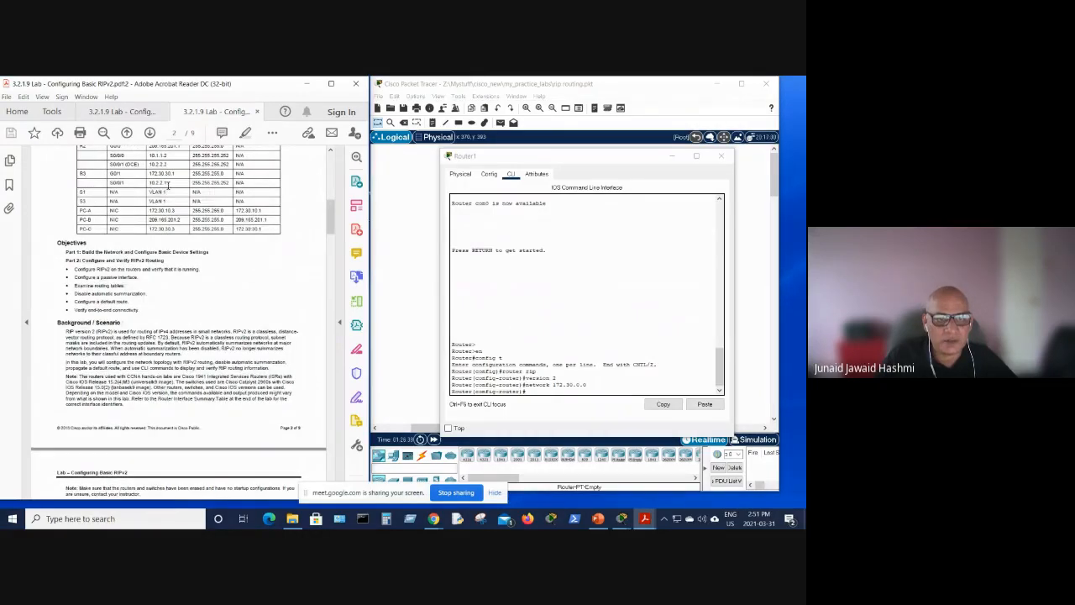
left_click(102, 113)
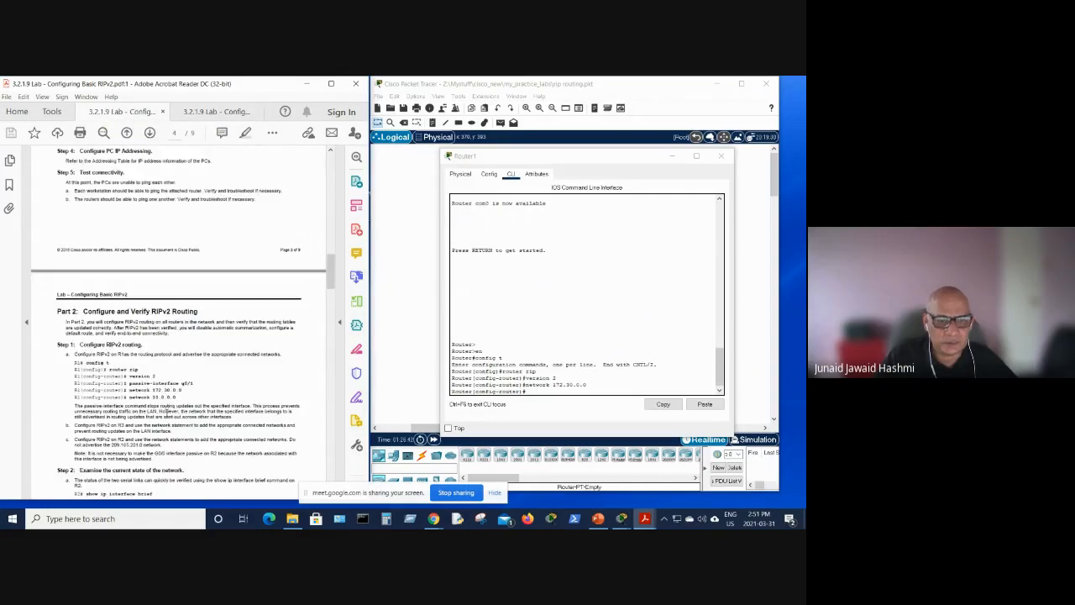
left_click(531, 392)
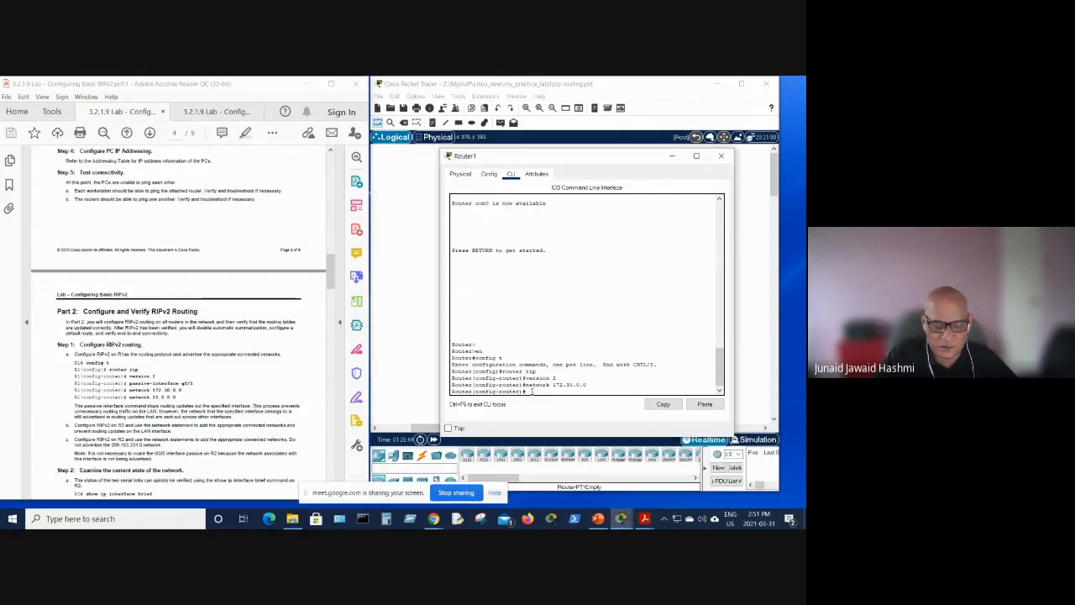
type("netw")
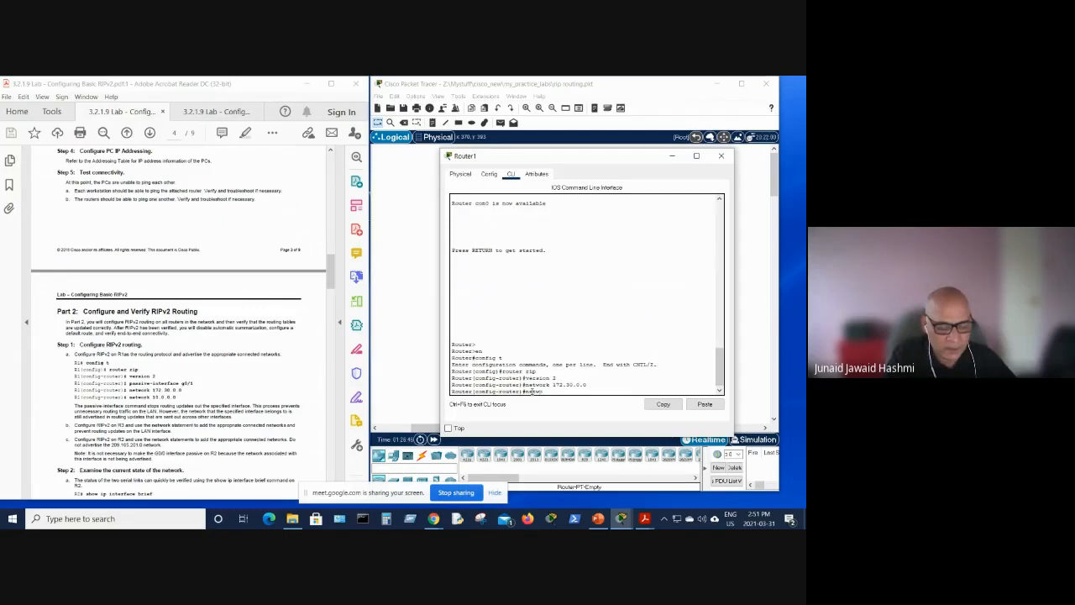
type("or")
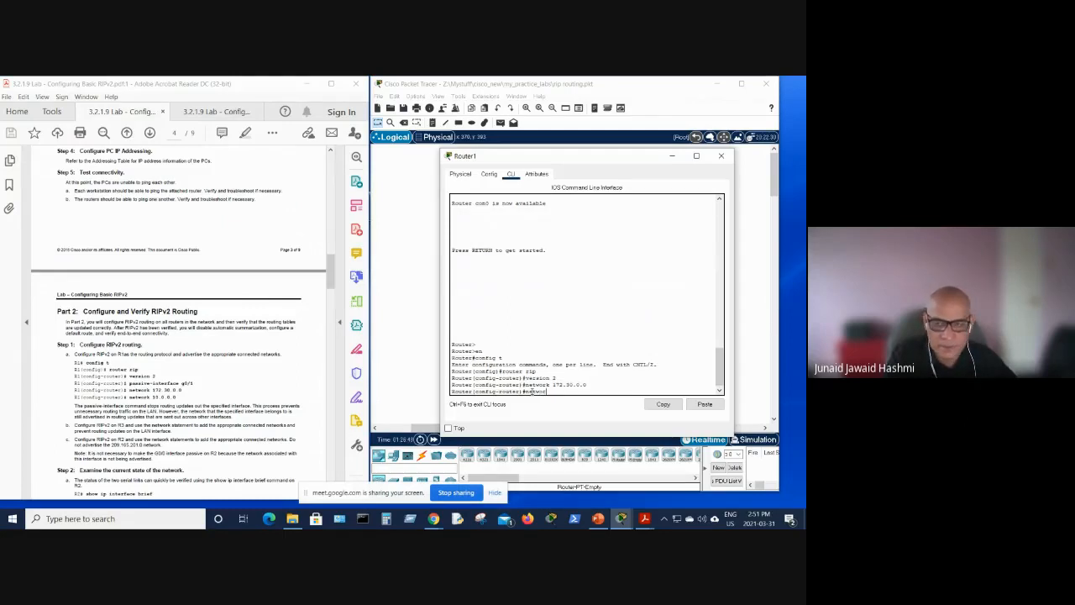
type("k 10.0")
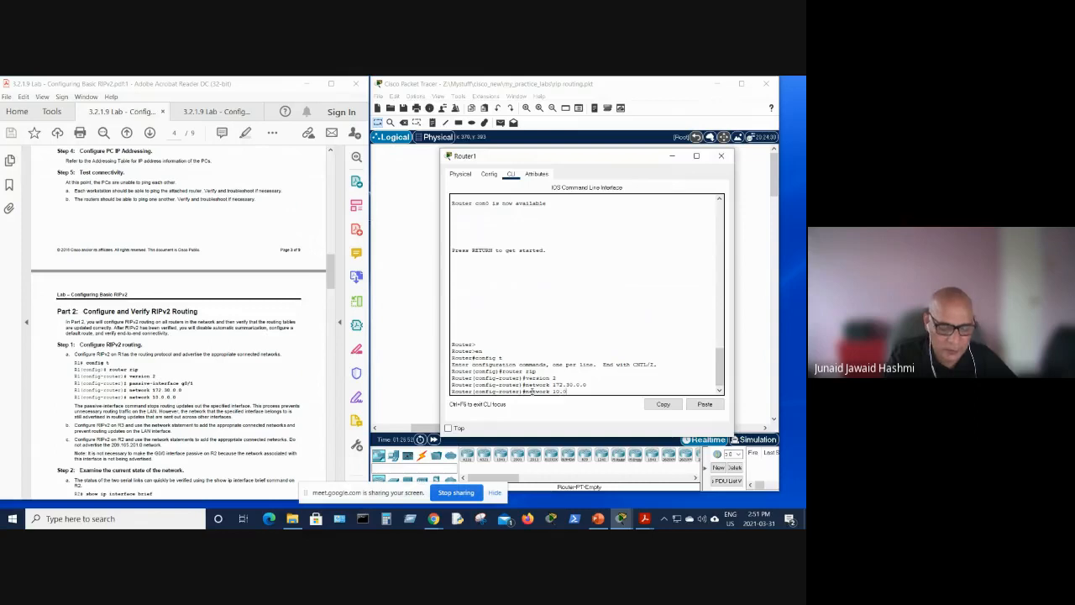
type(".0.0")
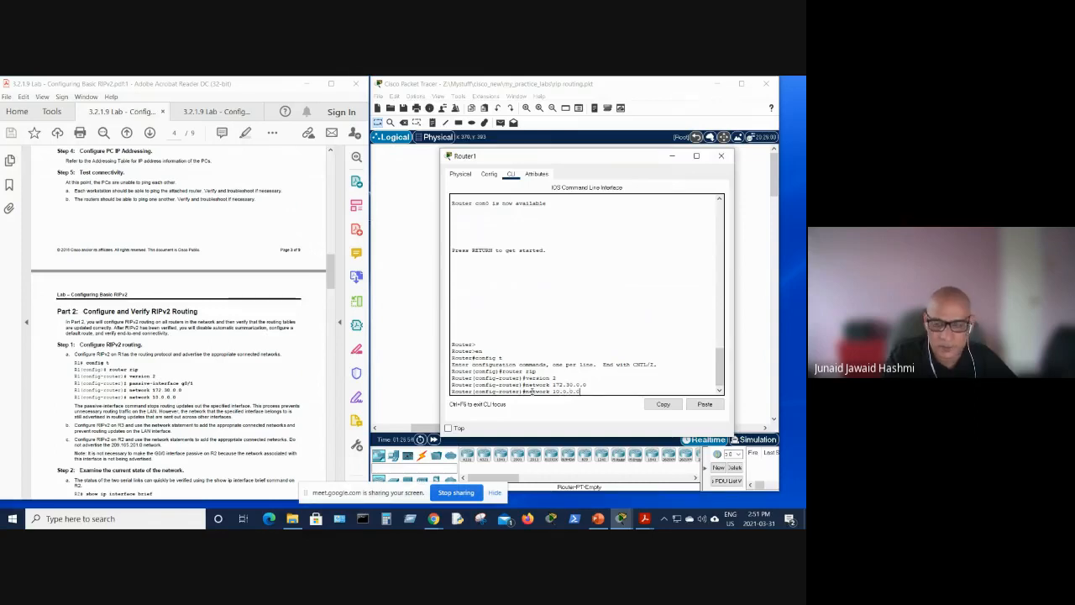
key("Return")
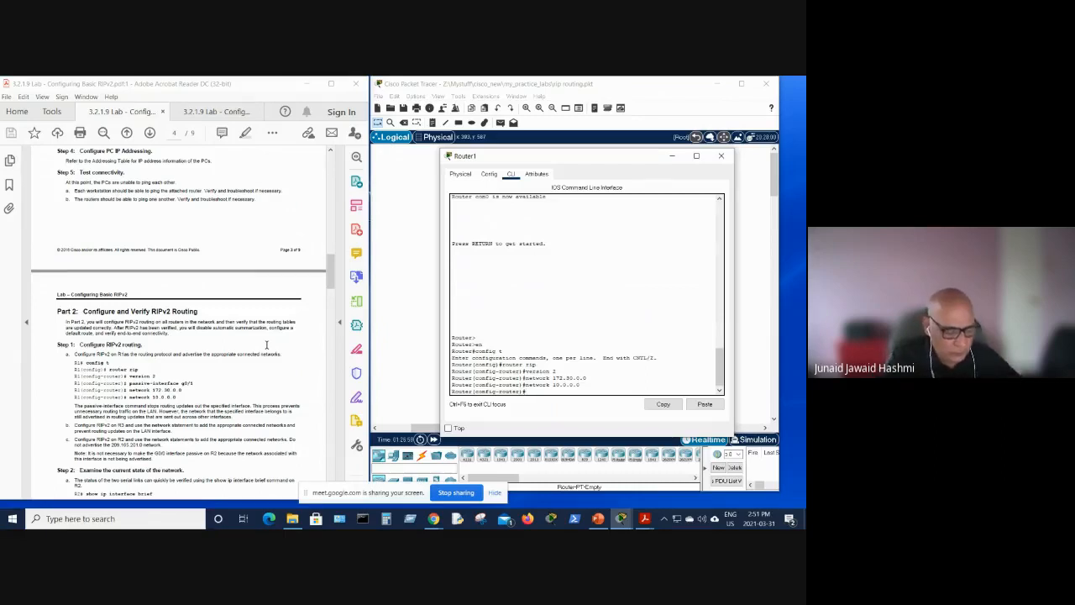
key("ctrl+z")
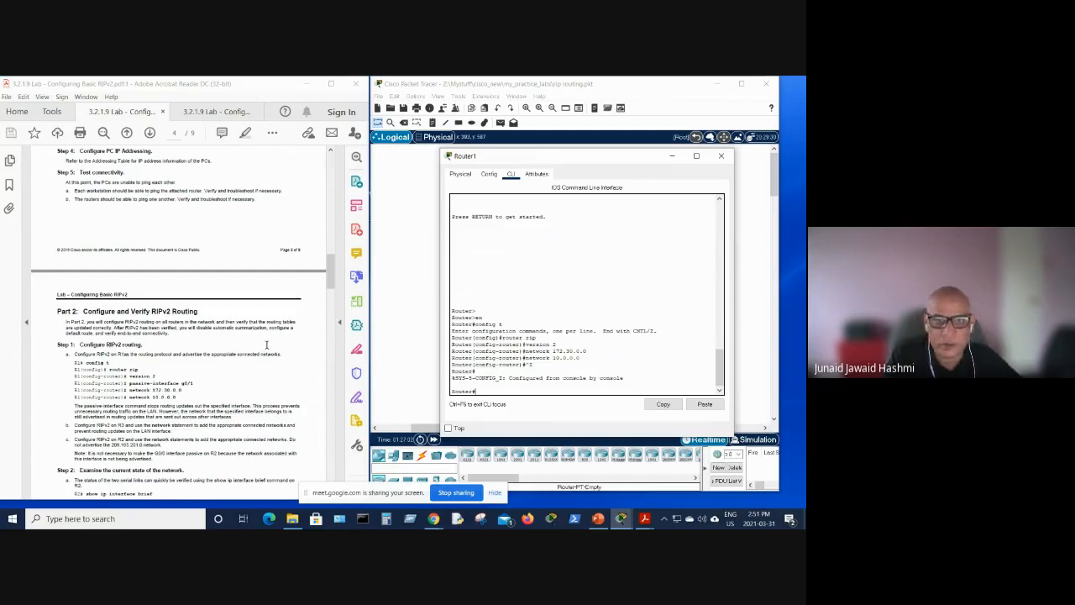
Uncover the topology, open Router2's CLI window alongside Router1's and bring the lab's Addressing Table into view.
left_click_drag(632, 161, 250, 310)
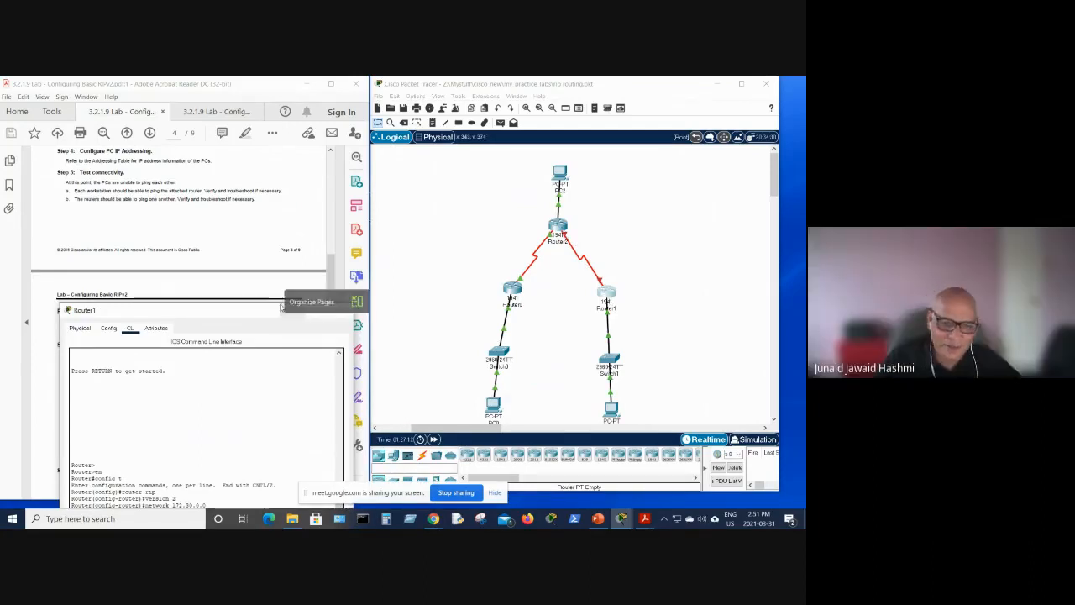
left_click_drag(225, 312, 229, 232)
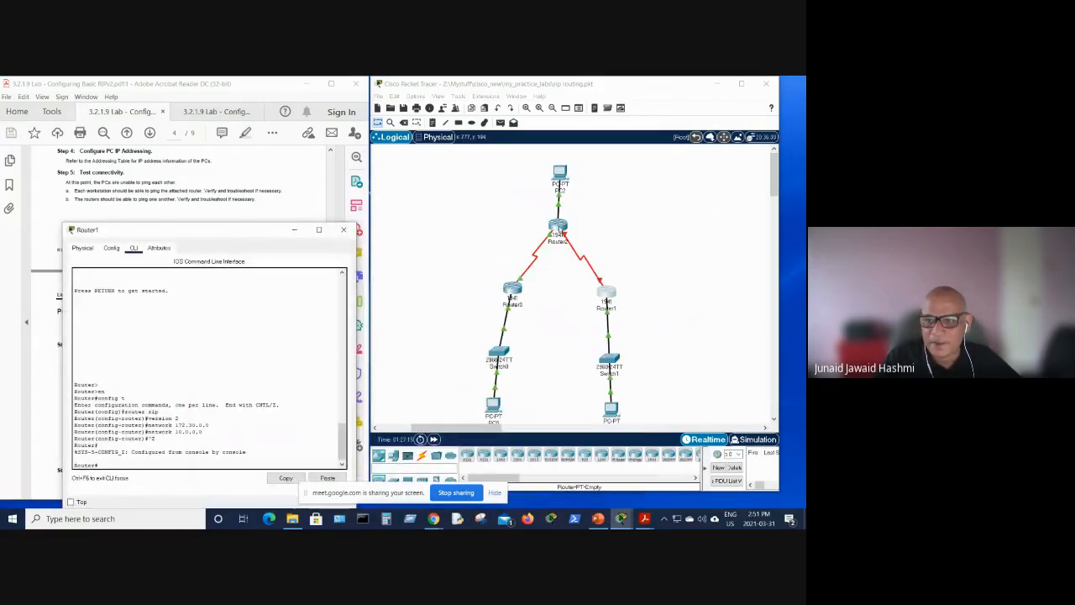
left_click(558, 229)
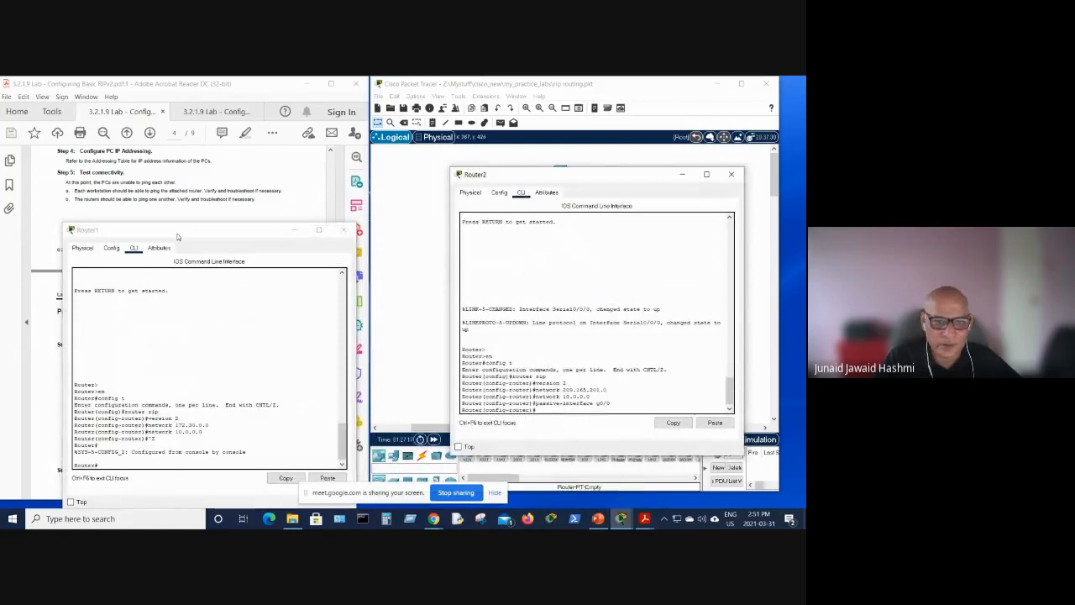
left_click_drag(199, 233, 586, 283)
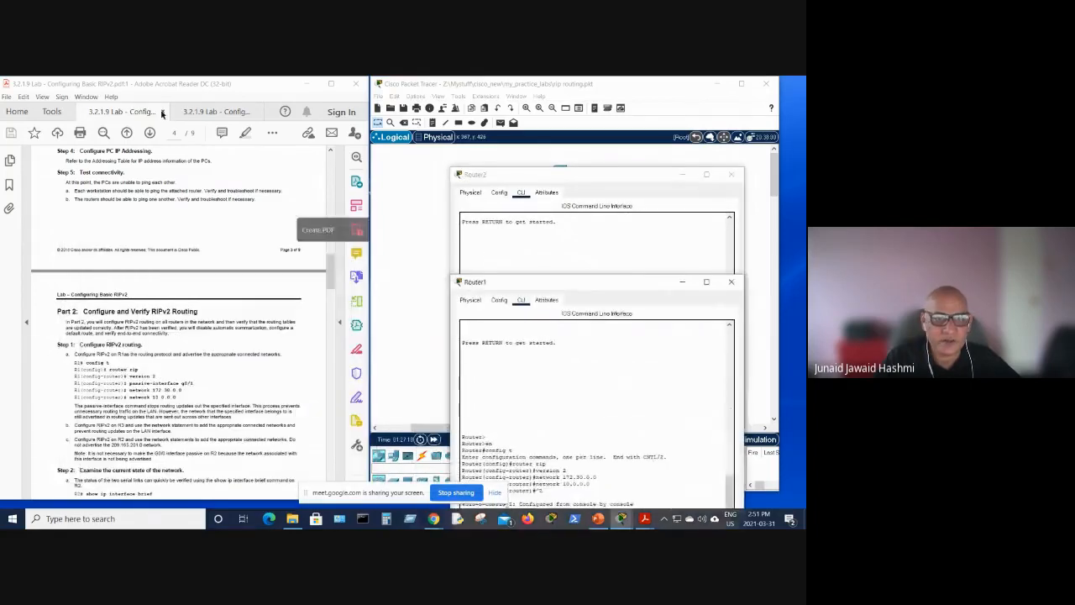
left_click(216, 111)
scroll(214, 241, "up", 3)
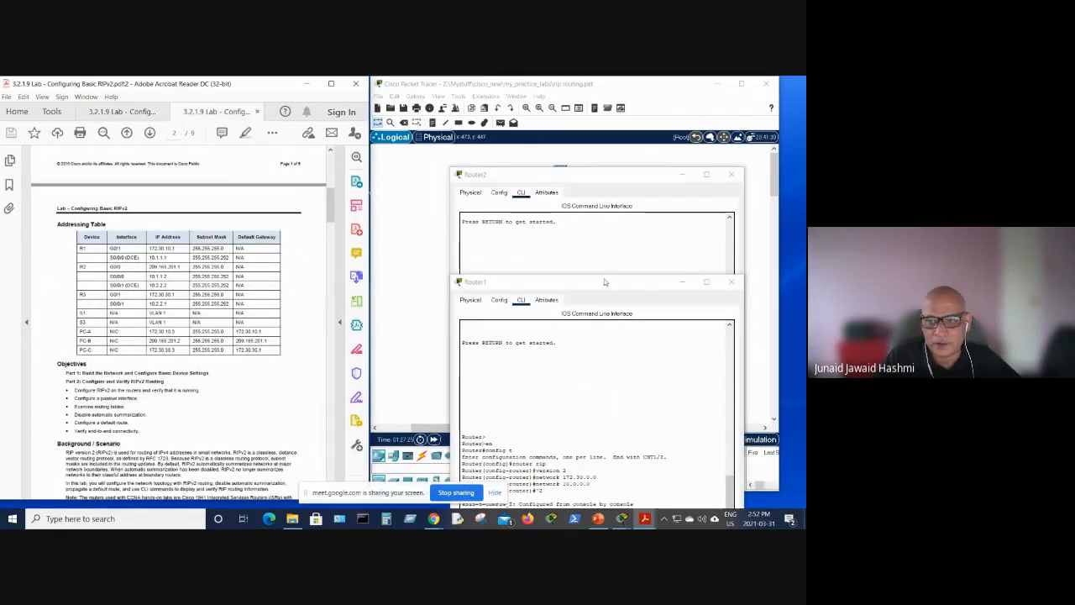
Bring Router1's CLI fully into view, check its interfaces with sh ip interface brief and close its window.
left_click_drag(613, 284, 535, 143)
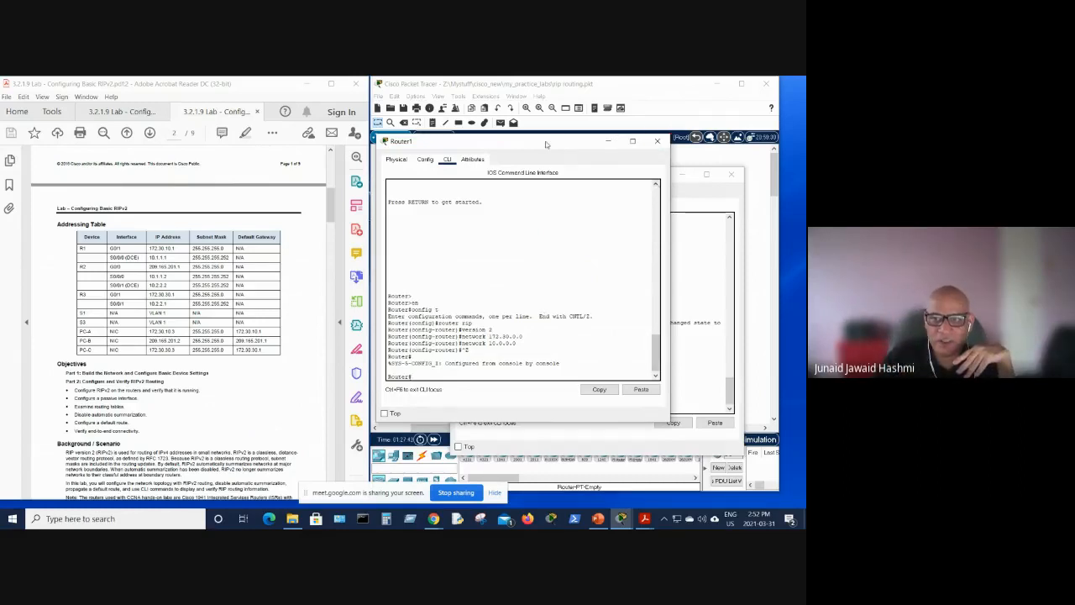
left_click_drag(546, 145, 528, 168)
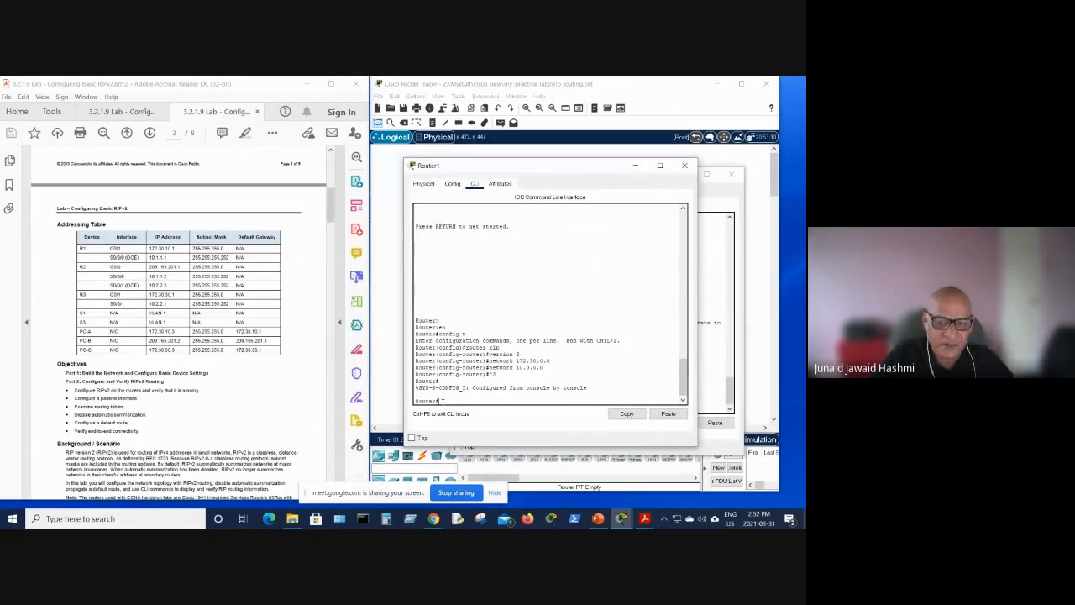
type("sh")
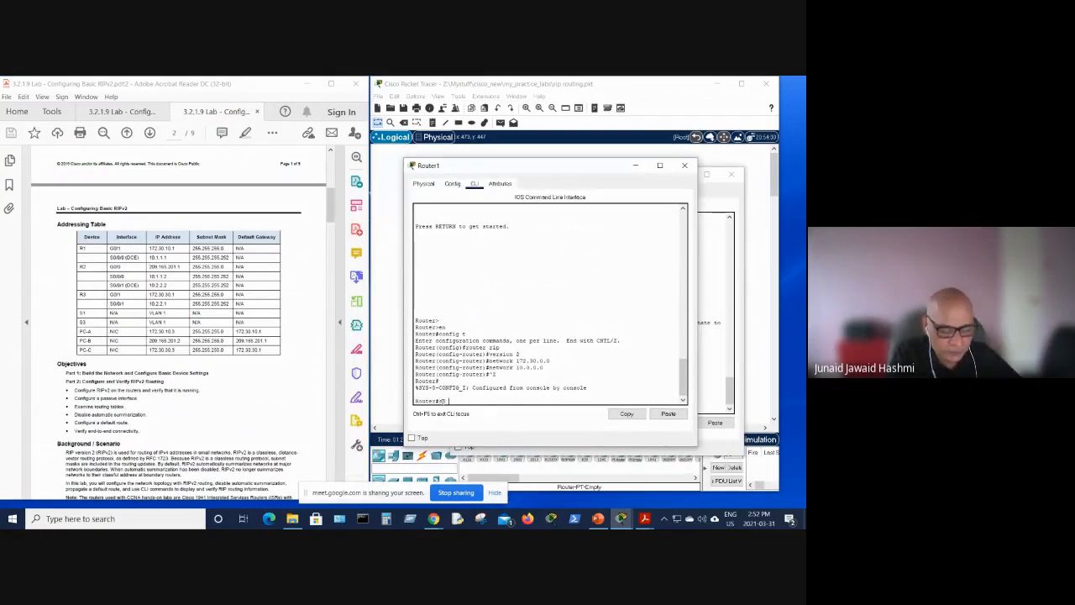
type(" ip interface")
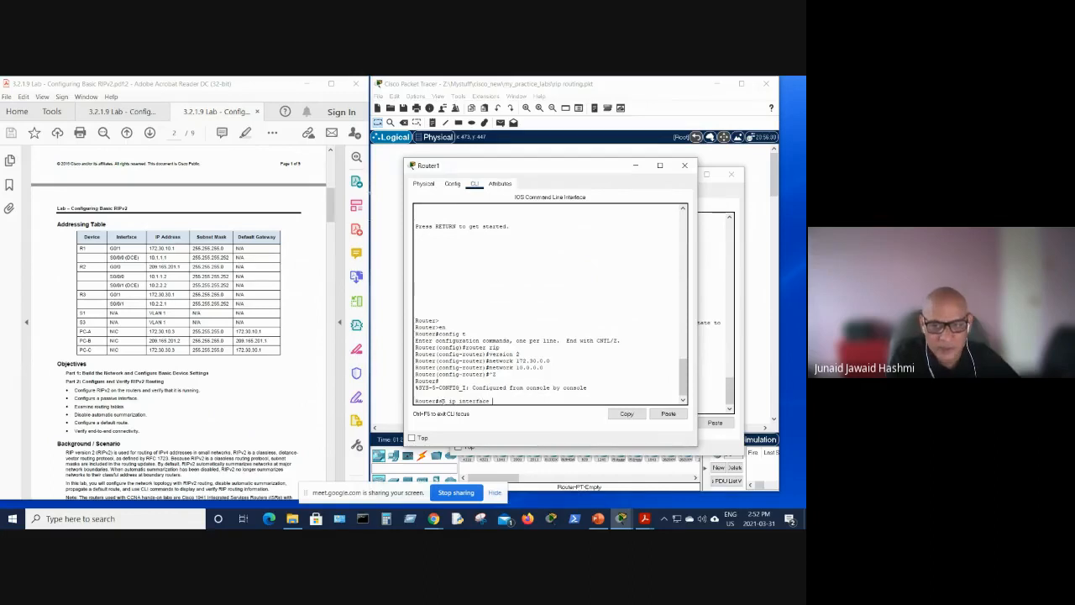
type(" br")
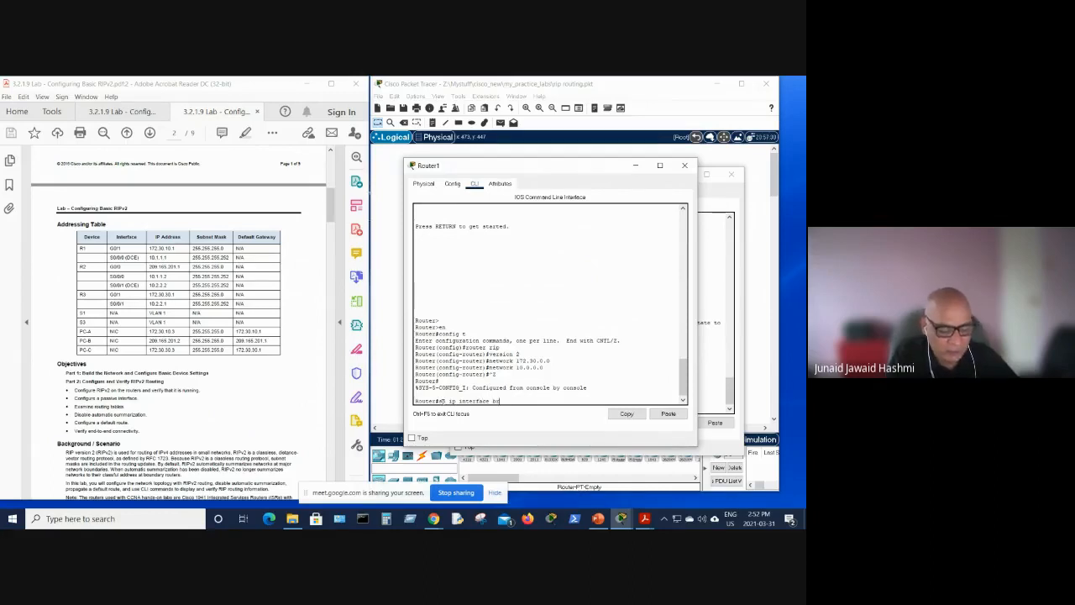
type("ief")
key("Return")
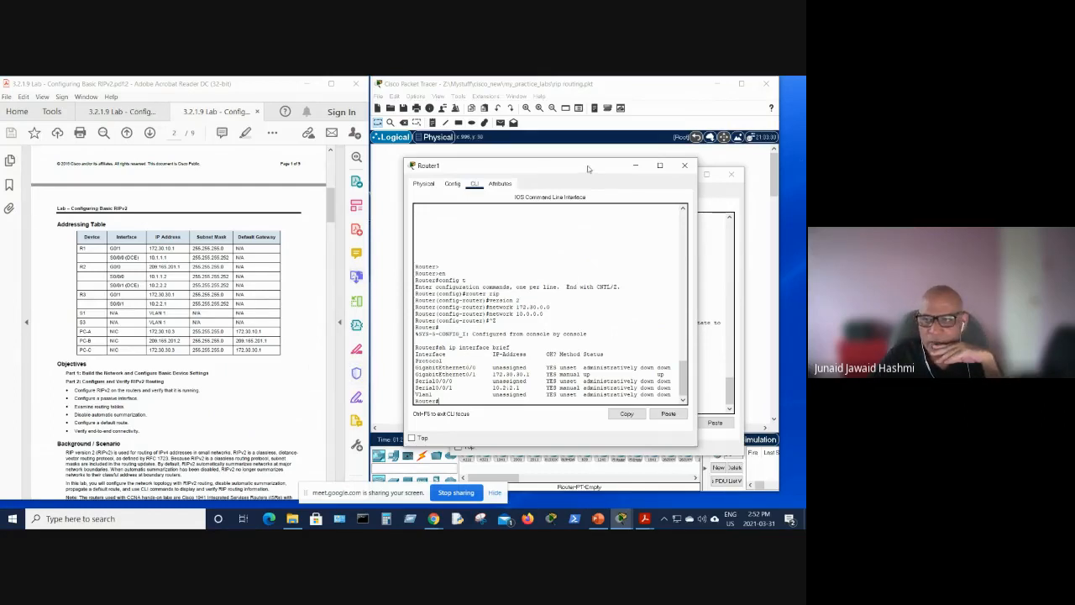
left_click(679, 167)
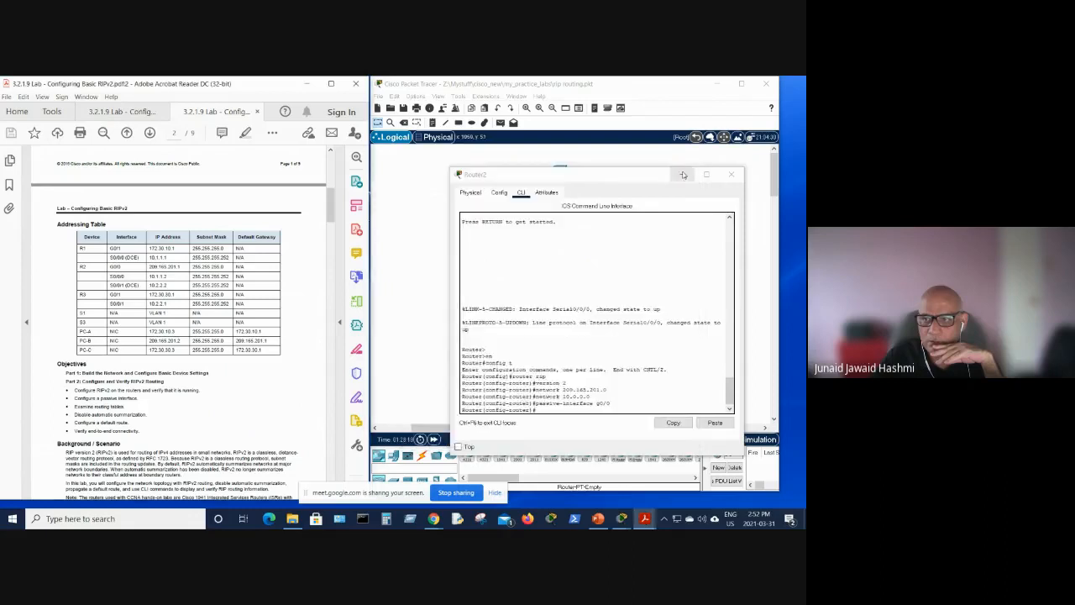
Leave RIP configuration mode on Router2 and check its interfaces with sh ip interface brief.
left_click(731, 174)
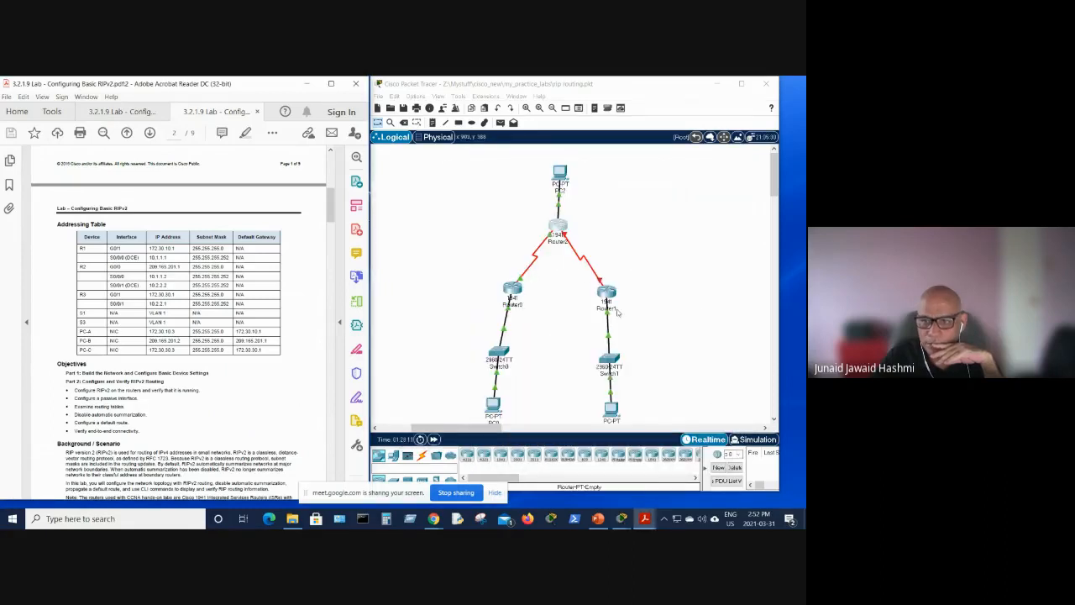
left_click(559, 227)
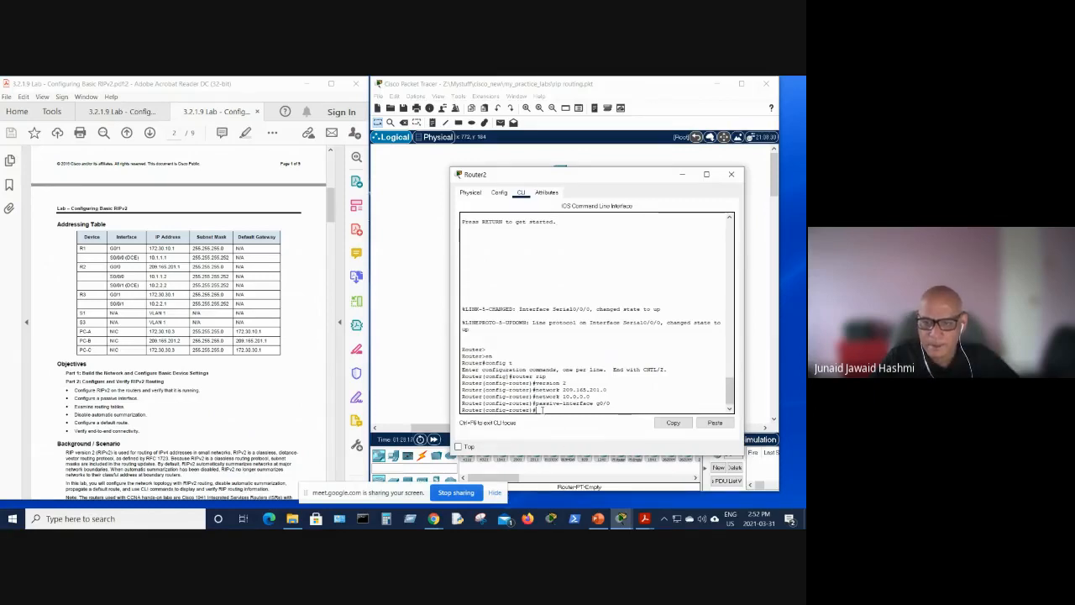
key("ctrl+z")
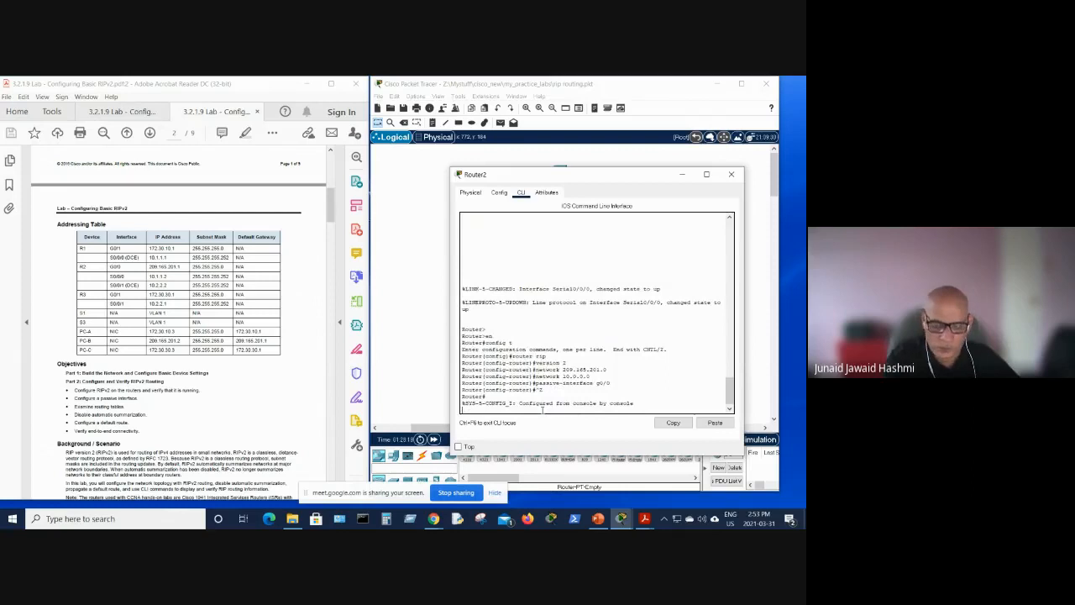
key("Return")
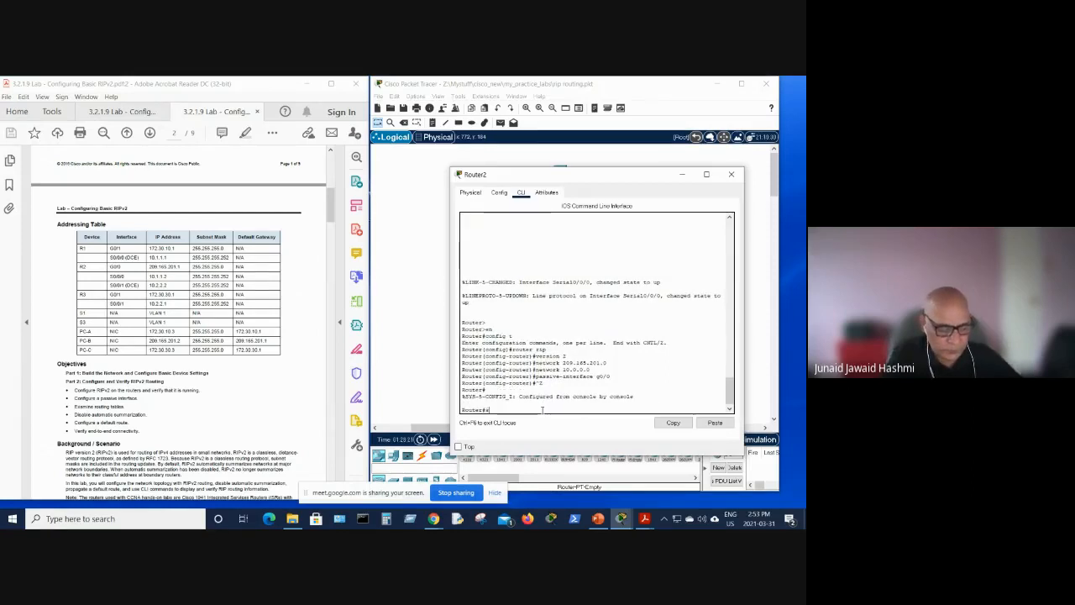
type("sh ip i")
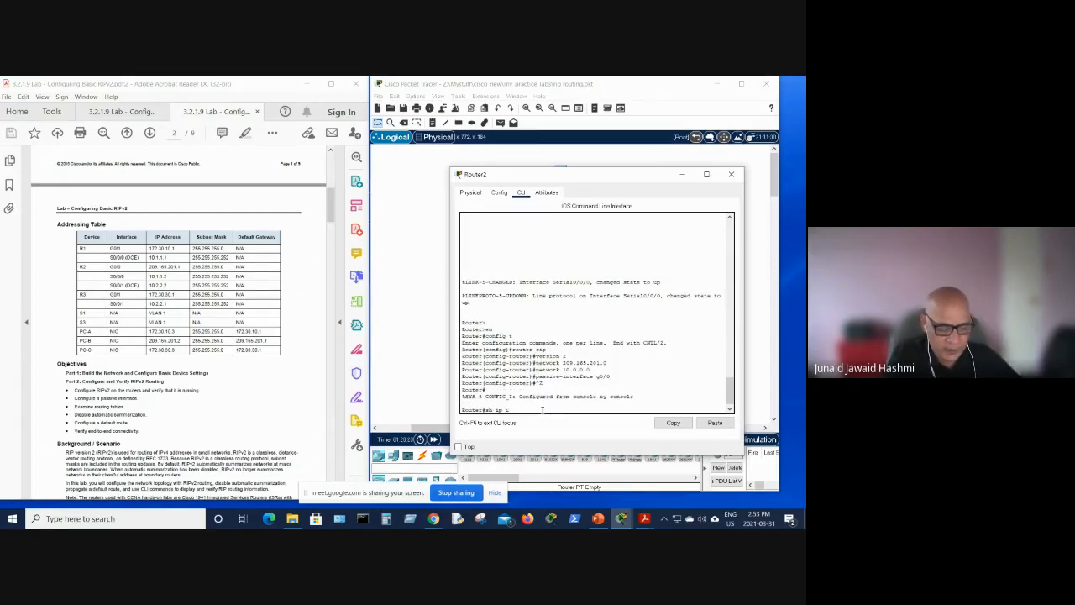
type("nterfac")
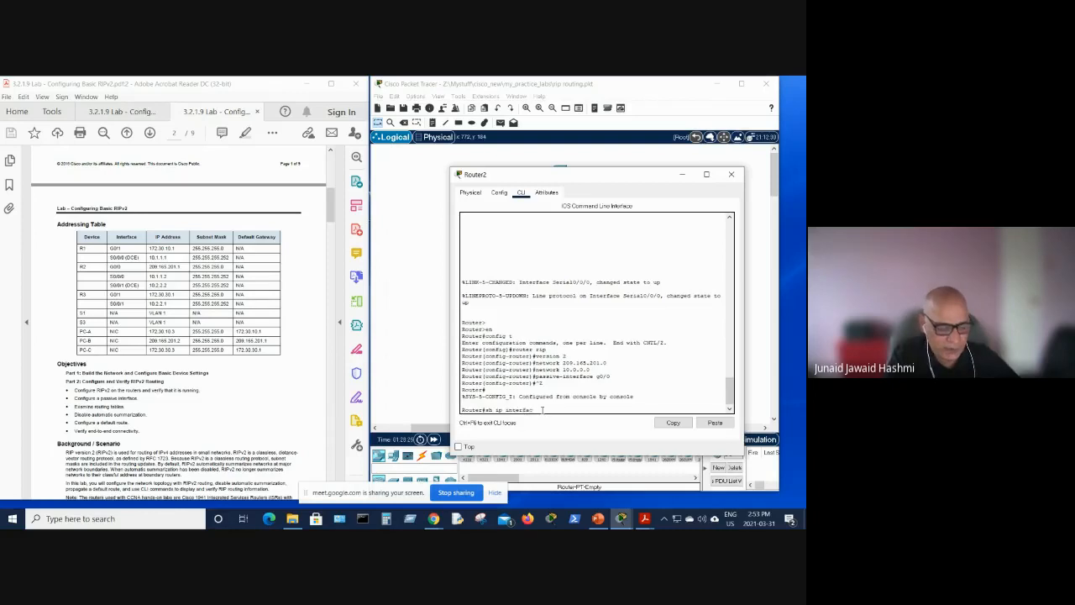
type("e brie")
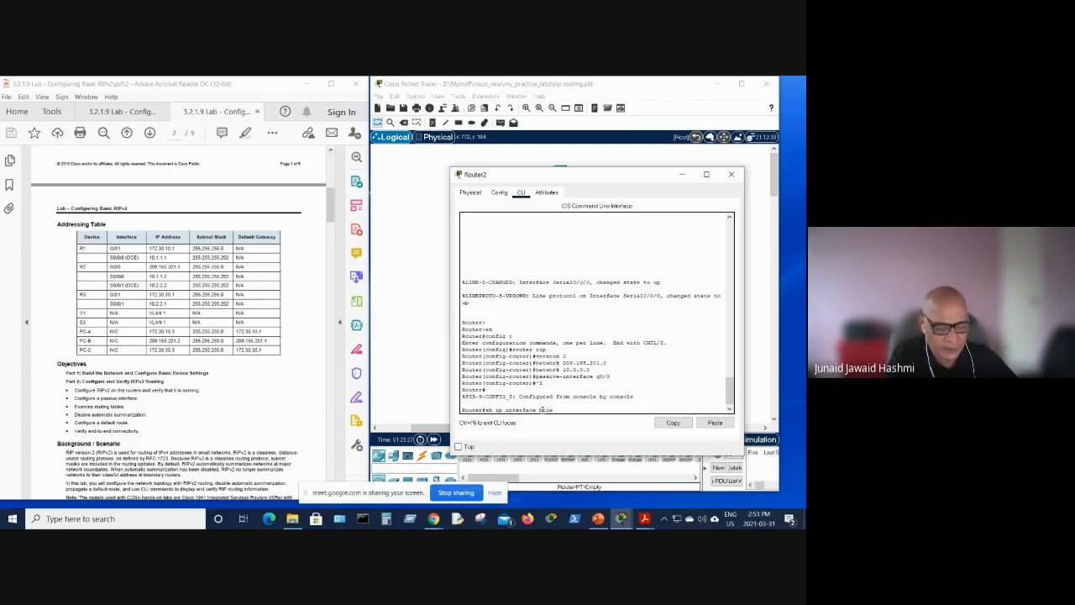
type("f")
key("Return")
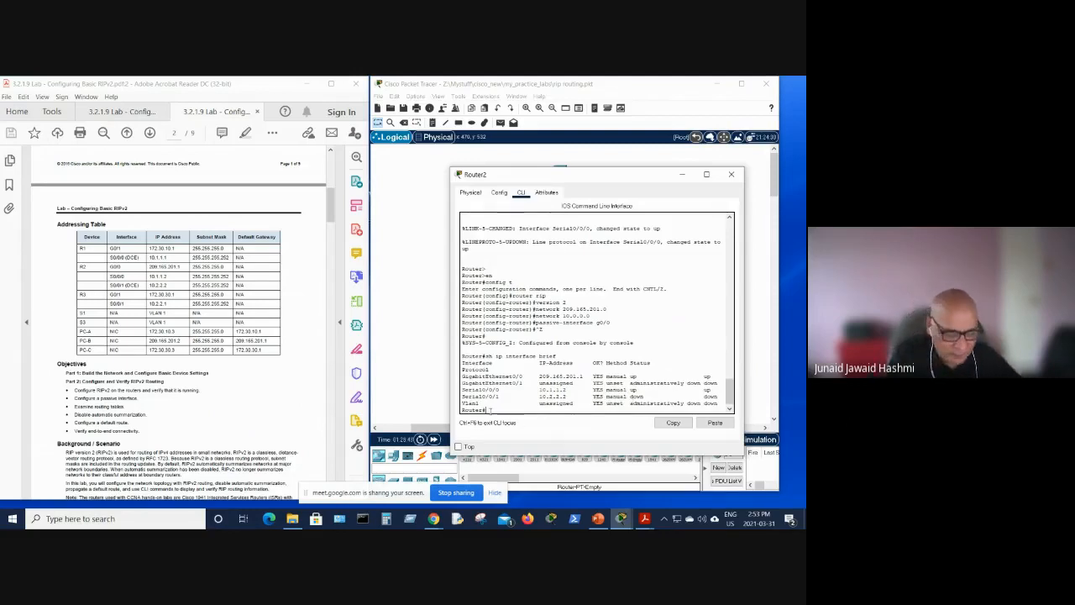
Enter global configuration mode on Router2, then minimize its window and compare the topology with the lab's Addressing Table.
type("config t")
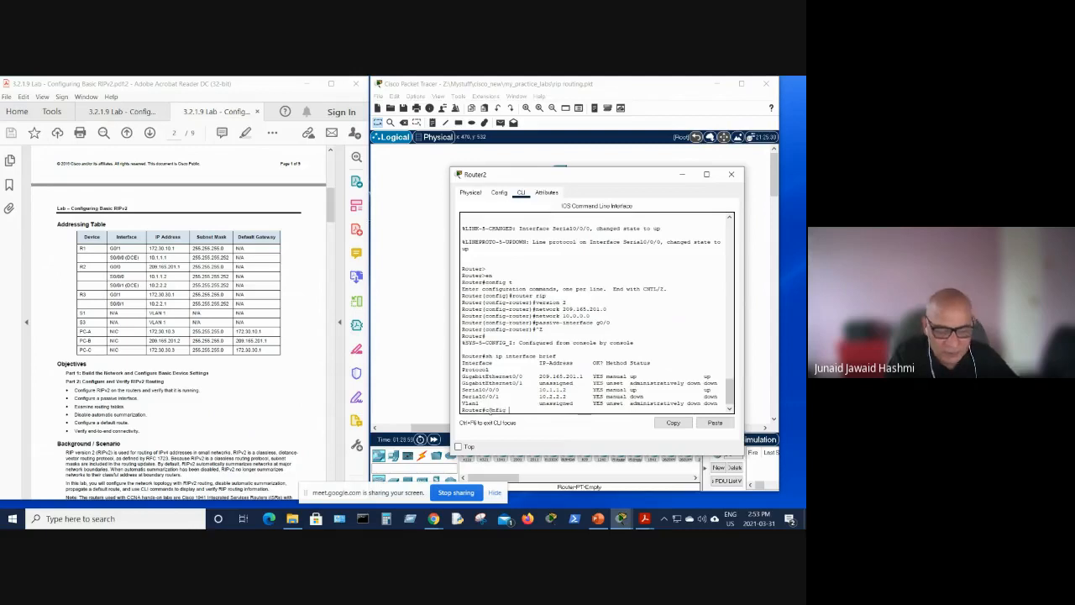
key("Return")
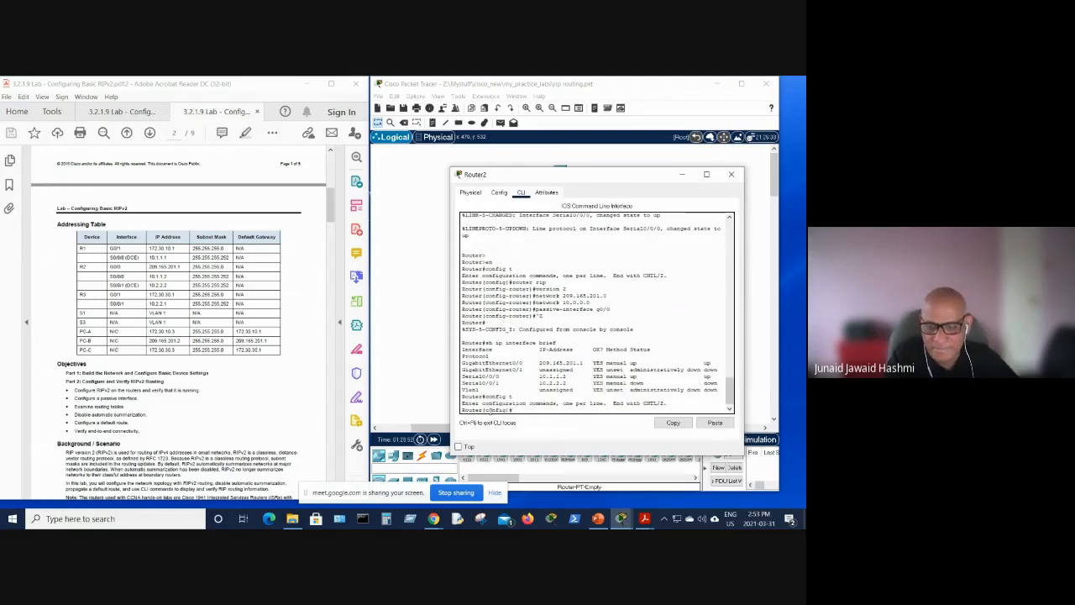
left_click(682, 175)
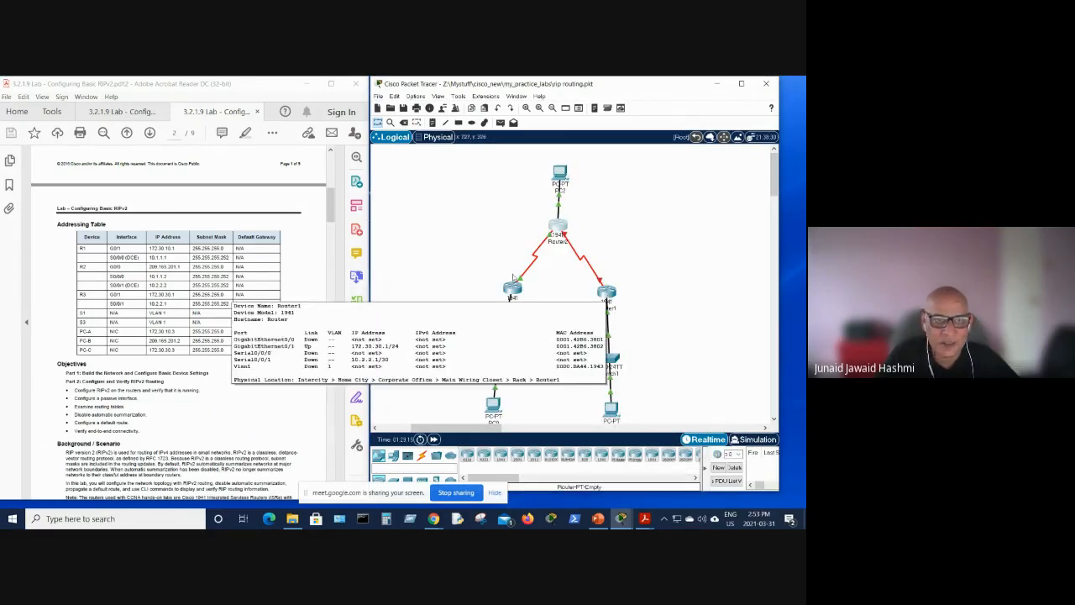
left_click(121, 115)
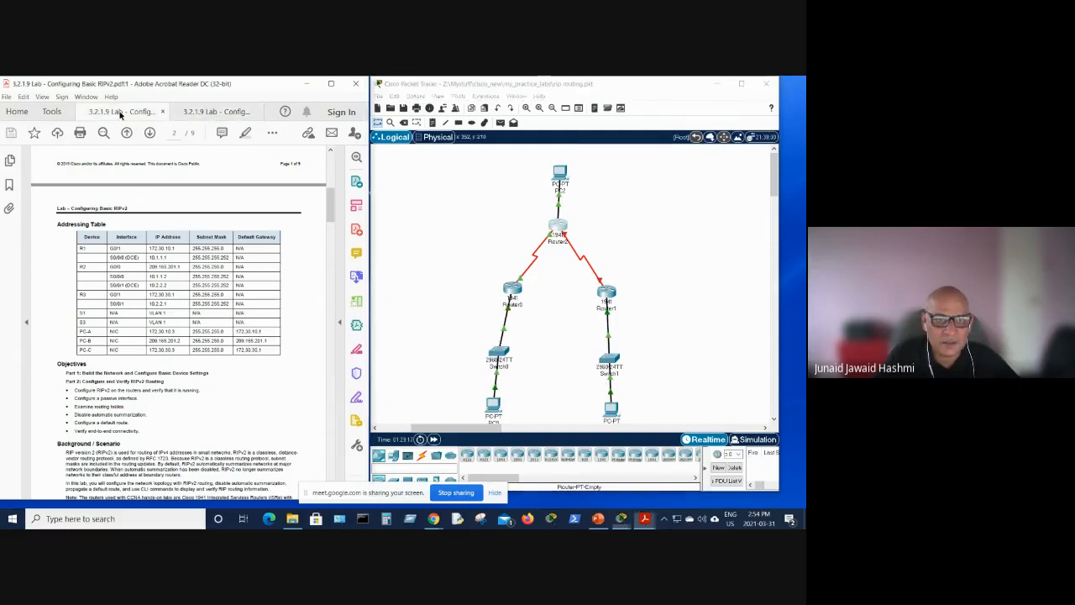
left_click(201, 115)
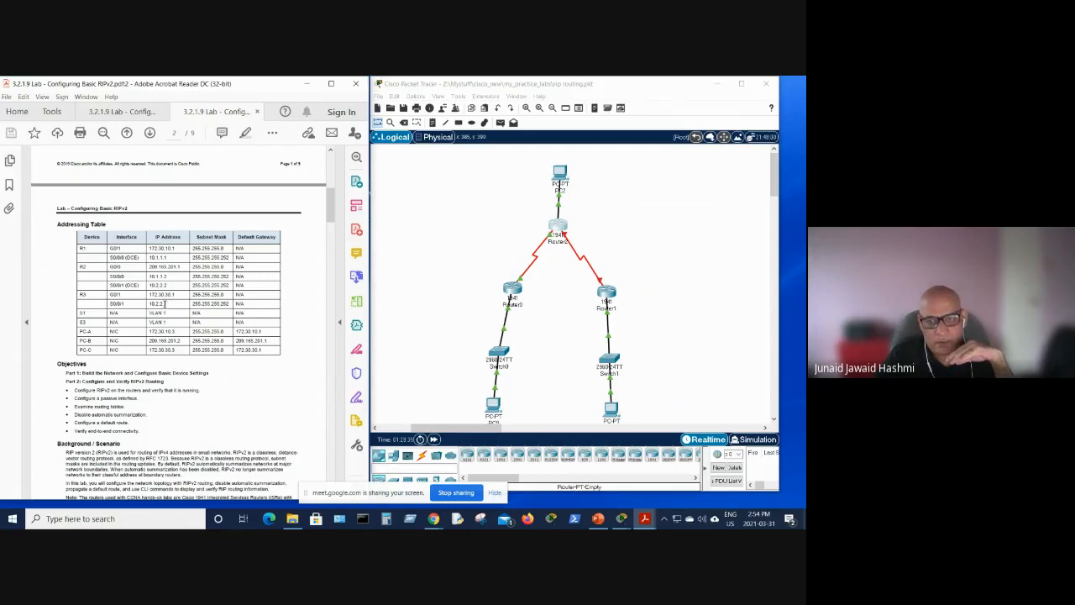
Enable interface s0/0/1 on Router1 with no shut from configuration mode.
left_click(606, 293)
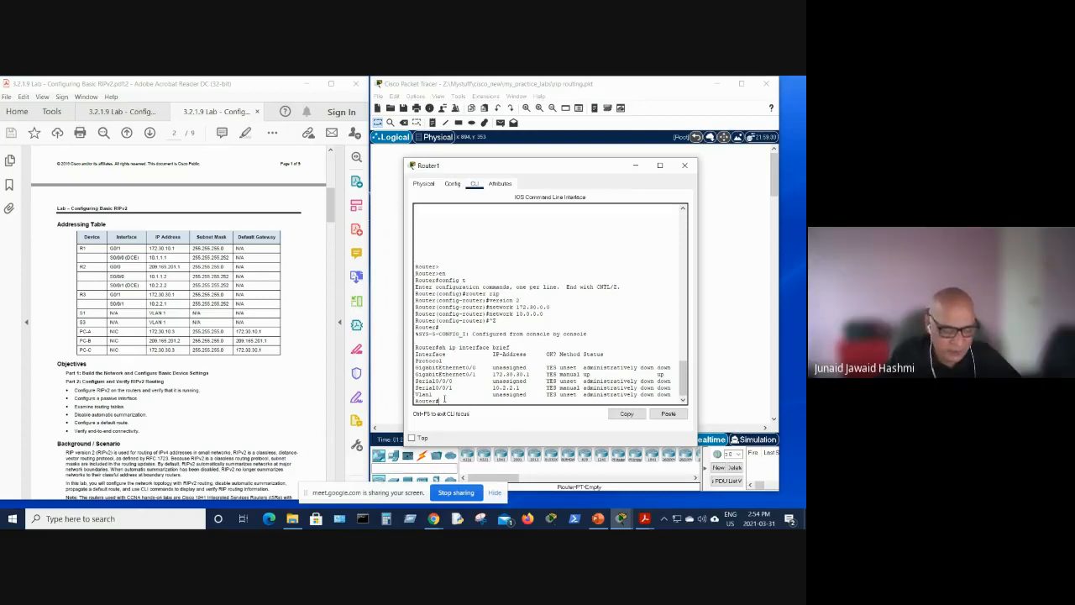
type("nfig")
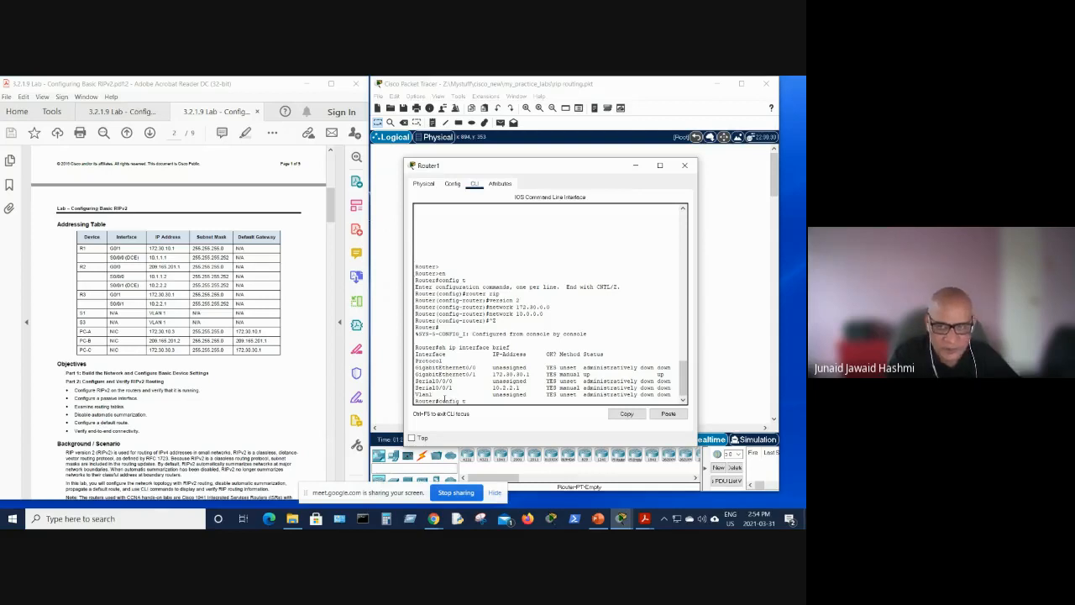
type(" t")
key("Return")
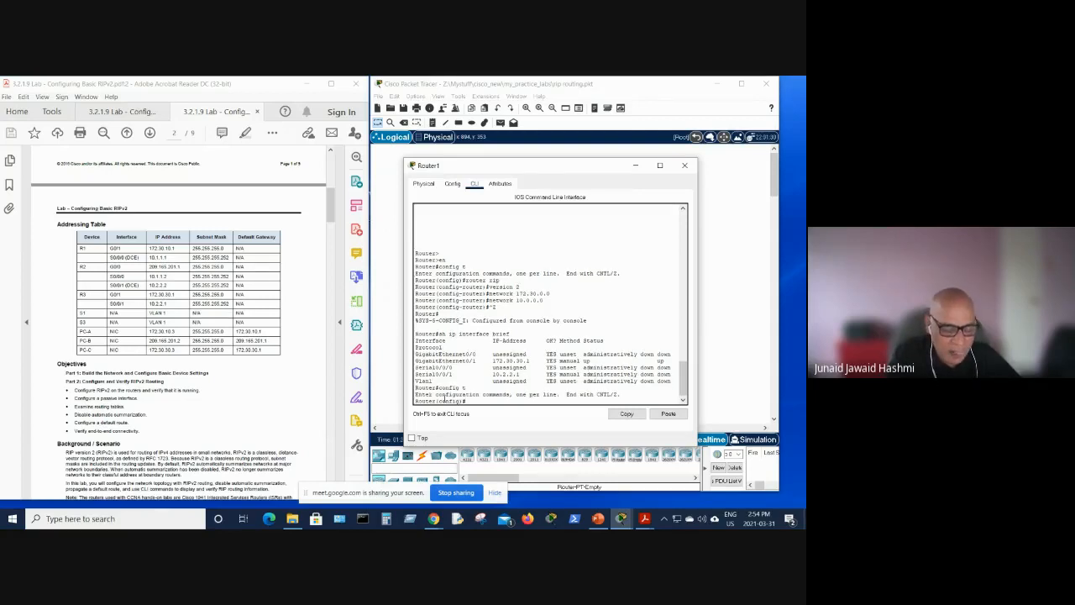
type("int s0")
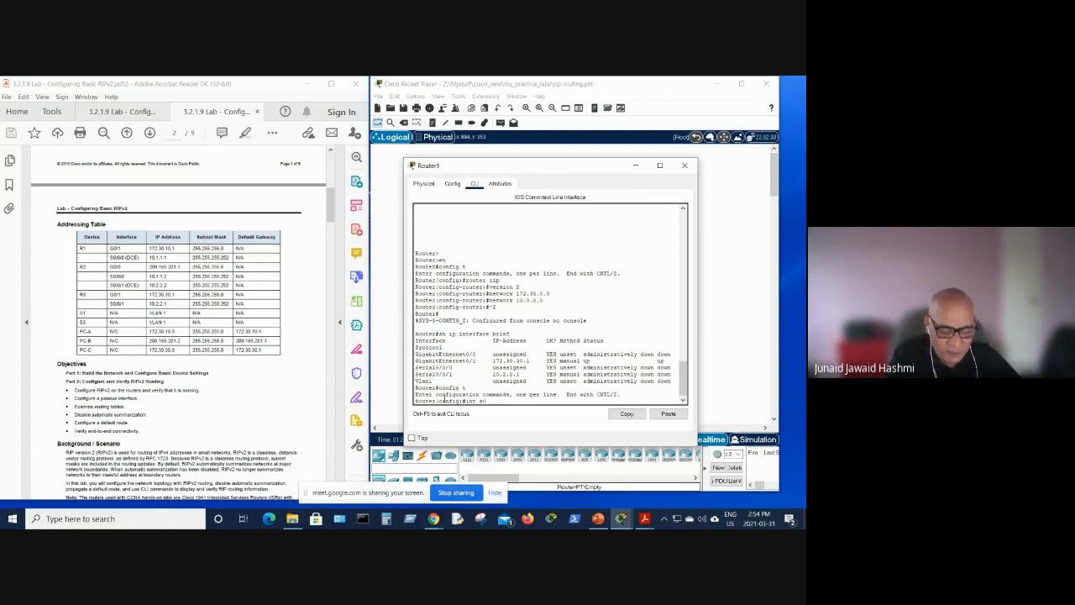
type("/0")
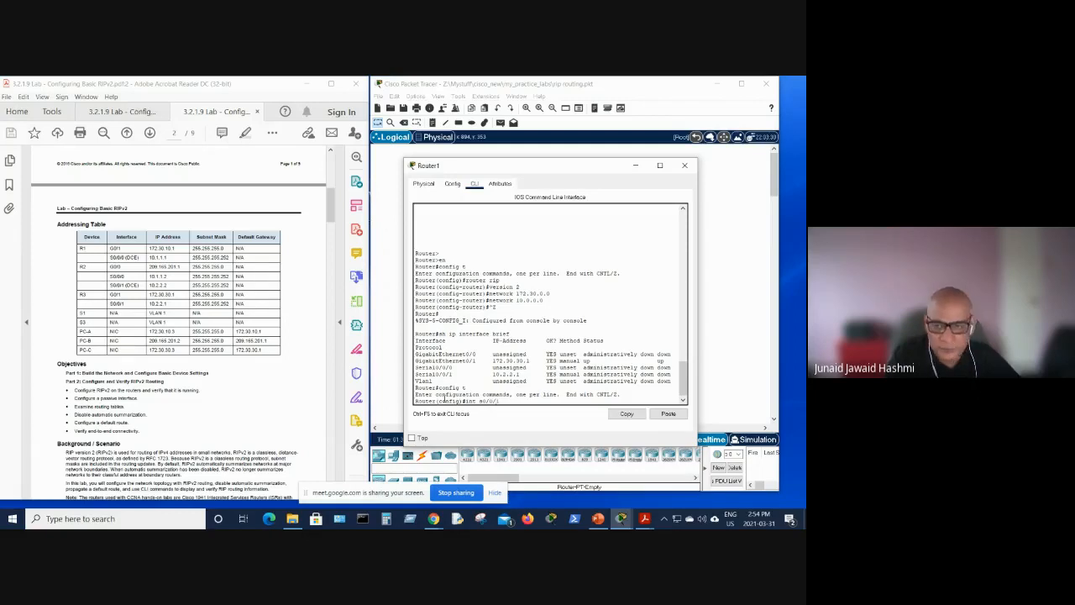
type("/1")
key("Return")
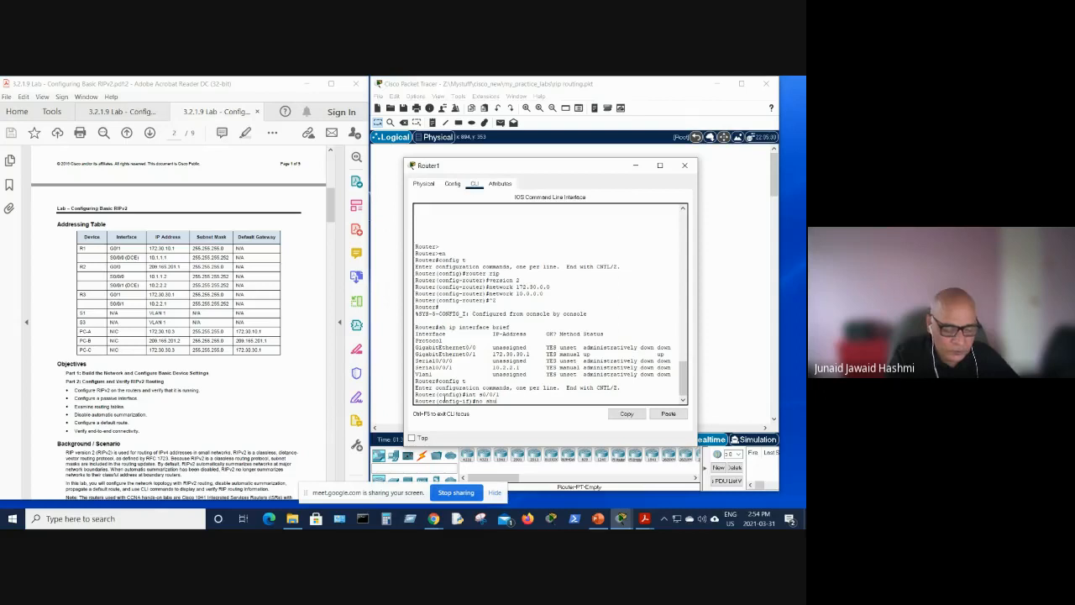
key("Return")
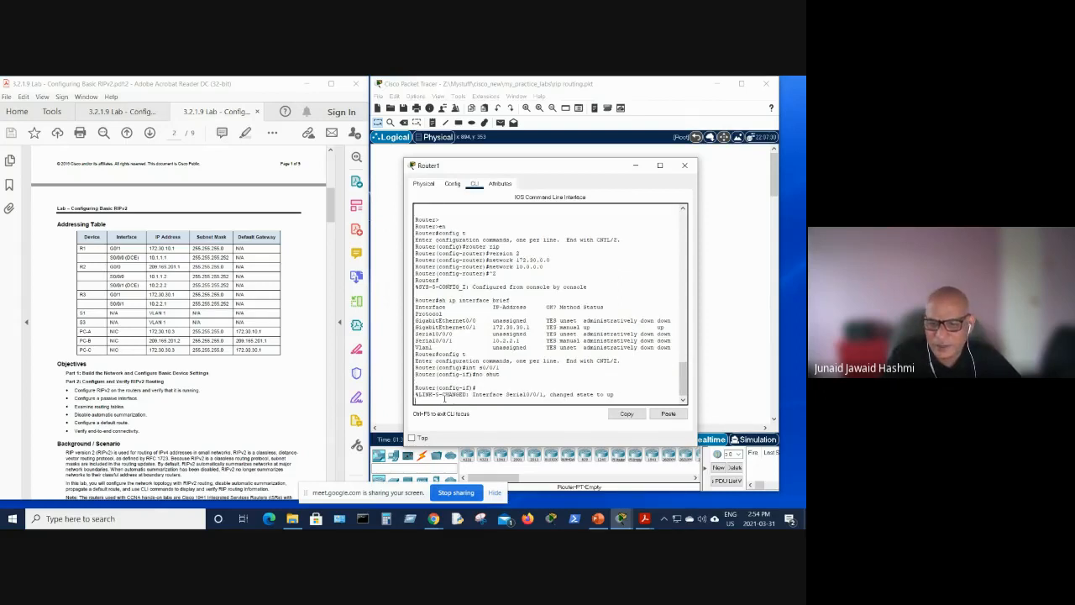
type("no shut")
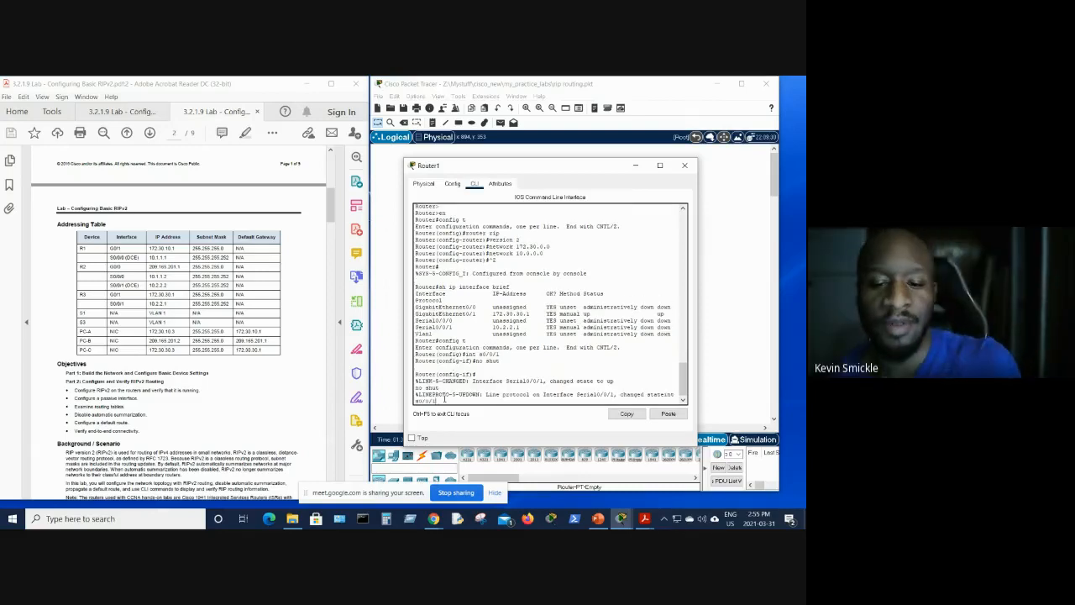
key("Up")
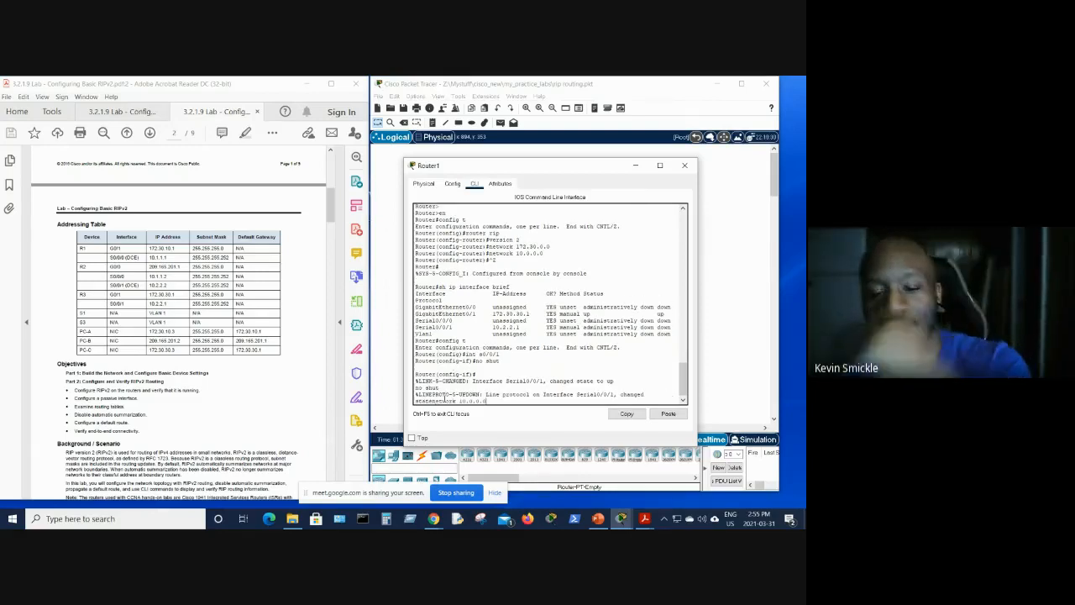
key("Down")
key("Down")
key("Down")
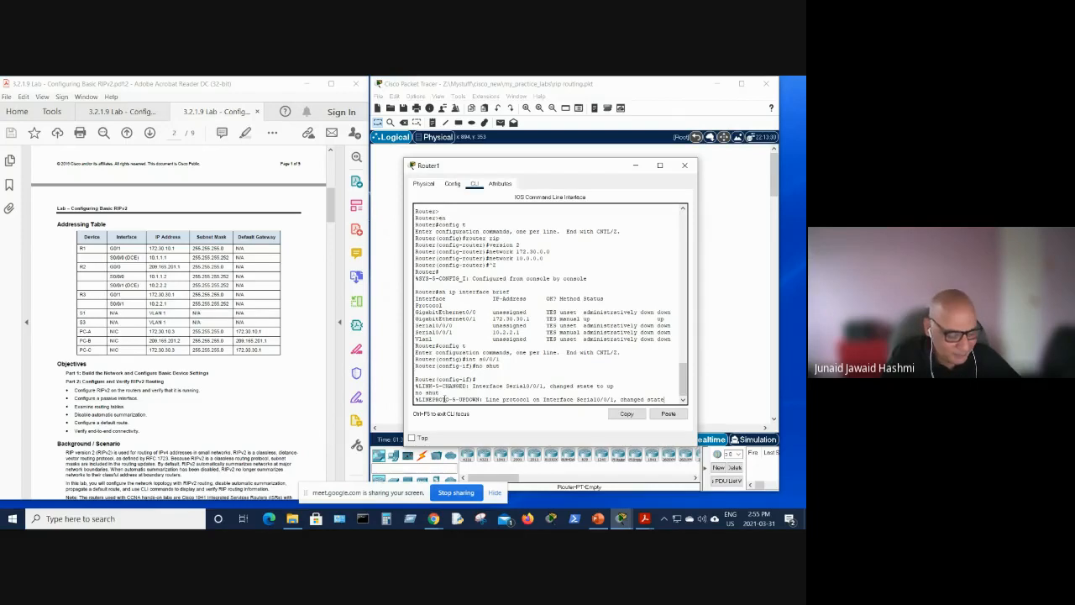
Leave configuration mode on Router1, recheck its interfaces with sh ip interface brief, highlighting the Serial0/0/1 status, and minimize its window.
key("ctrl+z")
key("Return")
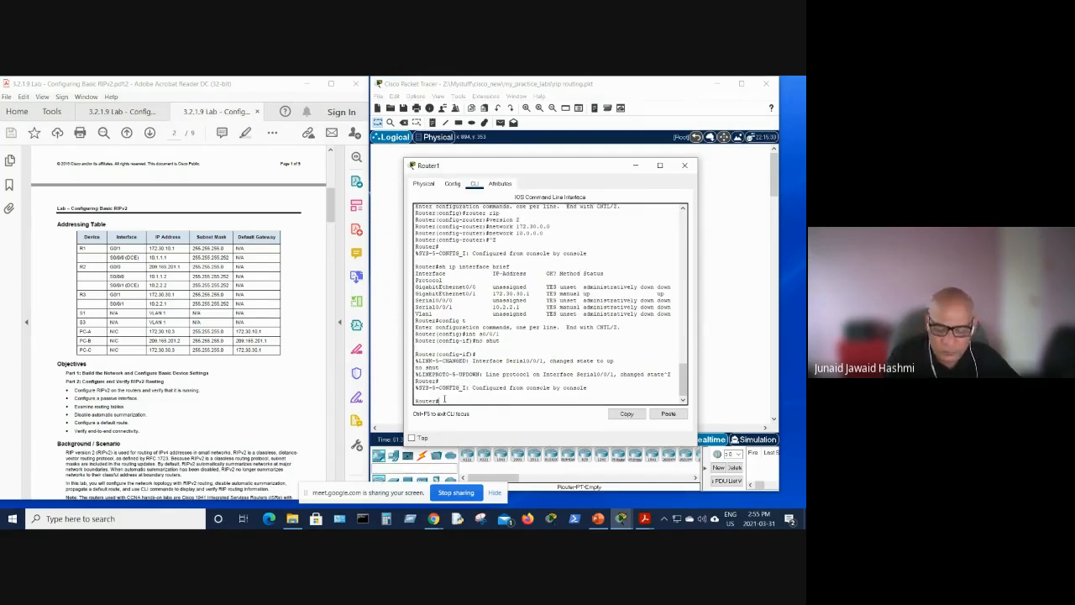
key("Up")
key("Up")
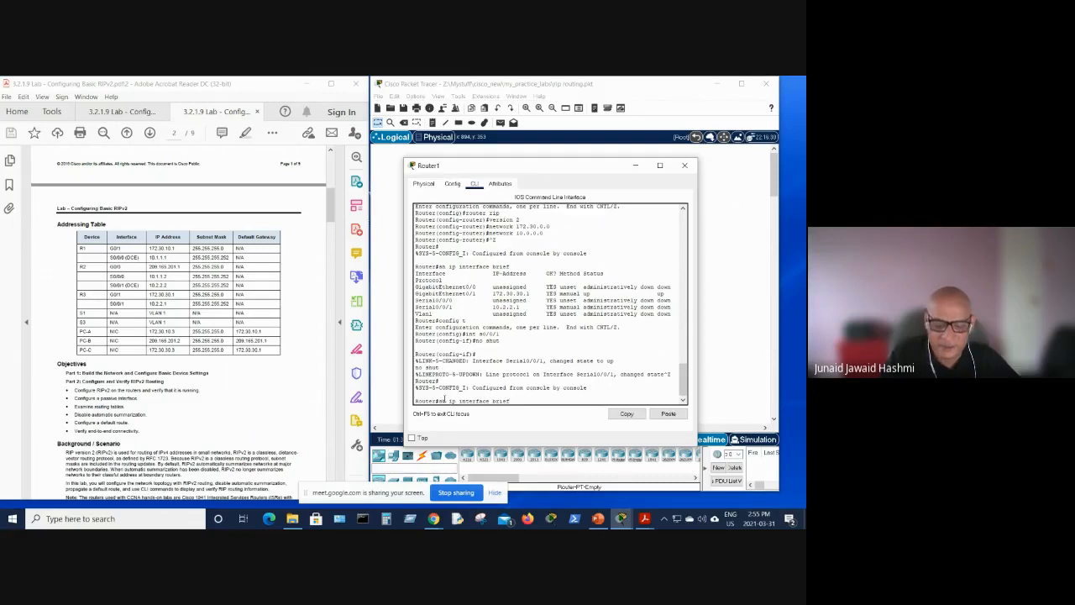
key("Return")
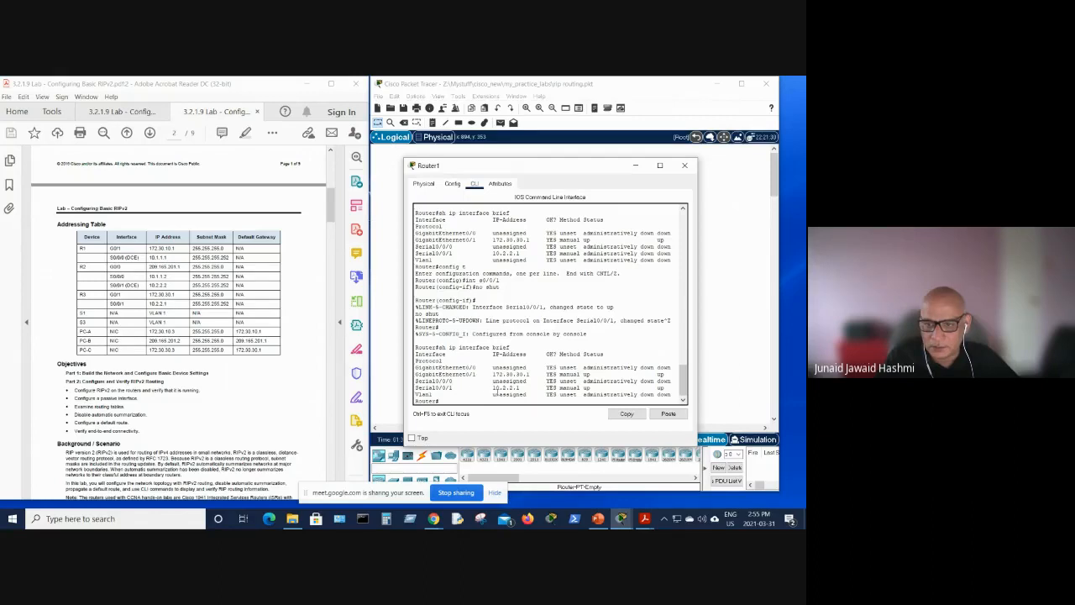
left_click_drag(548, 388, 601, 388)
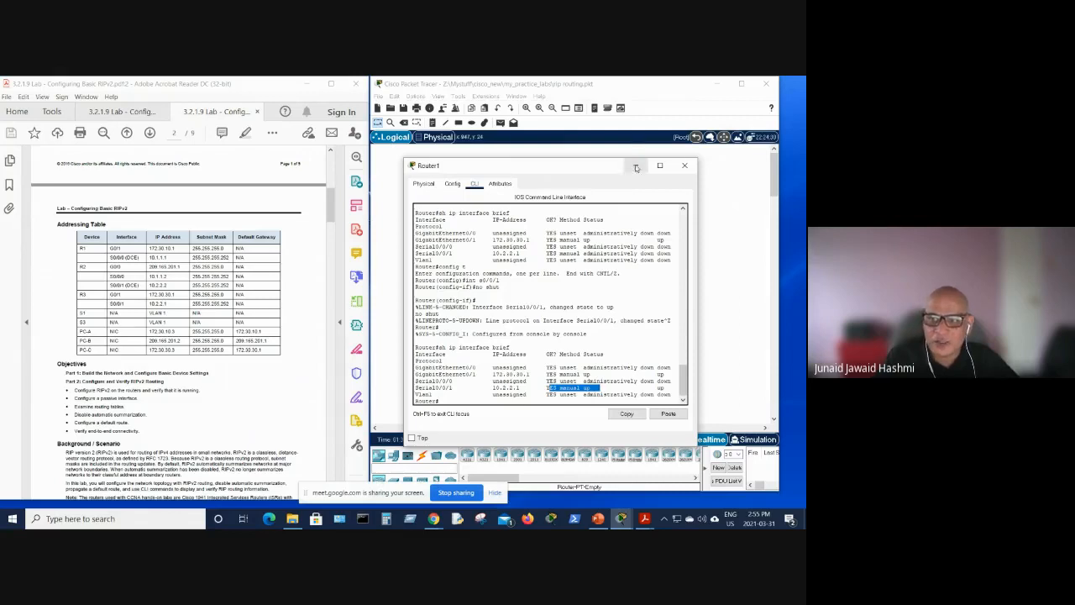
left_click(685, 165)
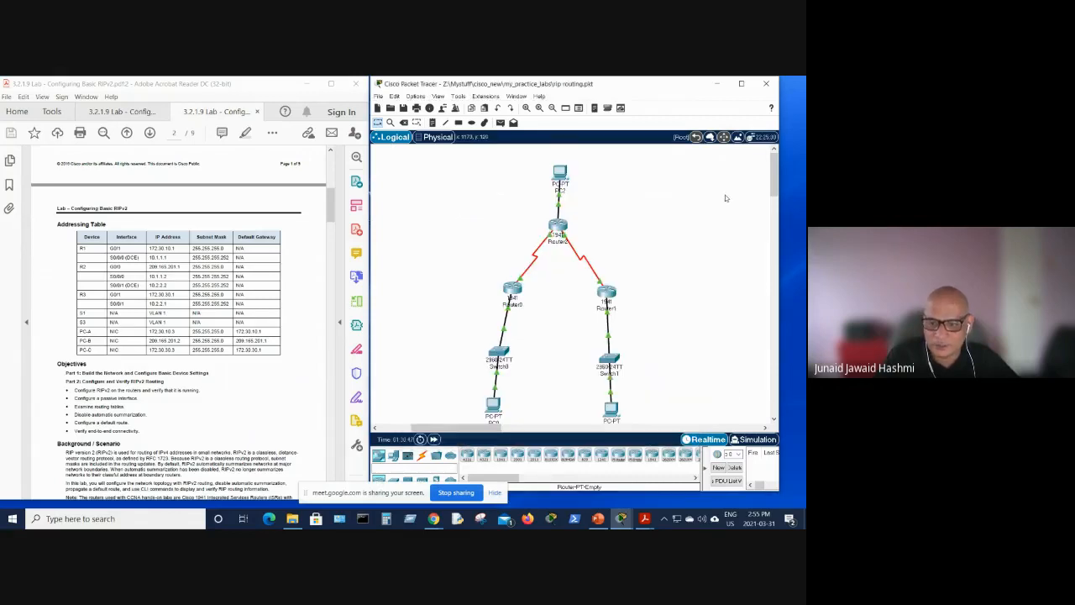
Hide the screen-sharing notice and bring Router1's CLI back to review the Serial0/0/1 status before minimizing it.
left_click(495, 493)
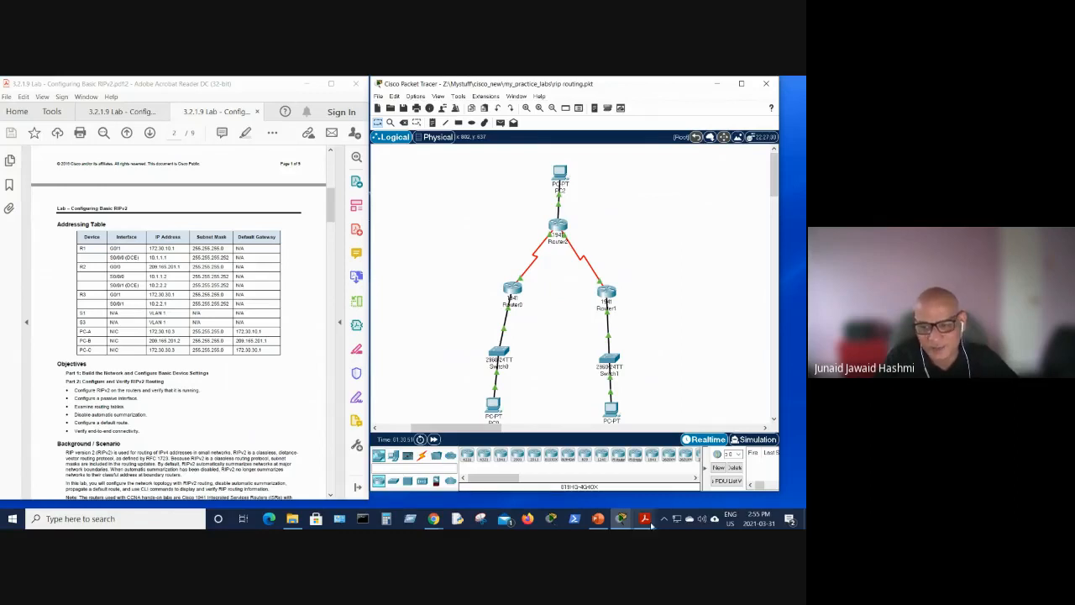
left_click(621, 518)
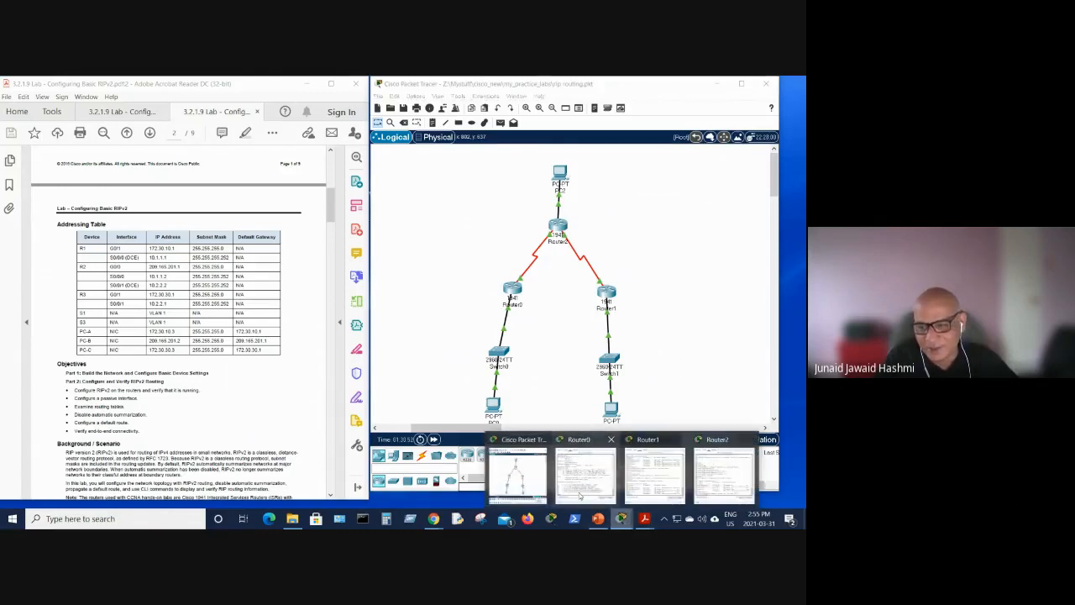
left_click(652, 475)
left_click_drag(547, 388, 602, 388)
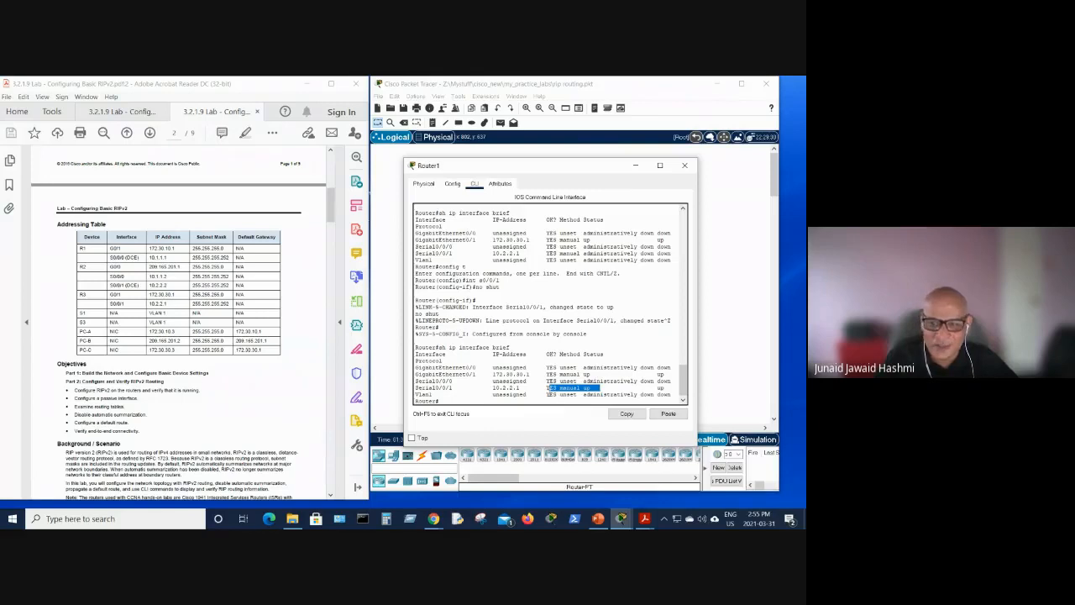
left_click(636, 165)
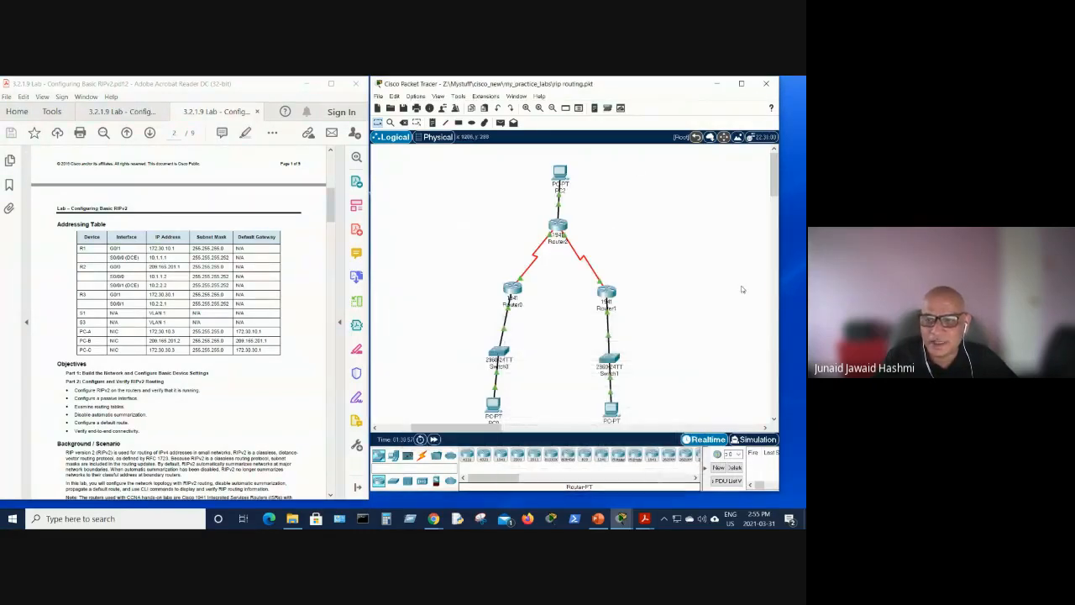
Review Router2's CLI for link messages, minimize it and inspect the port labels on the link between Router2 and its PC.
left_click(559, 225)
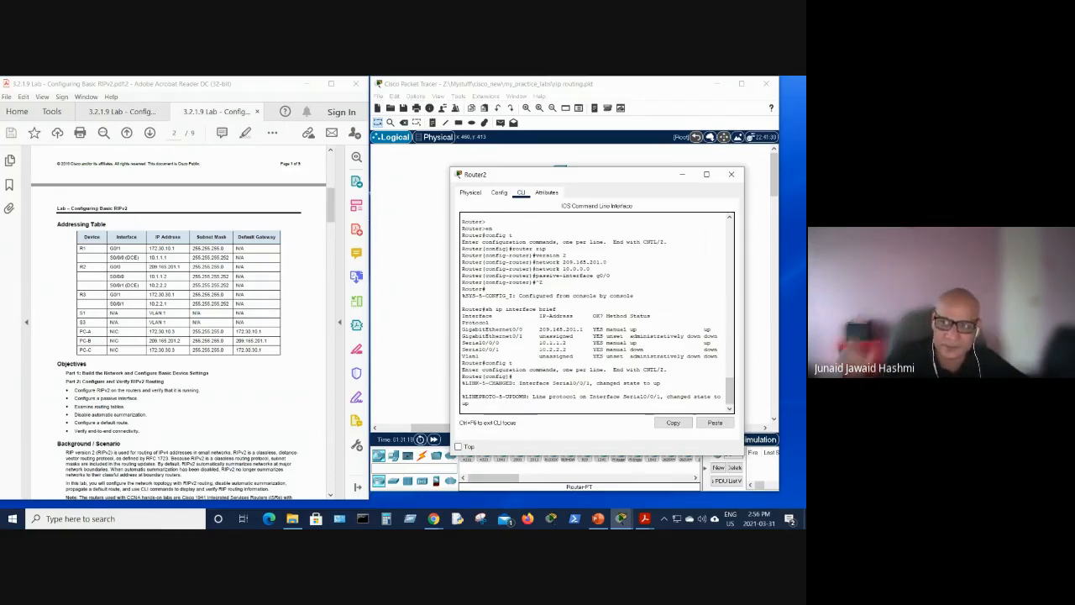
left_click(682, 175)
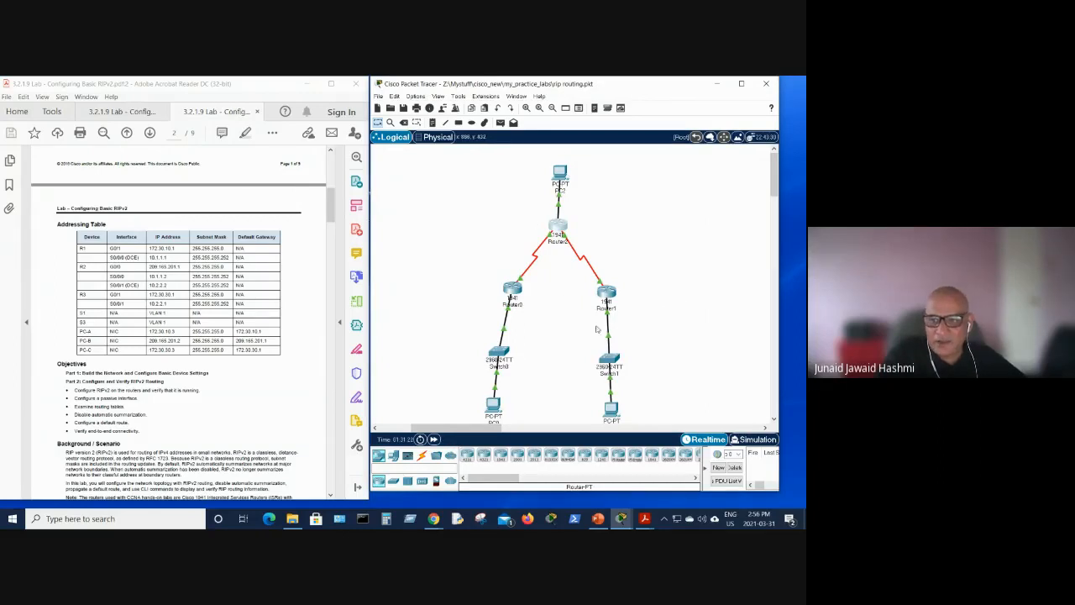
mouse_move(561, 209)
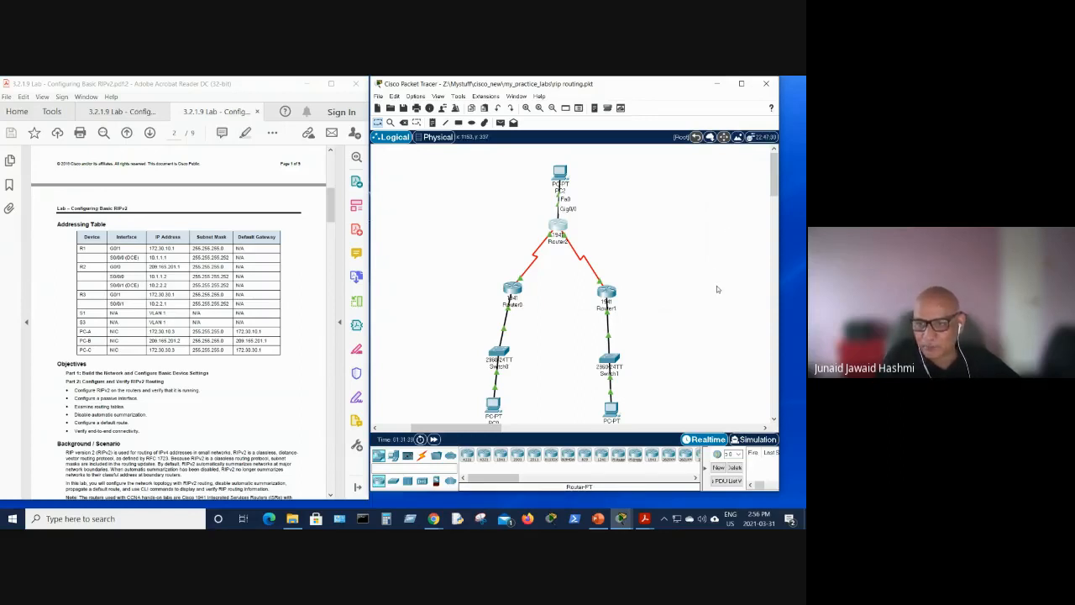
Show Router0's routing table with sh ip route from privileged mode, highlight the code of the 10.2.2.0/30 route, and minimize its window.
left_click(514, 290)
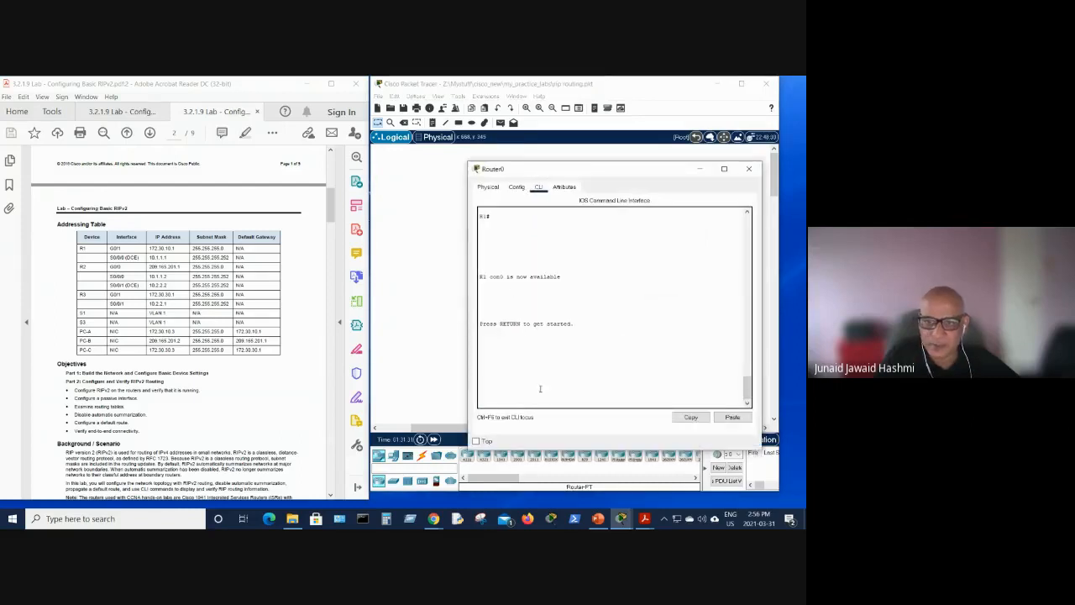
key("Return")
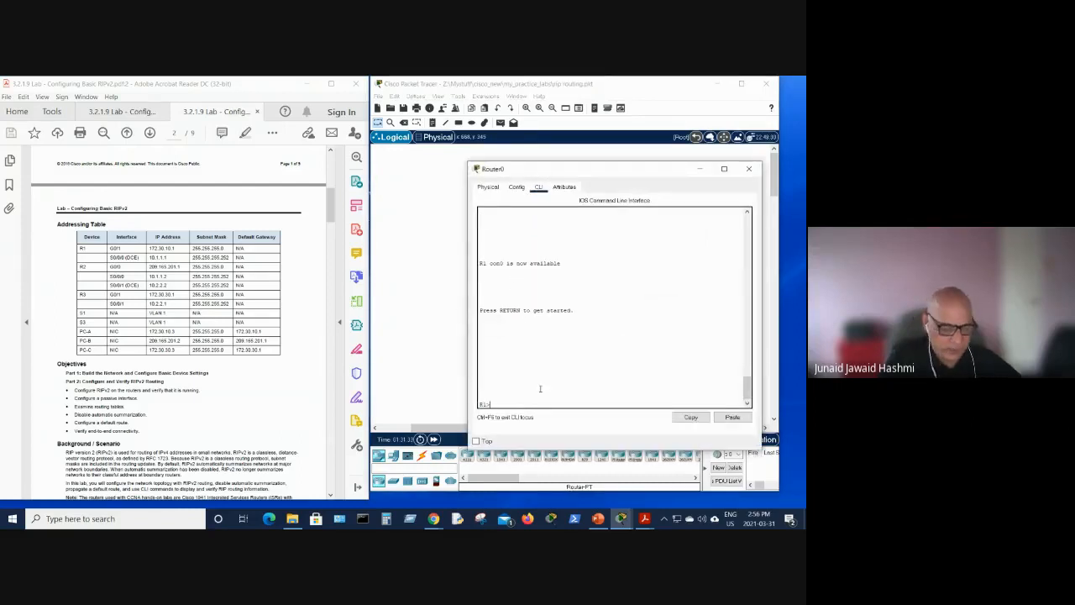
type("en")
key("Return")
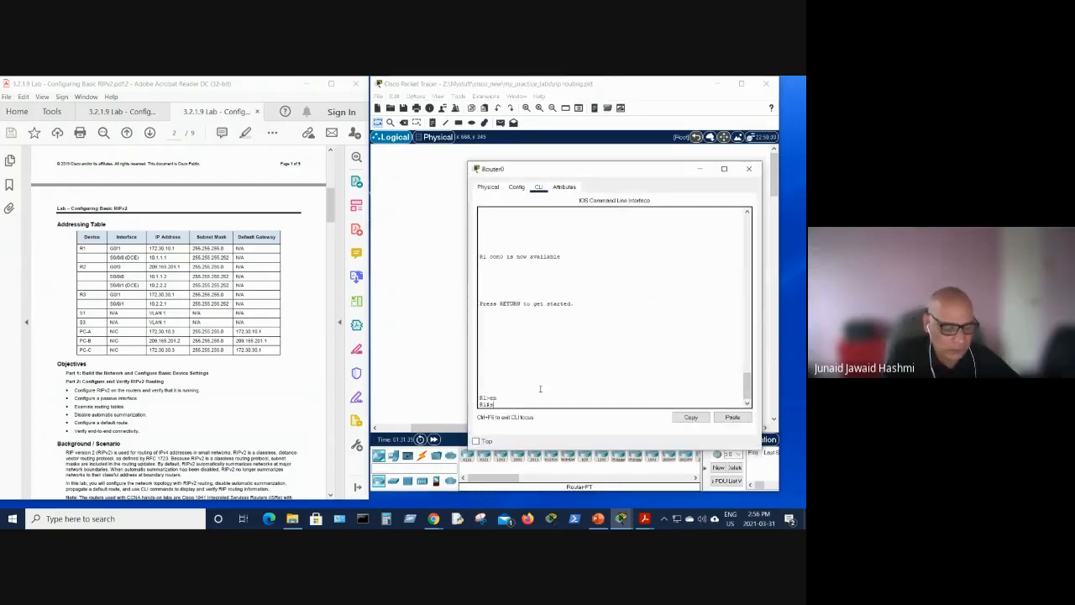
type("sh ip")
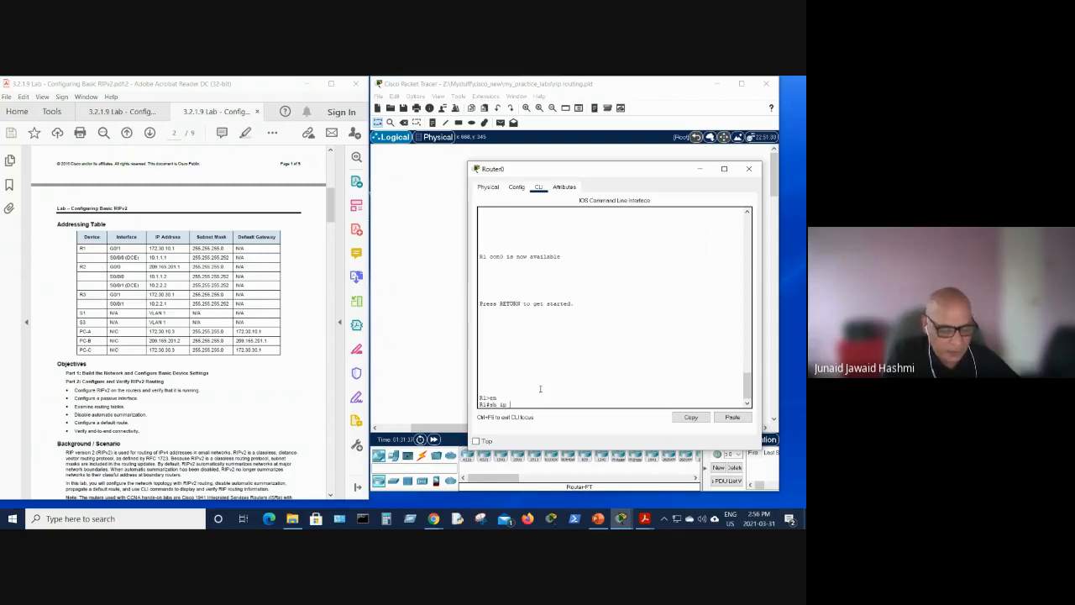
type(" rout")
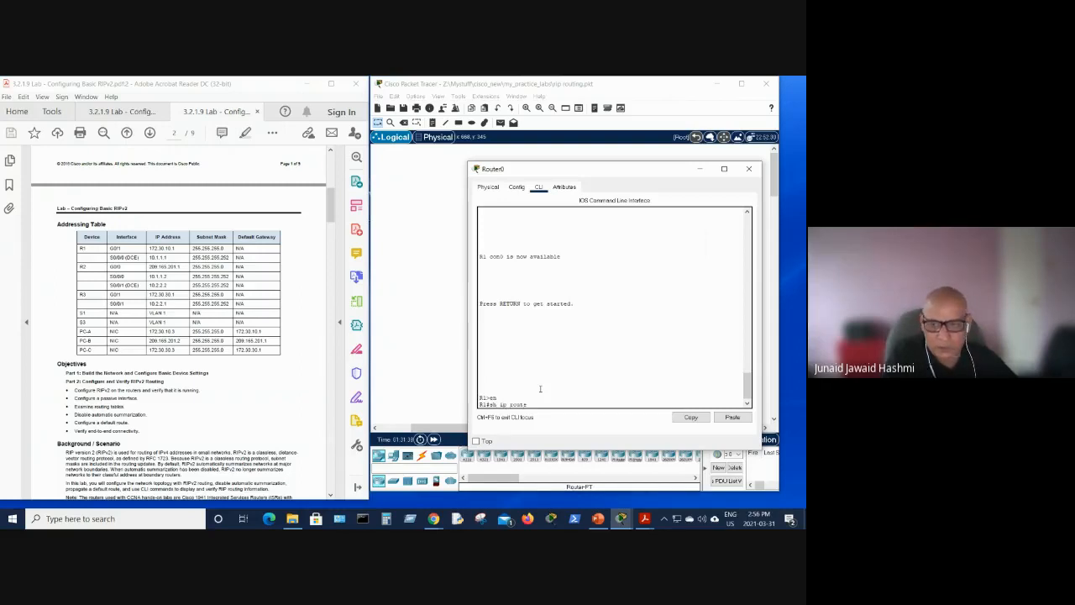
type("e")
key("Return")
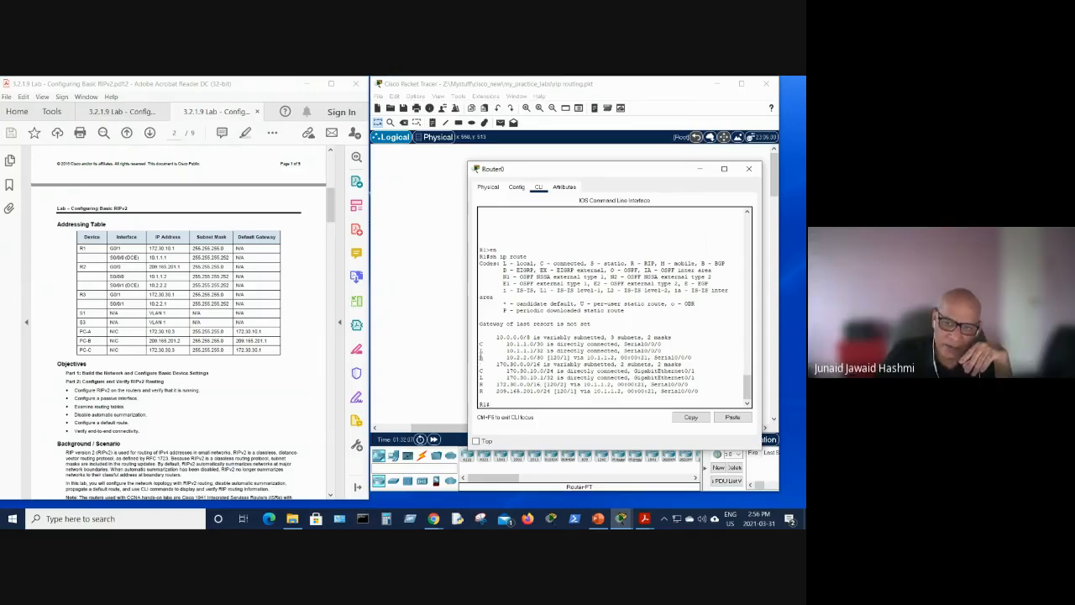
double_click(482, 357)
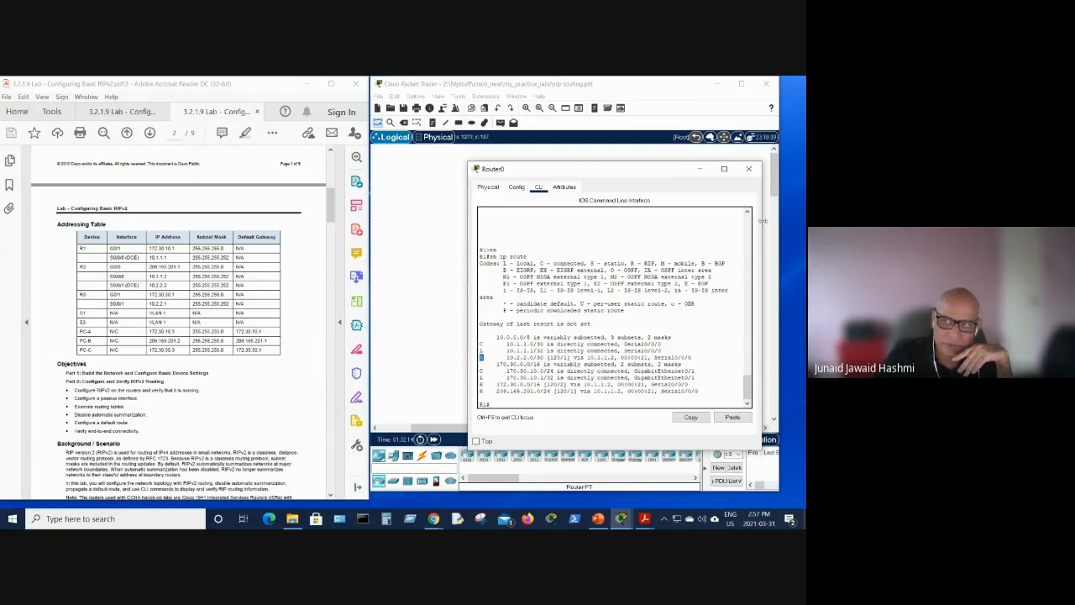
left_click(699, 169)
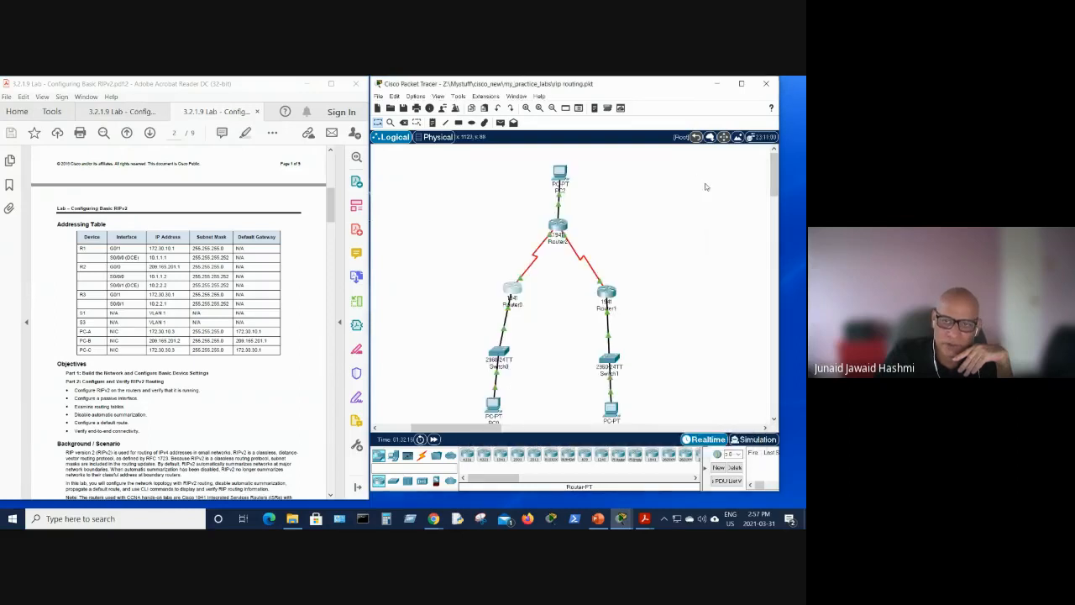
Show Router2's routing table from configuration mode with do sh ip route, review its entries, and minimize its window.
left_click(558, 231)
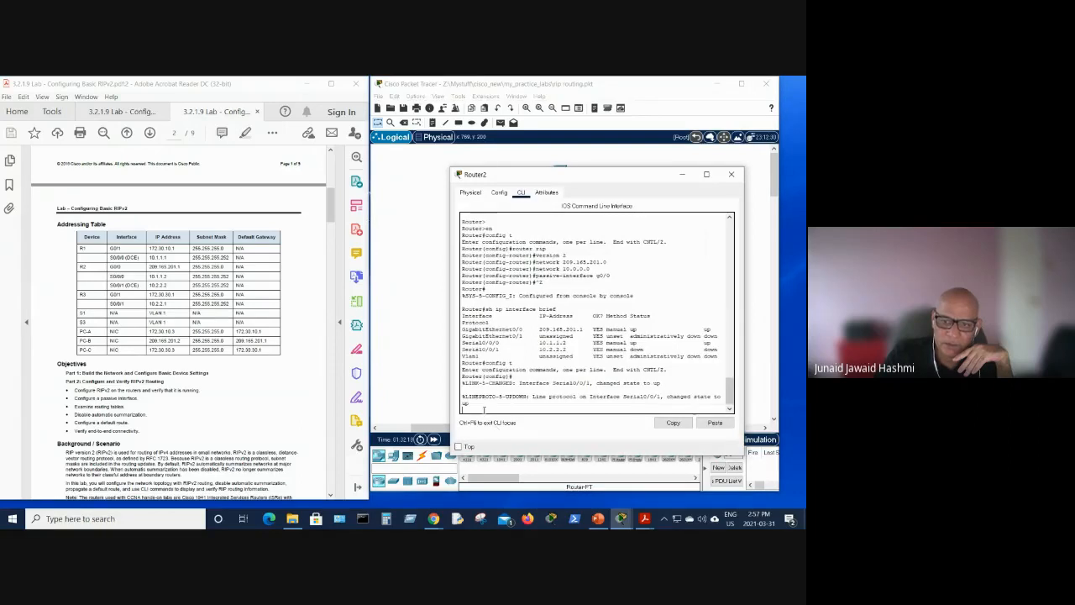
key("Return")
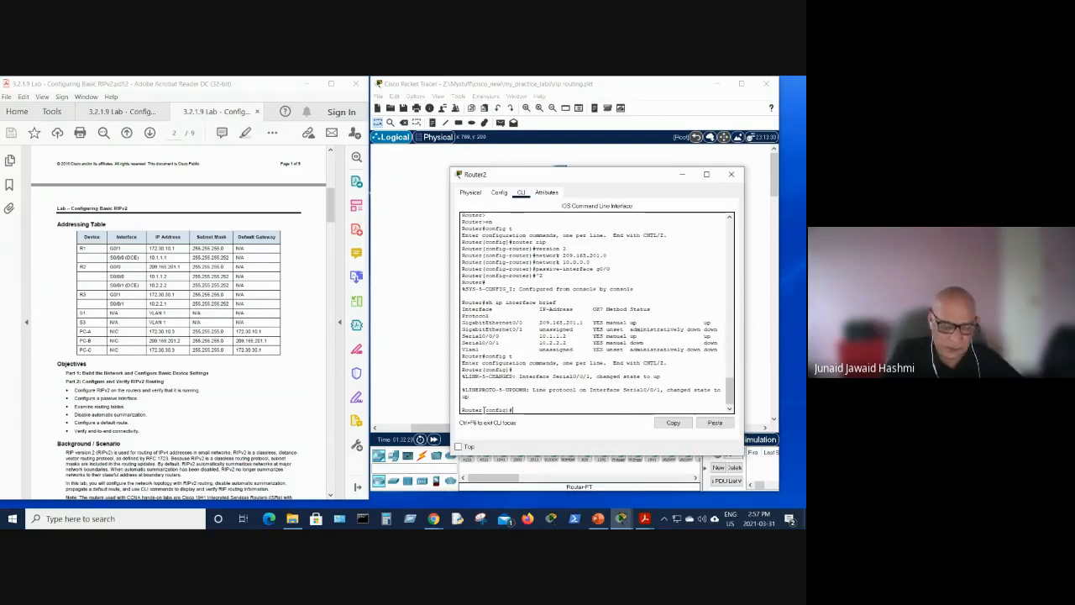
type("do")
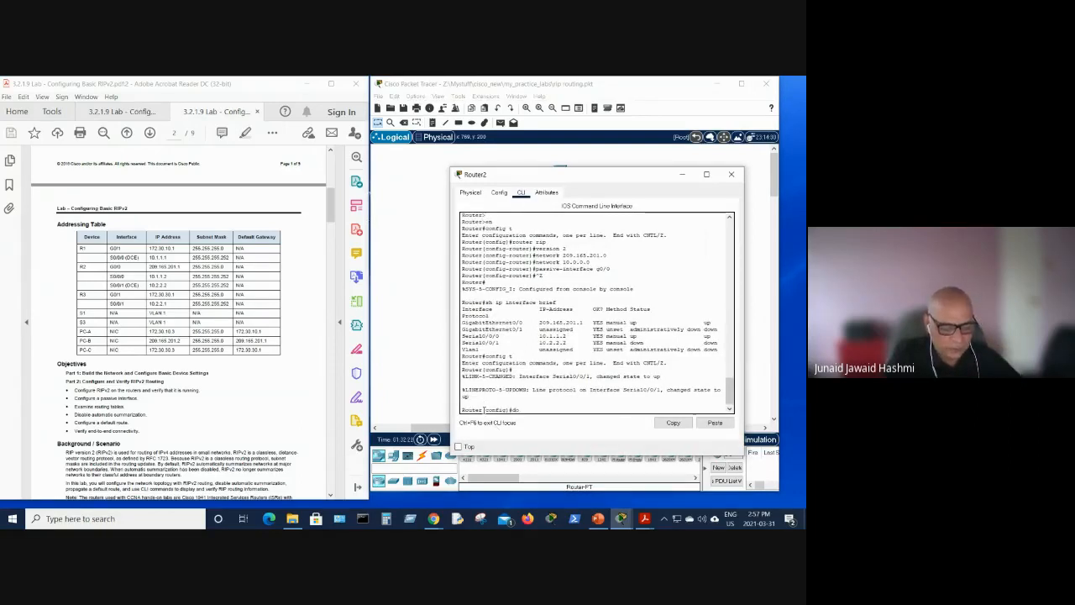
type(" sh ip r")
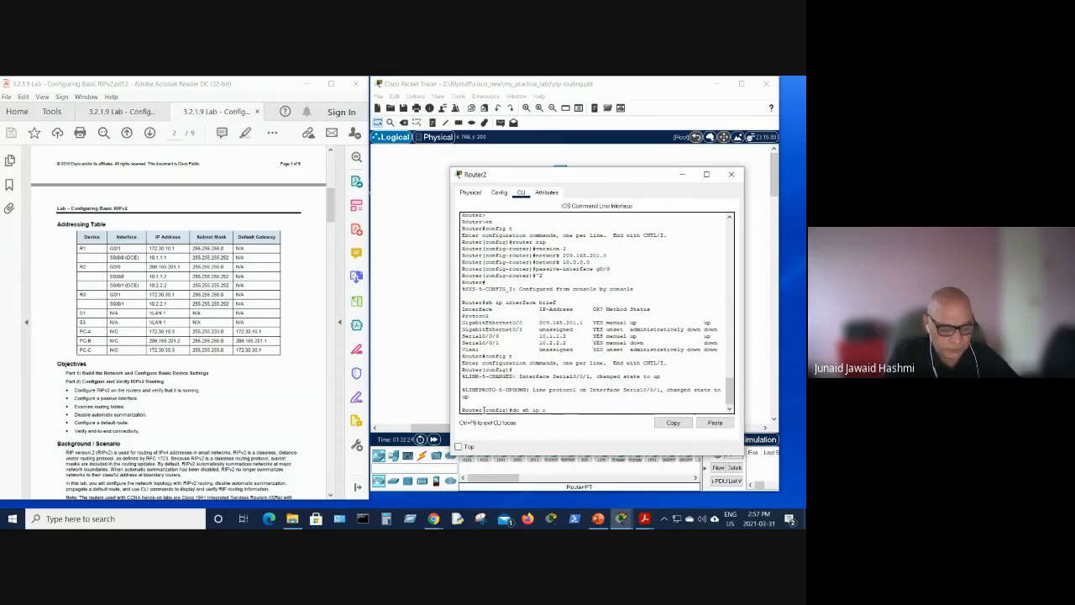
type("oute")
key("Return")
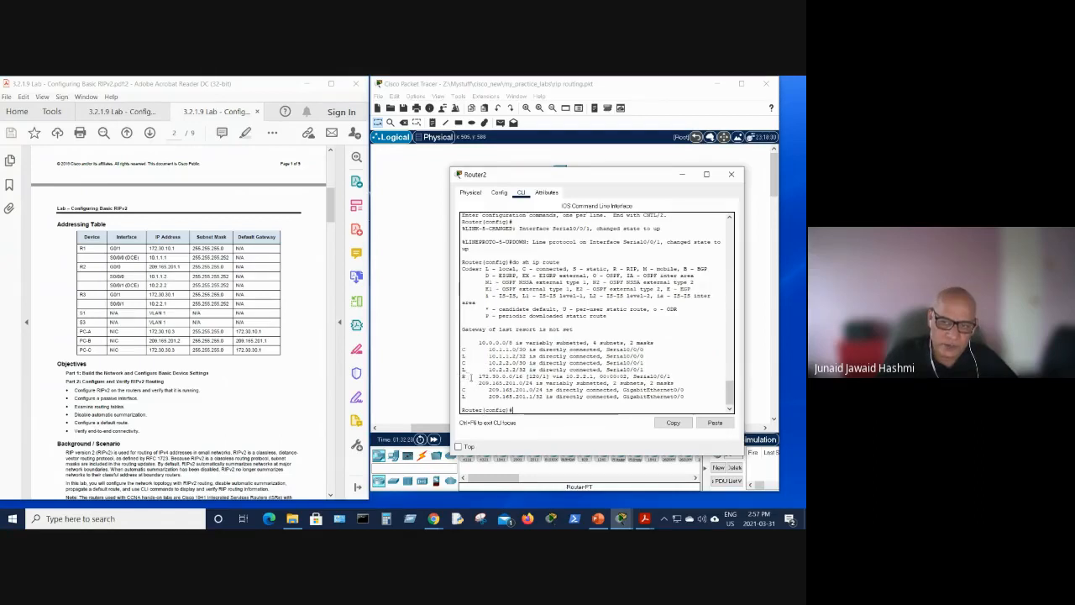
left_click(684, 177)
Show Router1's routing table with sh ip route, highlight the code of the 209.165.201.0/24 route, and minimize its window.
left_click(605, 298)
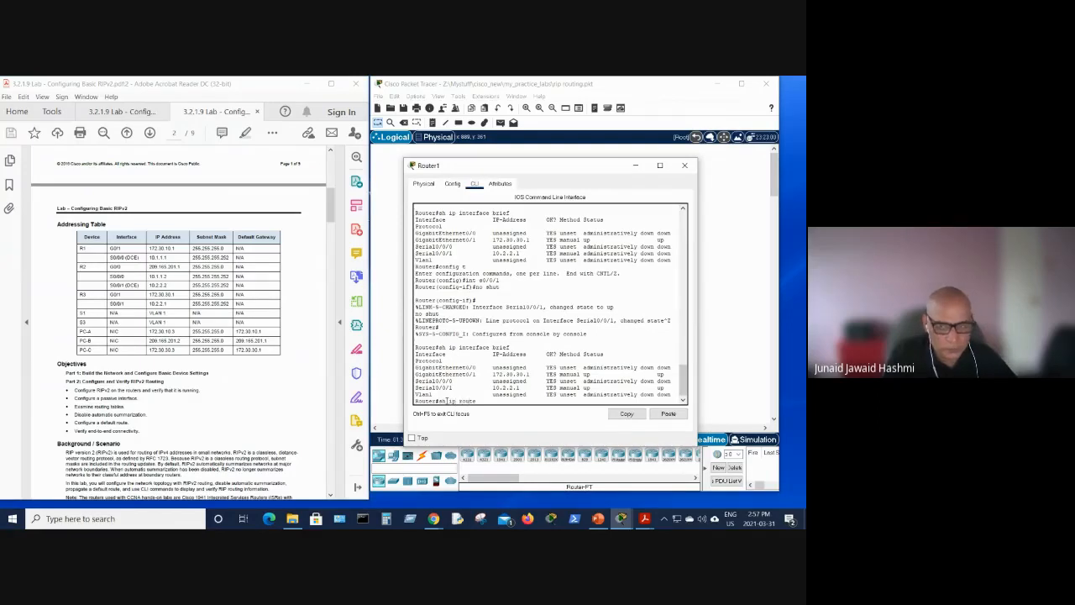
key("Return")
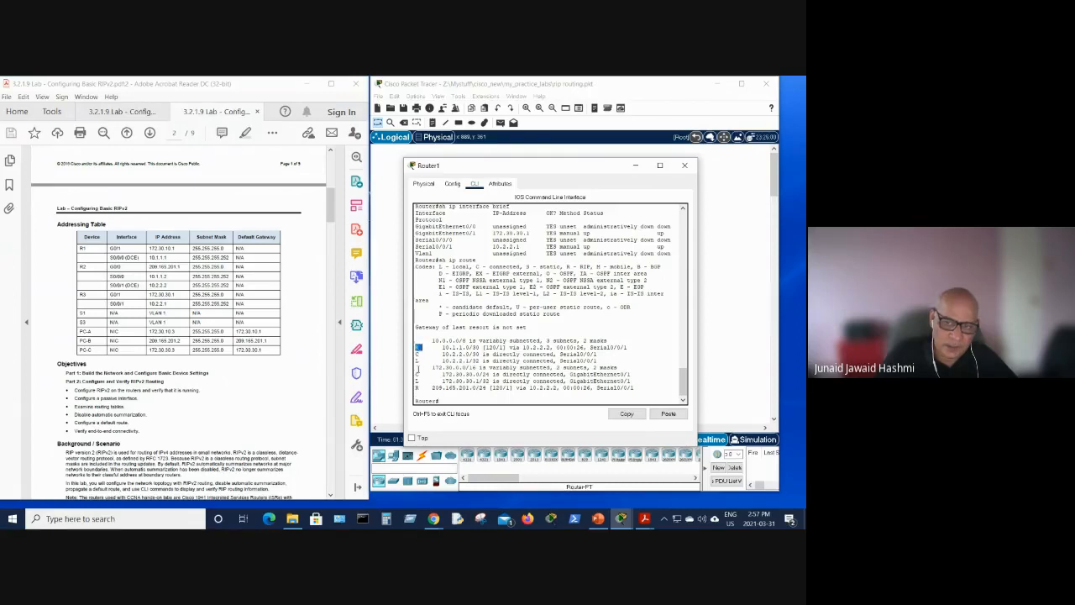
left_click_drag(416, 387, 428, 387)
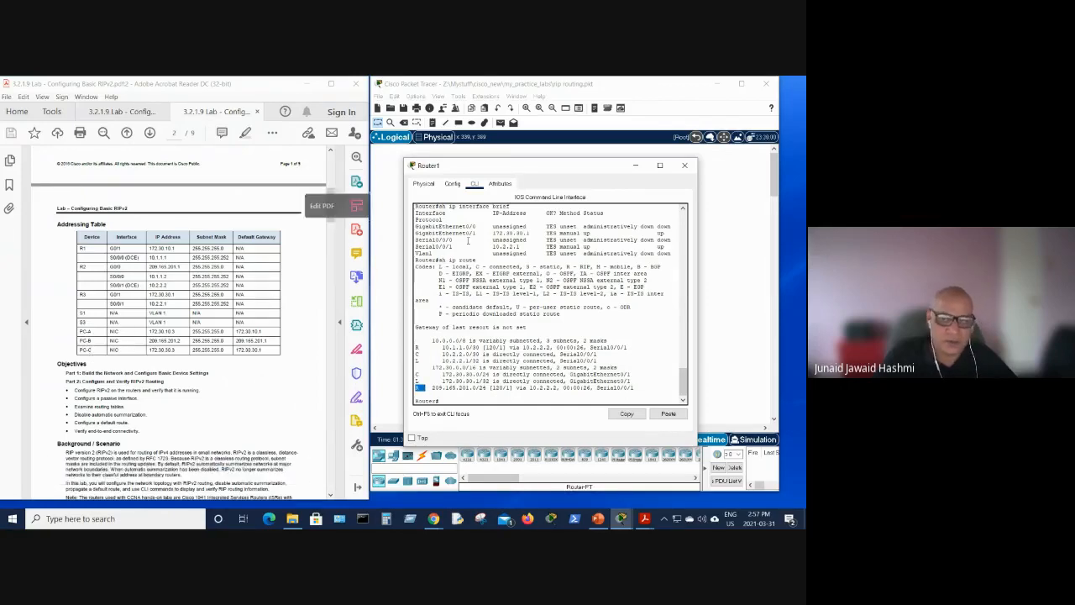
left_click(635, 167)
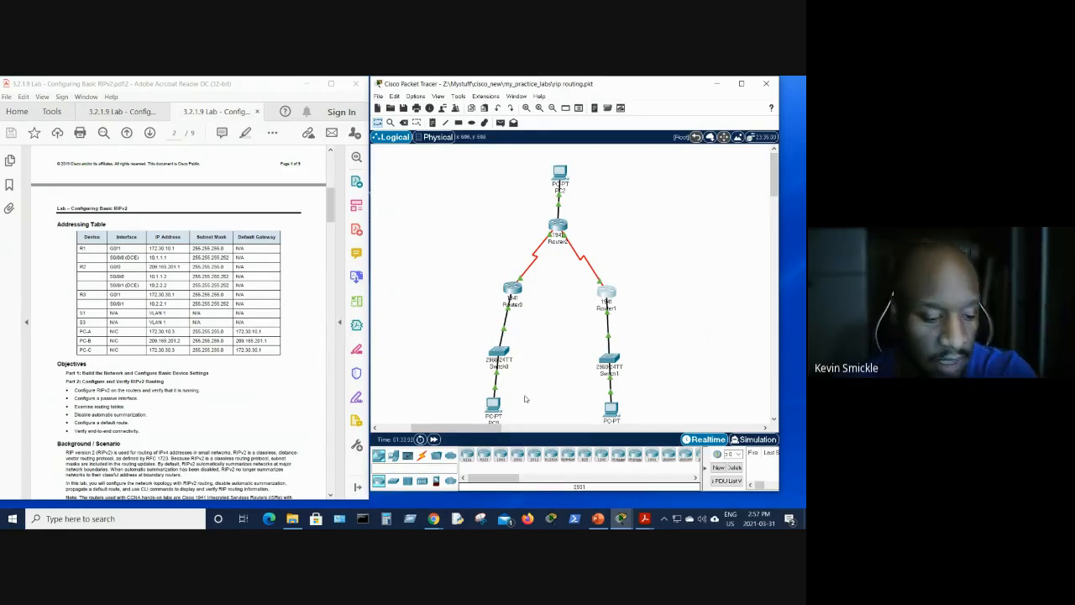
Compare Router1's routing table with the topology and the highlighted R2 G0/0 address 209.165.201.1 in the lab's addressing table, then minimize its window.
left_click(607, 294)
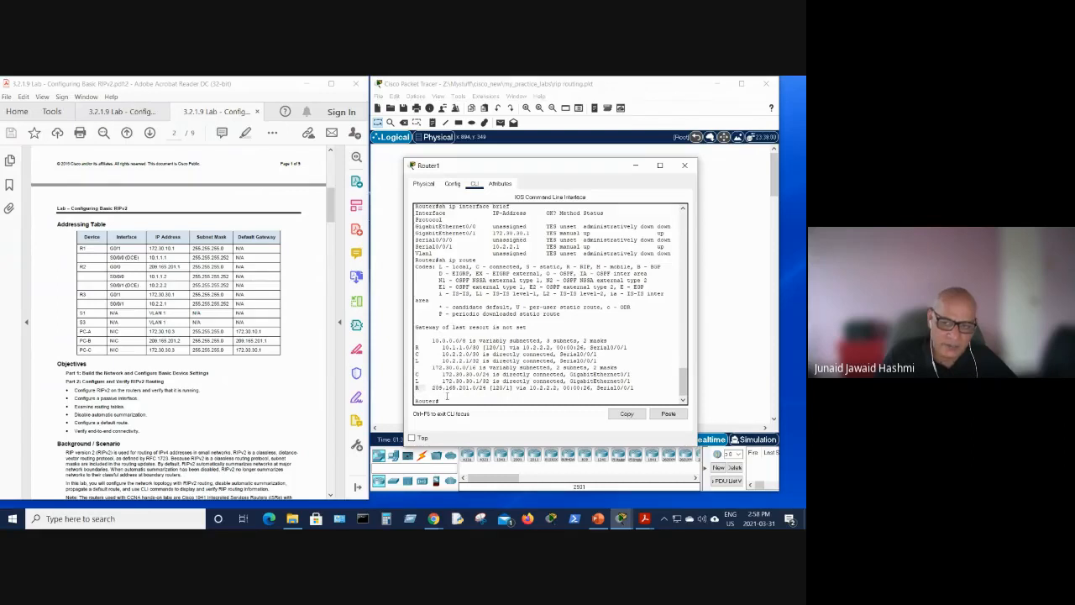
left_click_drag(484, 168, 577, 222)
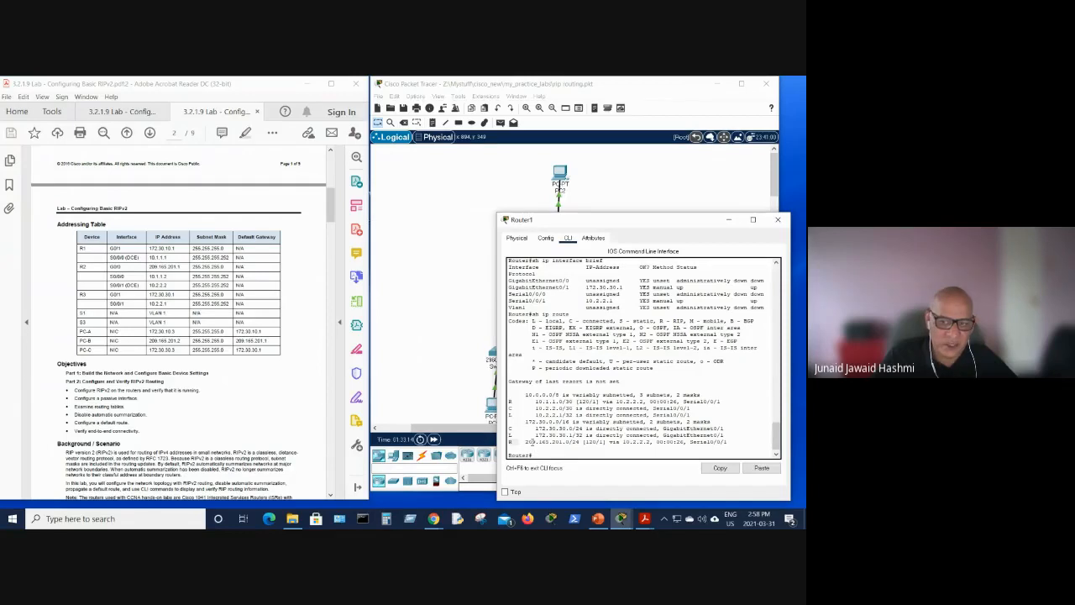
left_click_drag(582, 223, 662, 404)
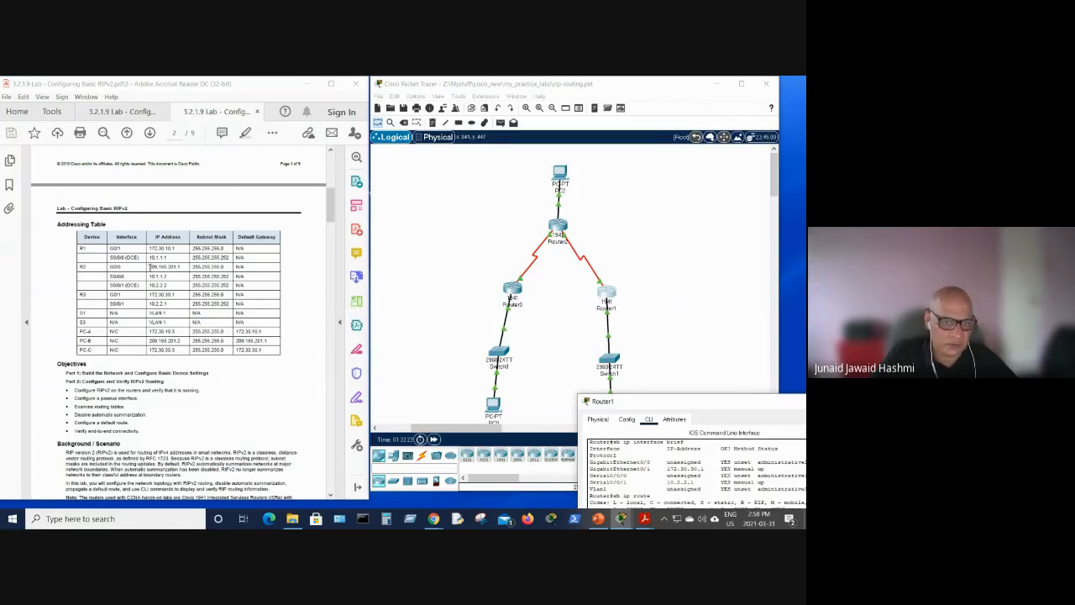
left_click_drag(149, 266, 180, 266)
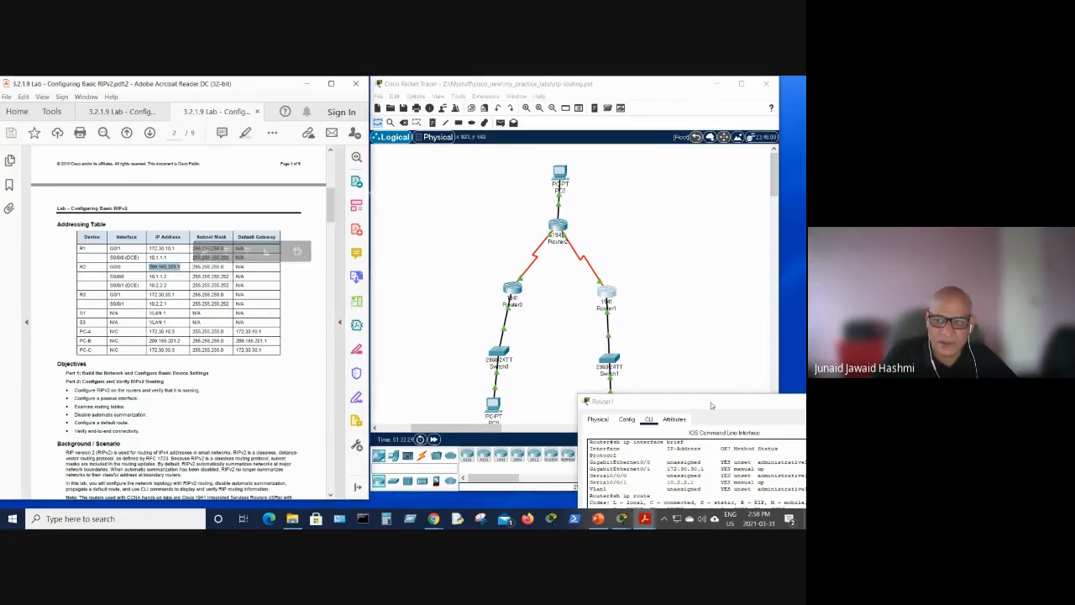
left_click_drag(710, 406, 485, 190)
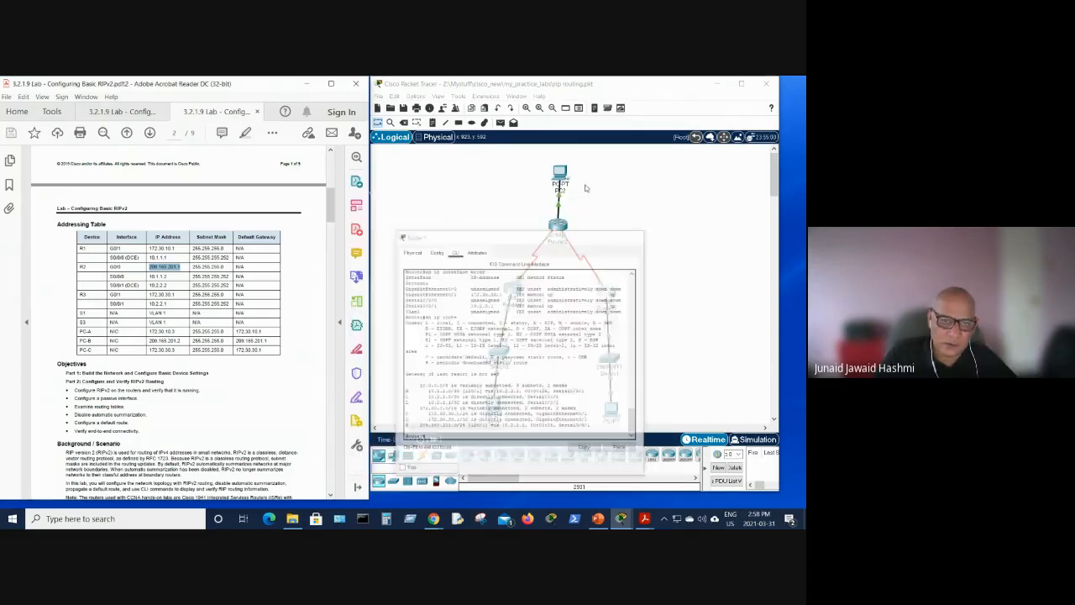
left_click(584, 187)
Read on through the lab instructions, past disabling automatic summarization, to Step 4 on configuring and redistributing a default route.
scroll(217, 385, "down", 10)
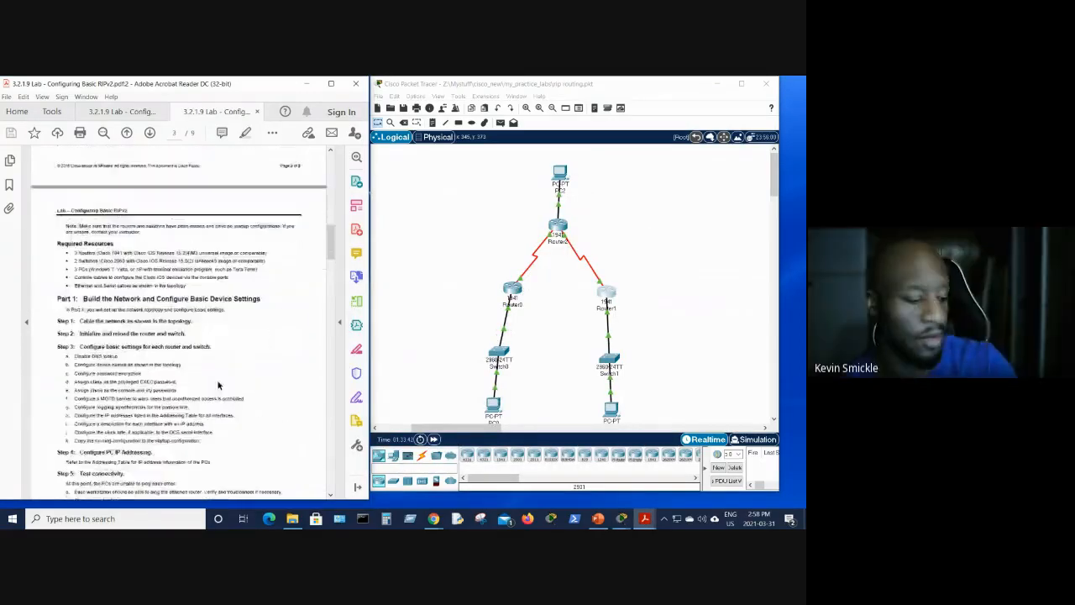
scroll(218, 380, "down", 6)
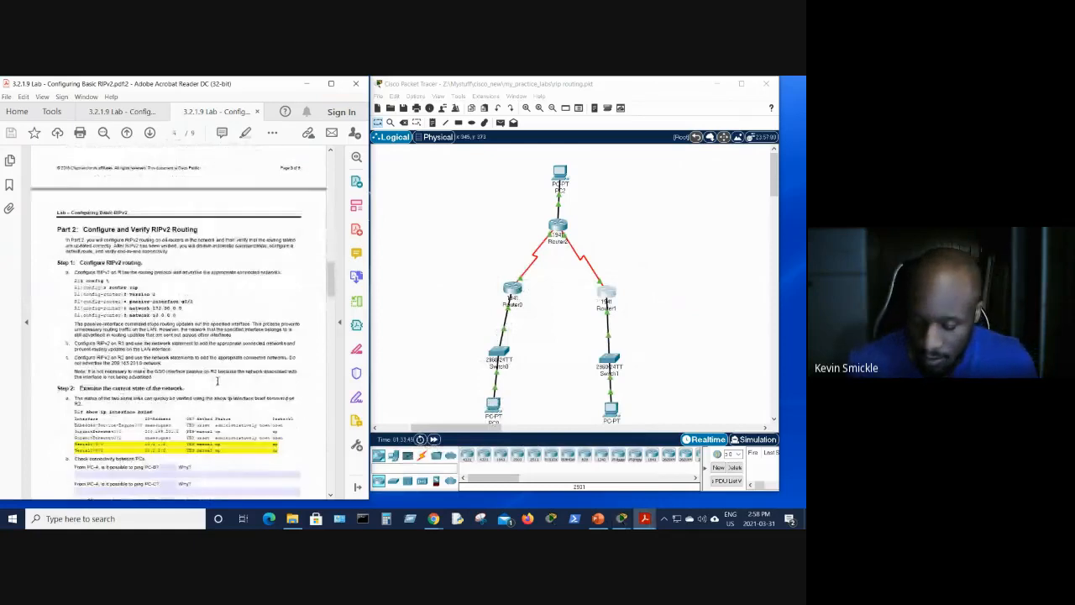
scroll(218, 381, "down", 8)
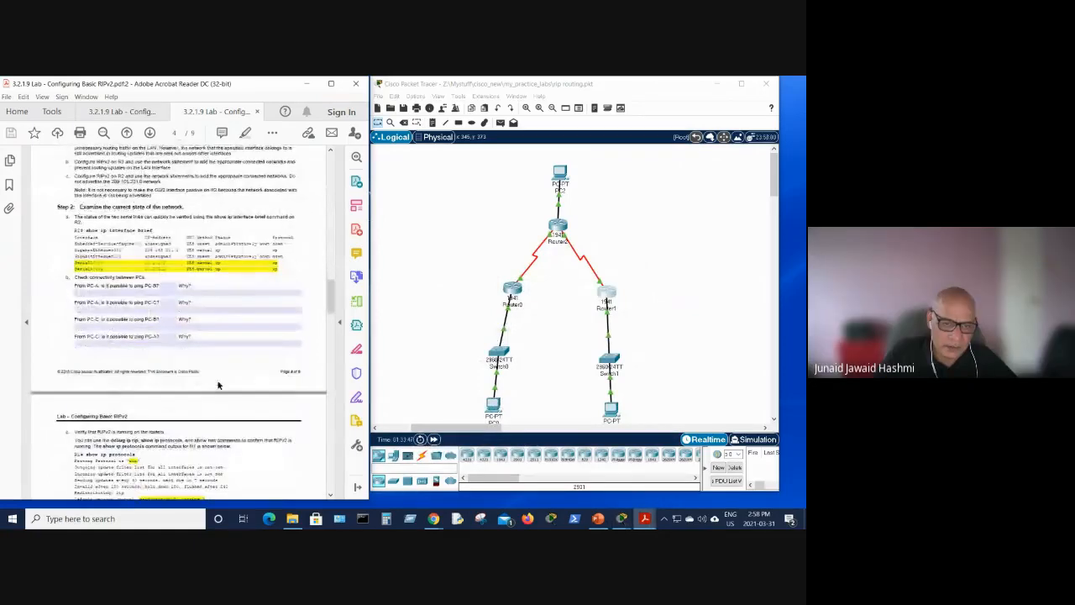
scroll(218, 380, "down", 5)
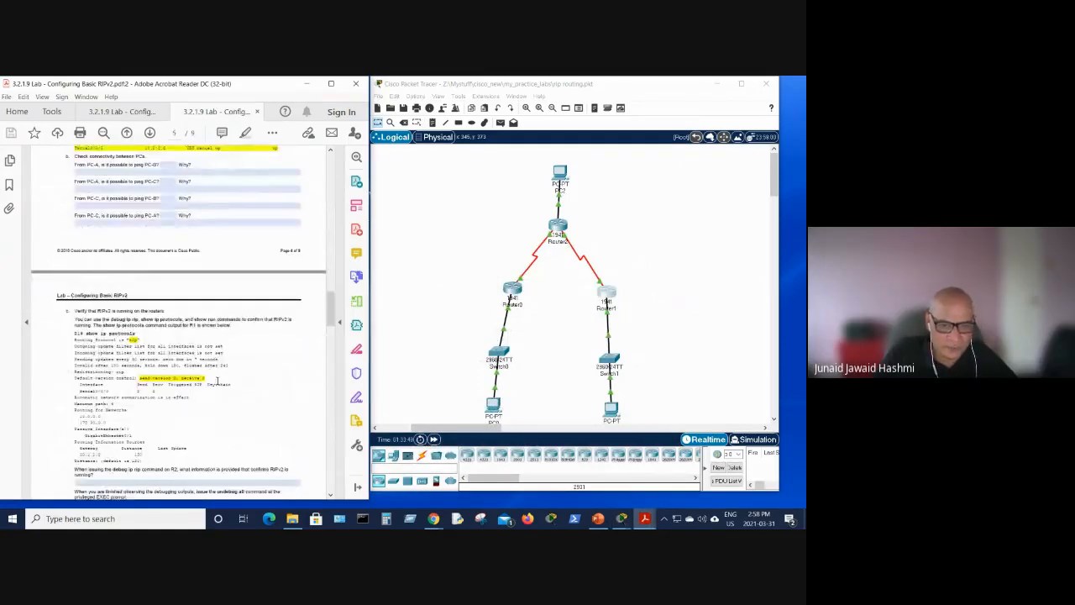
scroll(218, 380, "down", 3)
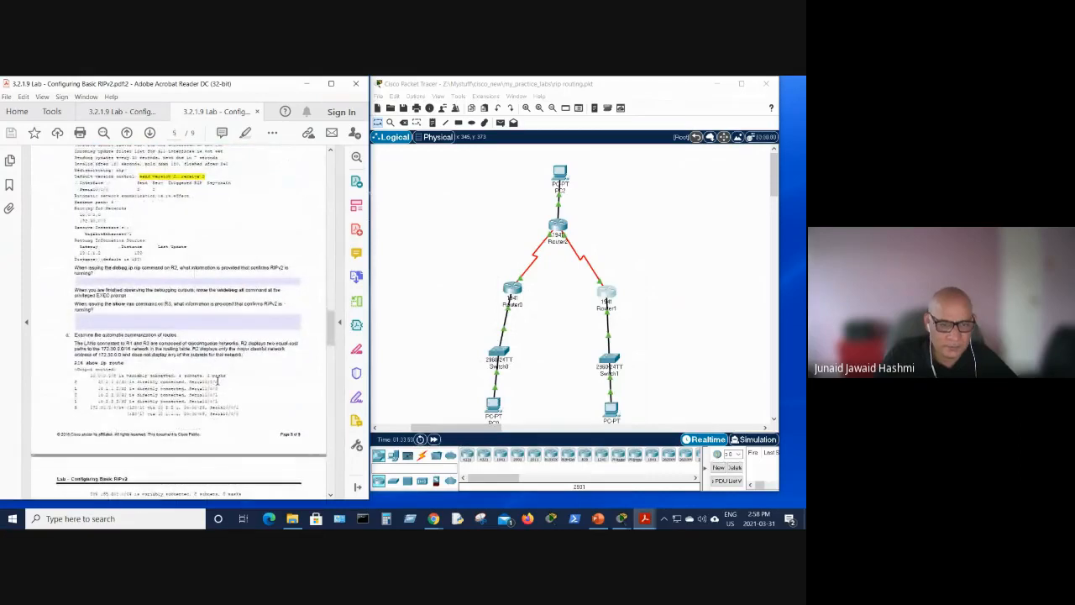
scroll(218, 381, "down", 1)
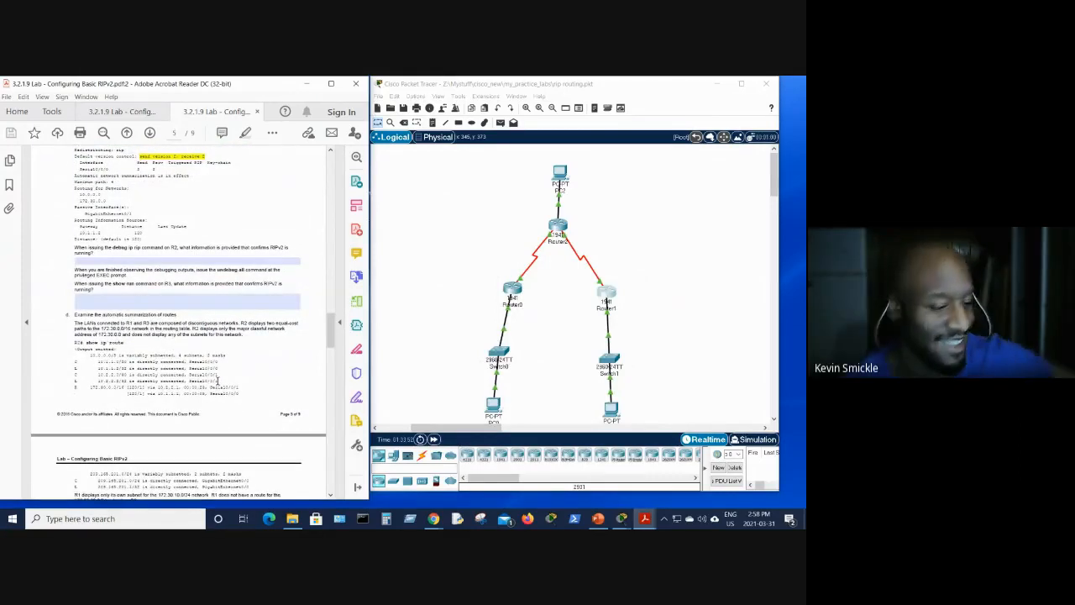
scroll(218, 380, "down", 9)
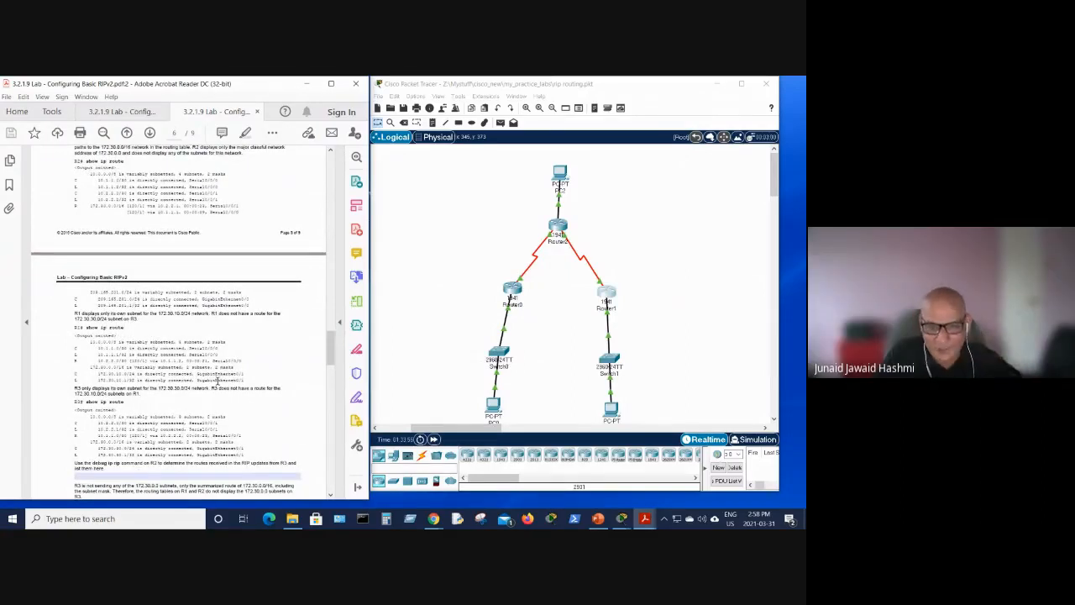
scroll(217, 381, "down", 11)
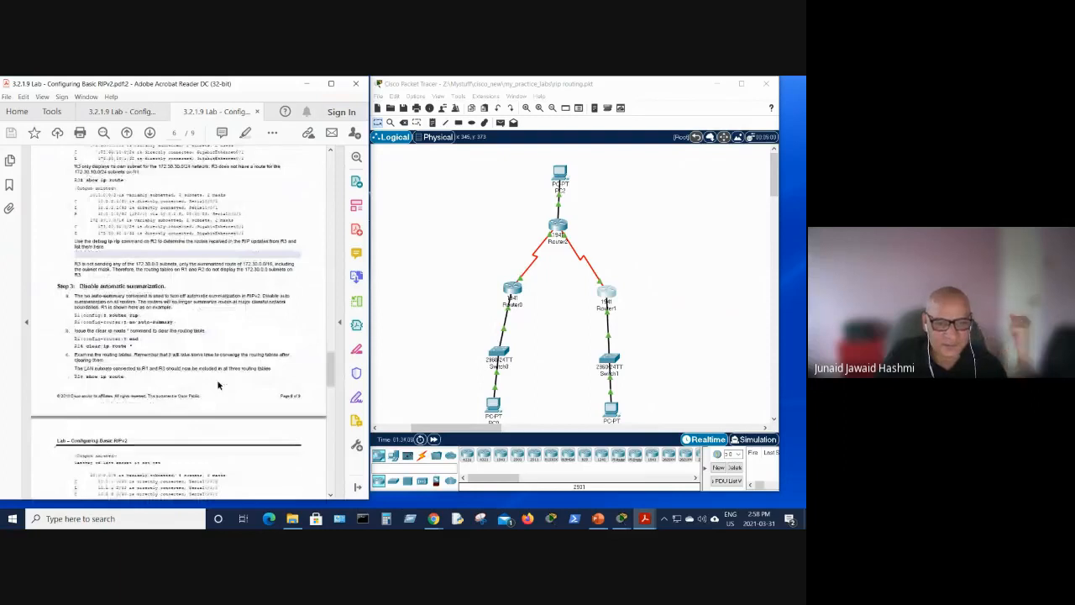
scroll(218, 384, "down", 1)
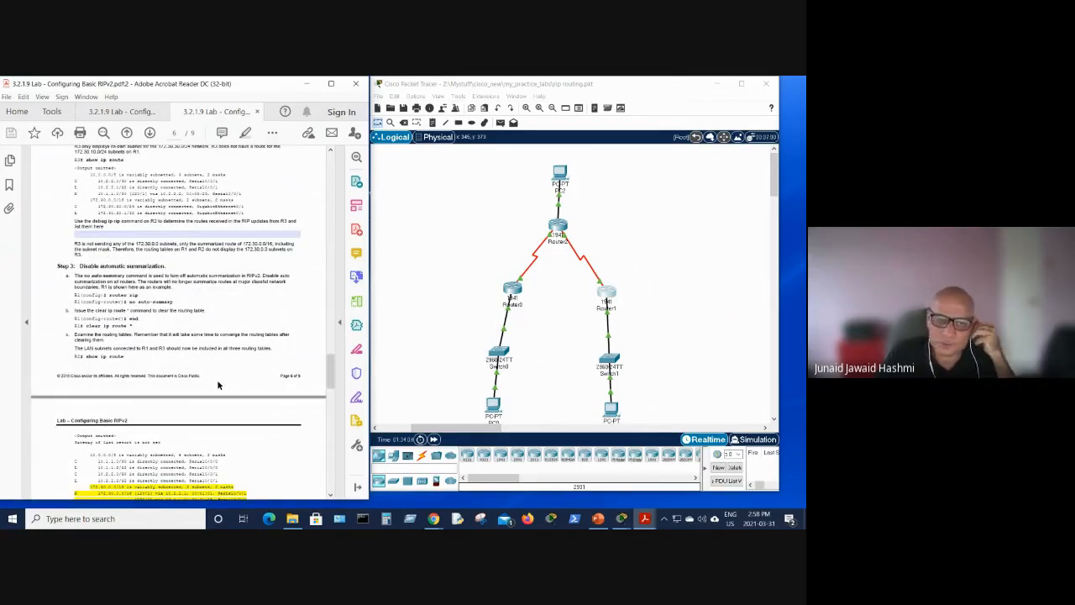
scroll(218, 385, "down", 11)
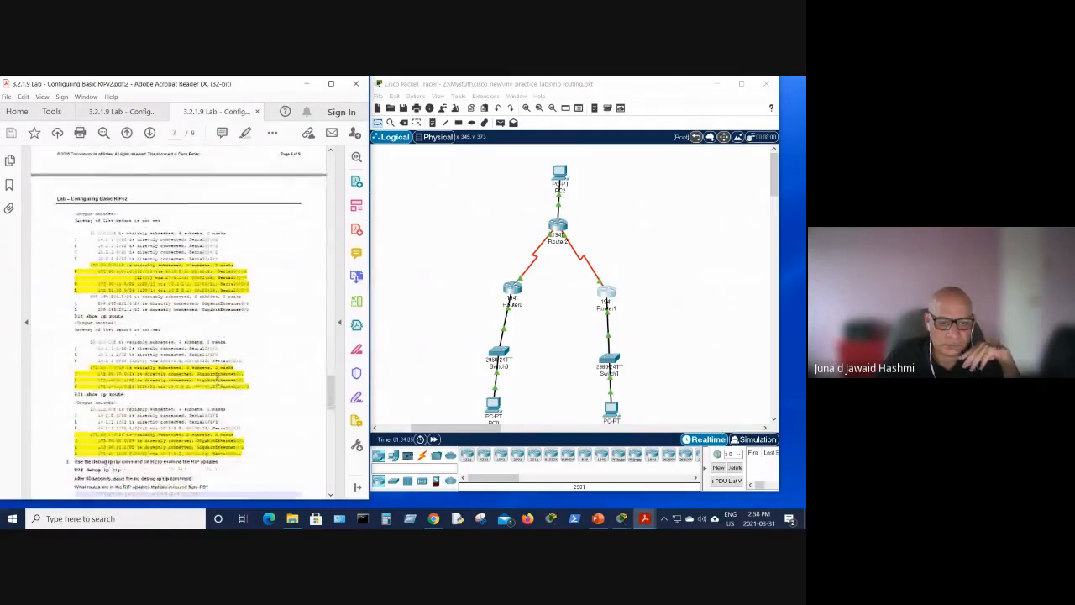
scroll(218, 381, "down", 12)
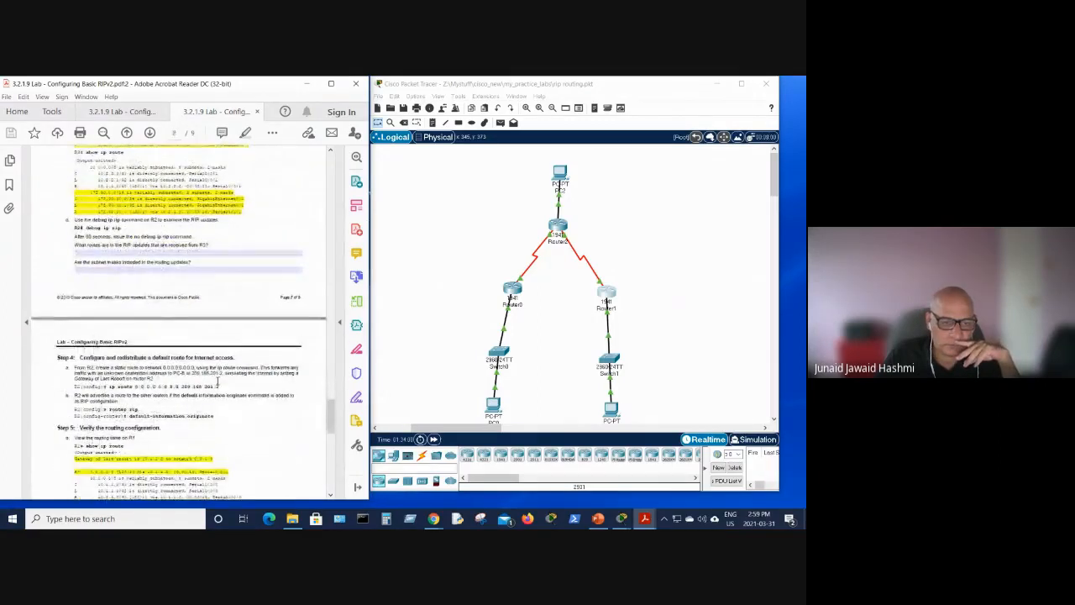
scroll(218, 380, "down", 2)
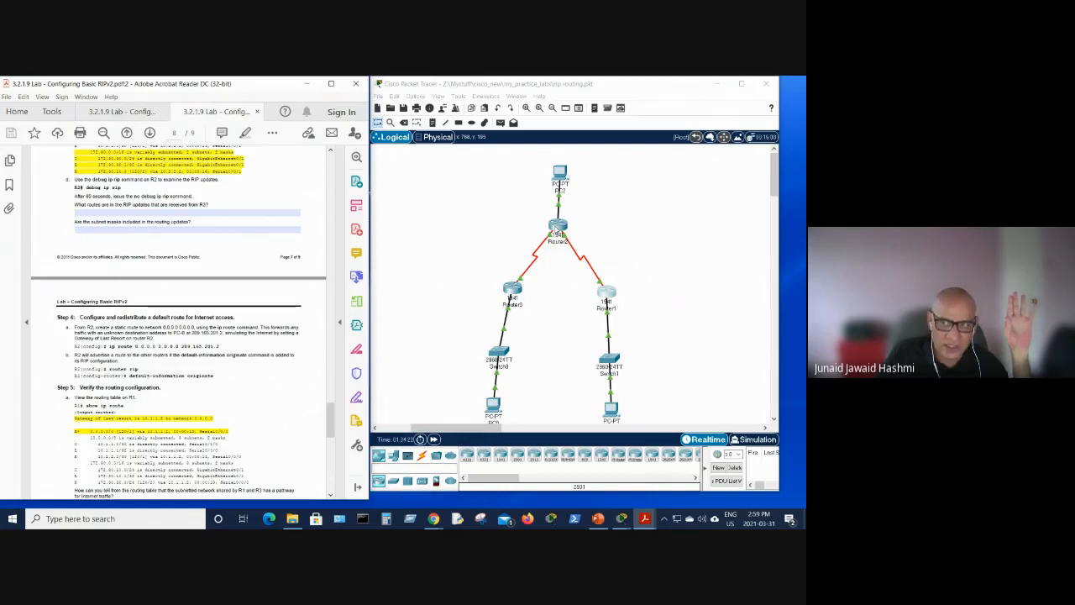
Open Router2's command line, begin an ip command in configuration mode, and move the lab instructions window out of view.
left_click(559, 229)
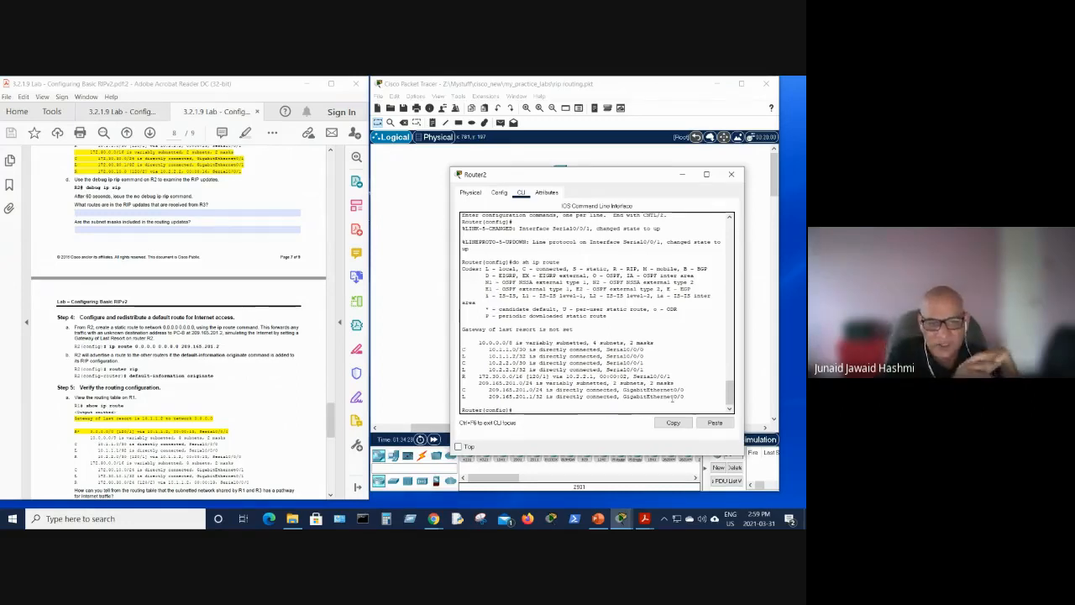
type("i")
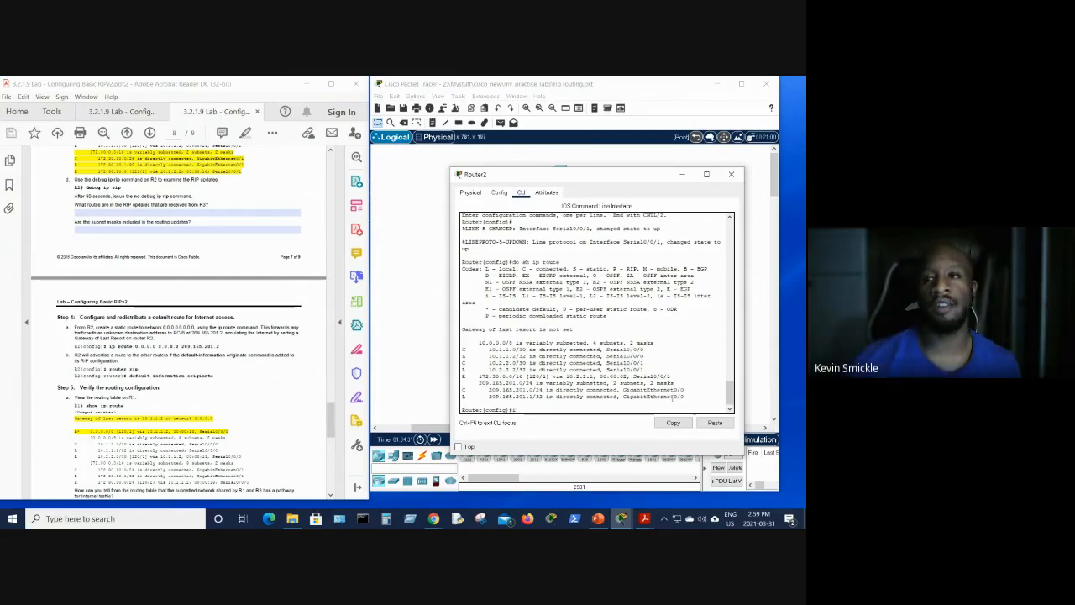
type("p")
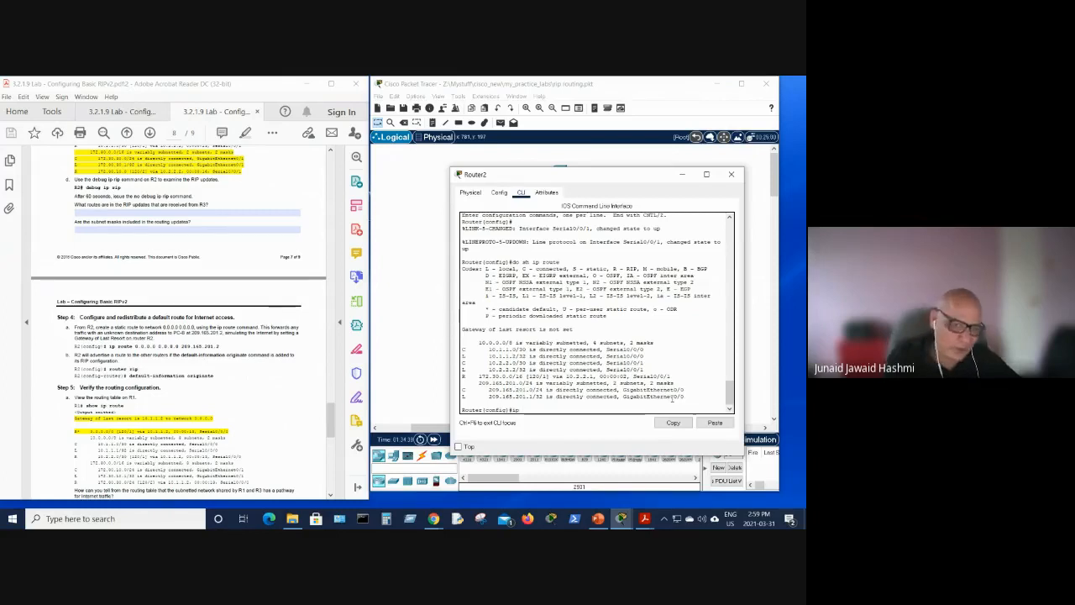
left_click(268, 82)
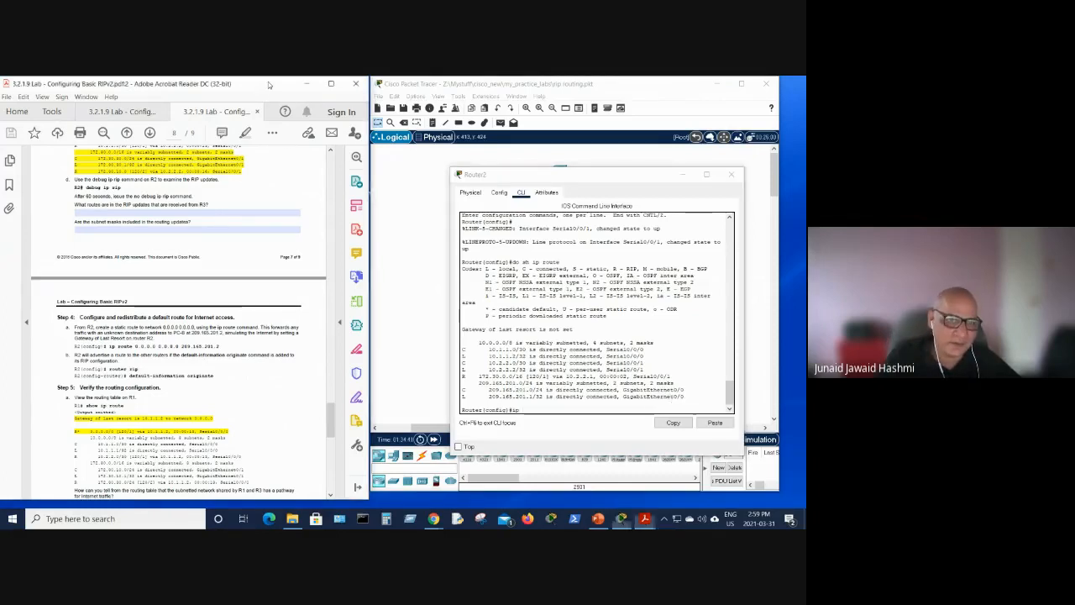
left_click_drag(268, 83, 0, 82)
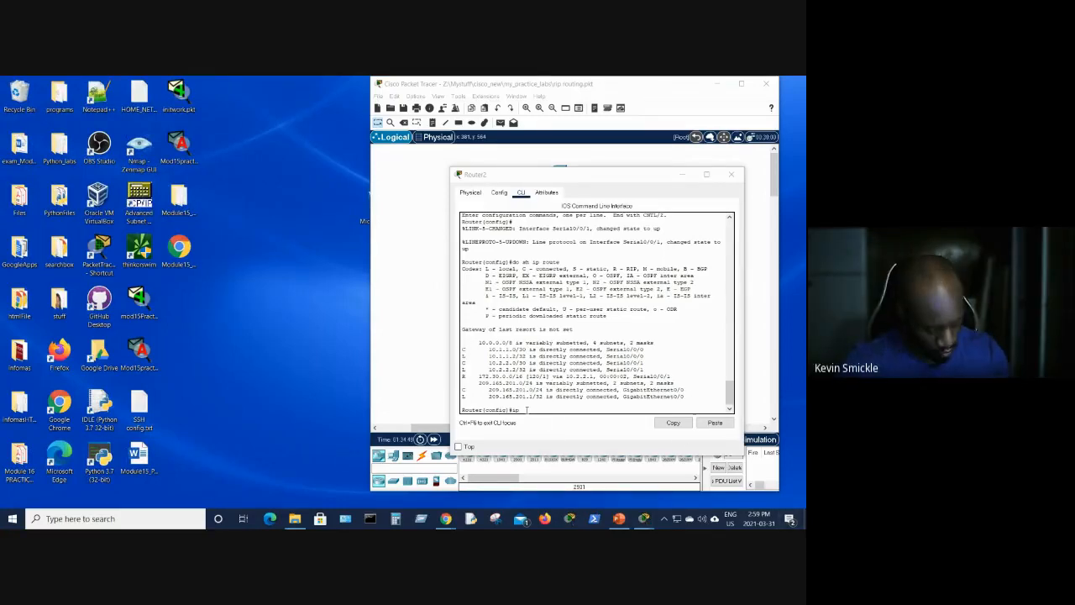
Try to add a default static route on Router2 with ip route 0.0.0.0 0.0.0.0.0 209.165.201.2.
left_click(527, 410)
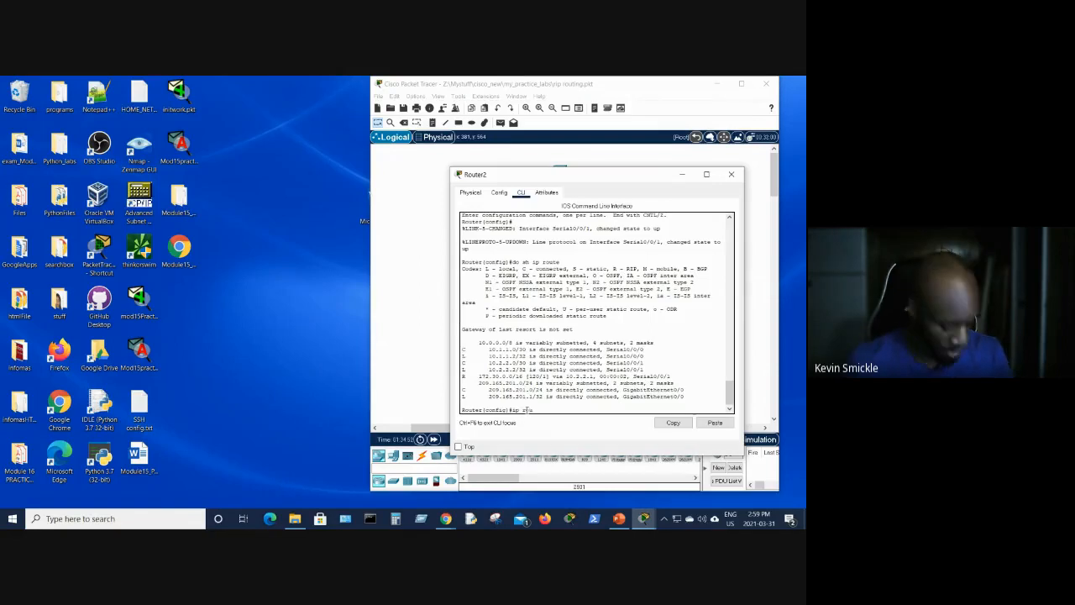
type("ute 0.0.")
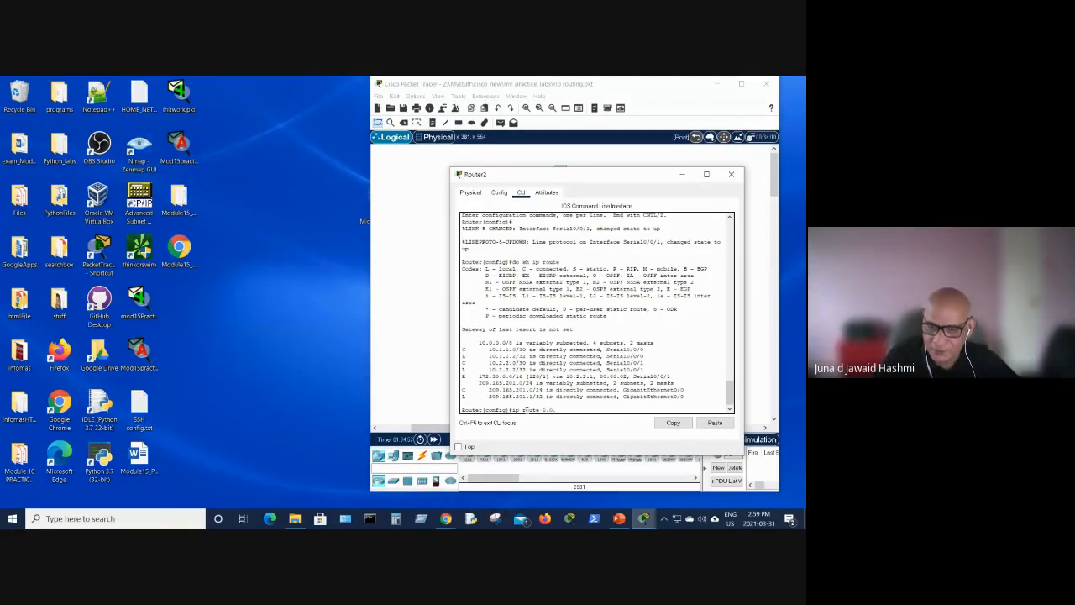
type("0.0")
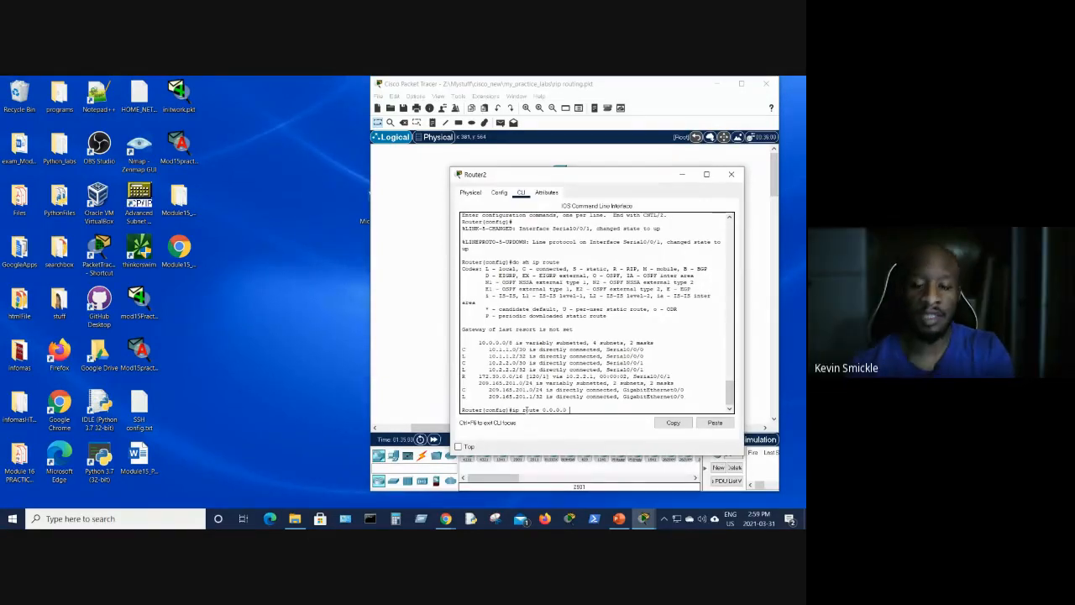
type(" 0.0.")
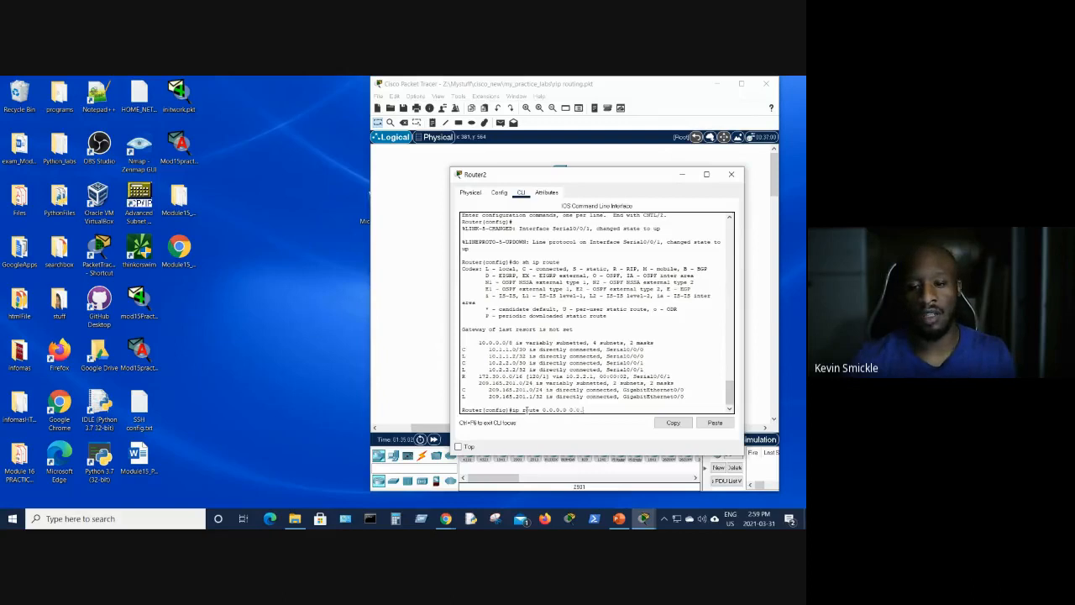
type("0.0")
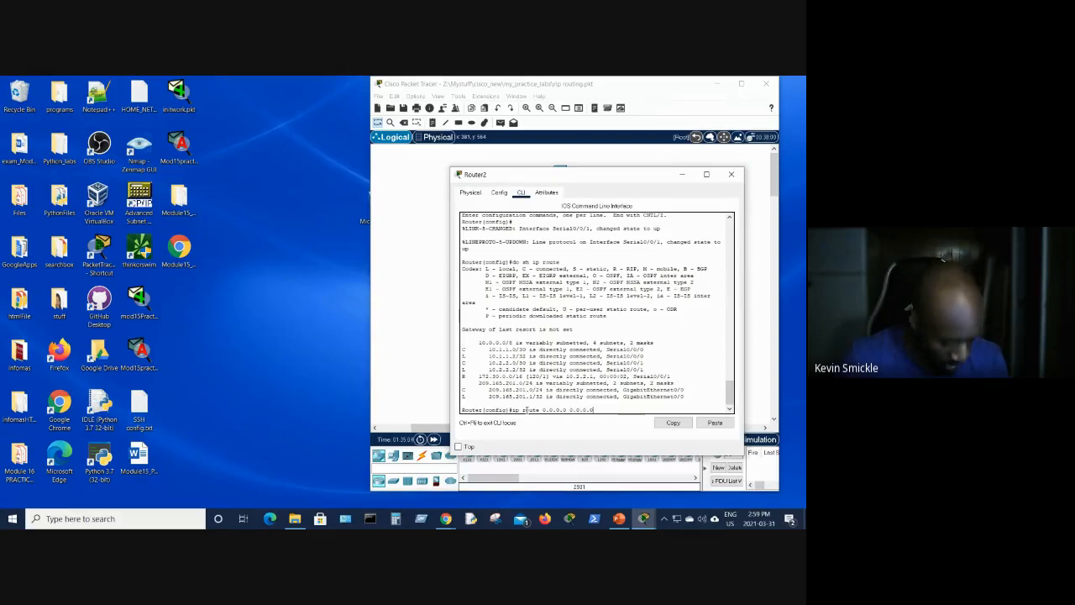
type(".0")
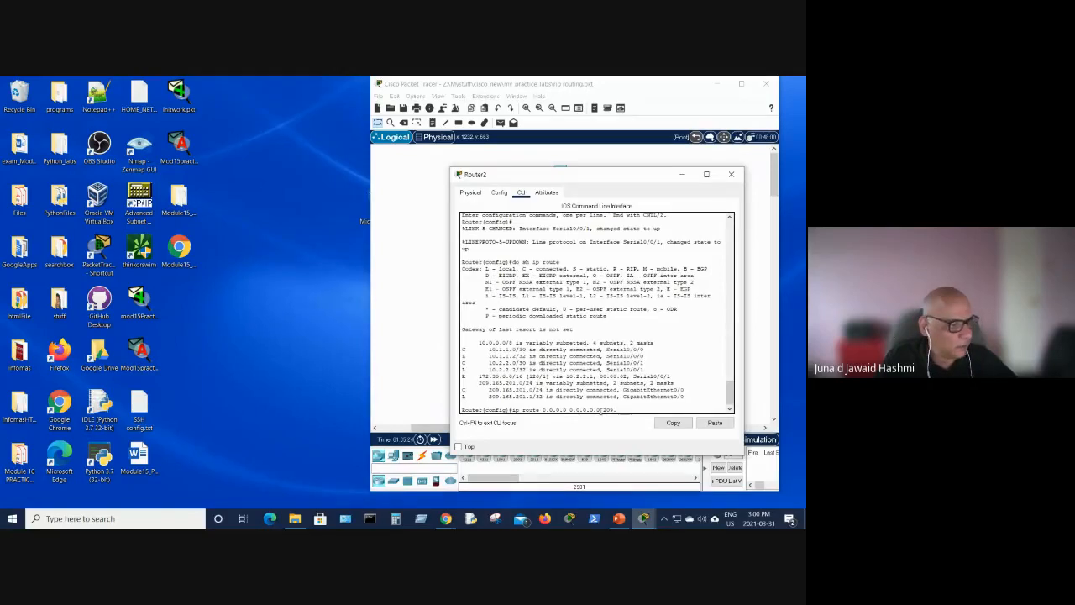
type("165.")
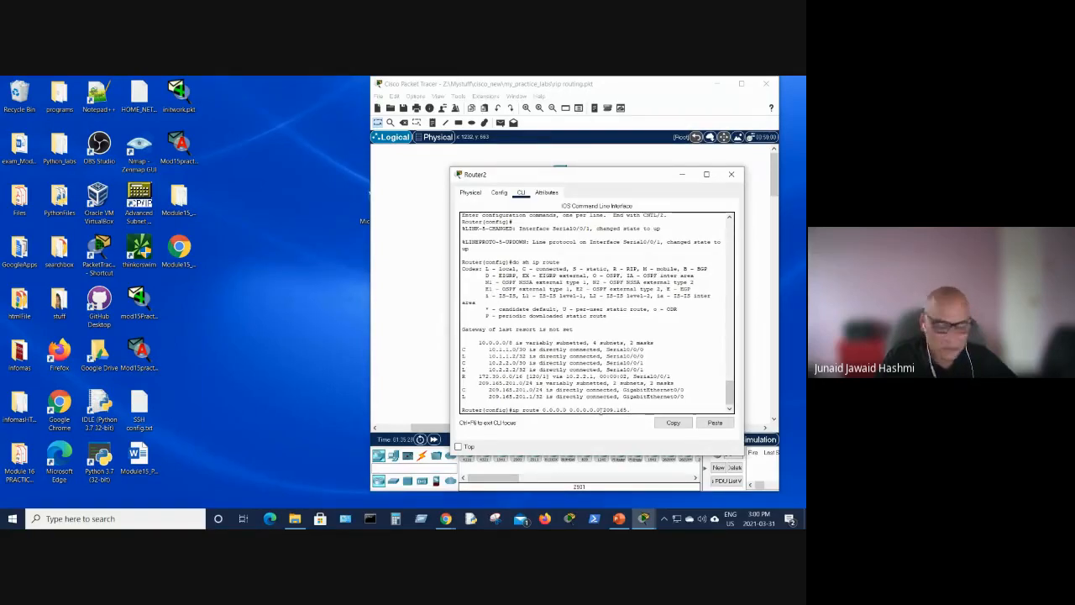
type("201.2")
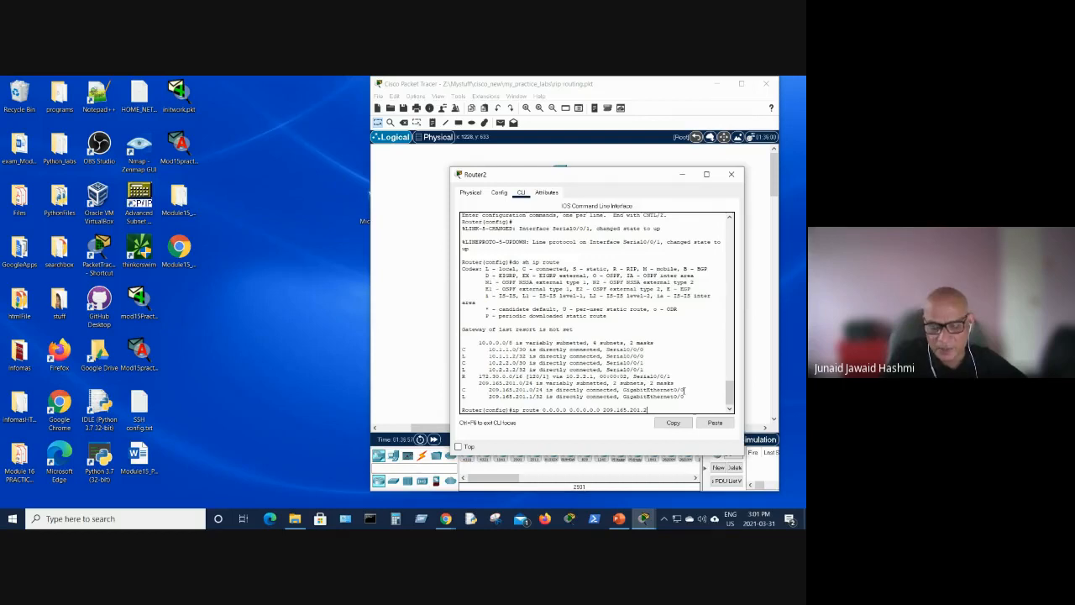
key("Return")
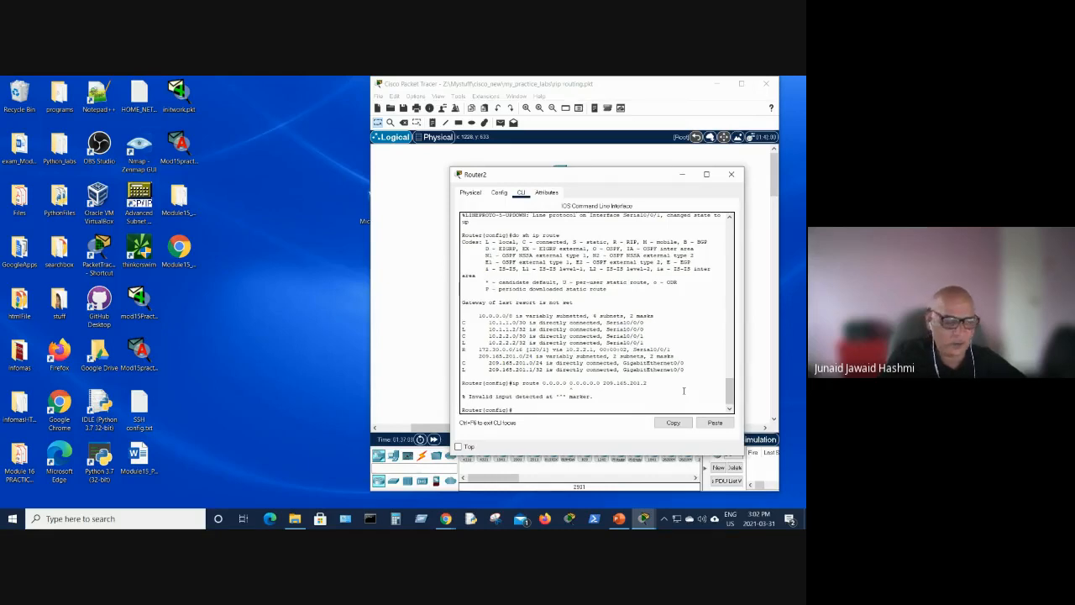
Recall the route command, remove the mask's extra .0, and submit it as ip route 0.0.0.0 0.0.0.0 209.165.201.2.
key("Up")
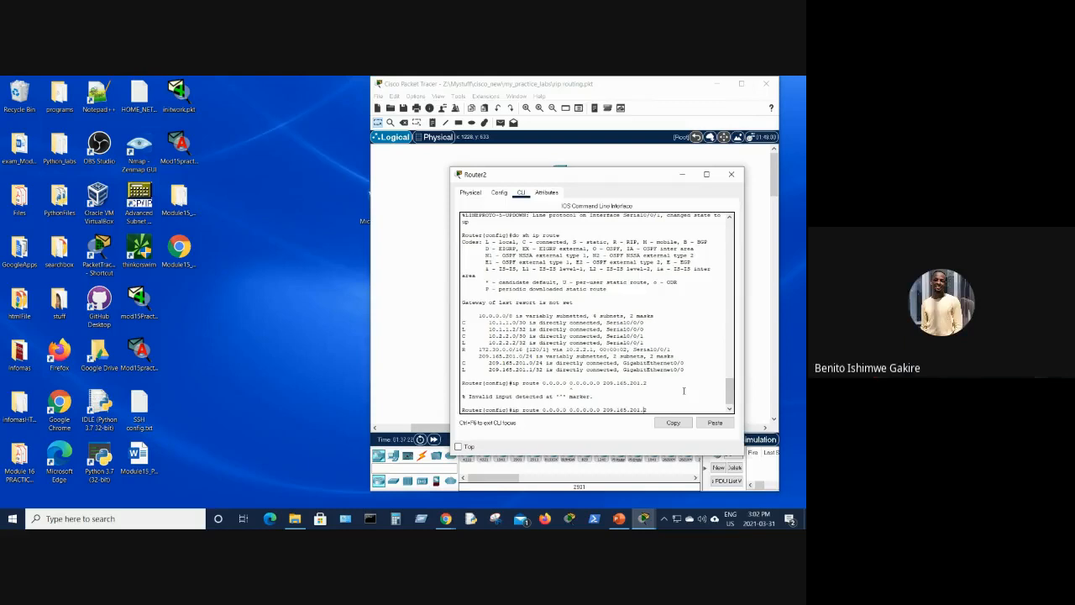
key("Left")
key("Left")
key("Left")
key("Left")
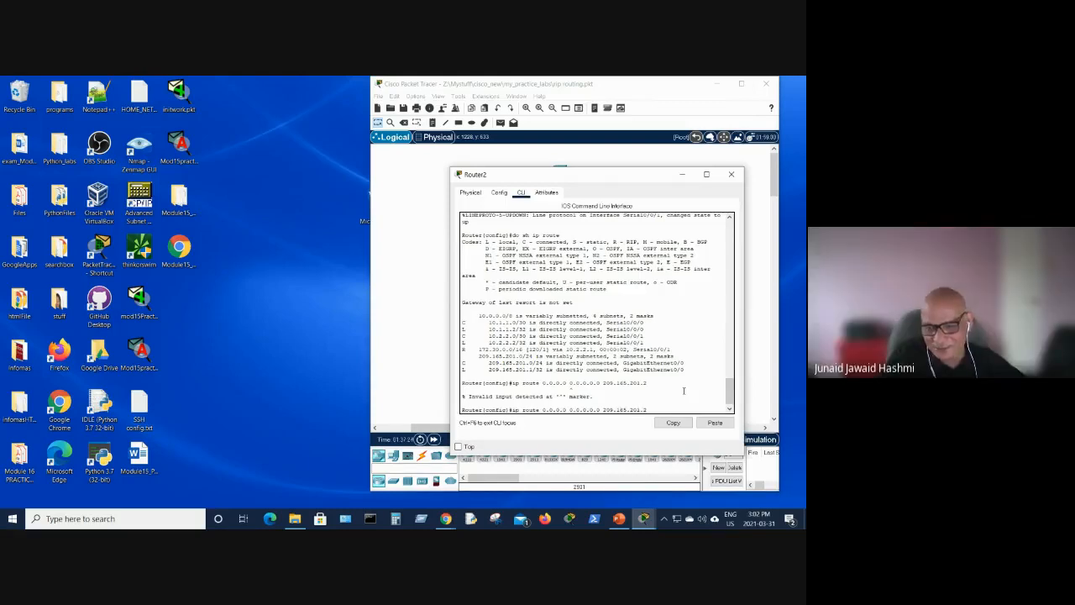
key("BackSpace")
key("BackSpace")
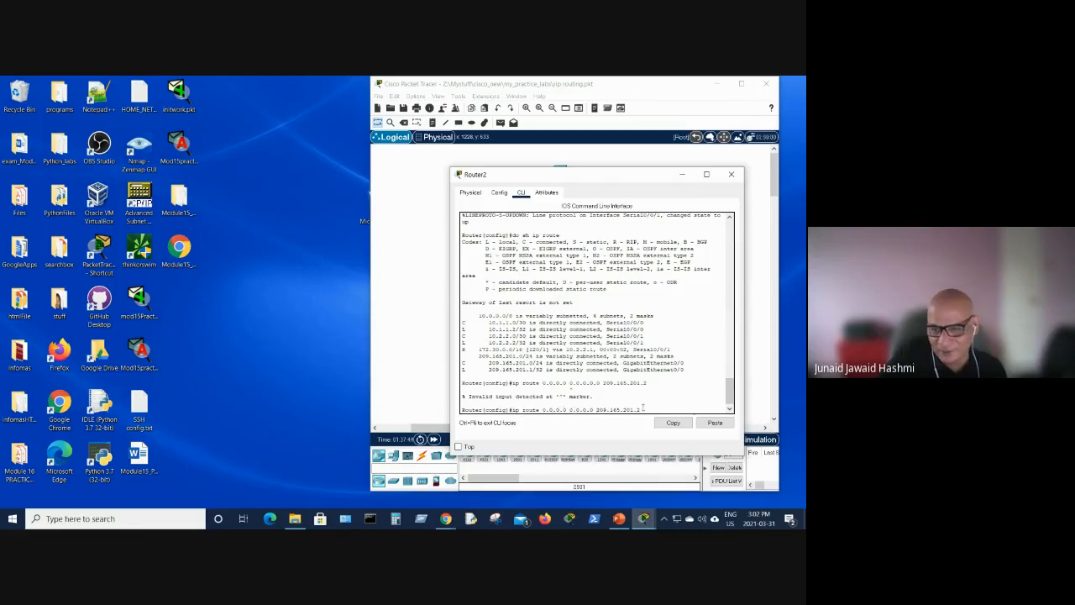
key("Return")
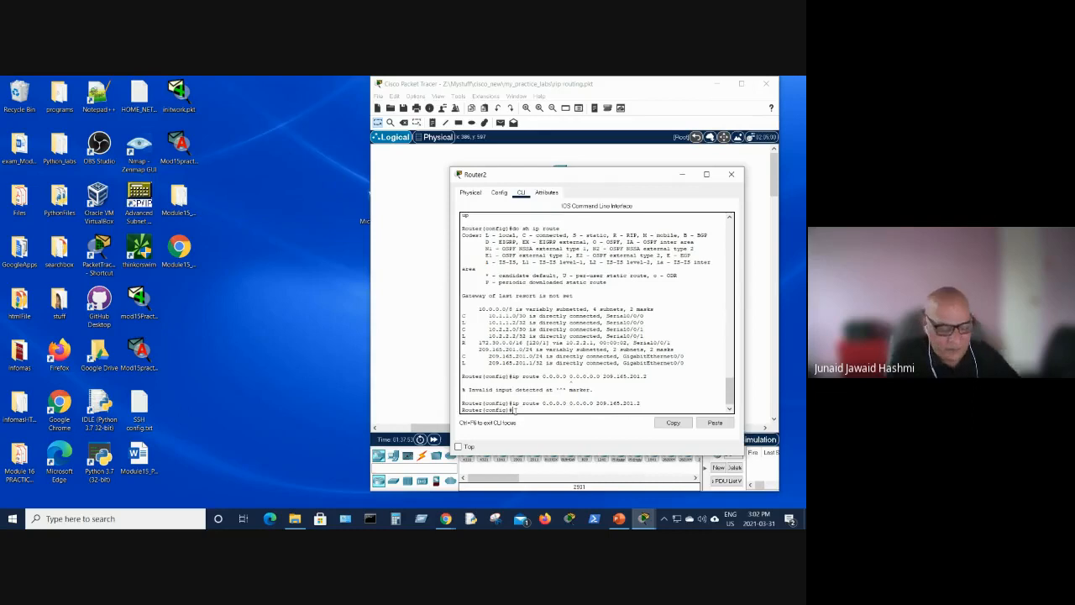
Query the command help for default-information in Router2's global configuration mode with default-information ?
type("ault")
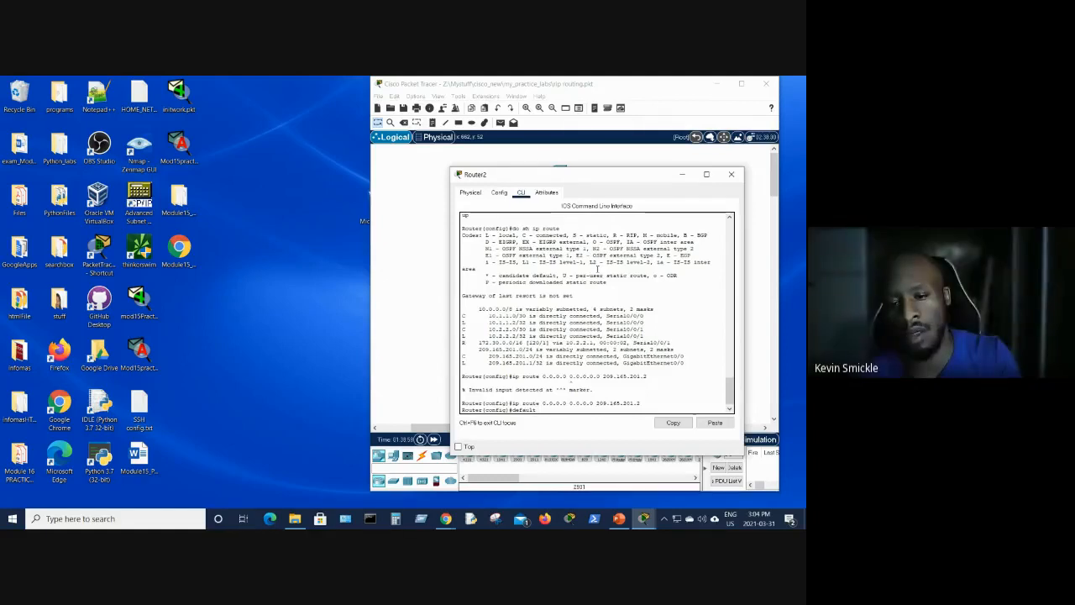
type("-inf")
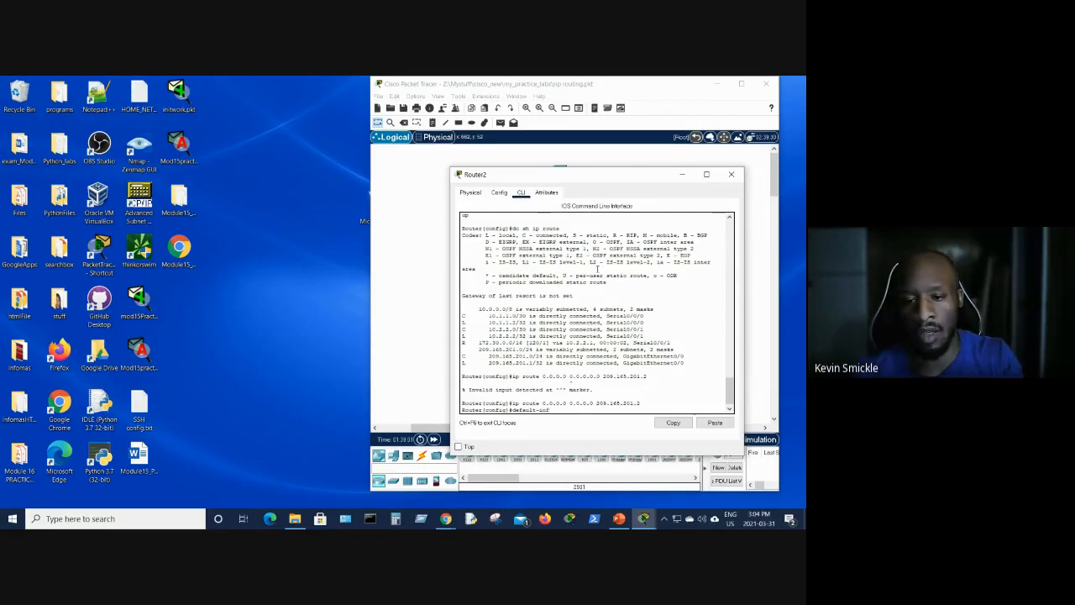
type("ormat")
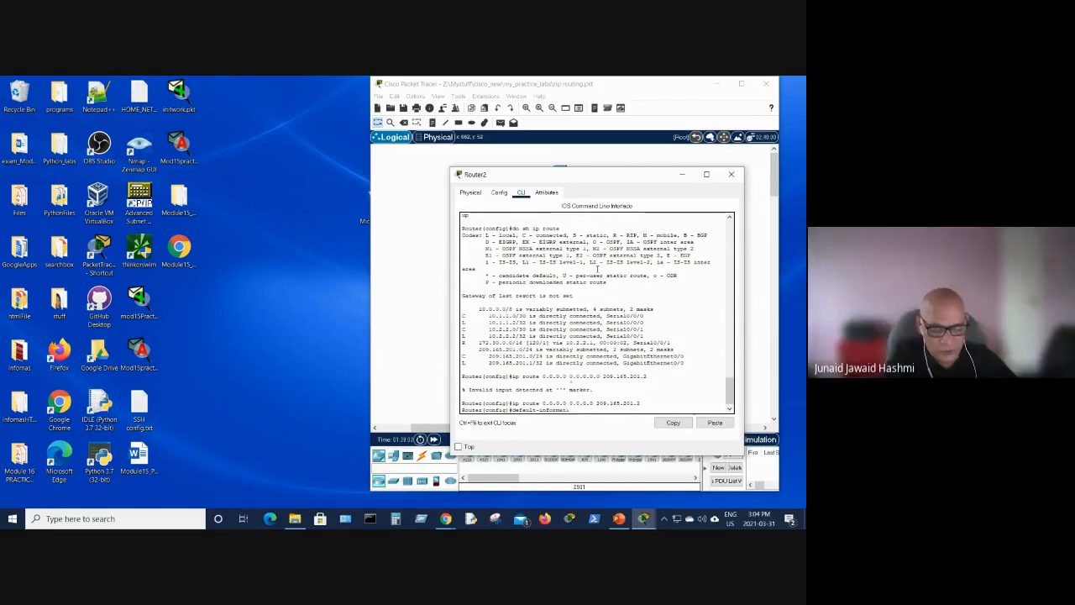
type("ion")
key("BackSpace")
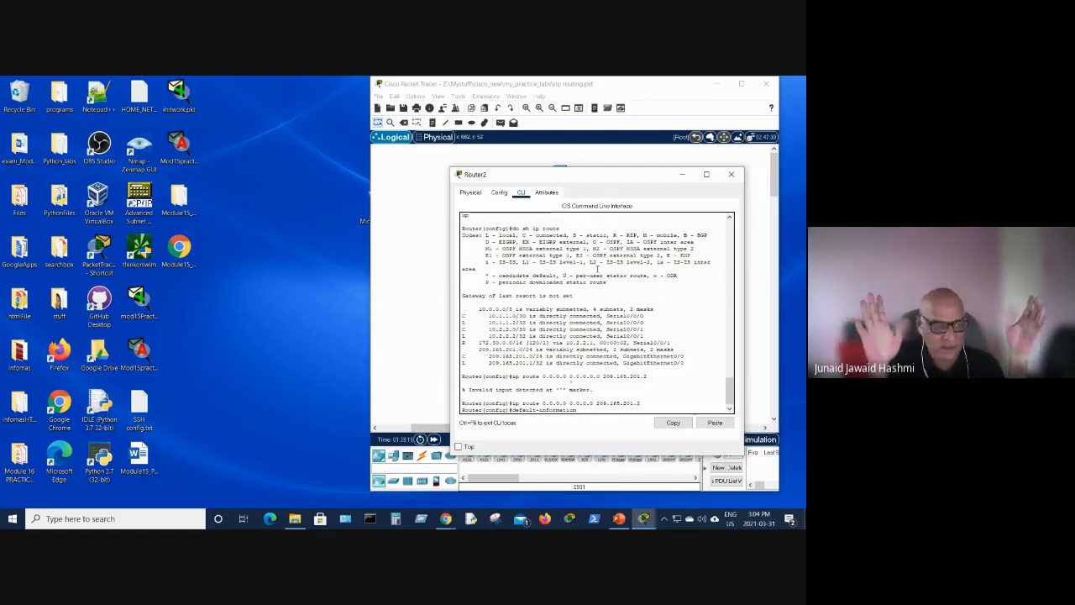
type("?")
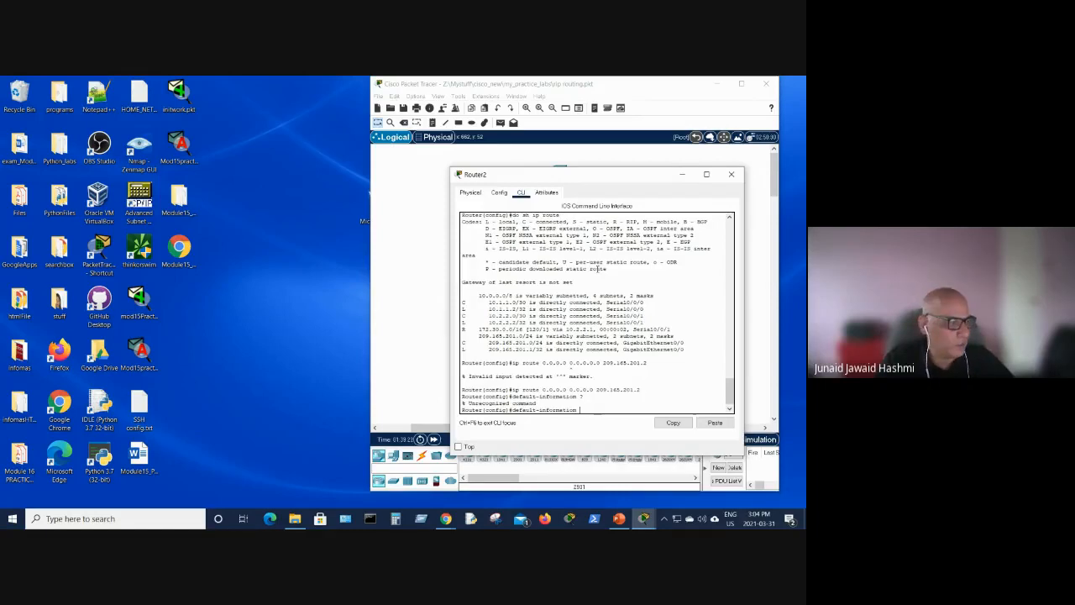
Try to advertise the default route with default-information originate from Router2's global configuration mode.
type("o")
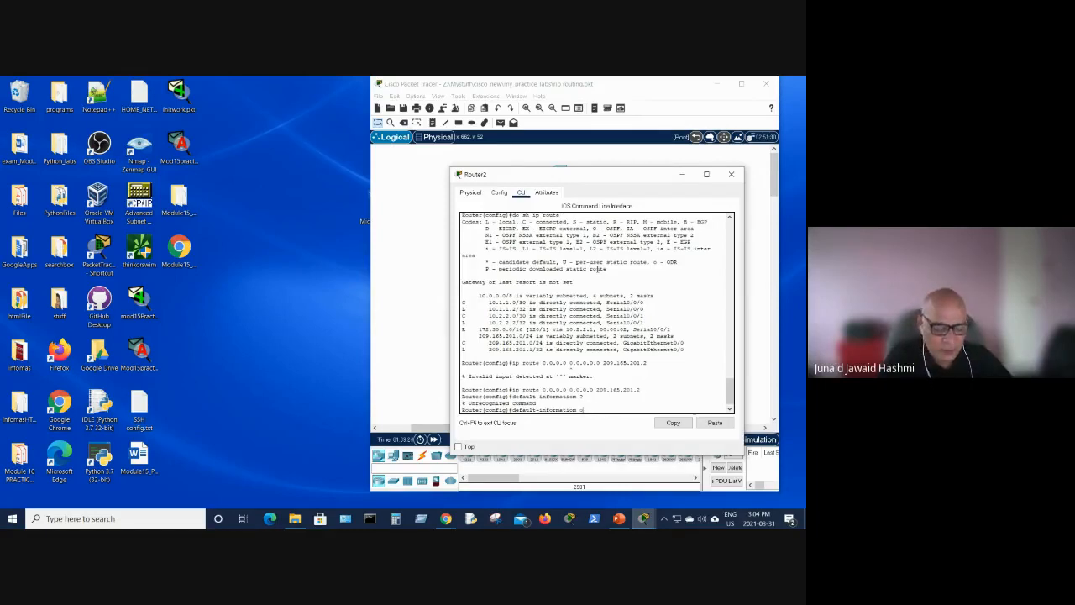
type("rig")
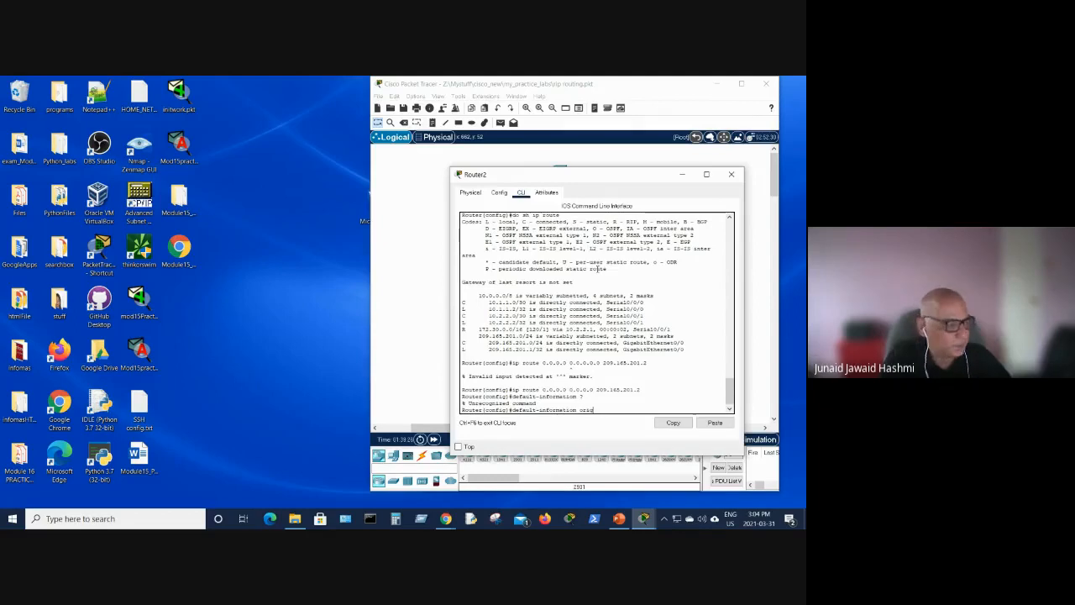
type("inat")
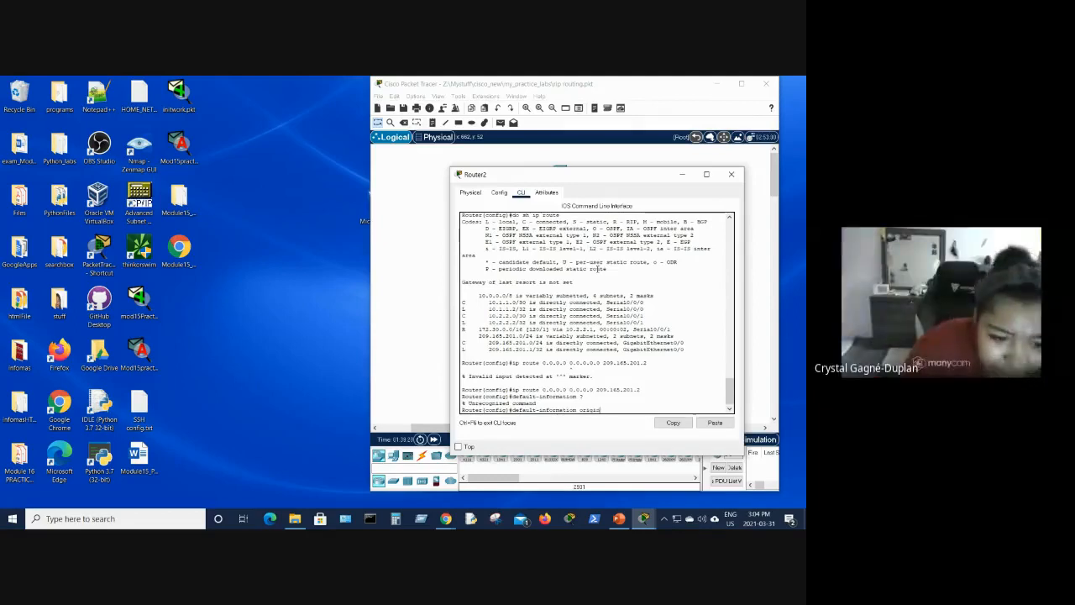
type("e")
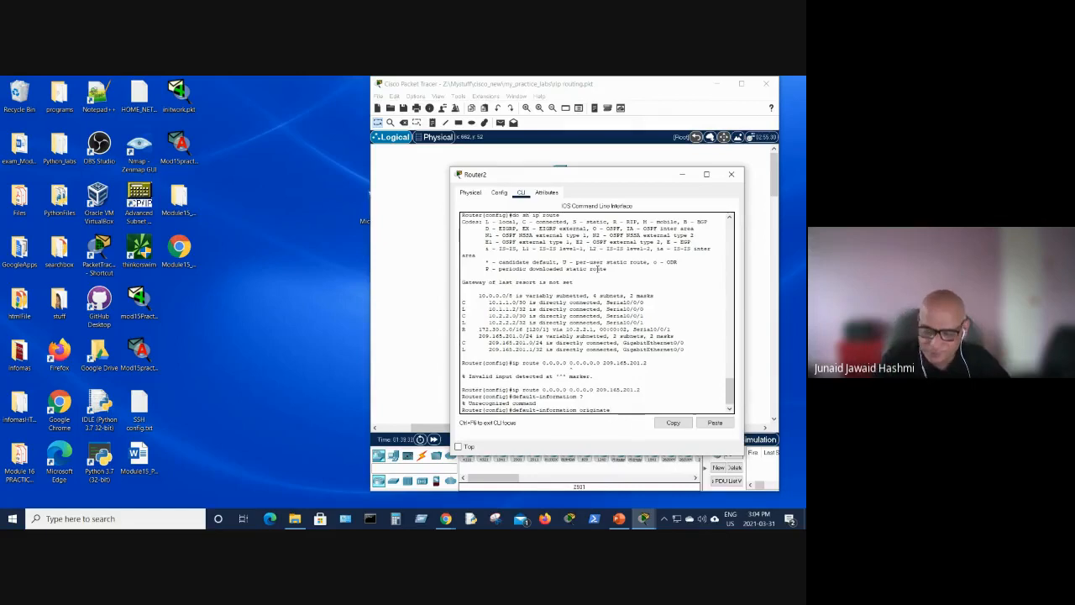
key("Left")
key("Left")
key("Left")
key("Left")
key("Left")
key("Left")
key("Left")
key("Left")
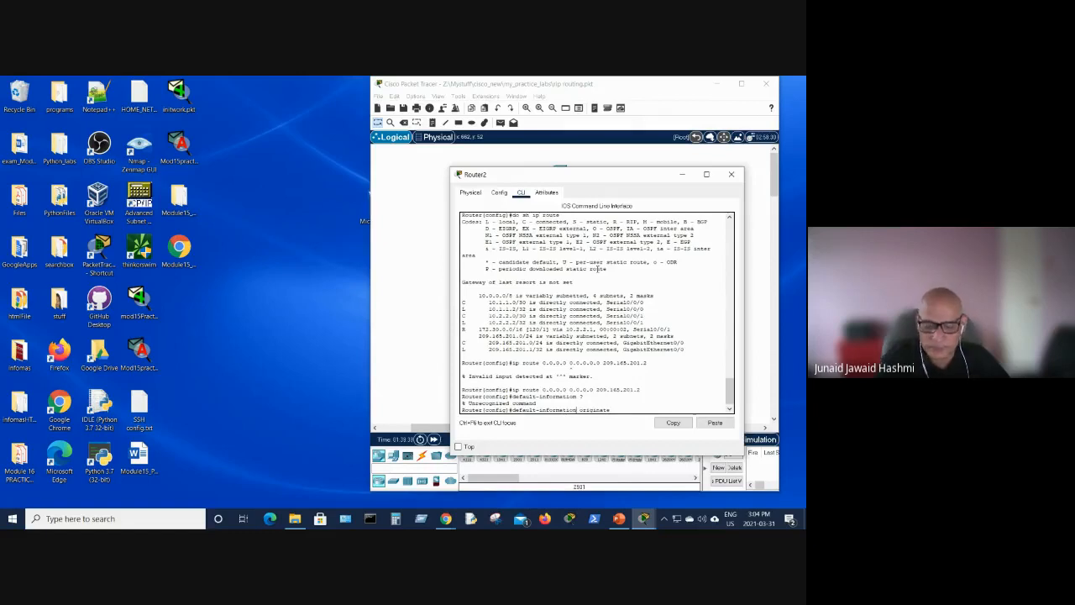
key("Return")
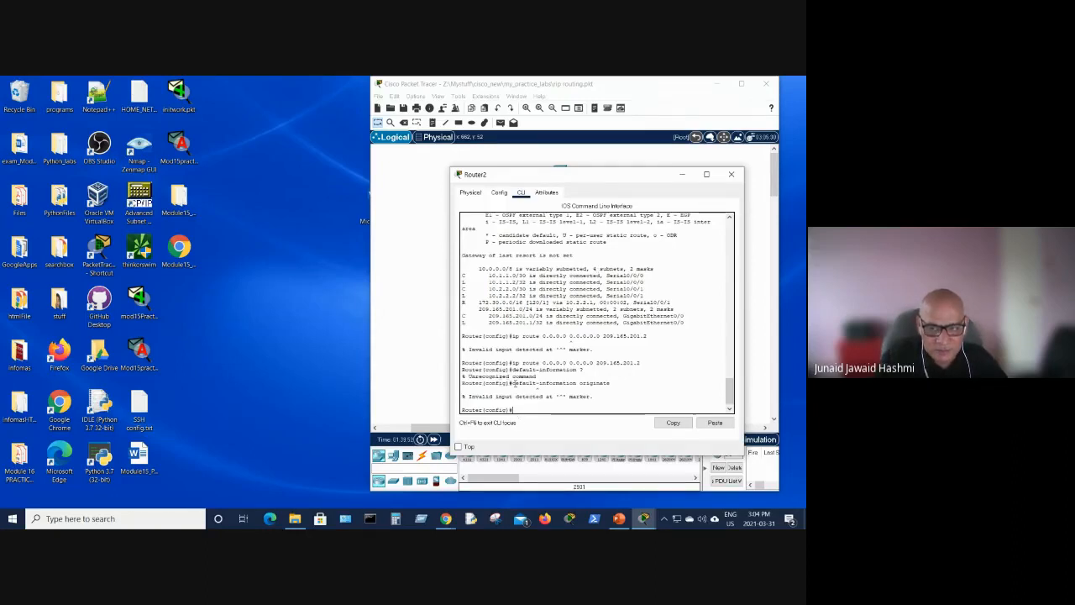
Highlight the rejected default-information originate command and enter Router2's RIP configuration mode with router rip.
left_click_drag(512, 383, 621, 386)
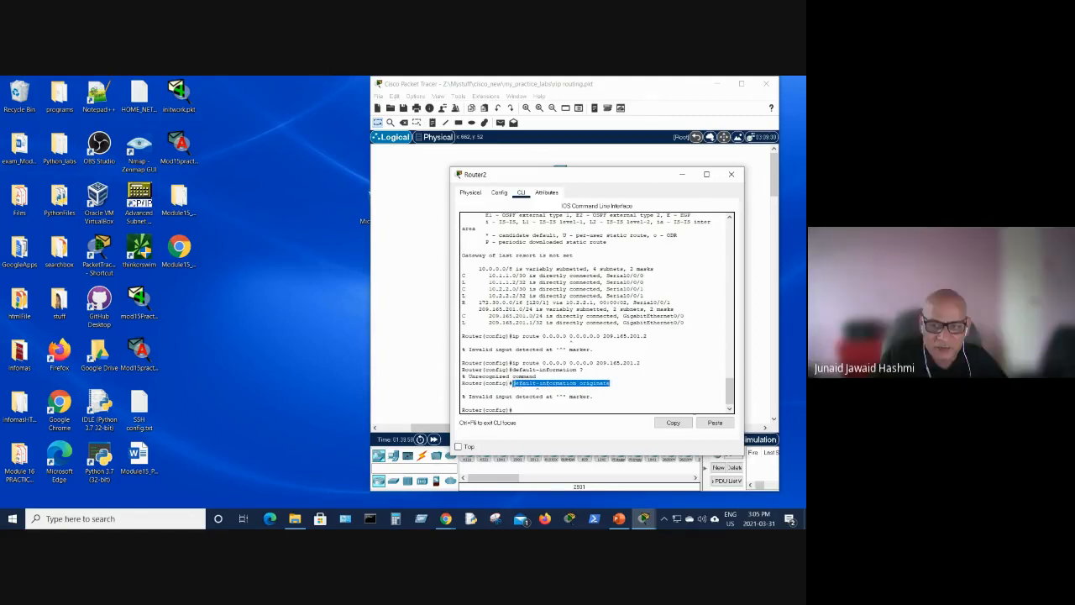
left_click(513, 410)
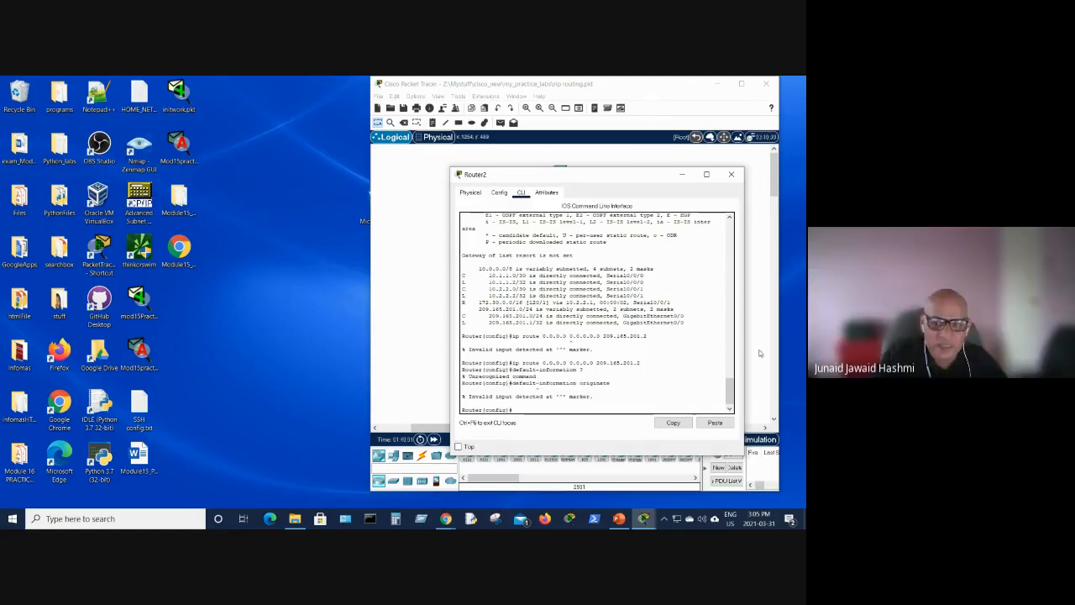
type("ro")
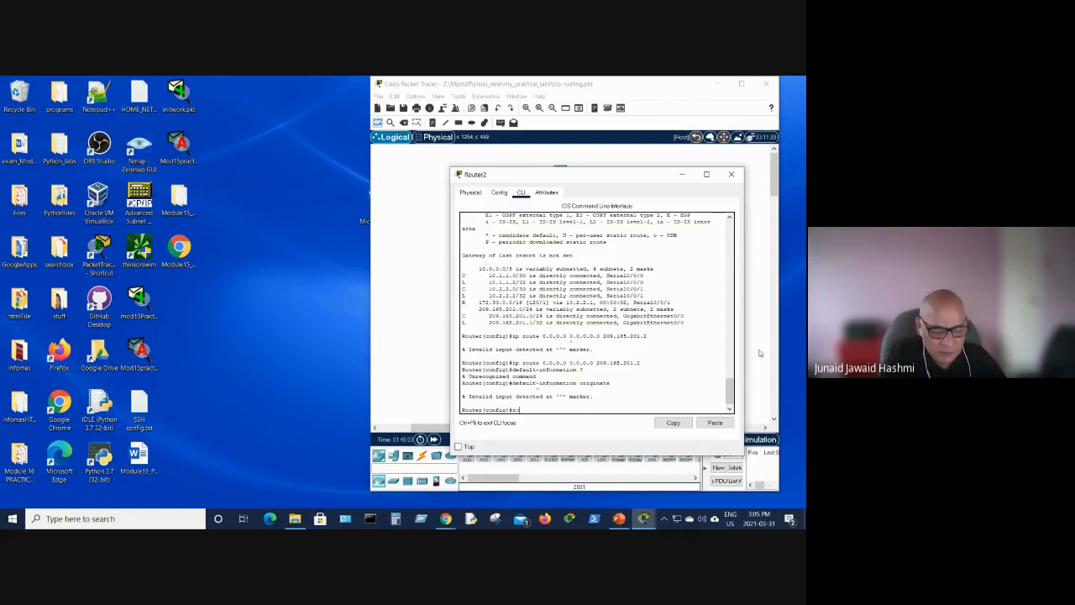
type("uter")
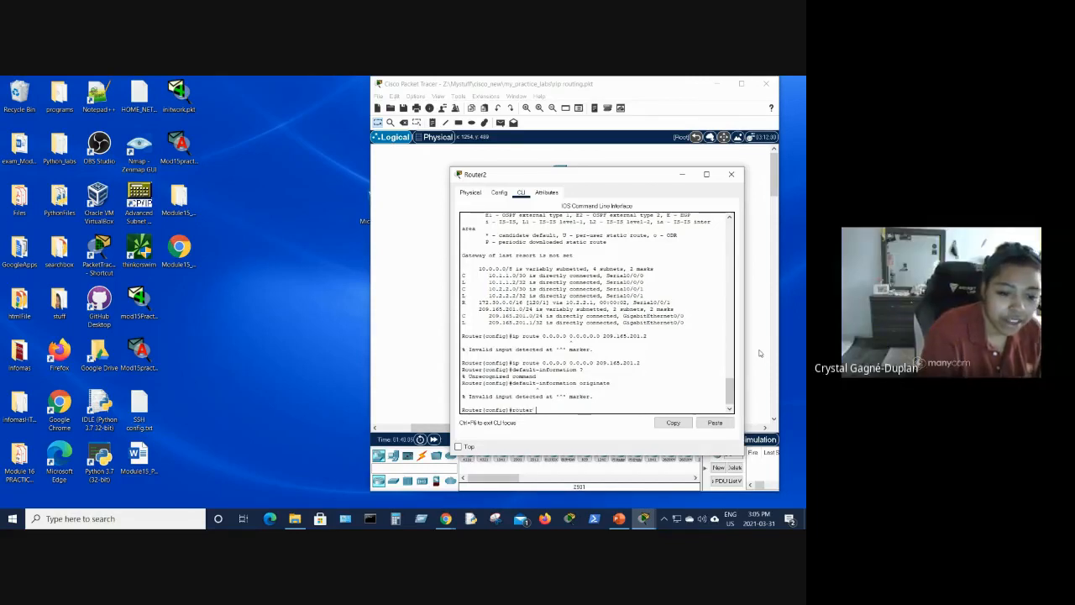
type(" rip")
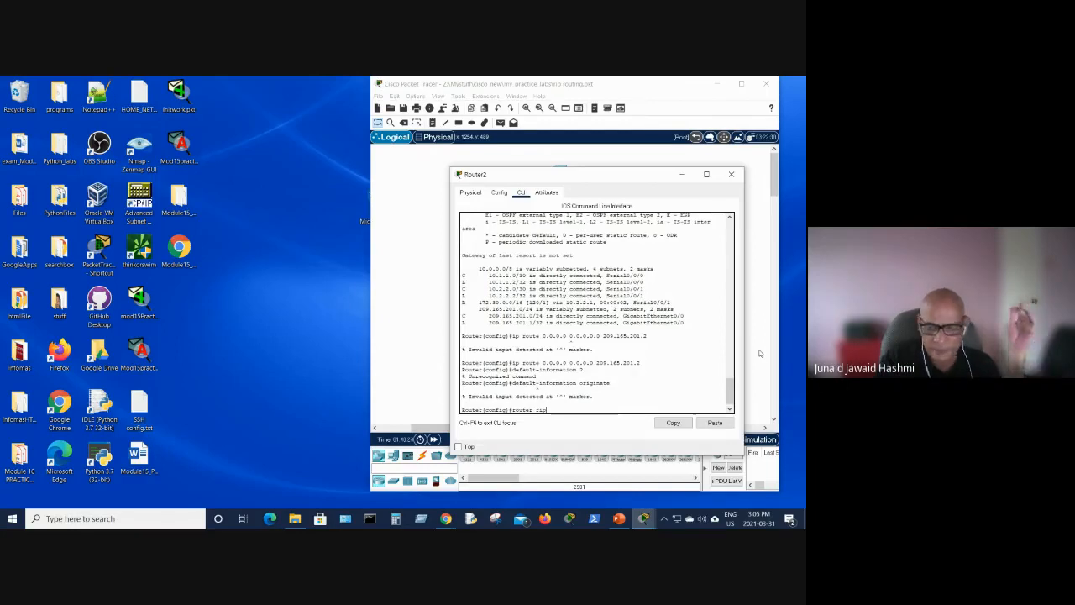
key("Return")
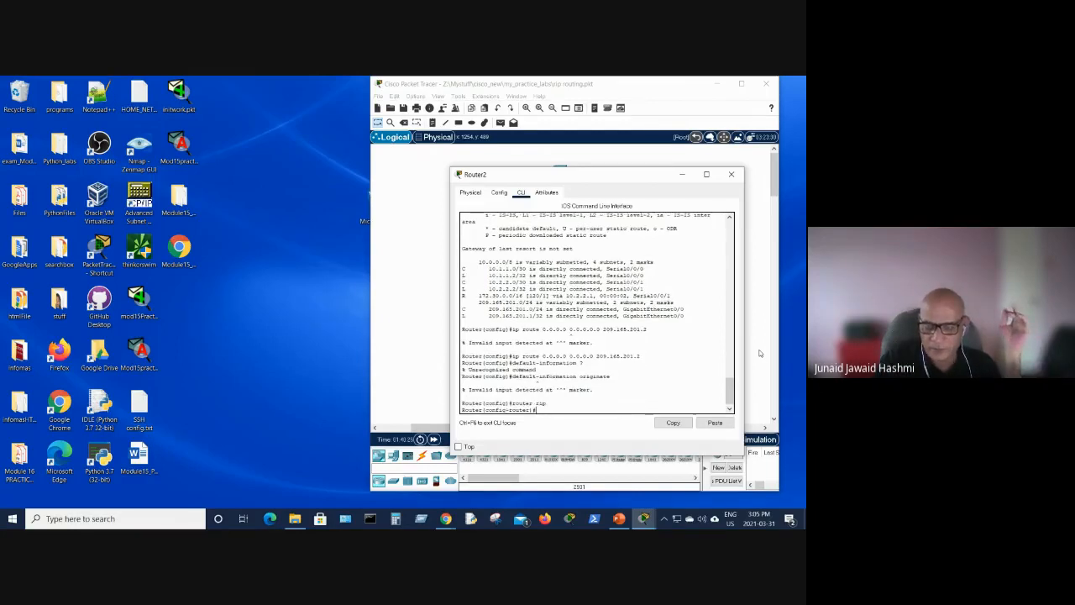
Recall the default-information originate command in Router2's RIP configuration mode, trim it to default-, and query the command help with ?
key("Up")
key("Up")
key("BackSpace")
key("BackSpace")
key("BackSpace")
key("BackSpace")
key("BackSpace")
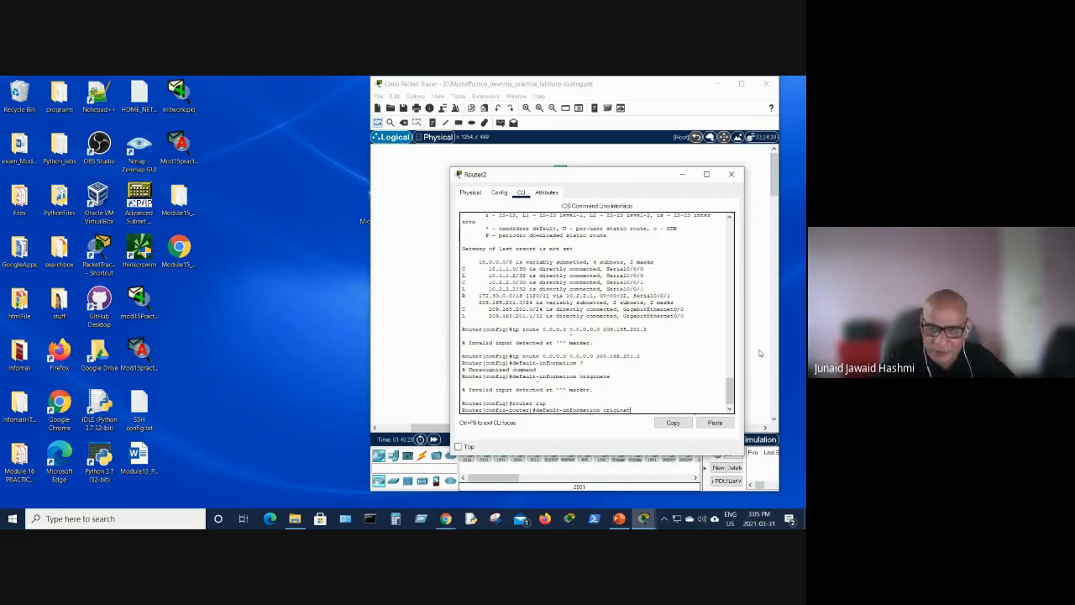
key("BackSpace")
key("BackSpace")
key("BackSpace")
key("BackSpace")
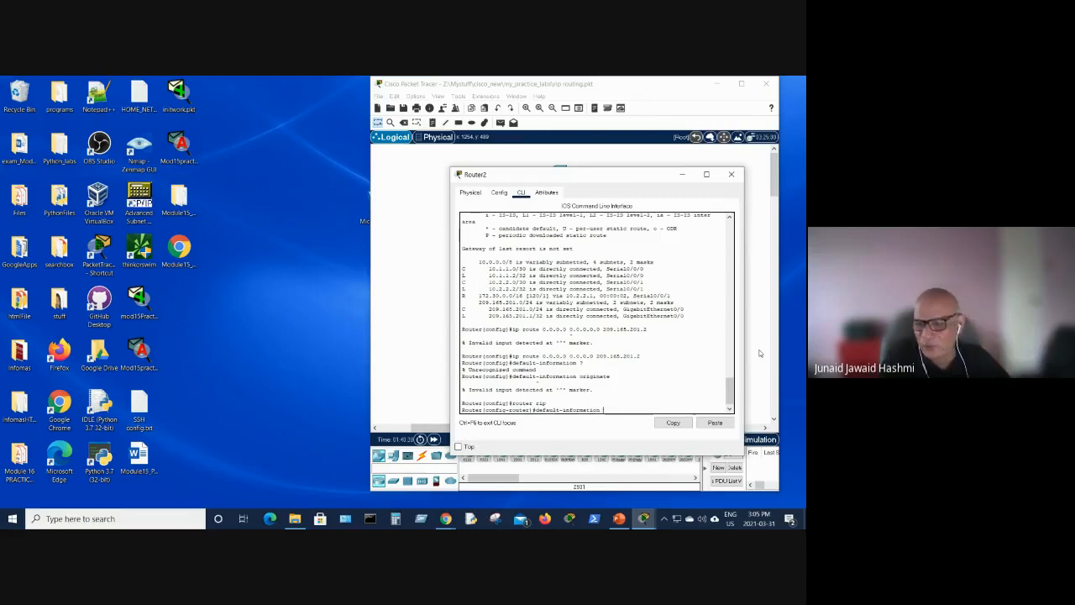
key("BackSpace")
key("BackSpace")
key("BackSpace")
key("BackSpace")
key("BackSpace")
key("BackSpace")
key("BackSpace")
key("BackSpace")
key("BackSpace")
key("BackSpace")
key("BackSpace")
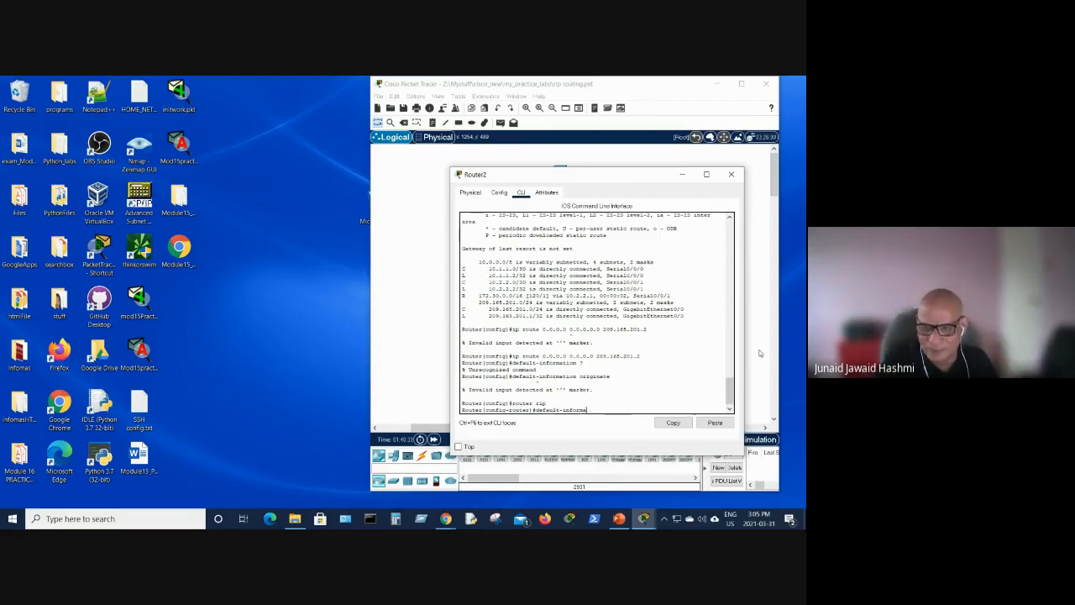
key("BackSpace")
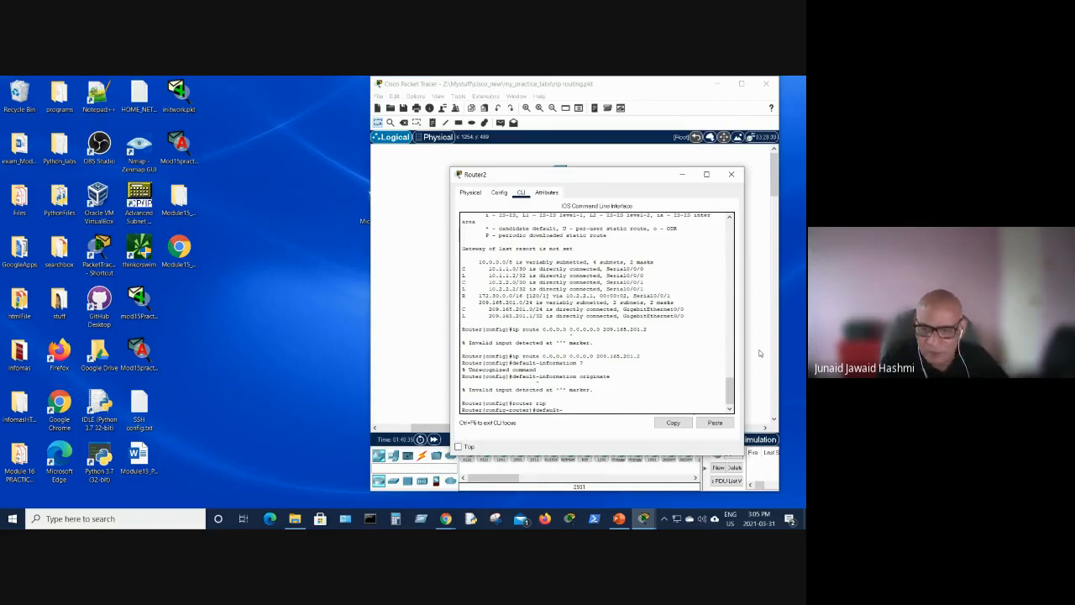
type("?")
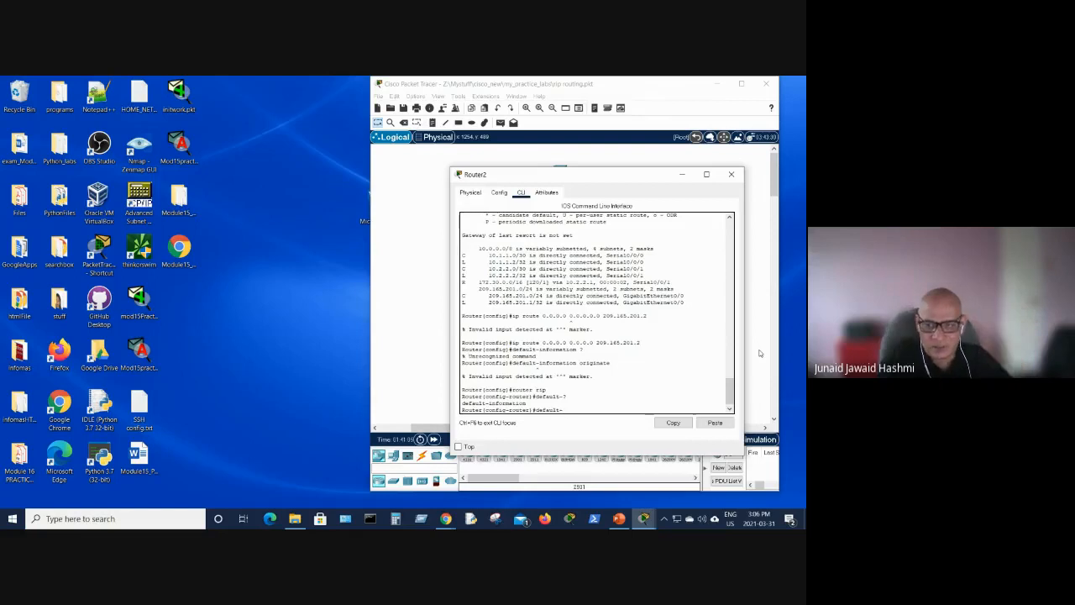
Complete default-information, query its options with ?, and submit default-information originate in Router2's RIP configuration mode.
type("in")
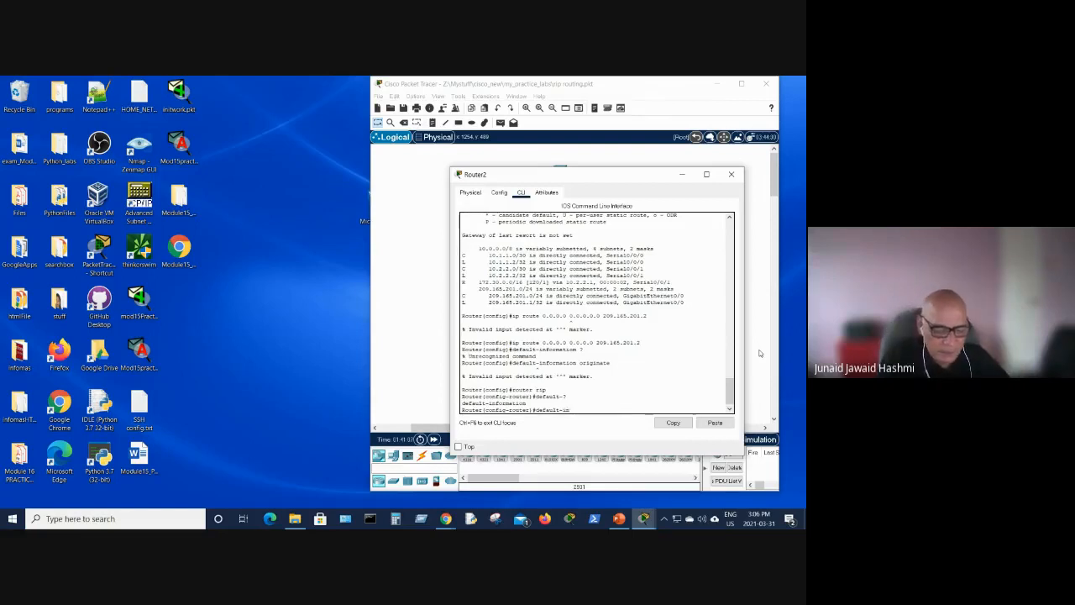
type("formation")
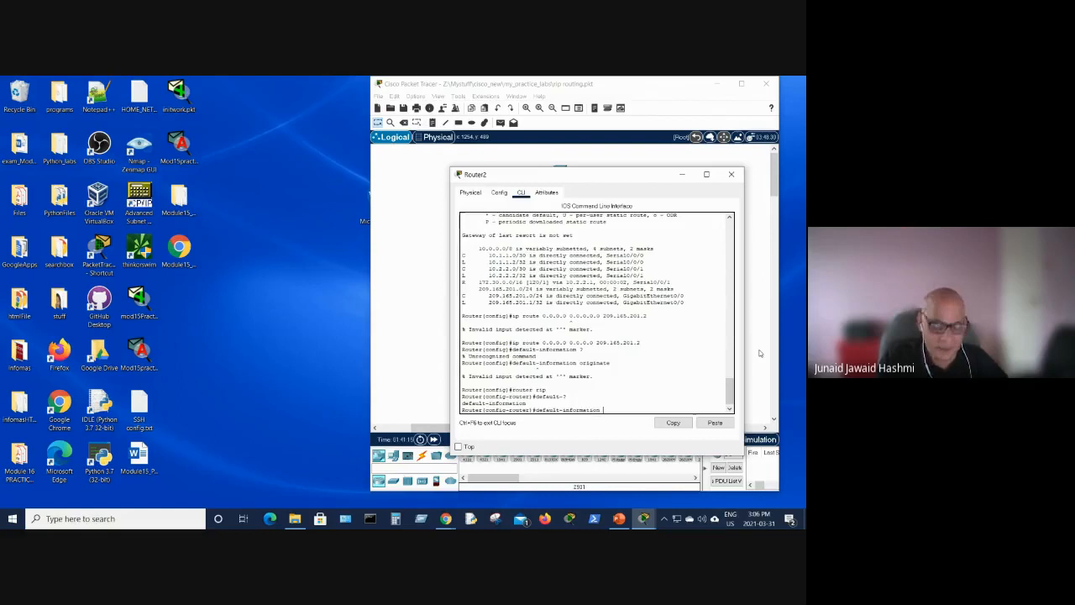
type("?")
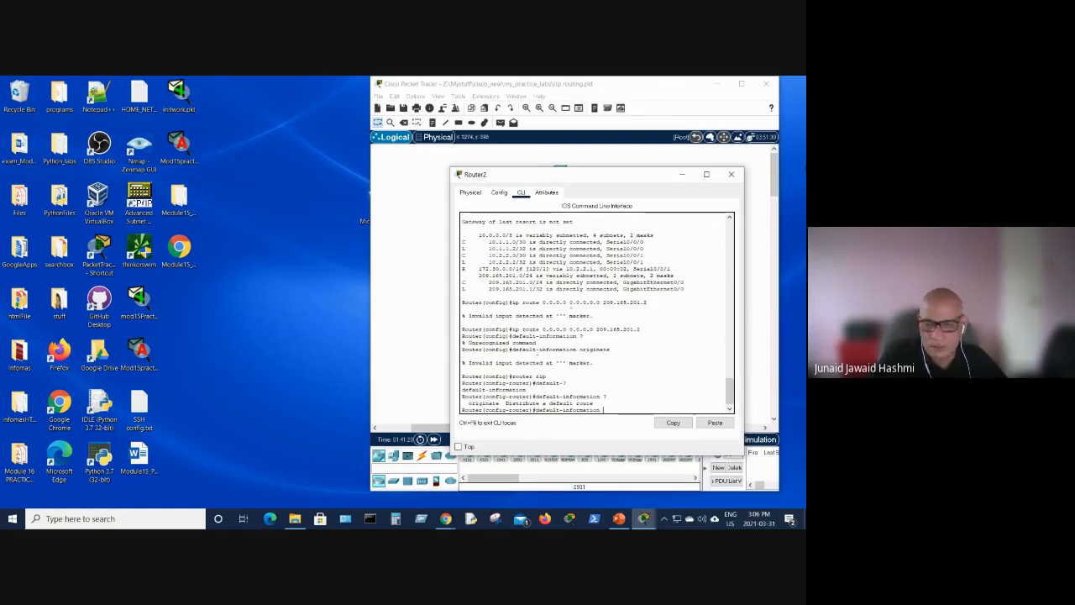
key("Tab")
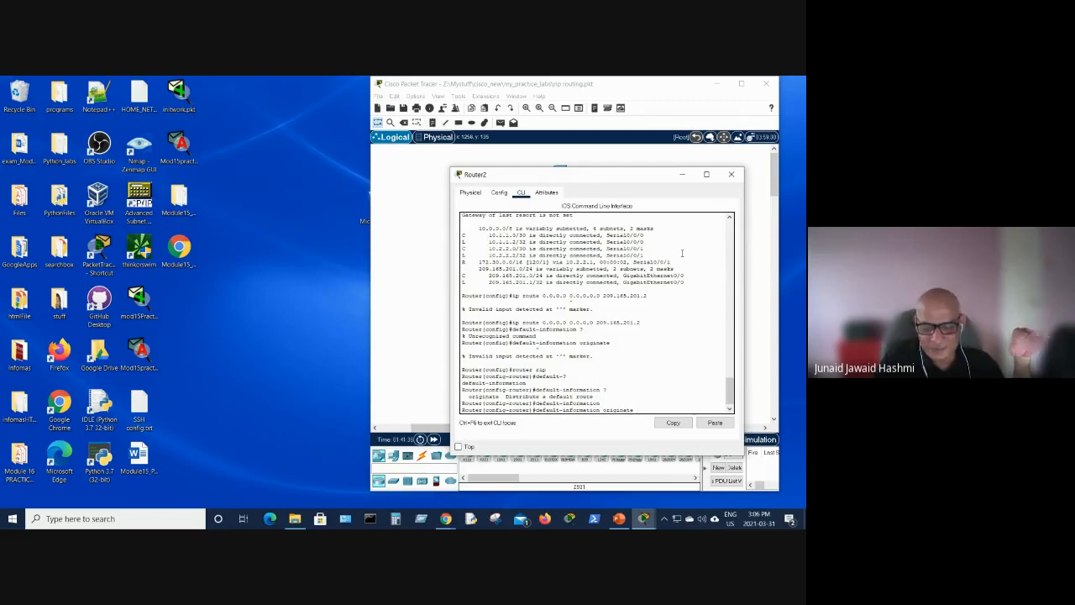
key("Return")
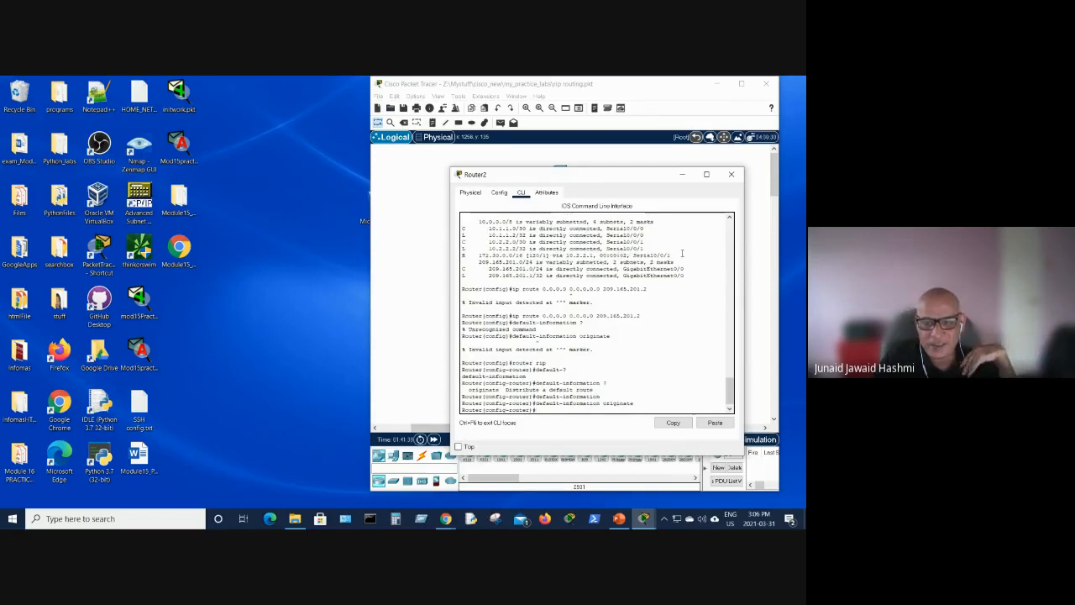
Minimize Router2's window, open Router0's command line, and enter privileged EXEC mode with en.
left_click(682, 176)
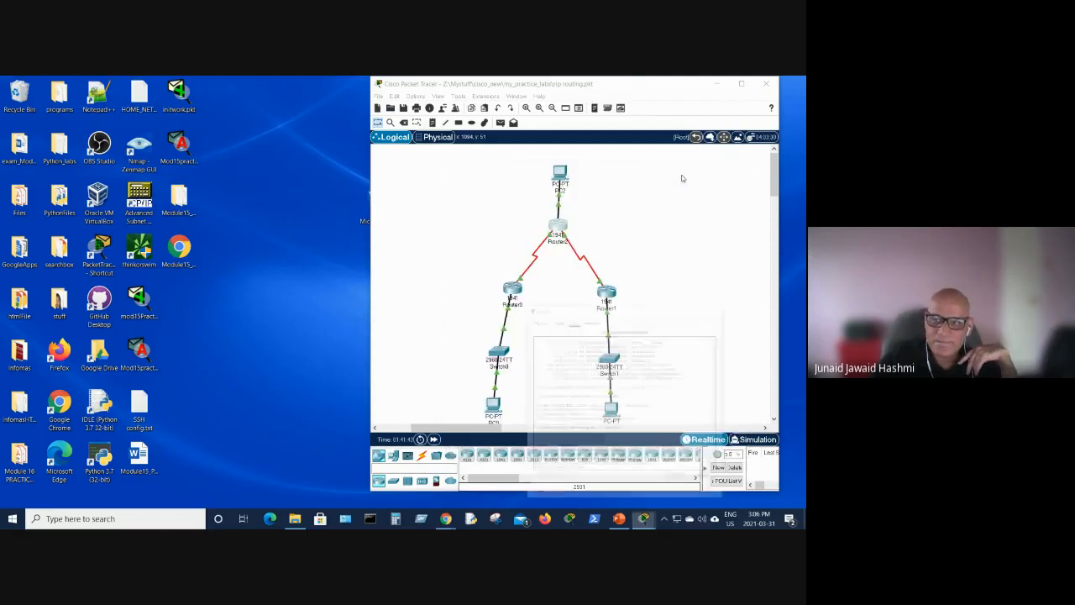
left_click(558, 225)
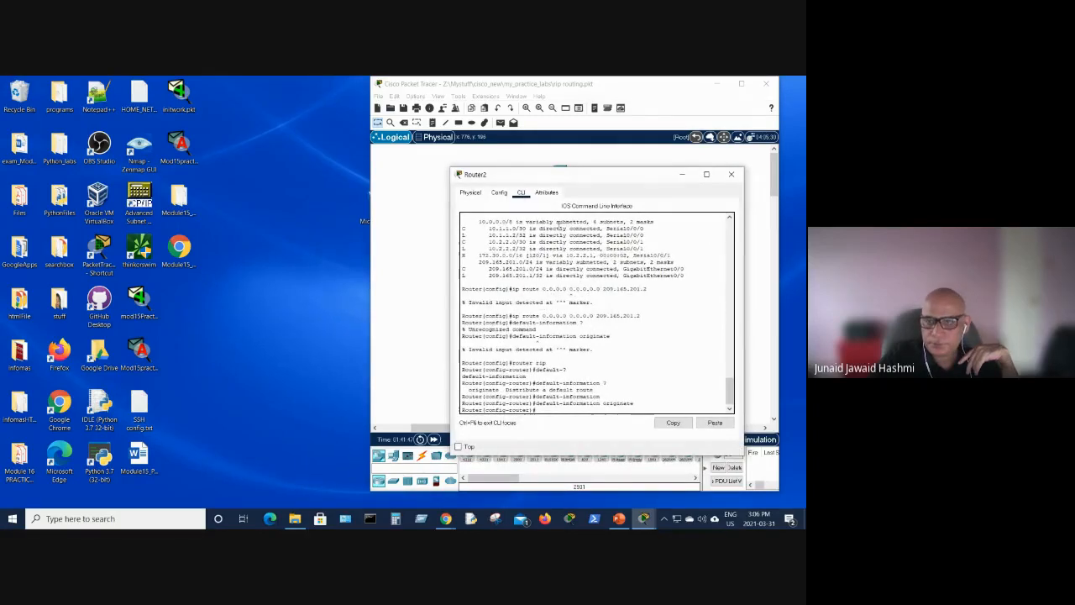
left_click(682, 175)
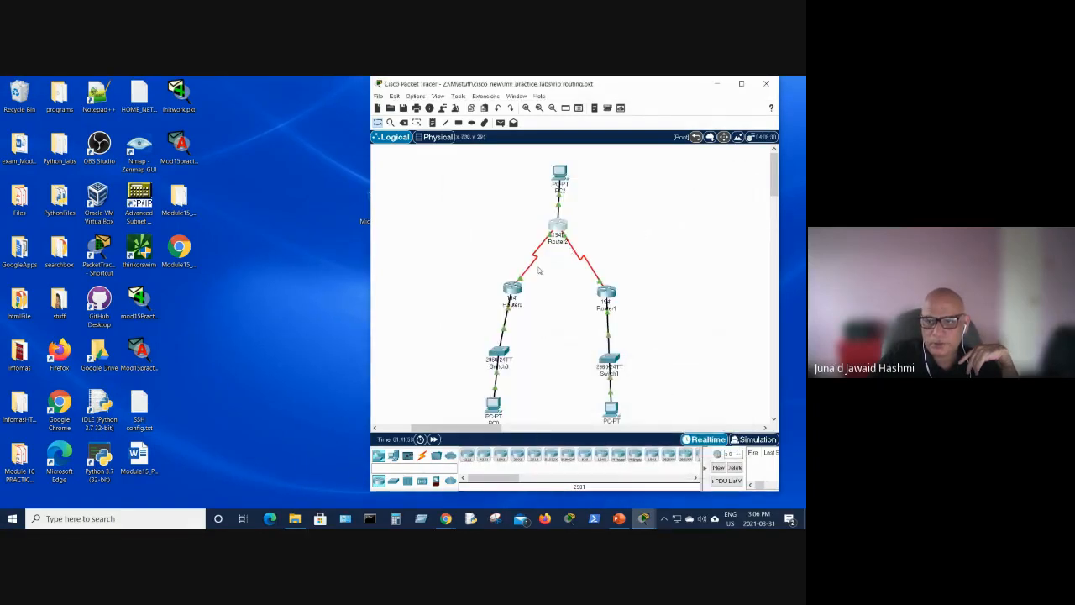
left_click(514, 290)
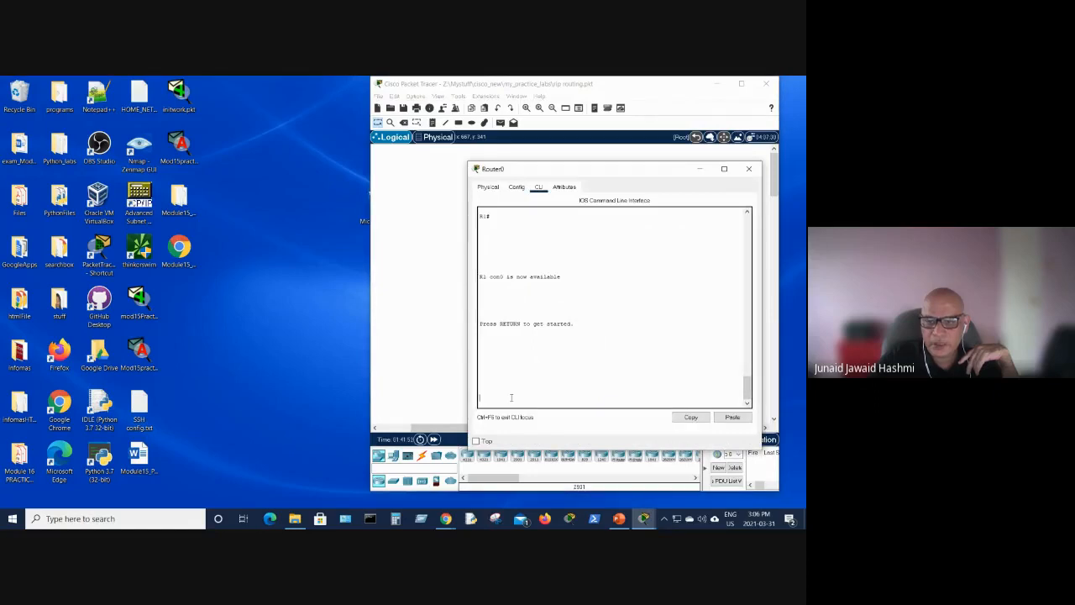
key("Return")
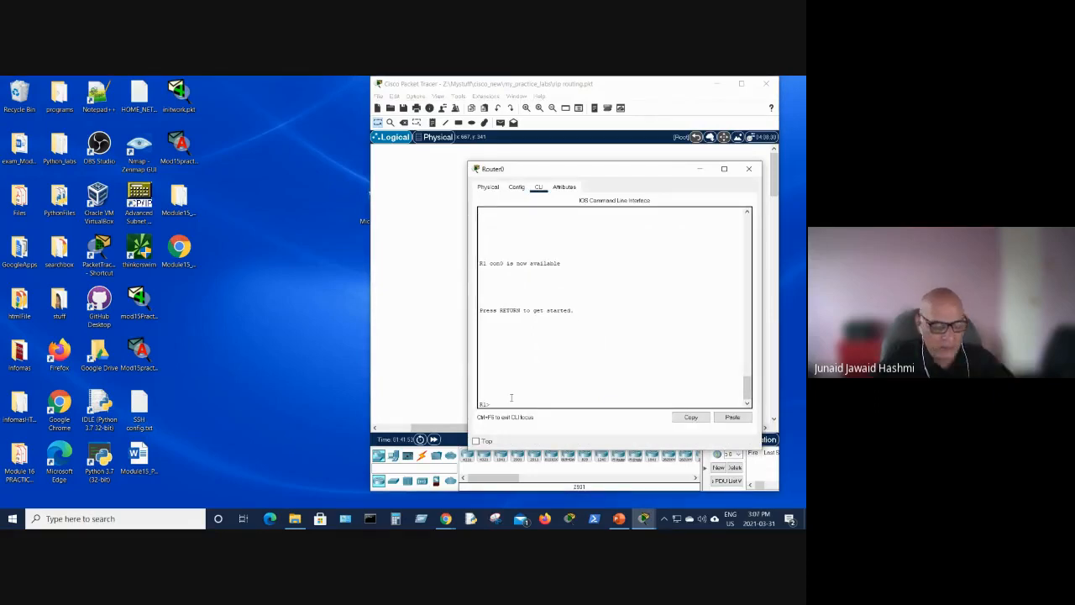
key("Return")
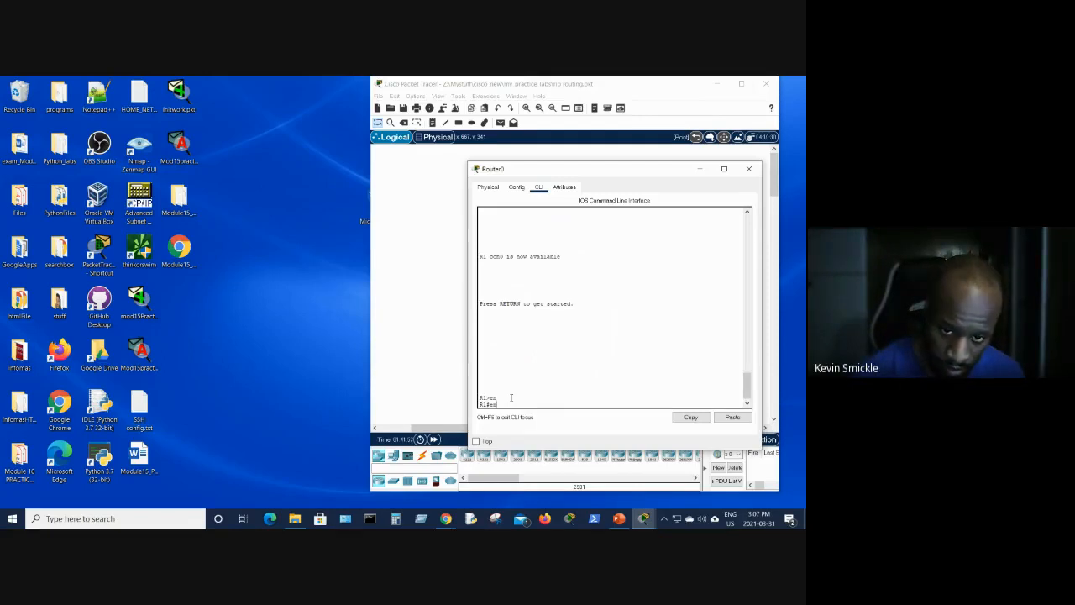
Display Router0's routing table with sh ip route, highlight its 0.0.0.0/0 route entry, and minimize the window.
type("sh")
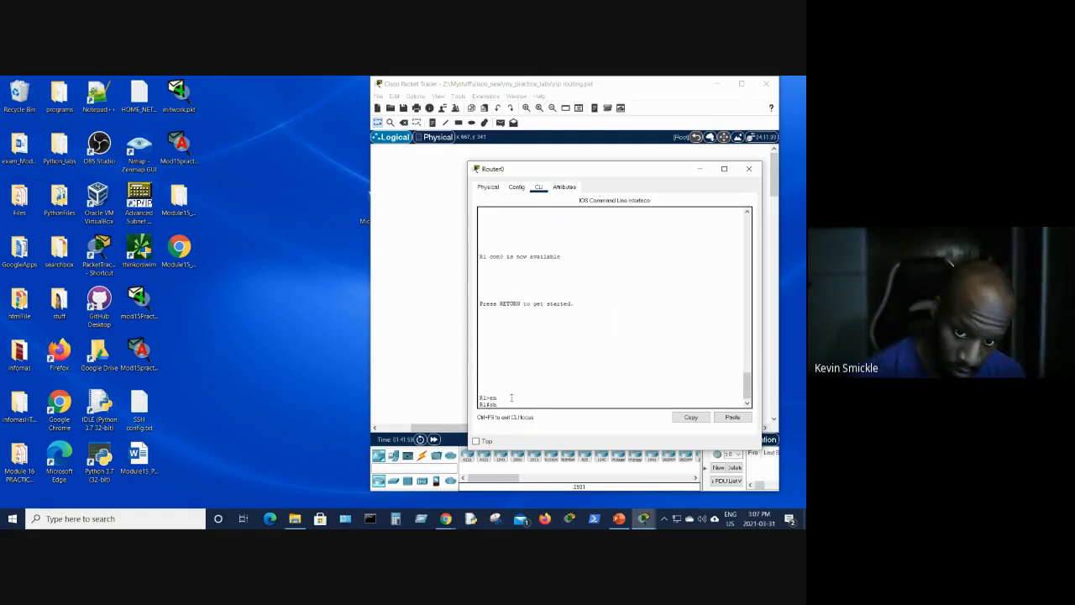
type(" ip ro")
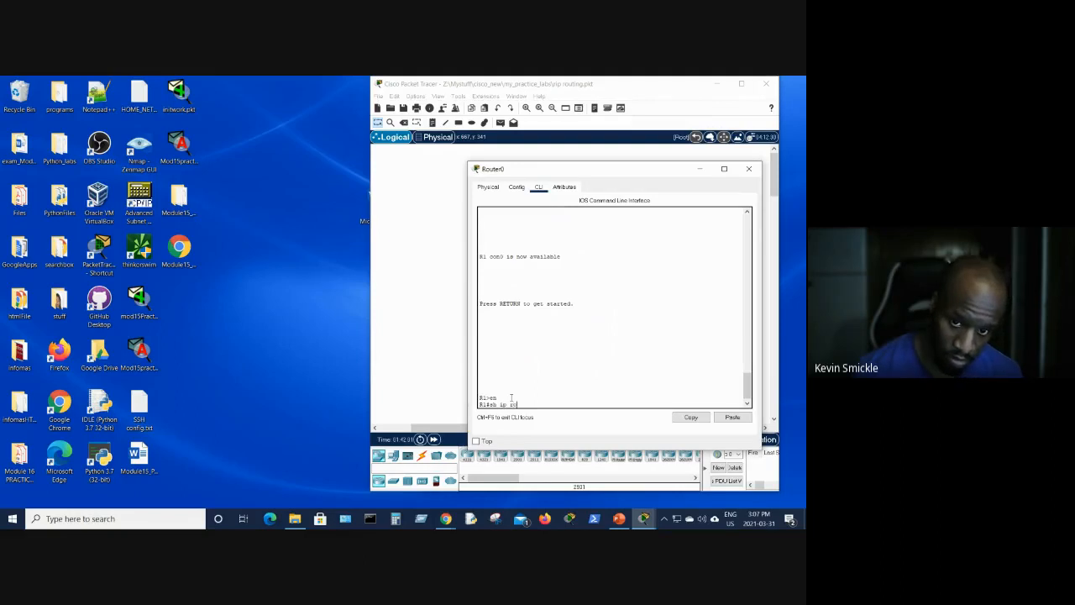
type("ute")
key("Return")
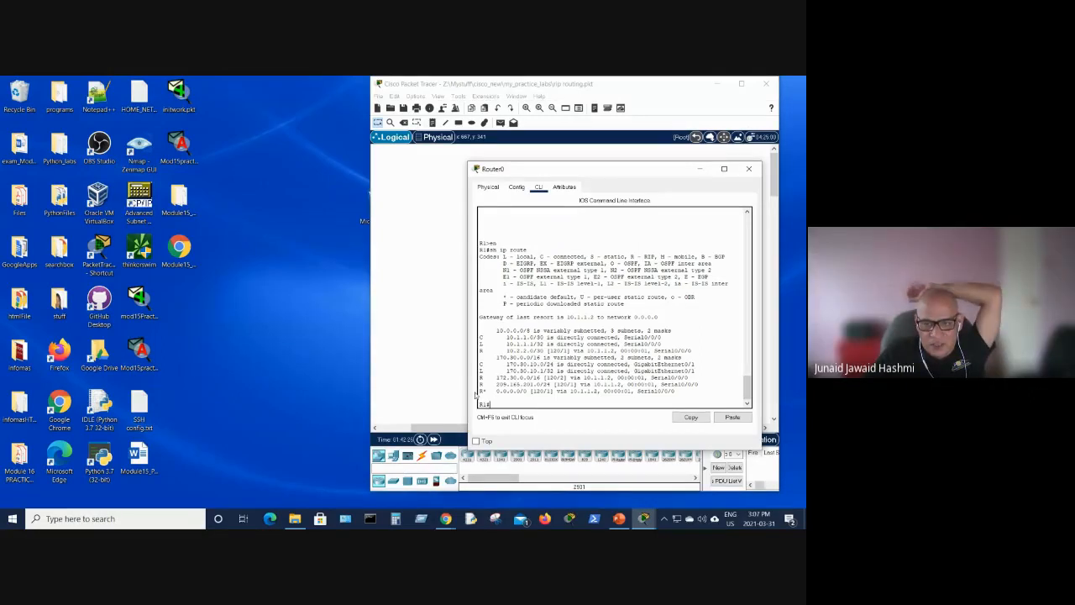
left_click_drag(476, 394, 679, 390)
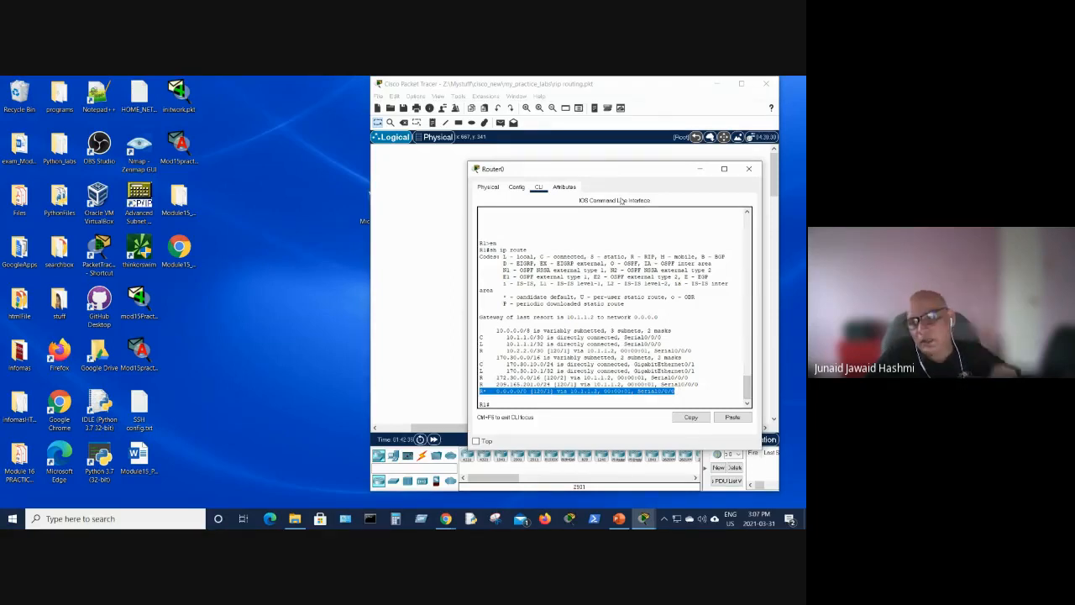
left_click(701, 169)
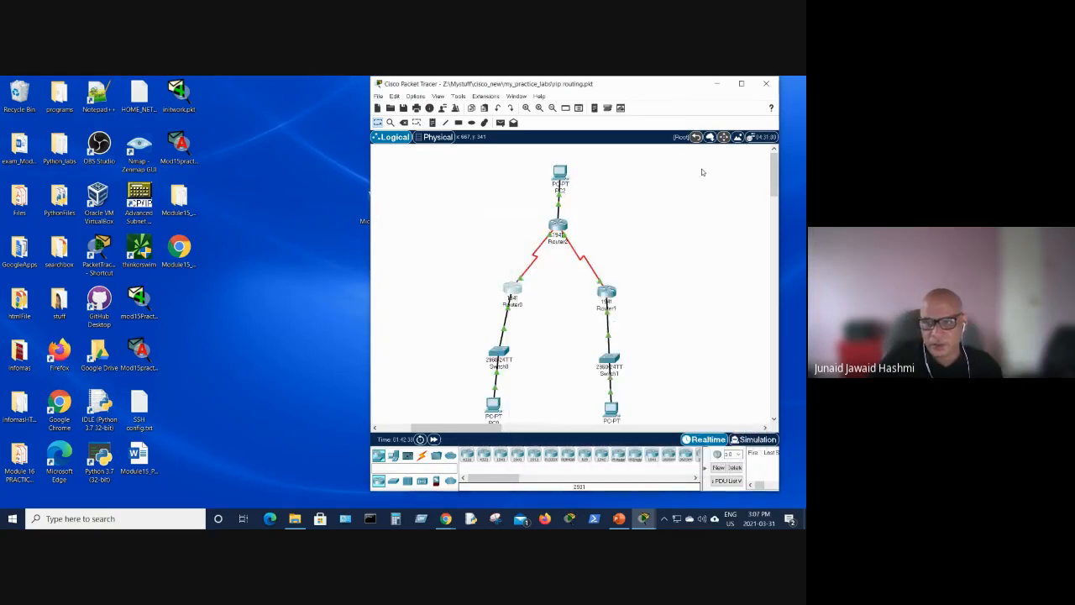
Open Router1's command line and enter privileged EXEC mode with en.
left_click(606, 294)
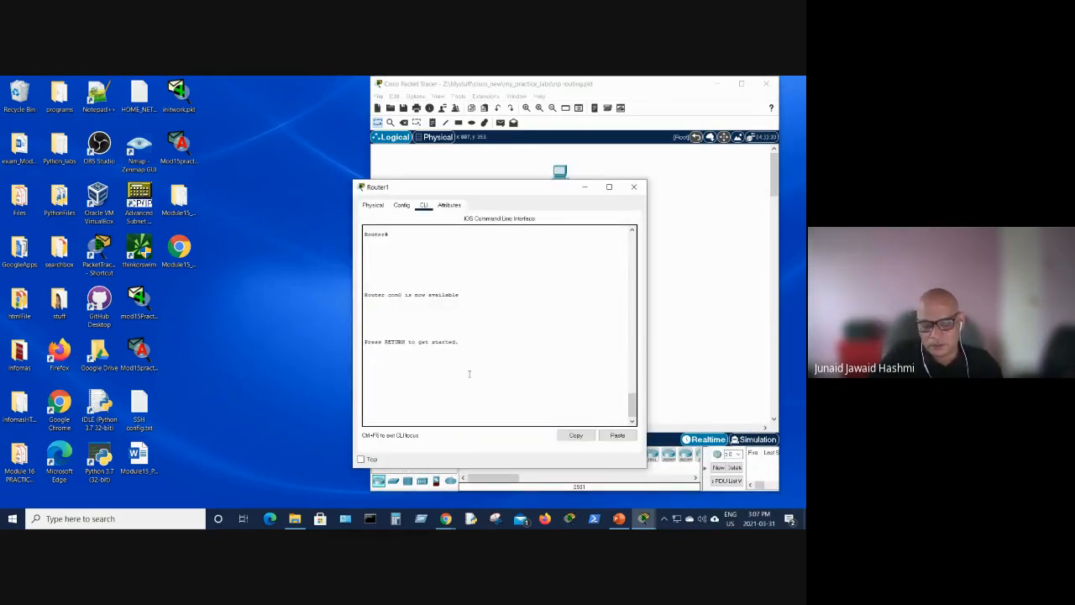
key("Return")
type("en")
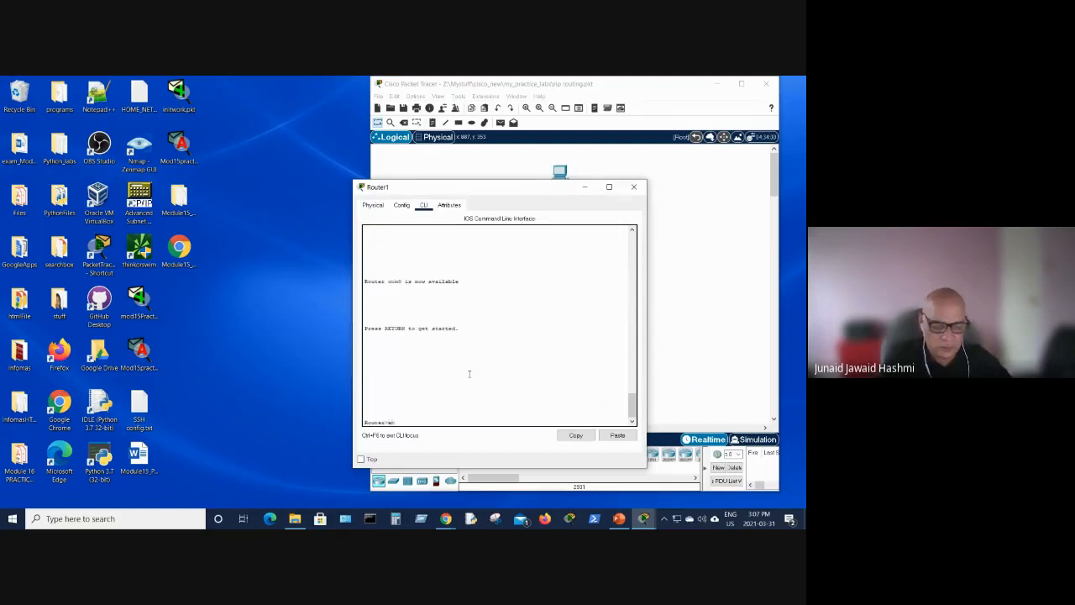
key("Return")
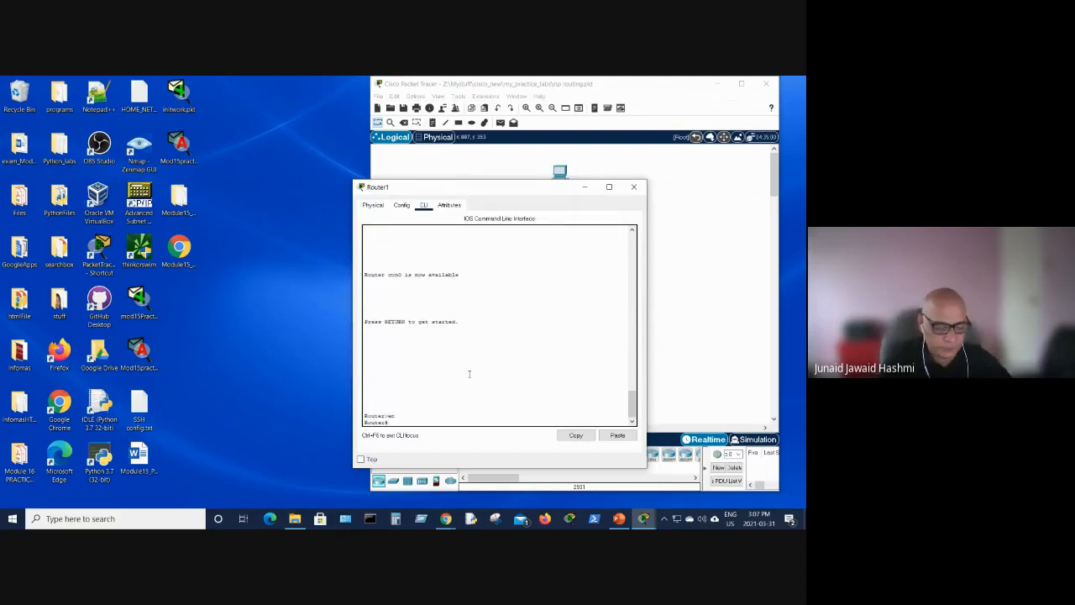
Display Router1's routing table with sh ip route, highlight its 0.0.0.0/0 route entry, and minimize the window.
type("sh ")
type("ip")
type(" rout")
type("e")
key("Return")
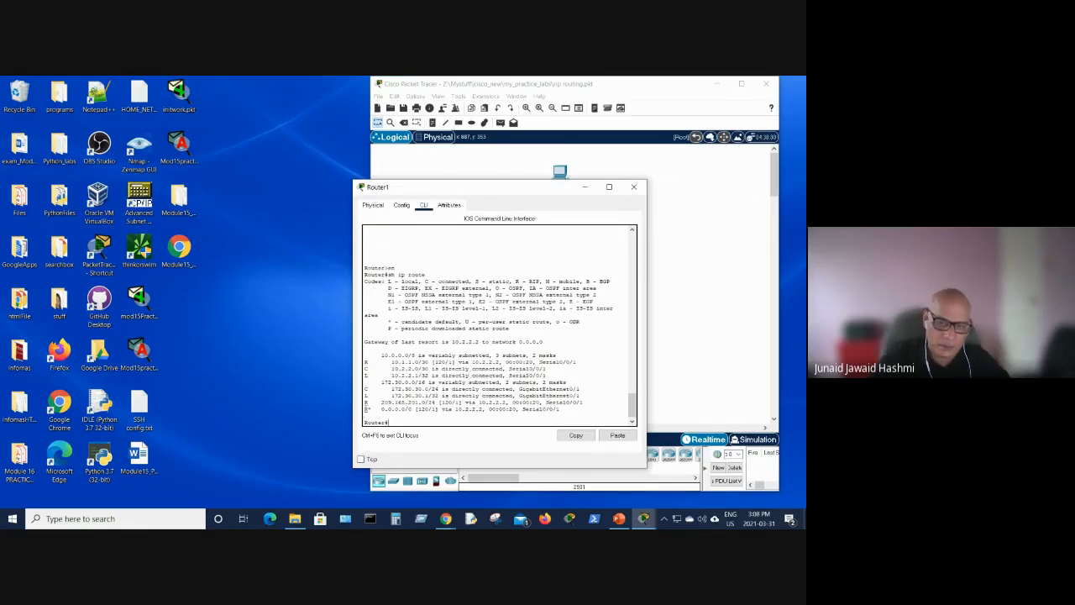
left_click_drag(365, 410, 461, 413)
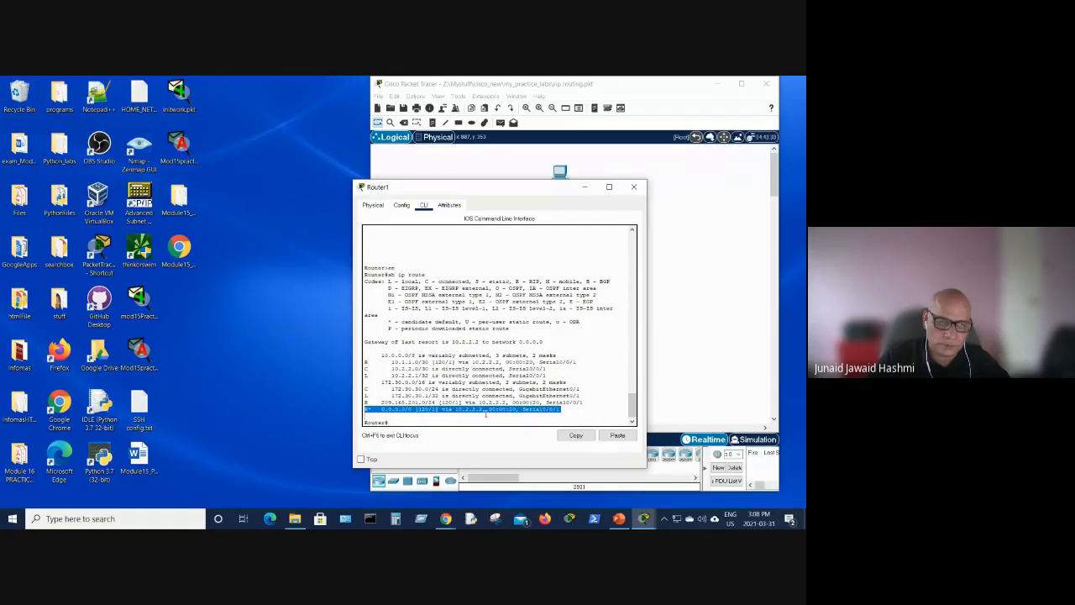
left_click(585, 186)
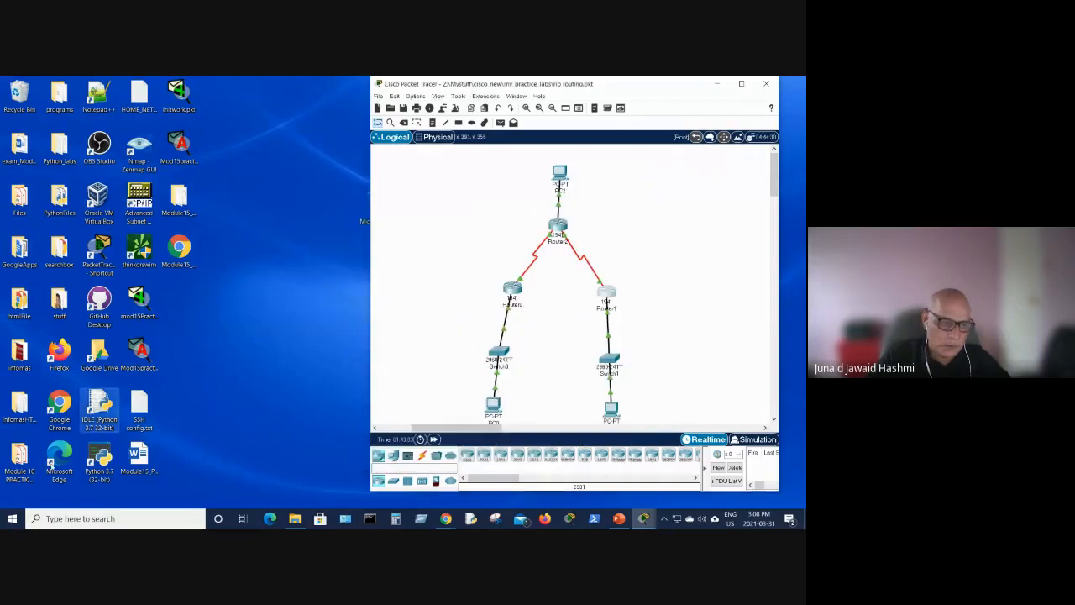